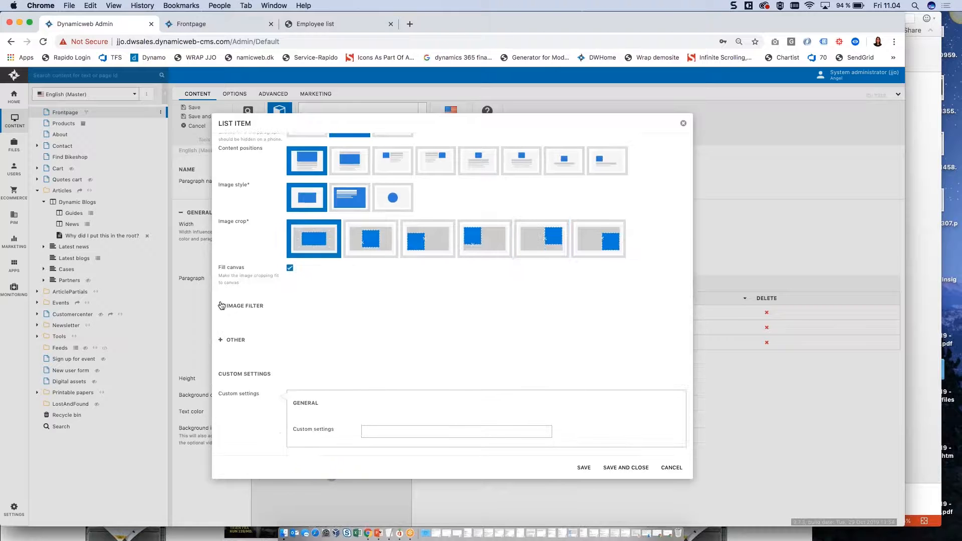
# Step: Set the Greyscale list item's primary image filter to Grayscale, and save the item and its paragraph
pyautogui.click(250, 306)
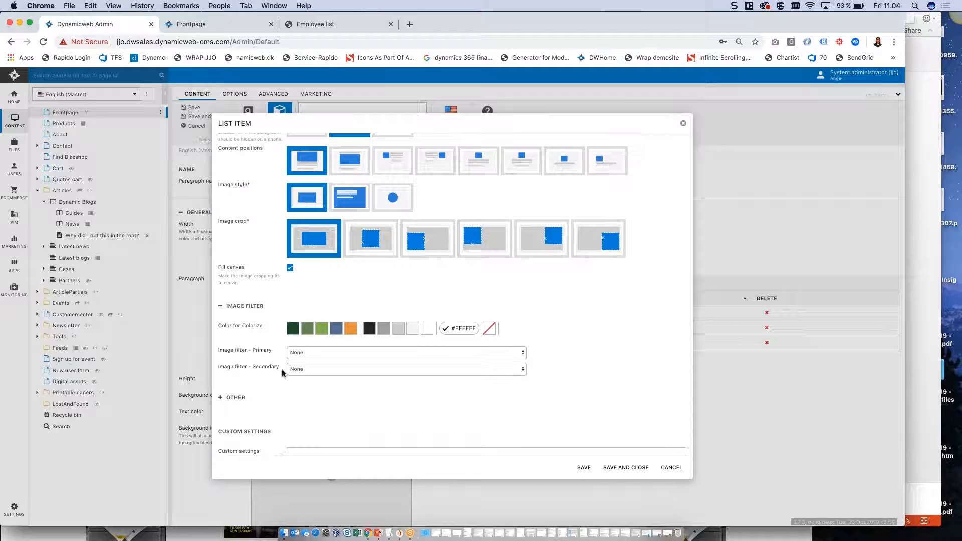
pyautogui.click(311, 354)
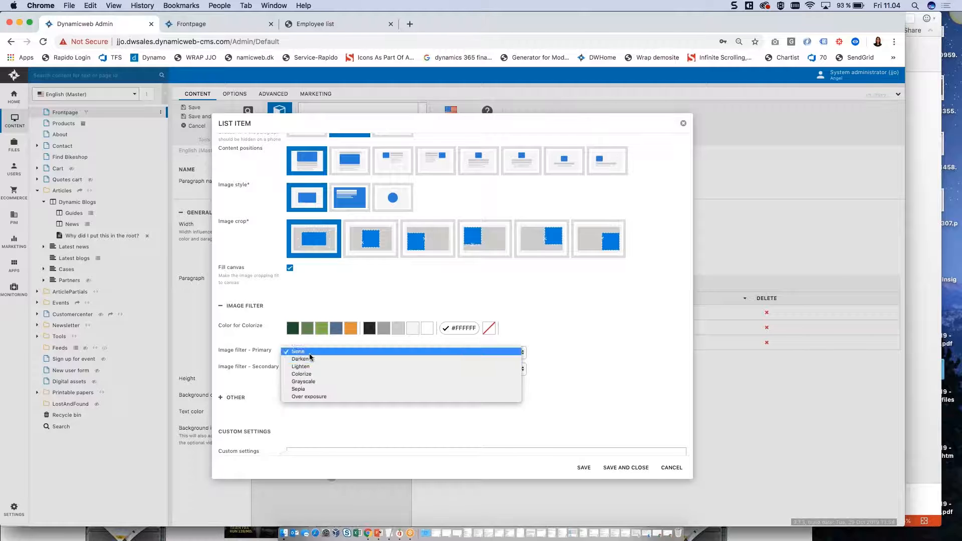
pyautogui.click(310, 381)
pyautogui.click(631, 468)
pyautogui.click(195, 112)
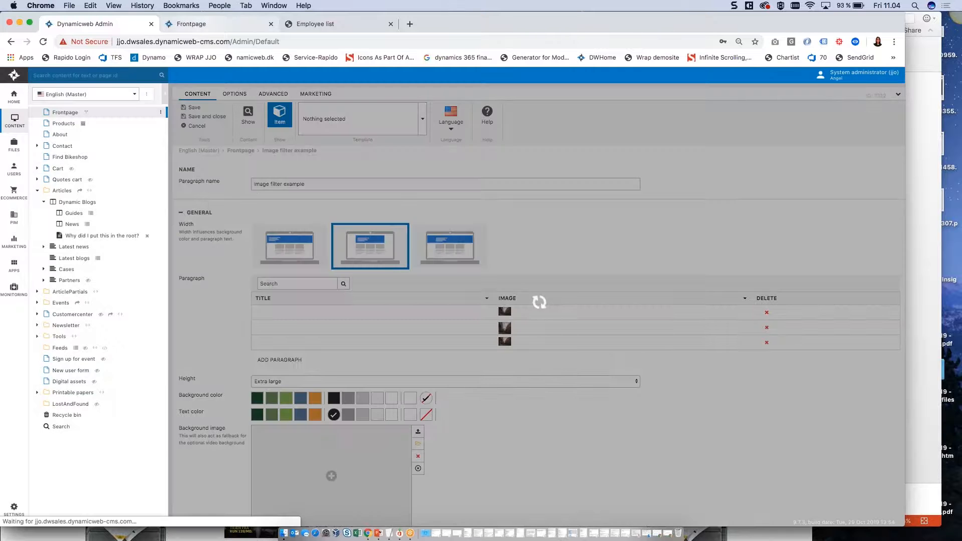
# Step: Reload the live front page and examine the image above the Greyscale text
pyautogui.click(200, 24)
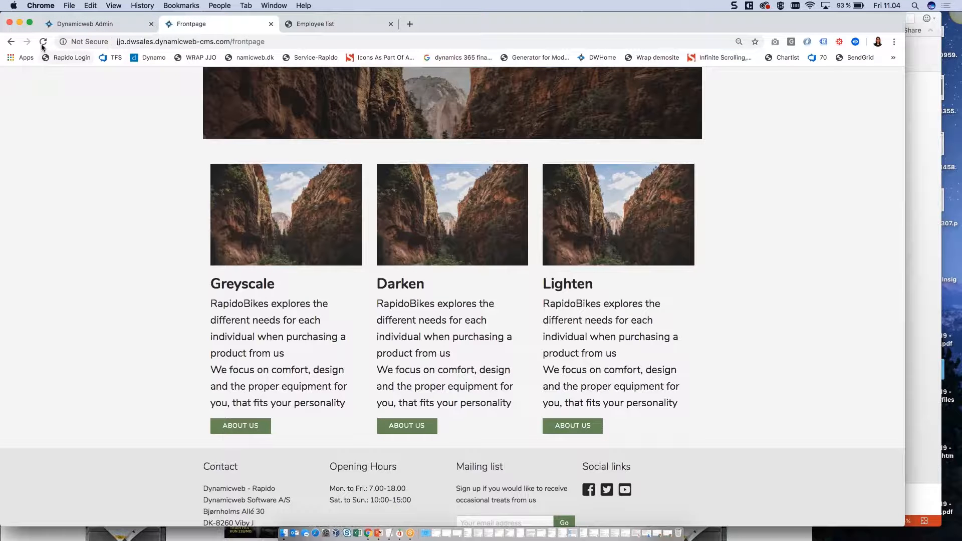
pyautogui.click(42, 43)
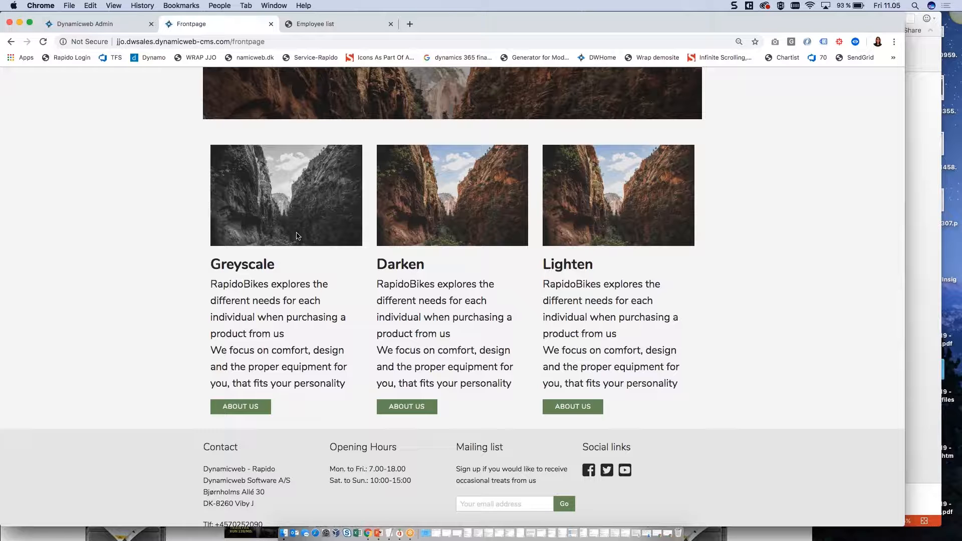
pyautogui.click(328, 24)
pyautogui.click(190, 23)
# Step: Set the Greyscale list item's secondary image filter to Blur, save it, and reload the live front page
pyautogui.click(133, 25)
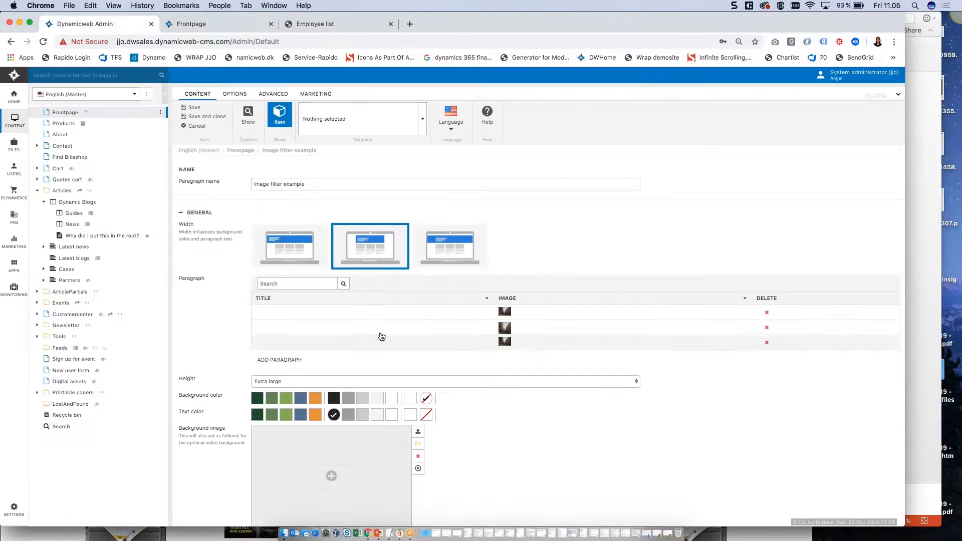
pyautogui.click(371, 315)
pyautogui.scroll(-10, 425, 359)
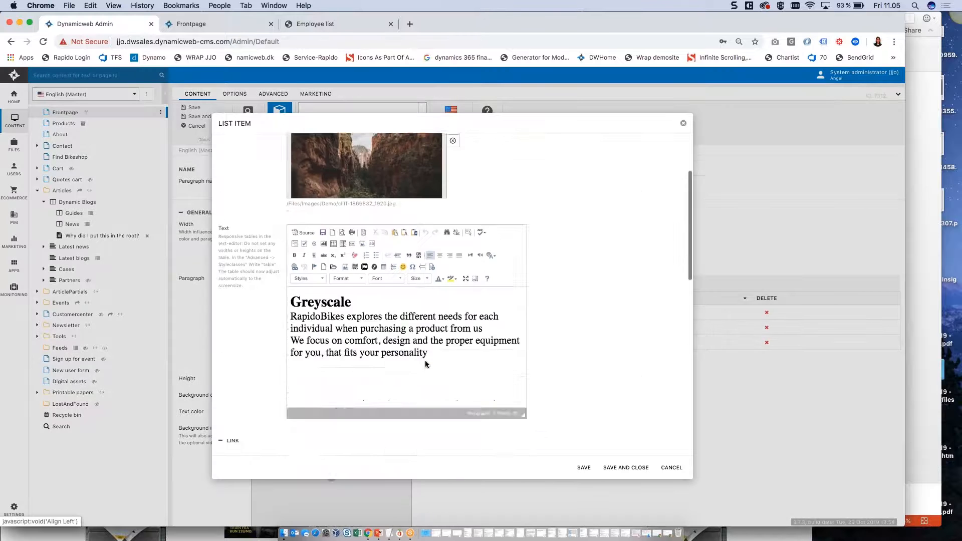
pyautogui.click(244, 307)
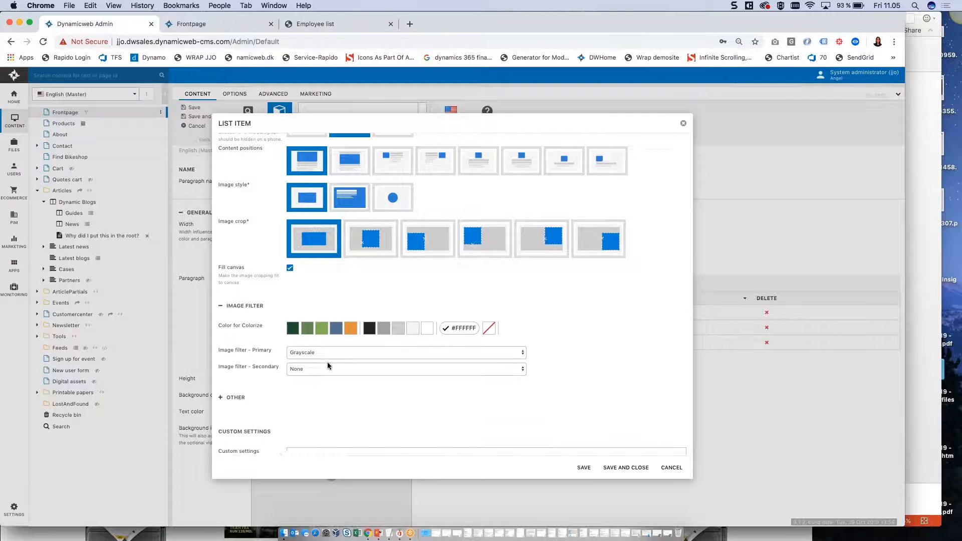
pyautogui.click(309, 367)
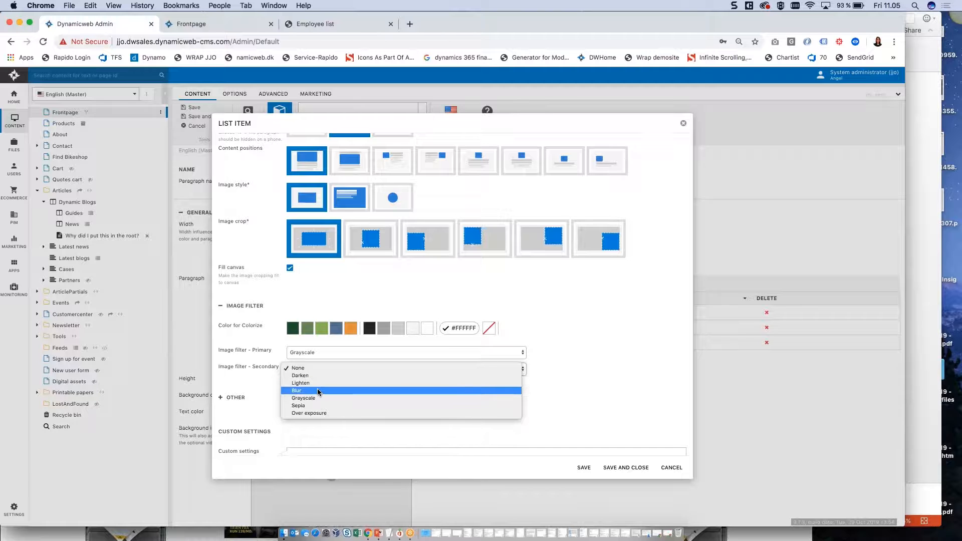
pyautogui.click(319, 391)
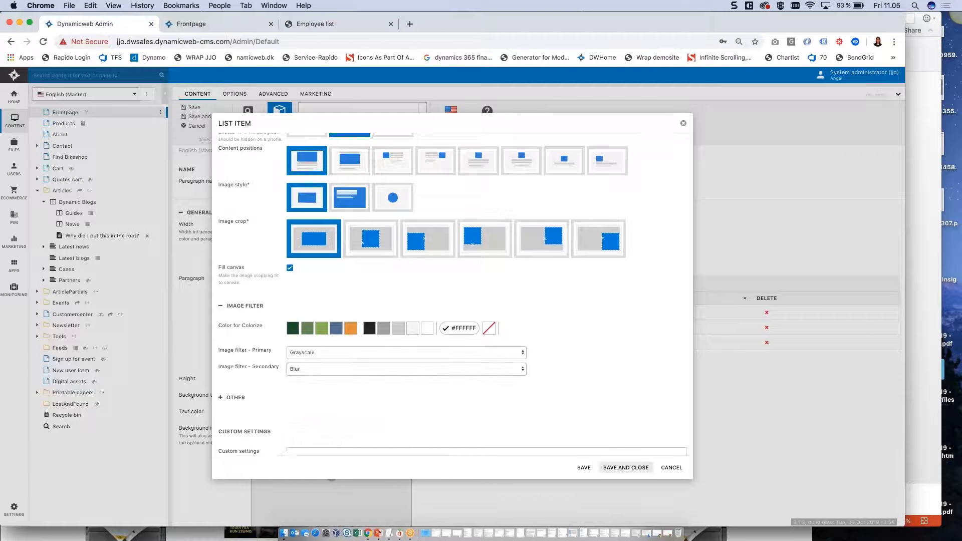
pyautogui.click(625, 468)
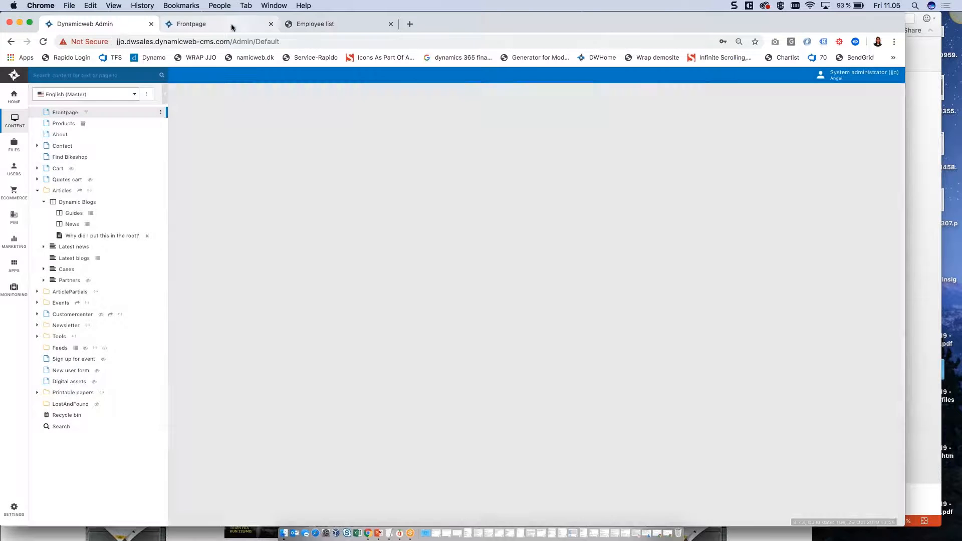
pyautogui.click(232, 25)
pyautogui.click(44, 43)
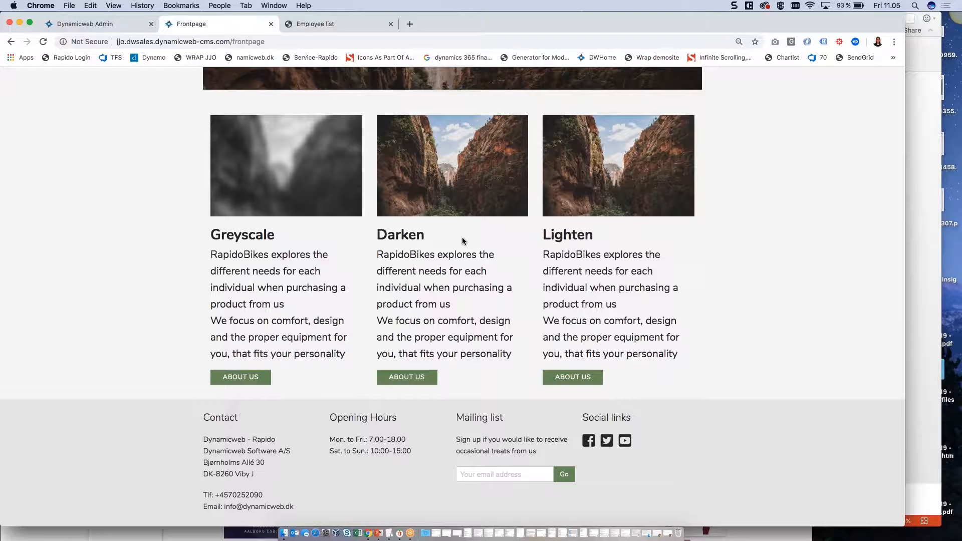
# Step: Set the primary image filter of the Darken list item to Darken and save the item
pyautogui.click(96, 24)
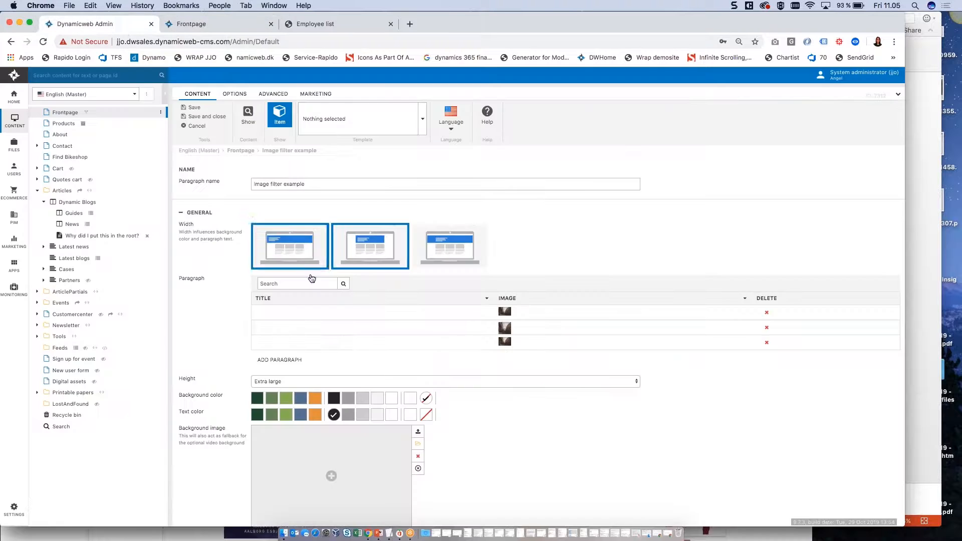
pyautogui.click(344, 329)
pyautogui.scroll(-5, 567, 300)
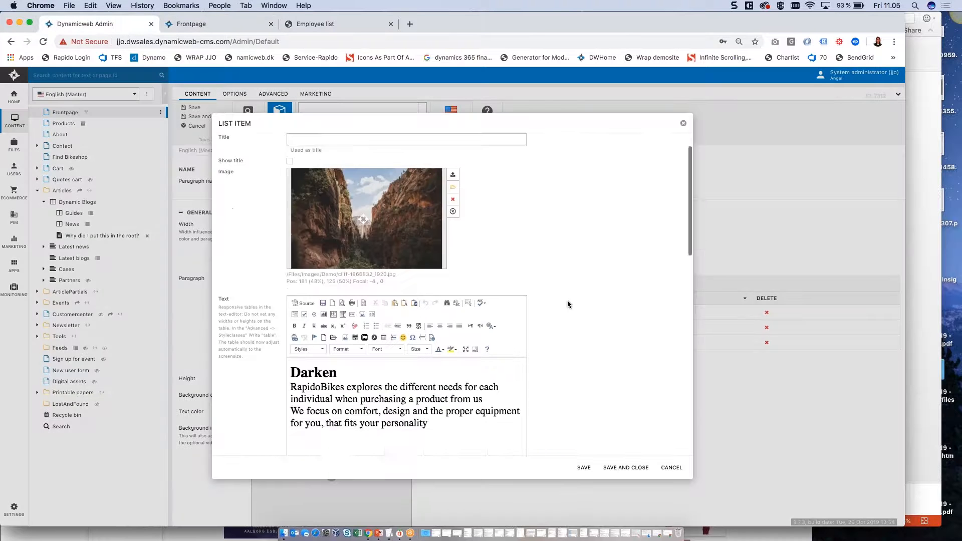
pyautogui.scroll(-10, 511, 340)
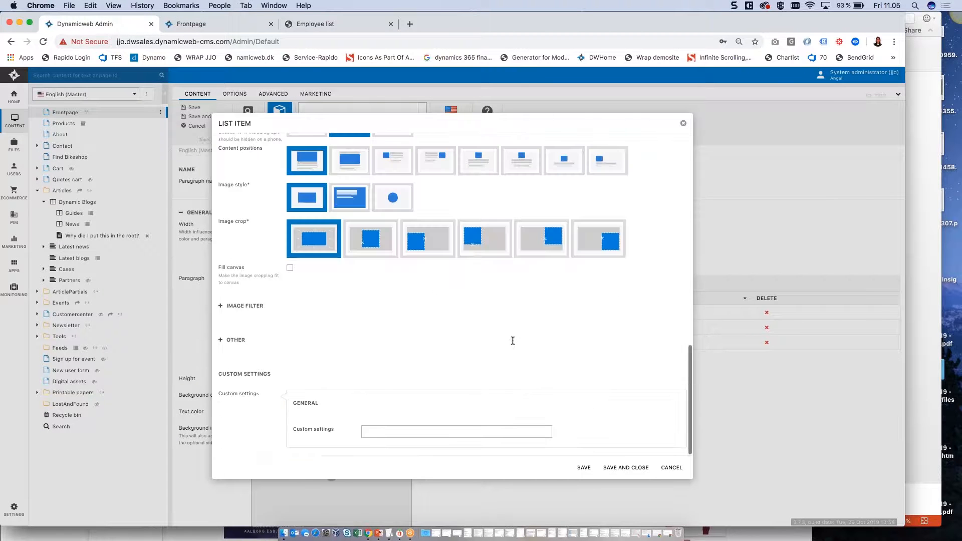
pyautogui.click(254, 307)
pyautogui.click(315, 351)
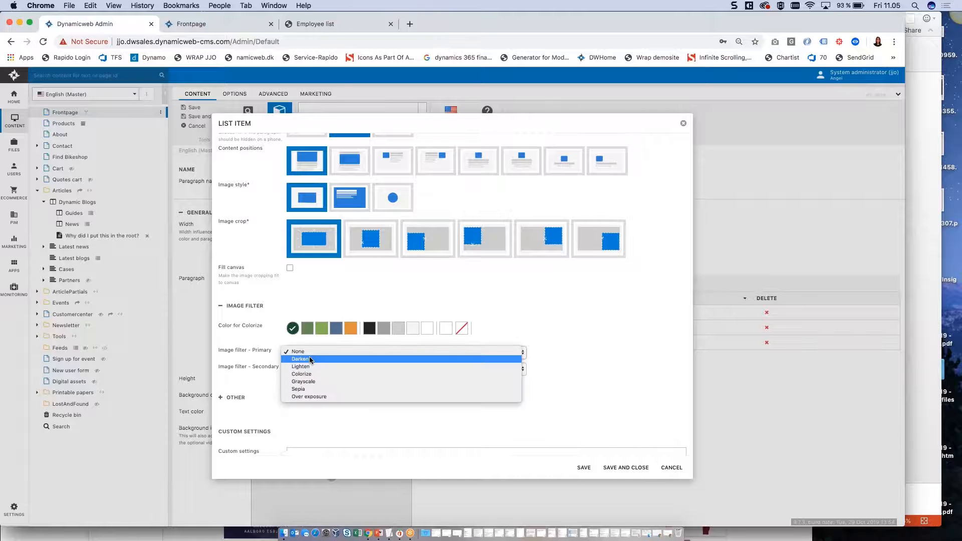
pyautogui.click(310, 359)
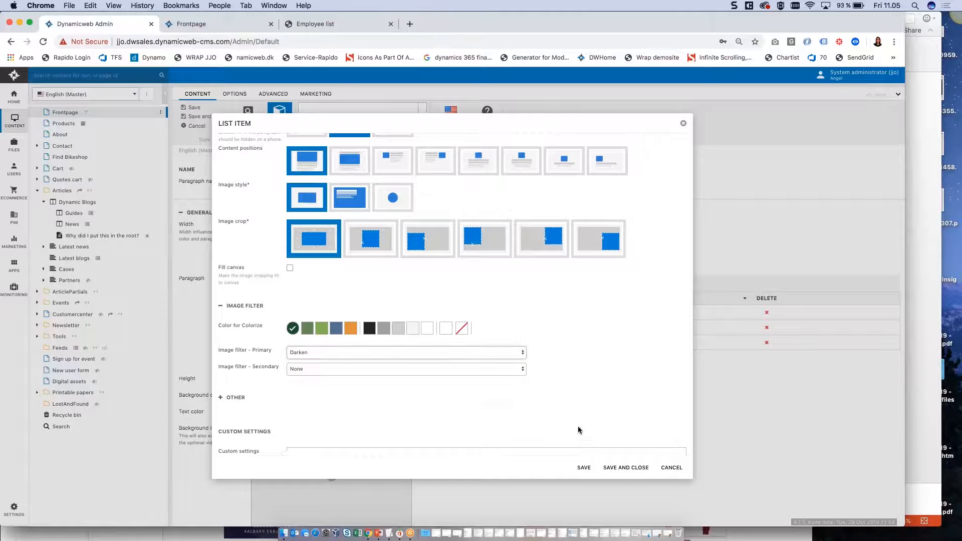
pyautogui.click(623, 468)
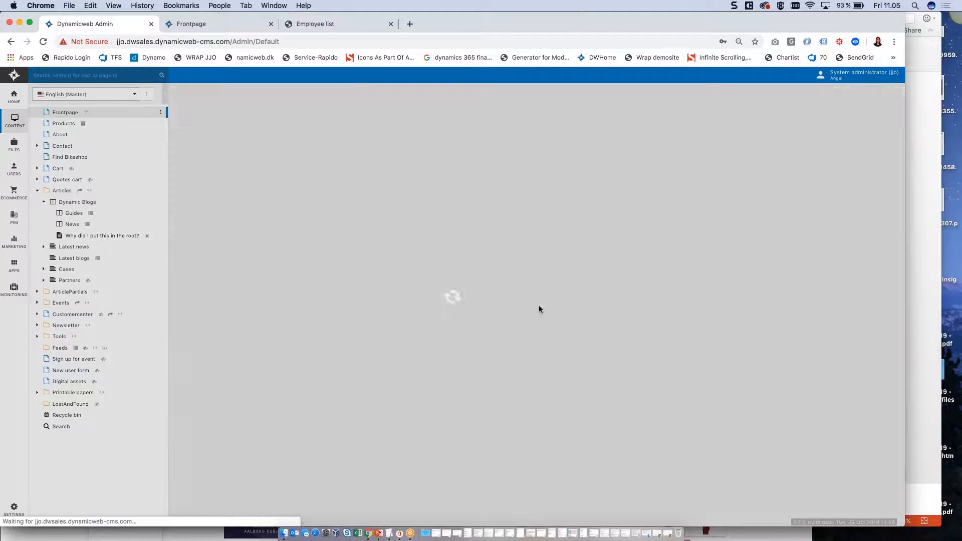
# Step: Set the primary image filter of the Lighten list item to Lighten and save the item
pyautogui.scroll(-10, 501, 354)
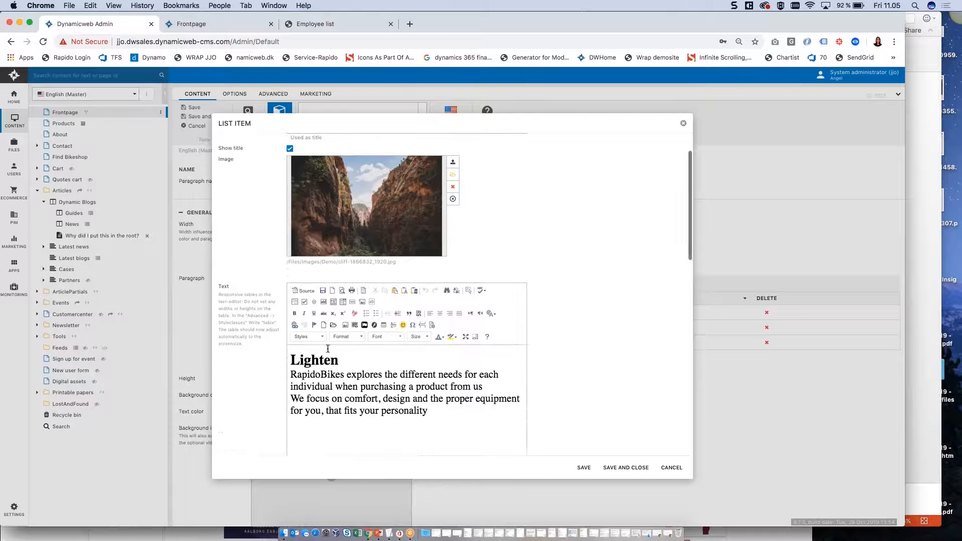
pyautogui.scroll(-5, 634, 352)
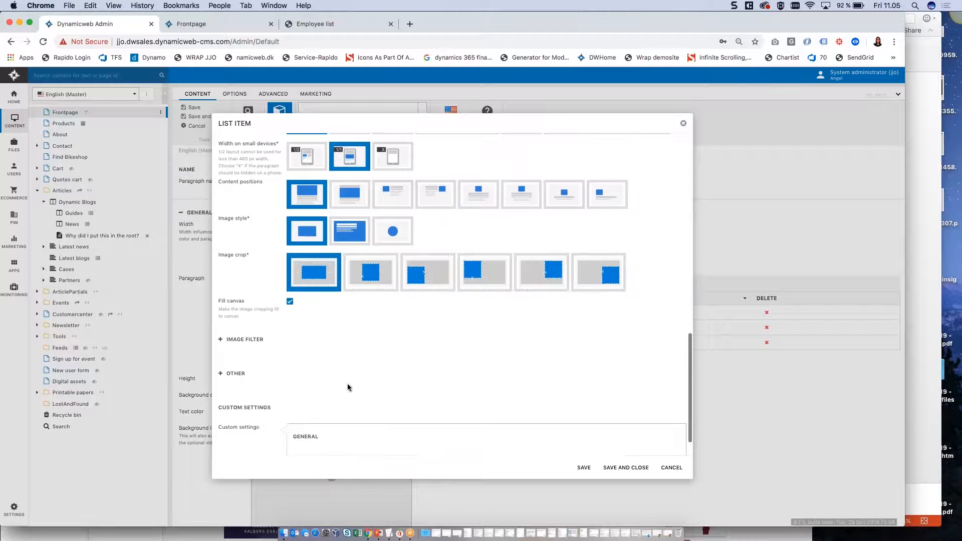
pyautogui.click(245, 339)
pyautogui.click(328, 389)
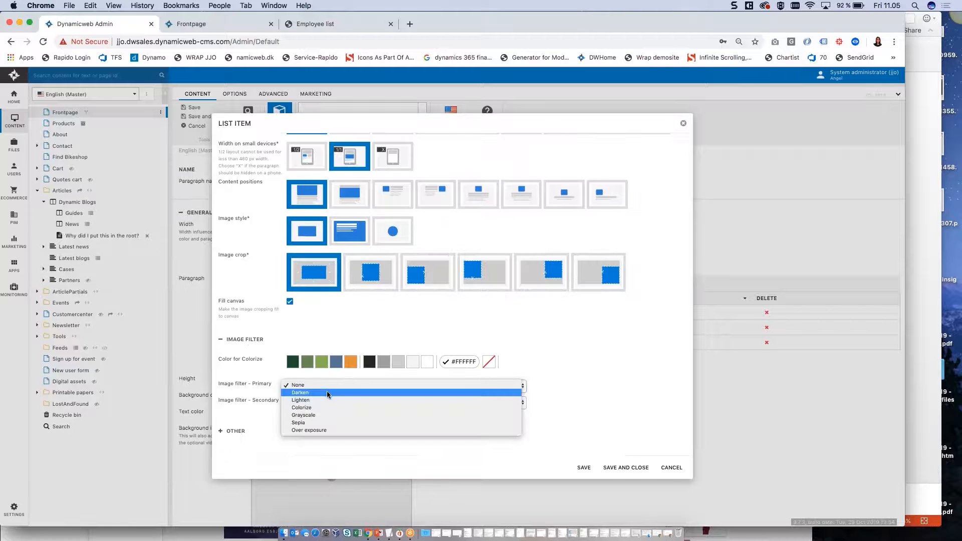
pyautogui.click(331, 399)
pyautogui.click(606, 466)
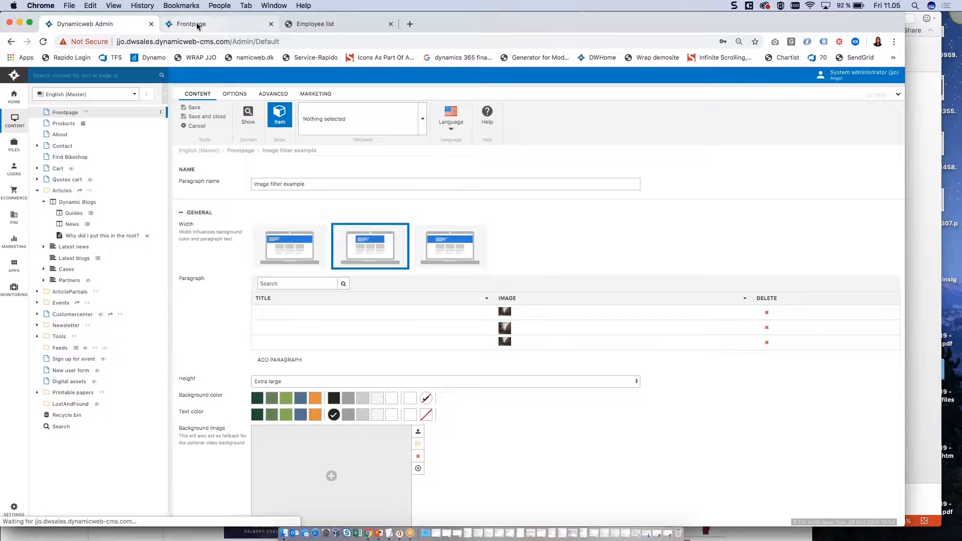
# Step: Examine the three filtered images and the "Why choose us?" banner on the live front page
pyautogui.click(197, 25)
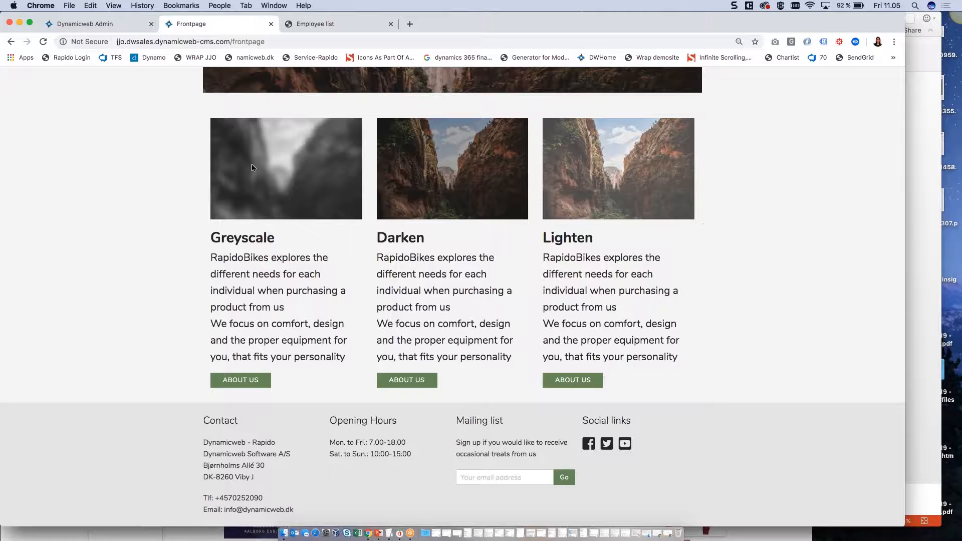
pyautogui.scroll(1, 251, 168)
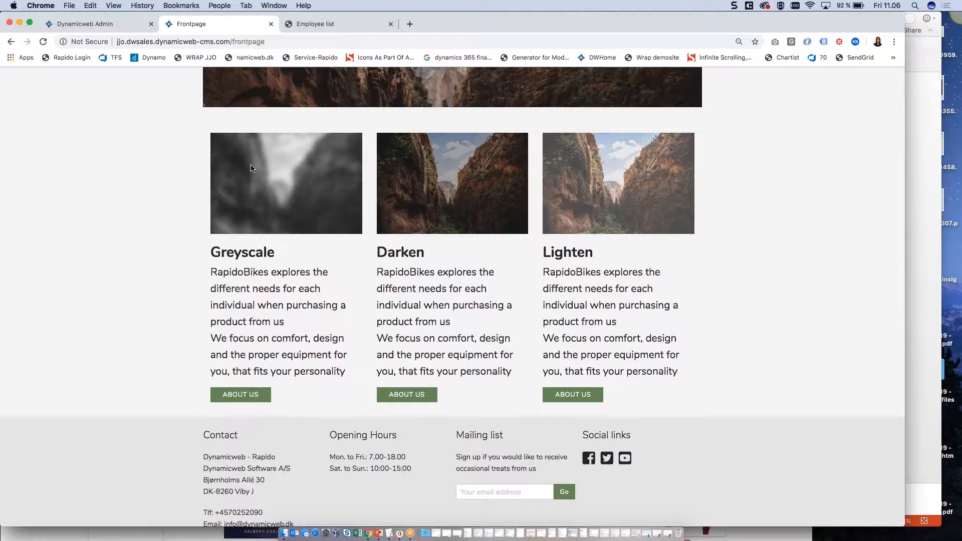
pyautogui.click(83, 24)
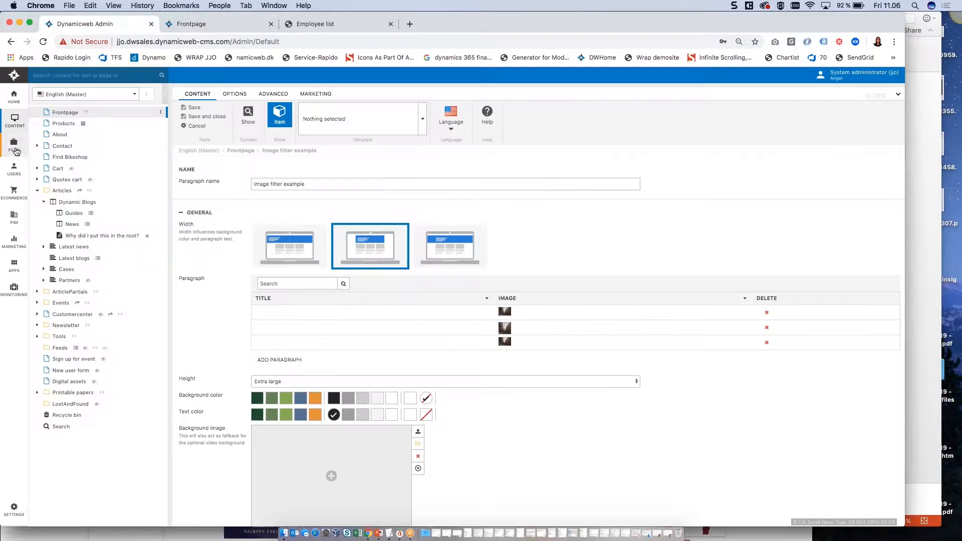
pyautogui.click(196, 24)
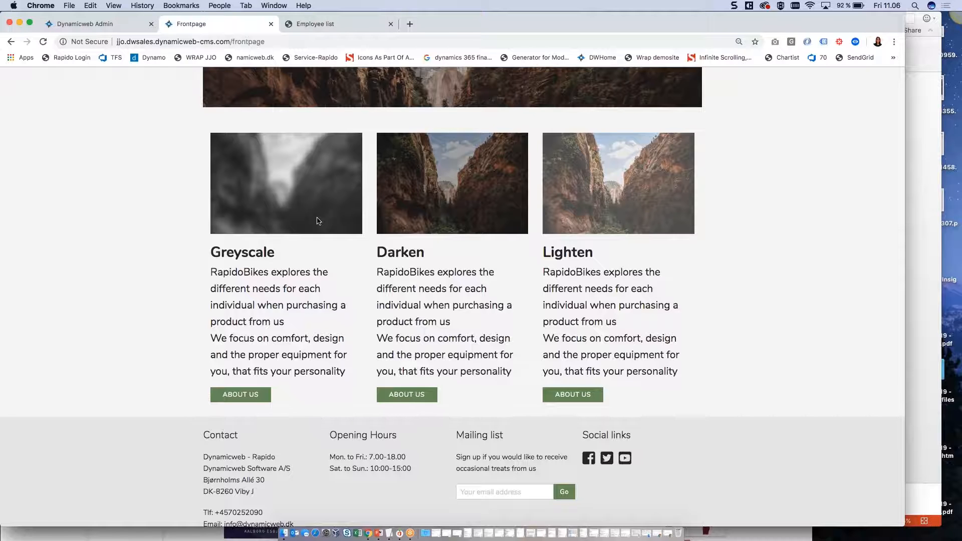
pyautogui.scroll(3, 356, 217)
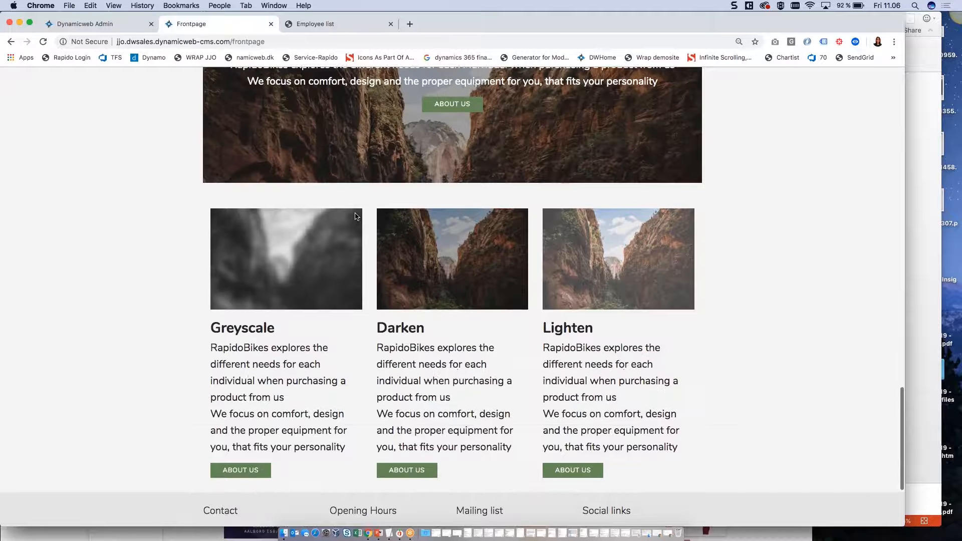
pyautogui.scroll(1, 355, 216)
pyautogui.scroll(6, 356, 216)
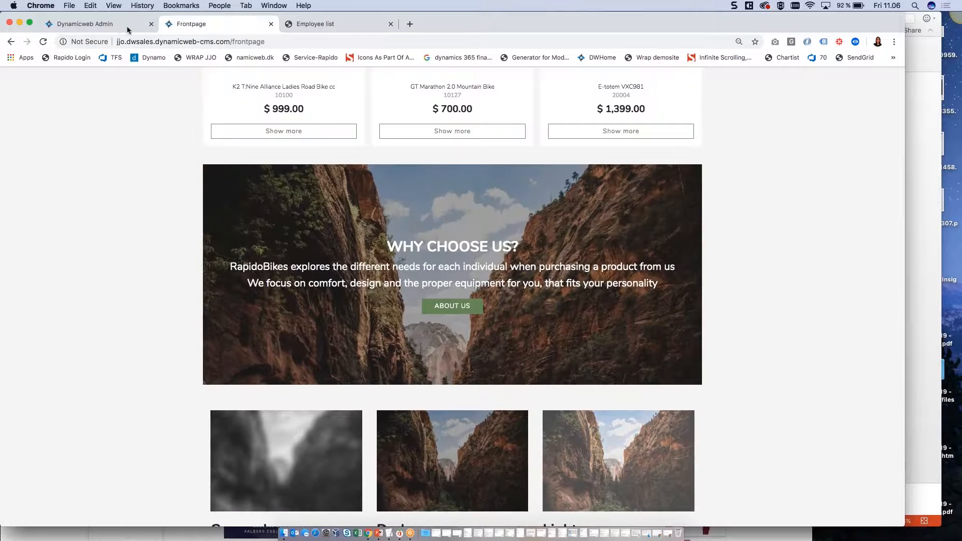
# Step: Open the list item of the Frontpage's background_image1 paragraph and show its image filter settings
pyautogui.click(116, 24)
pyautogui.click(67, 112)
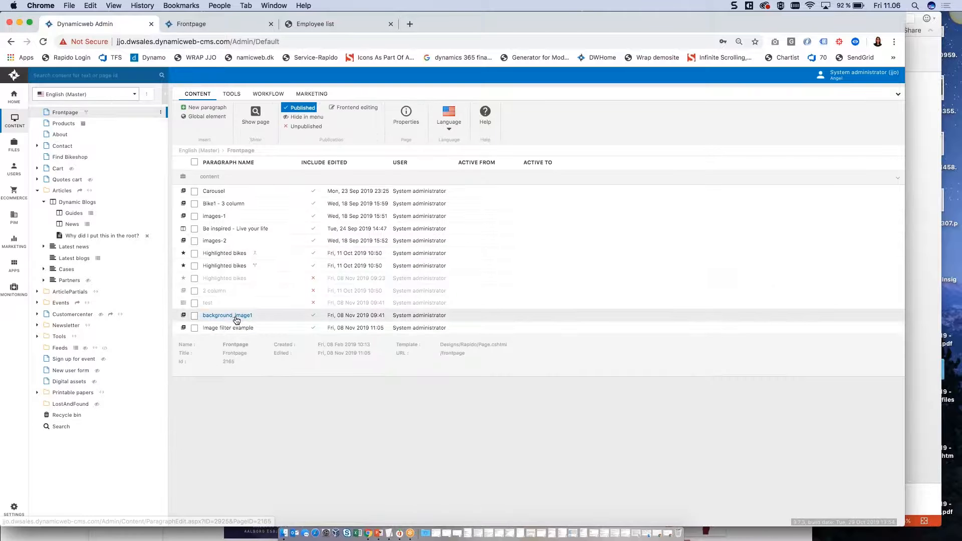
pyautogui.click(236, 317)
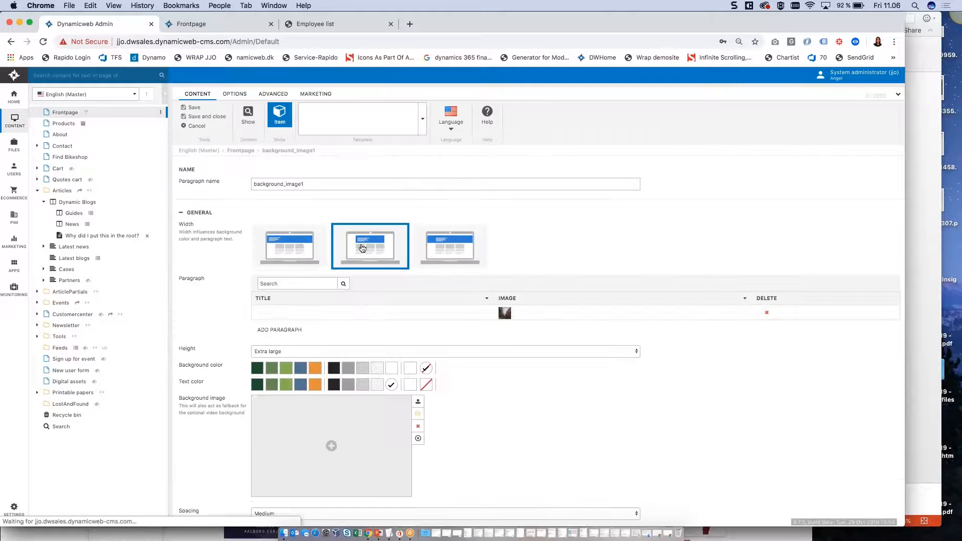
pyautogui.click(371, 315)
pyautogui.scroll(-5, 554, 268)
pyautogui.scroll(-6, 554, 265)
pyautogui.click(249, 432)
pyautogui.scroll(-1, 245, 388)
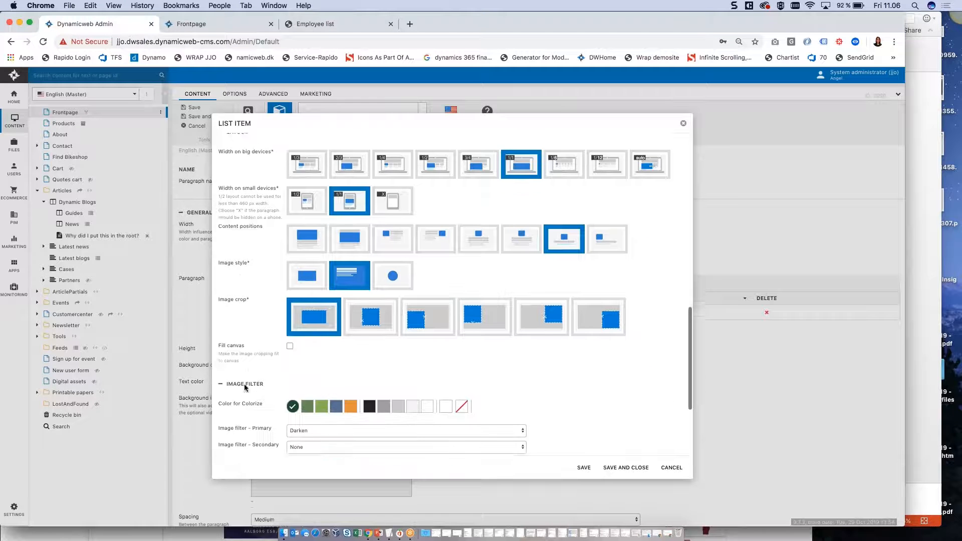
pyautogui.scroll(-1, 245, 387)
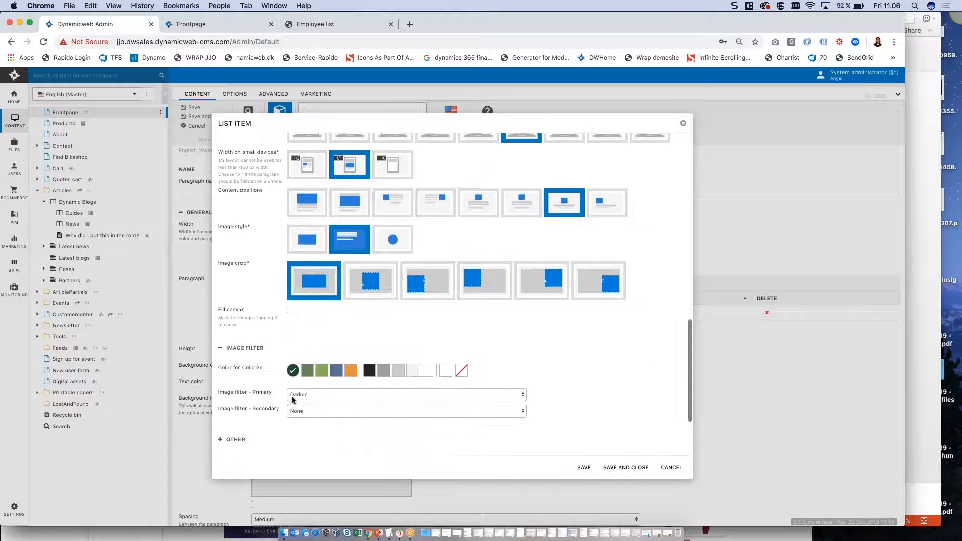
# Step: Set the primary image filter of the background_image1 list item to None and save the item and its paragraph
pyautogui.click(244, 26)
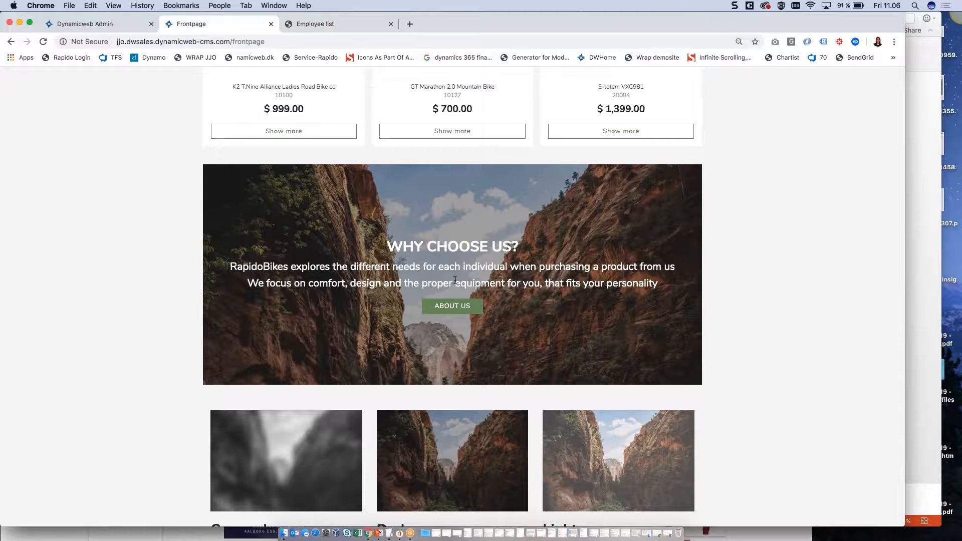
pyautogui.click(121, 24)
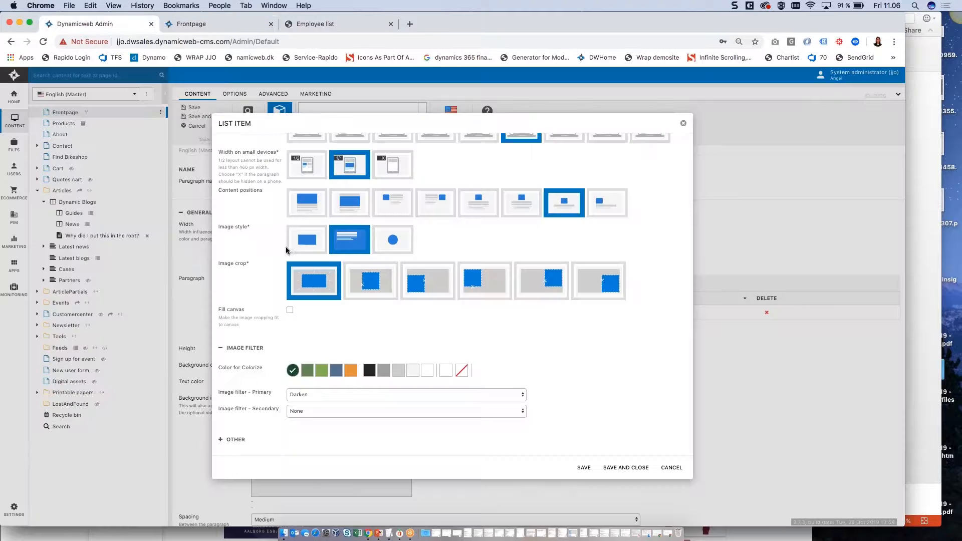
pyautogui.click(308, 412)
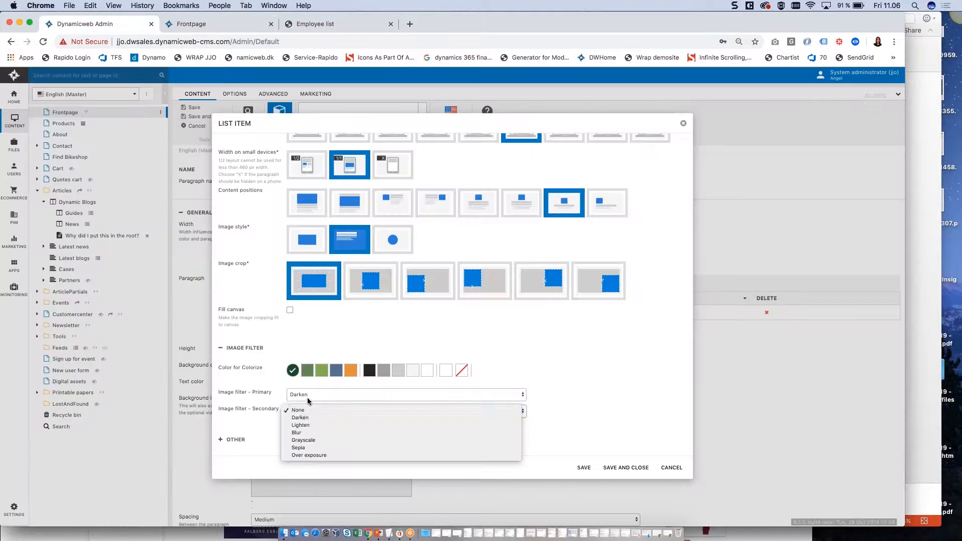
pyautogui.click(308, 398)
pyautogui.click(307, 401)
pyautogui.click(300, 386)
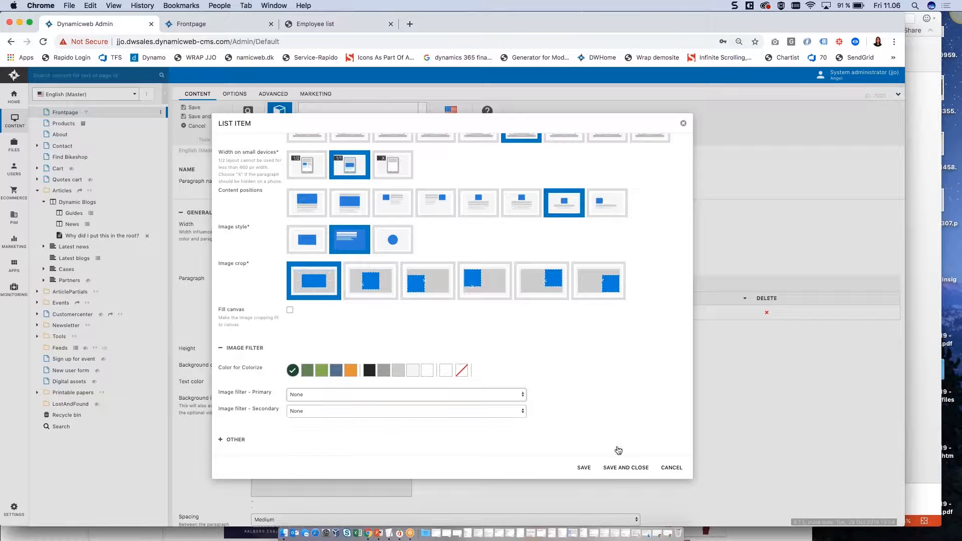
pyautogui.click(626, 467)
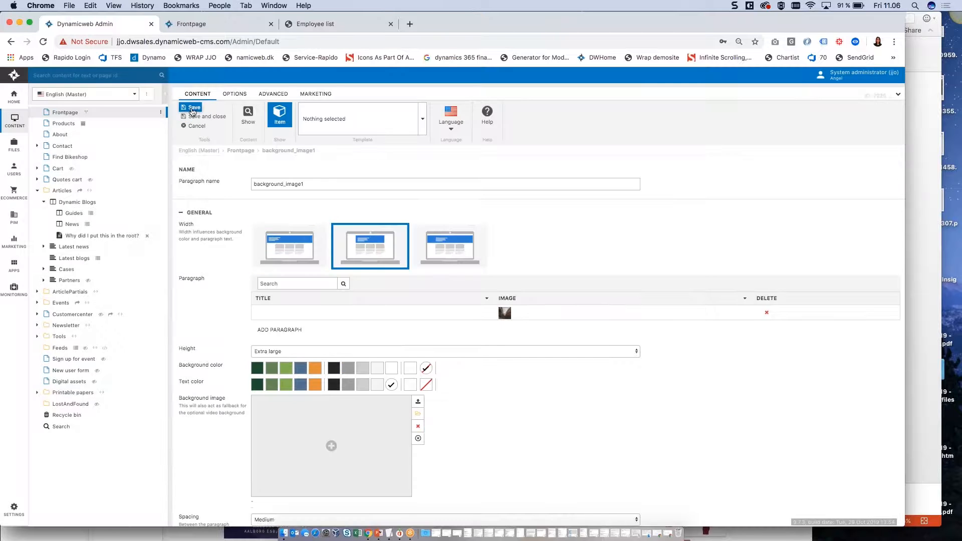
pyautogui.click(192, 108)
# Step: Reload the live front page and examine how readable the "Why choose us?" banner text is without a filter
pyautogui.click(197, 25)
pyautogui.click(43, 42)
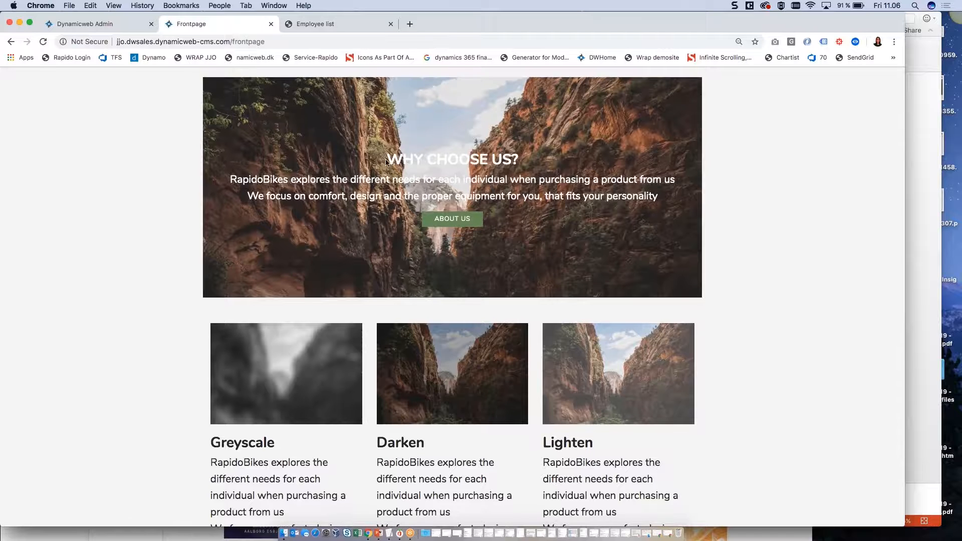
pyautogui.moveTo(390, 160); pyautogui.dragTo(599, 210)
pyautogui.click(599, 212)
# Step: Set the background_image1 list item's primary image filter to Colorize with a darker blue shade, save it and check the banner on the live front page
pyautogui.click(131, 27)
pyautogui.click(516, 313)
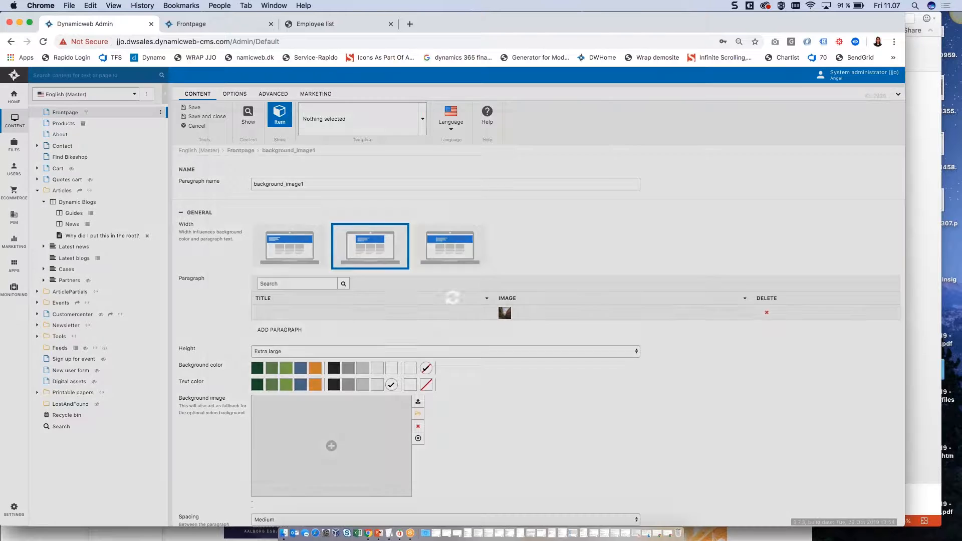
pyautogui.scroll(-15, 519, 329)
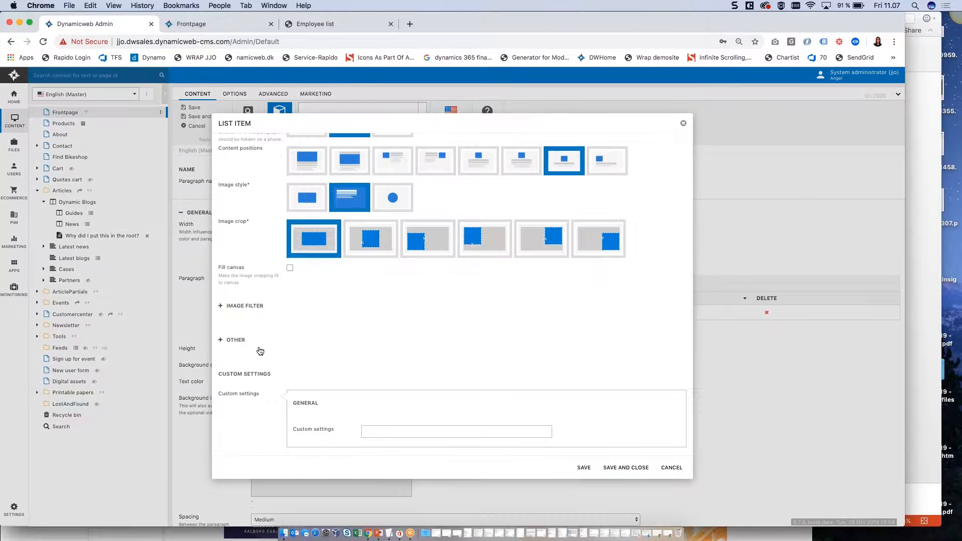
pyautogui.click(239, 307)
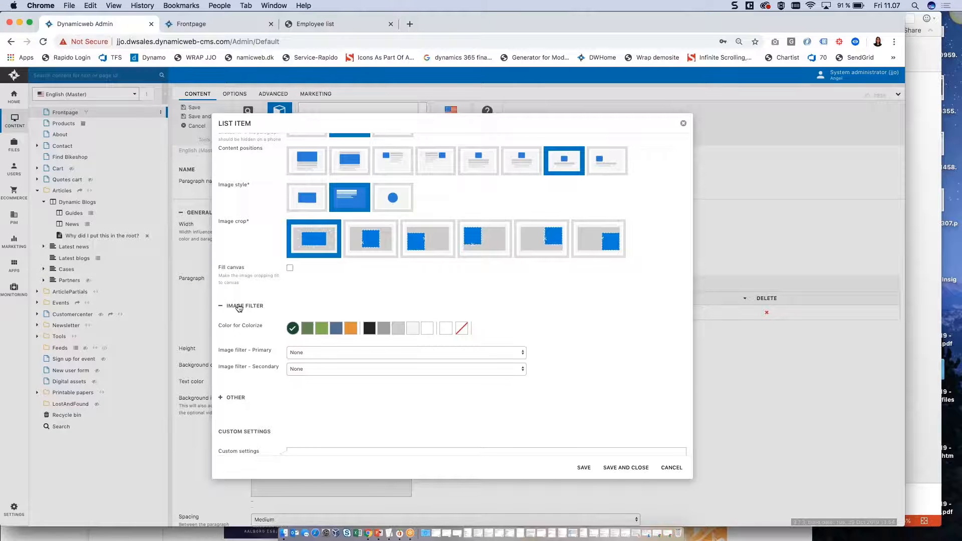
pyautogui.click(299, 352)
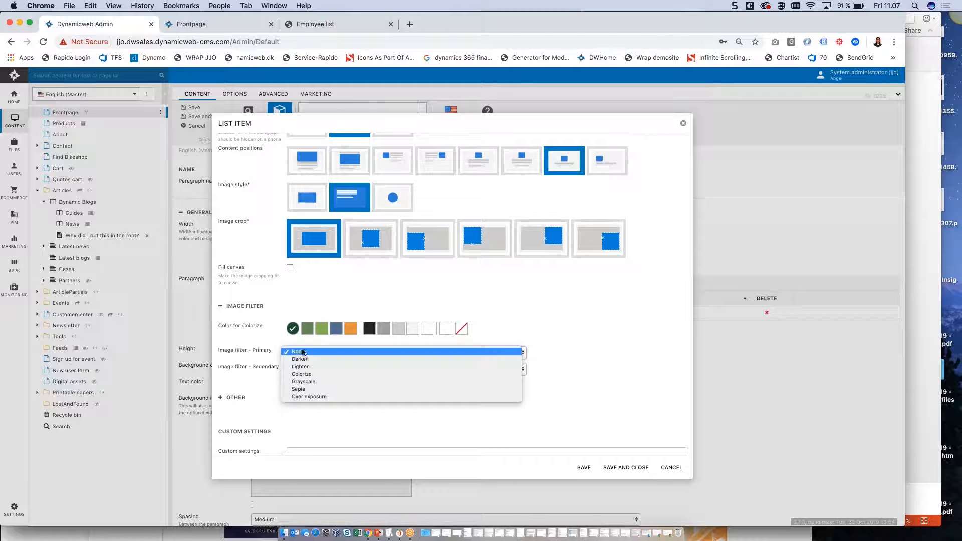
pyautogui.click(296, 376)
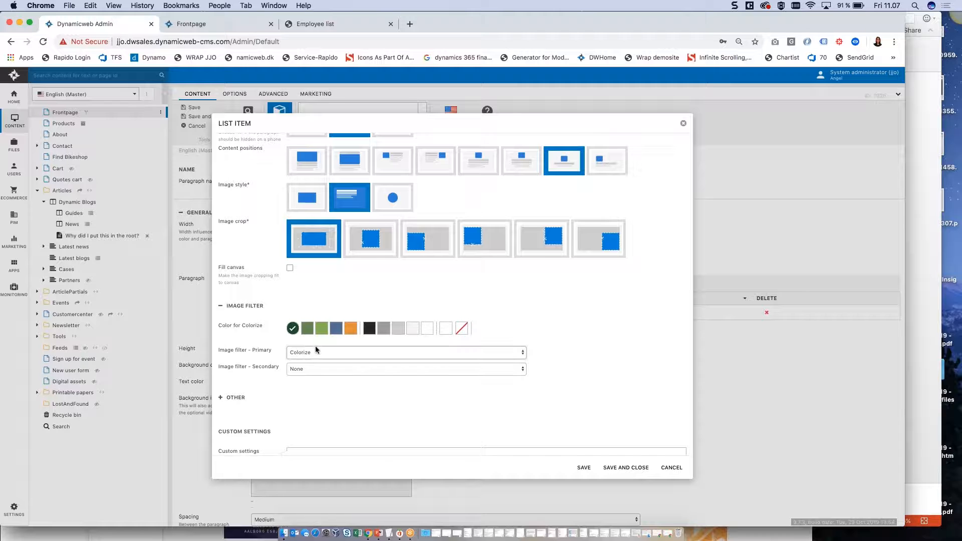
pyautogui.click(336, 329)
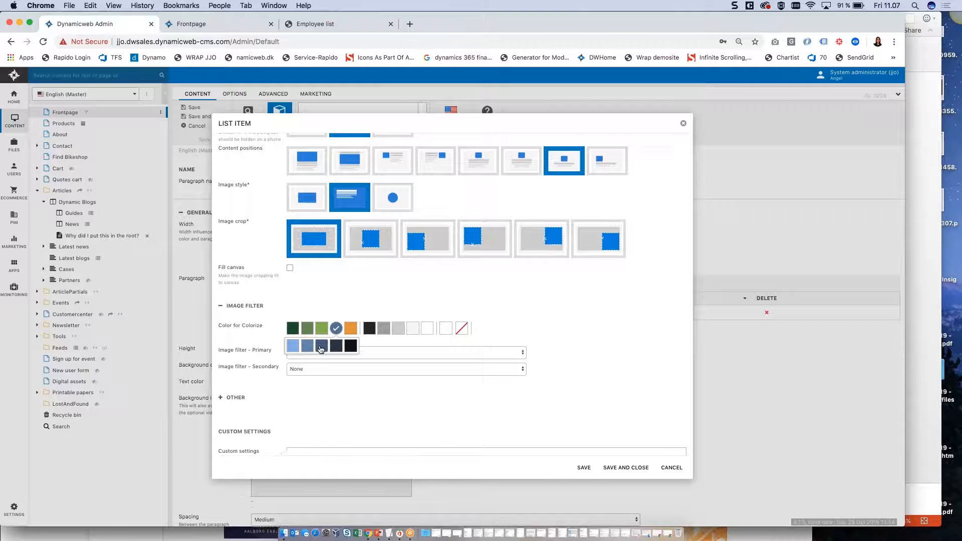
pyautogui.click(321, 347)
pyautogui.click(635, 468)
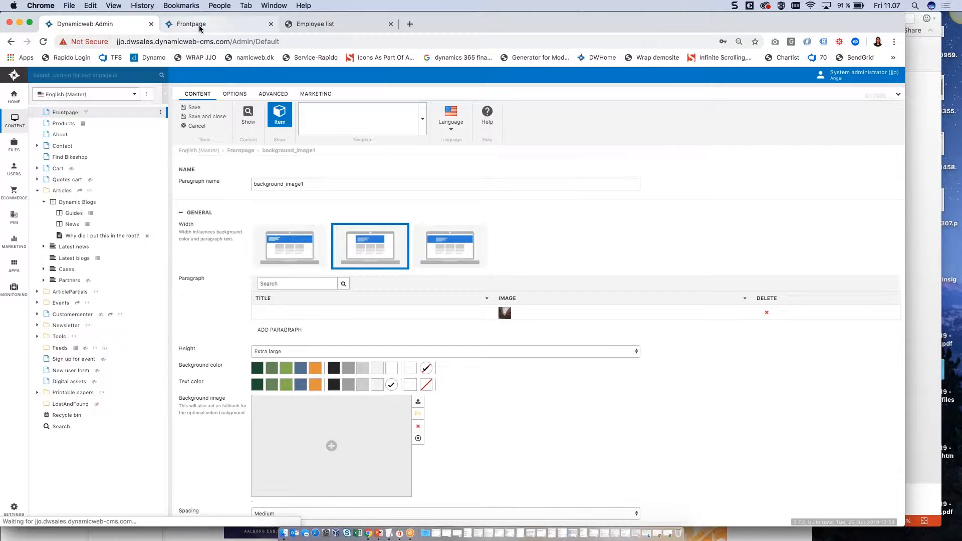
pyautogui.click(200, 23)
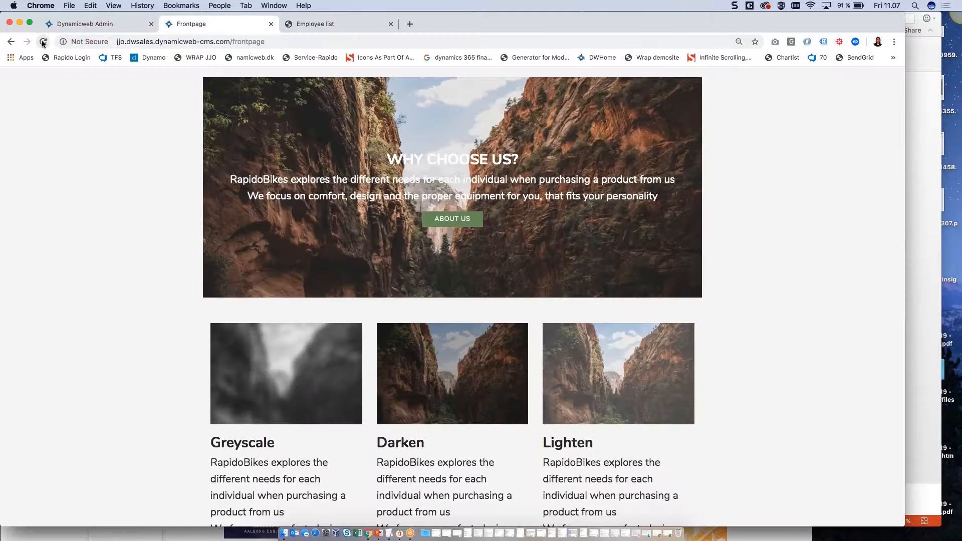
pyautogui.click(43, 42)
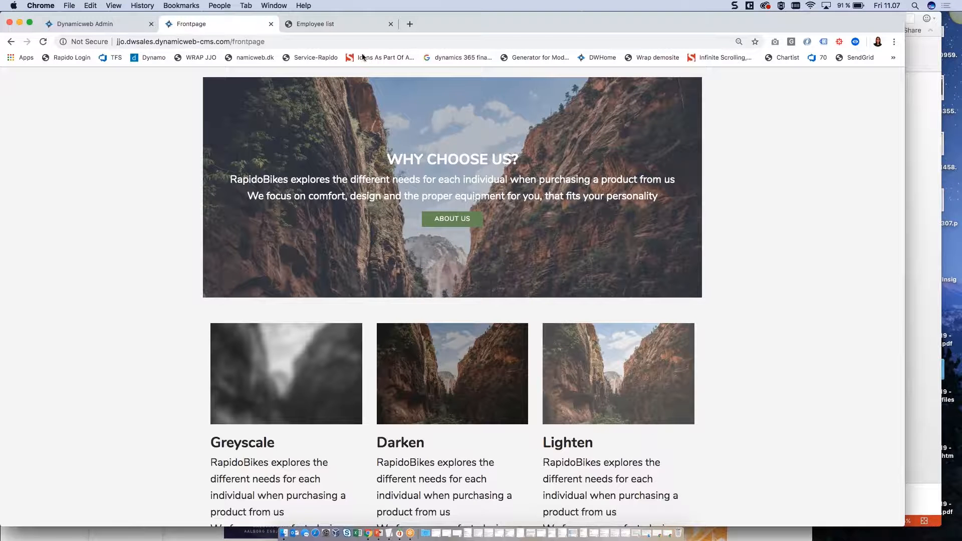
# Step: Add Lighten as the secondary image filter of the background_image1 list item, save it and check the reloaded live front page
pyautogui.click(95, 23)
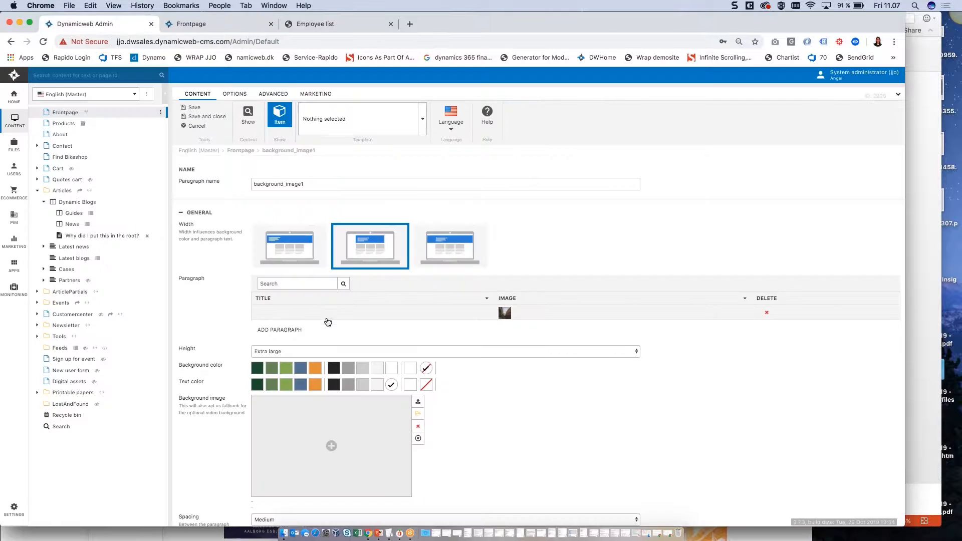
pyautogui.scroll(-15, 451, 300)
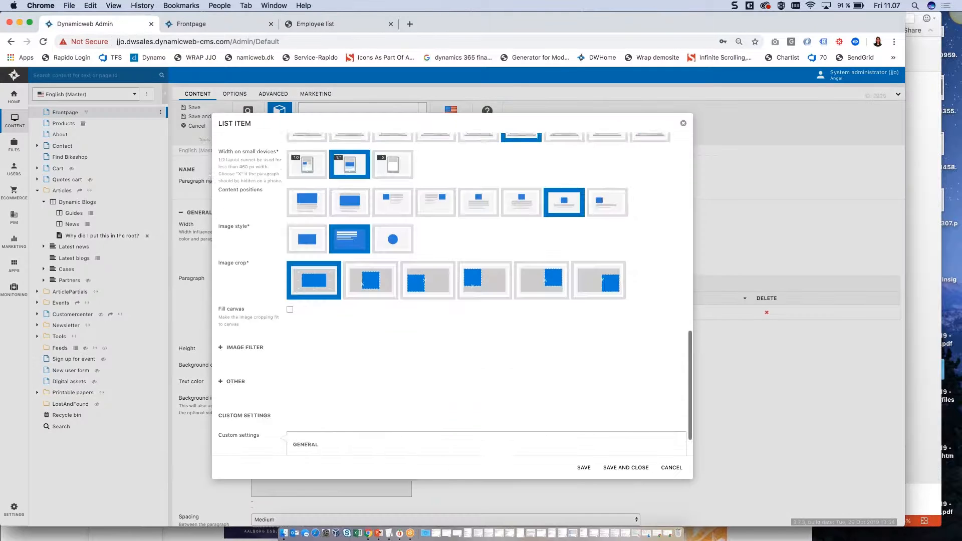
pyautogui.click(245, 305)
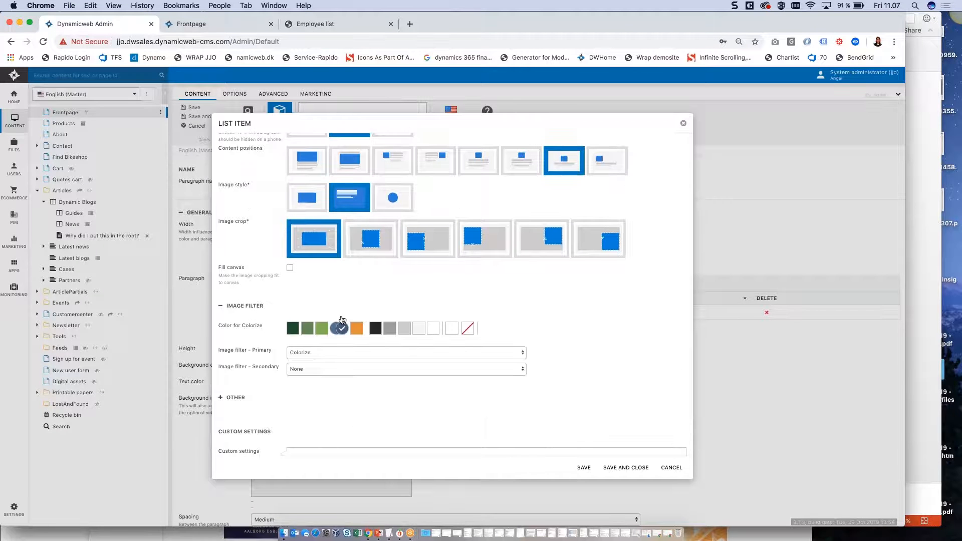
pyautogui.click(322, 369)
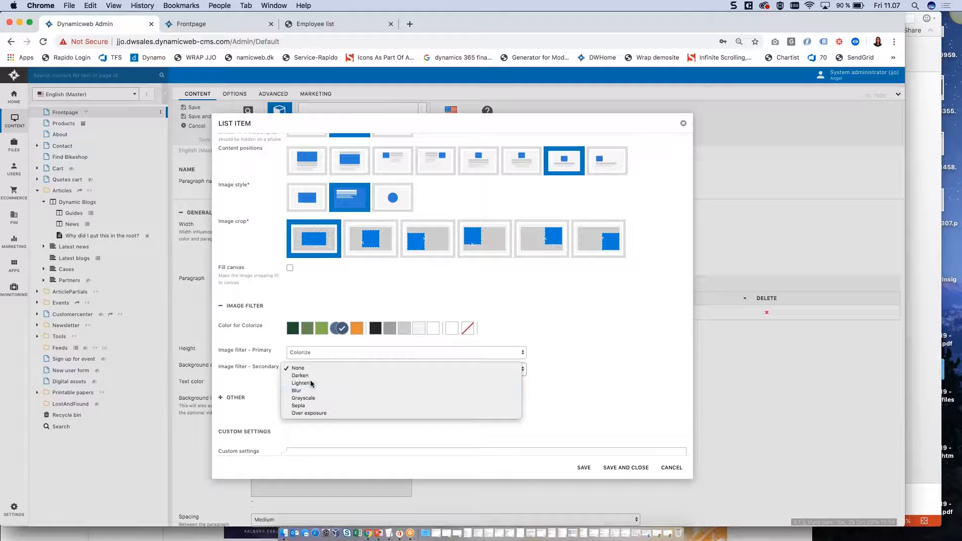
pyautogui.click(311, 384)
pyautogui.click(625, 467)
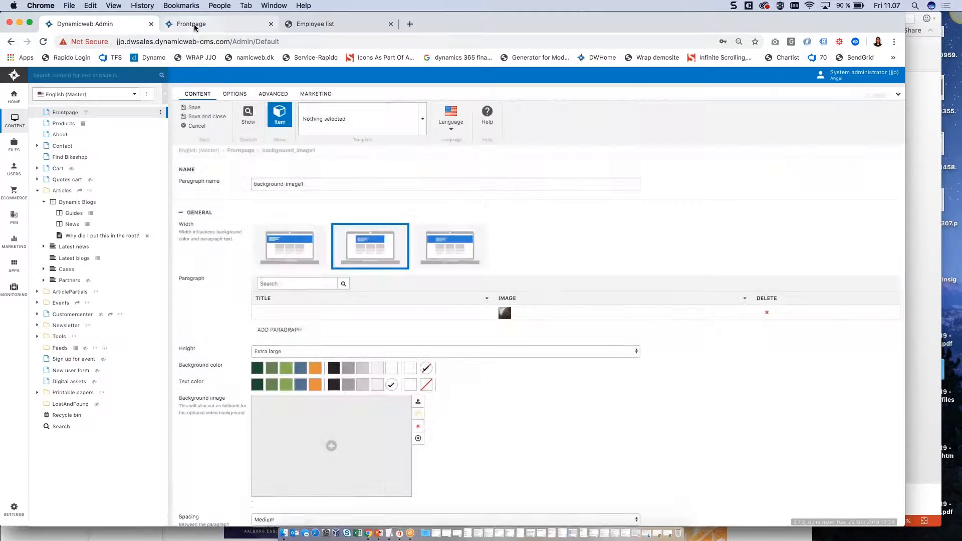
pyautogui.click(195, 25)
pyautogui.press('super+r')
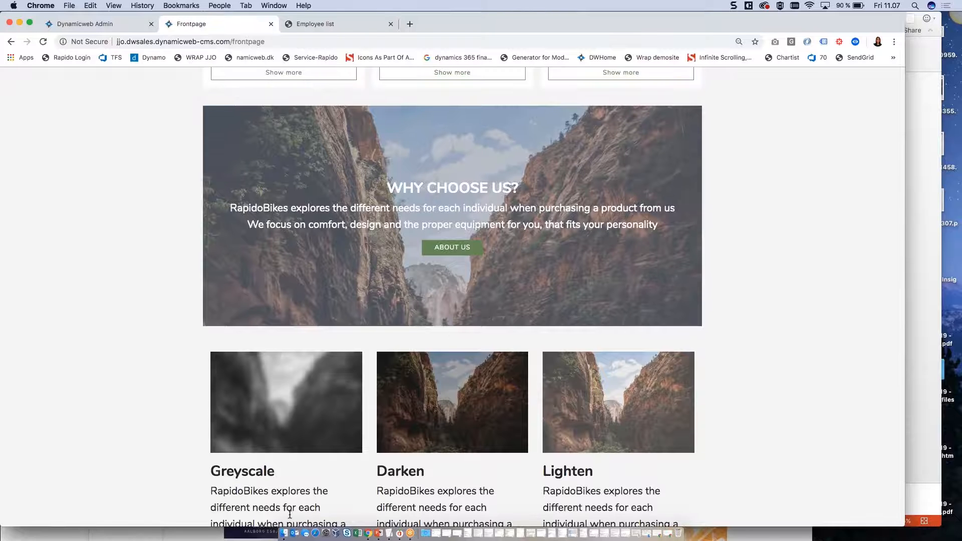
# Step: Move the focal point of the background_image1 list item's image to about 45% across and 90% down, save it and check the live front page
pyautogui.click(380, 534)
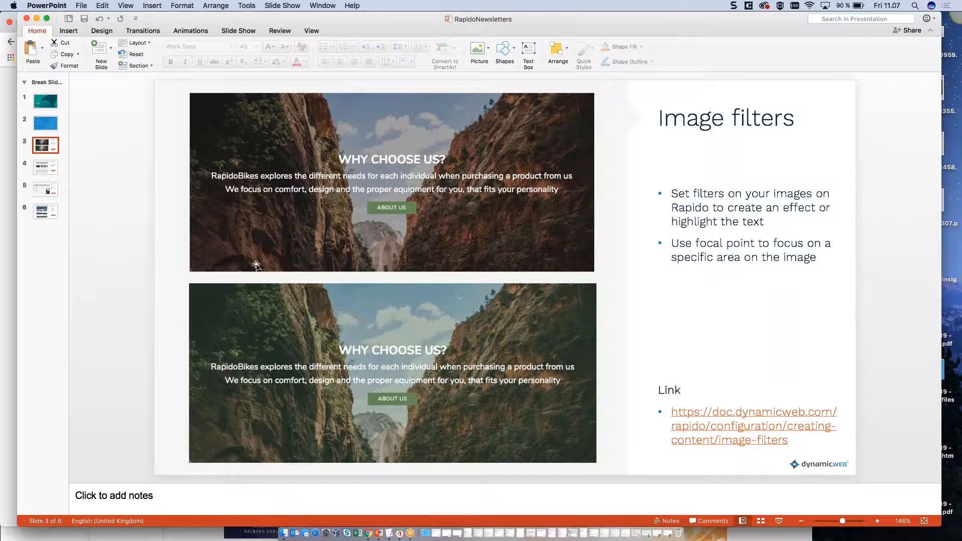
pyautogui.click(11, 426)
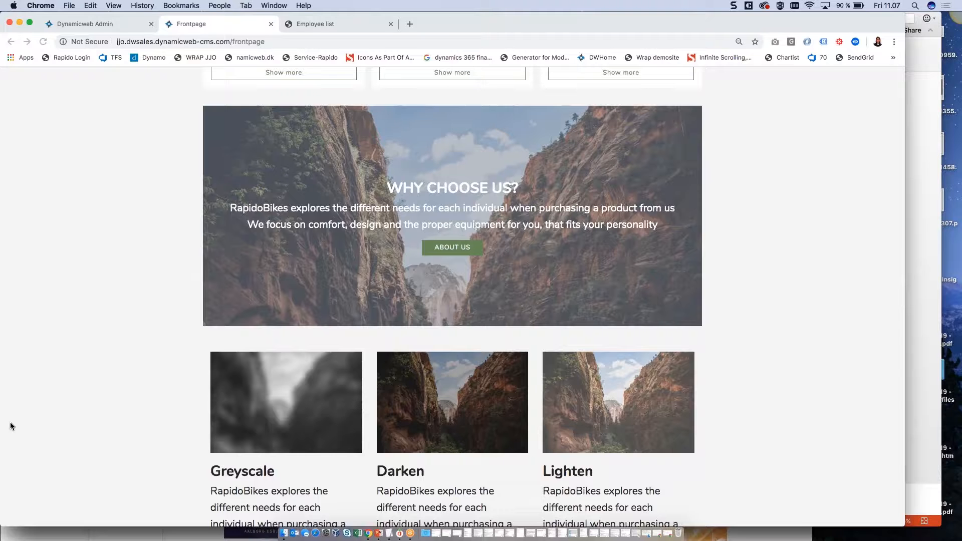
pyautogui.click(130, 26)
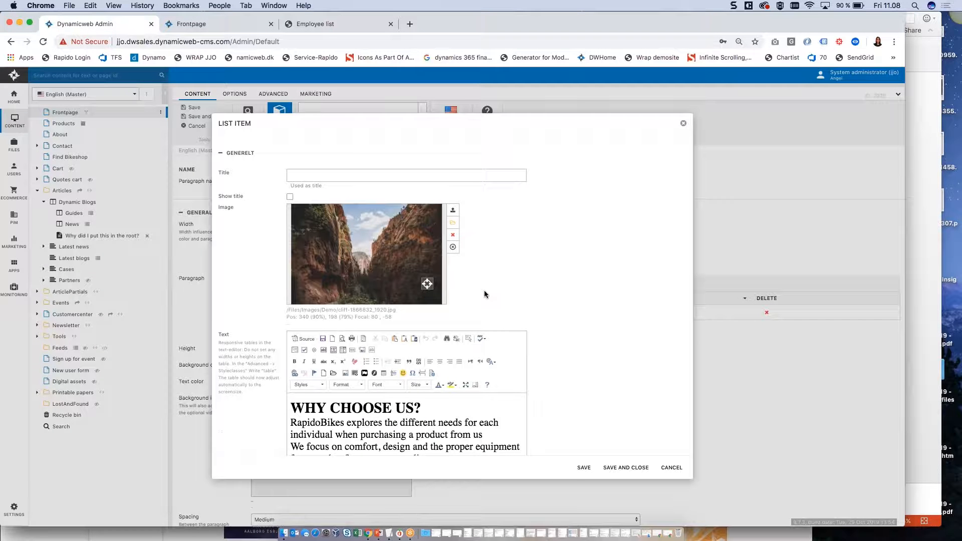
pyautogui.click(360, 261)
pyautogui.click(216, 29)
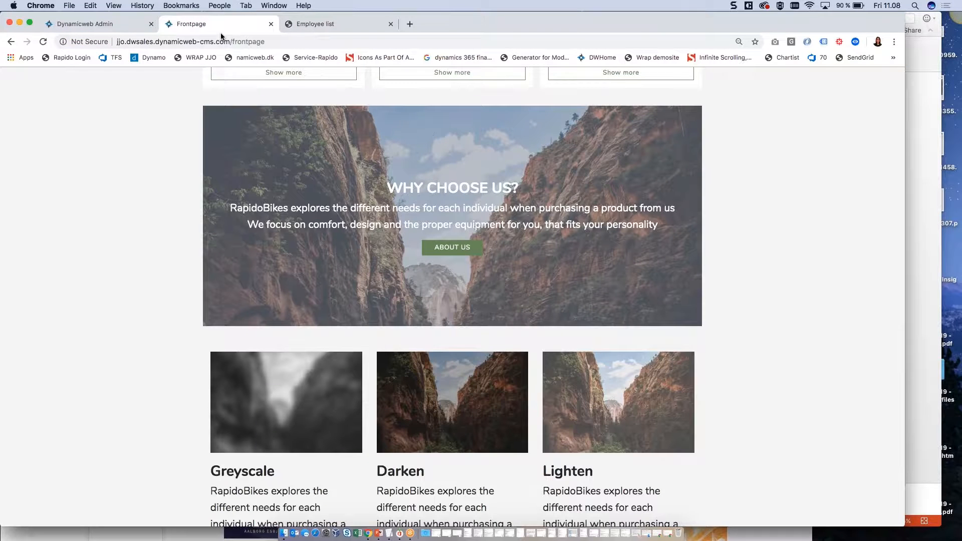
pyautogui.click(125, 25)
pyautogui.click(358, 295)
pyautogui.click(613, 468)
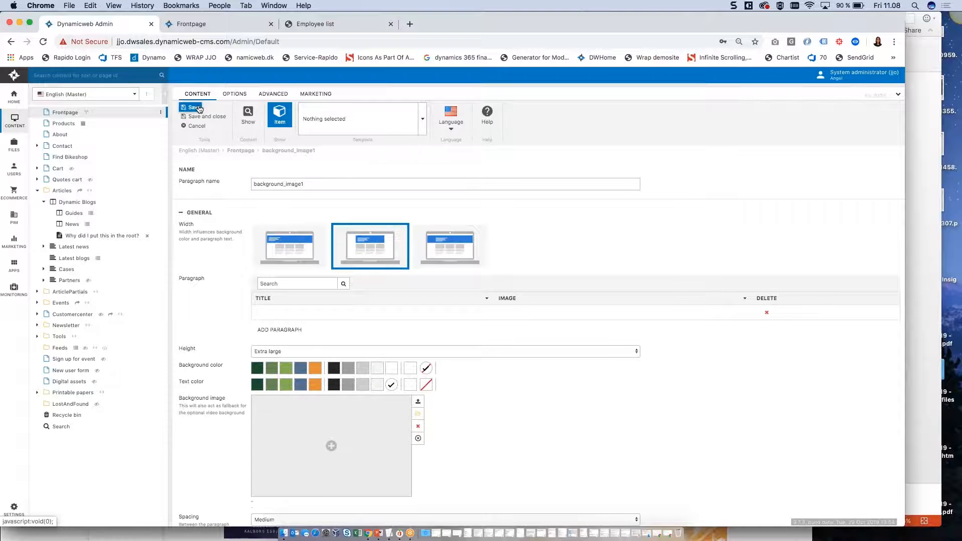
pyautogui.click(199, 109)
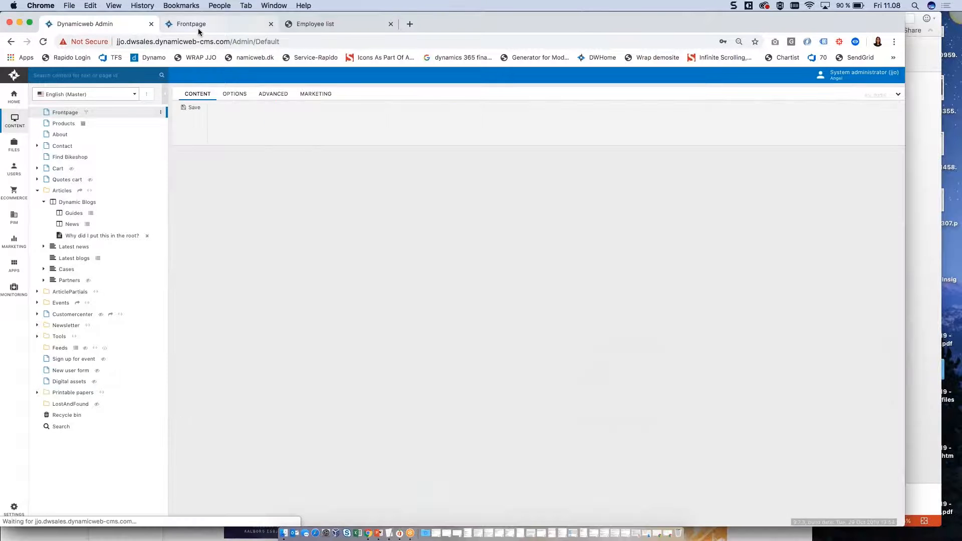
pyautogui.click(198, 28)
pyautogui.click(43, 43)
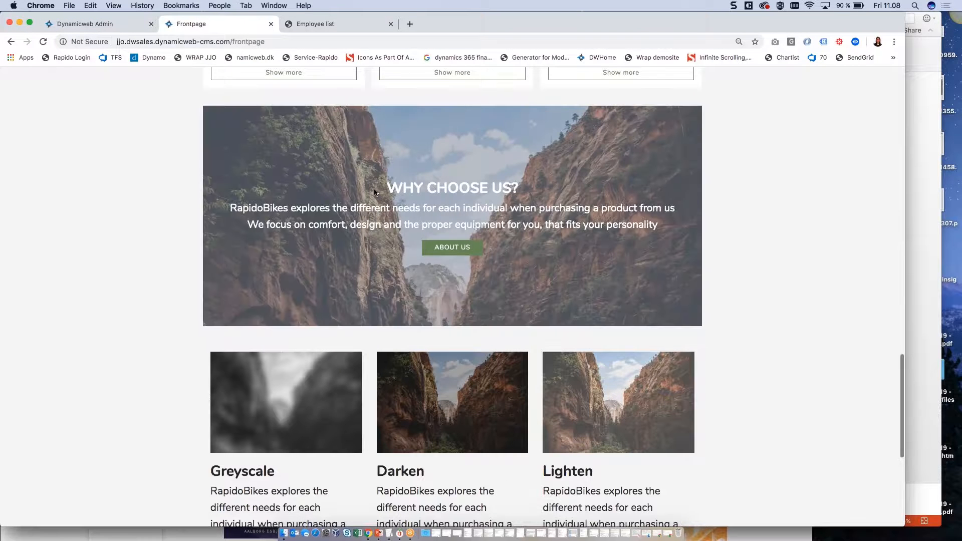
# Step: Readjust the focal point near the bottom centre of the list item's image, save it and examine the banner on the reloaded front page
pyautogui.click(85, 23)
pyautogui.click(401, 314)
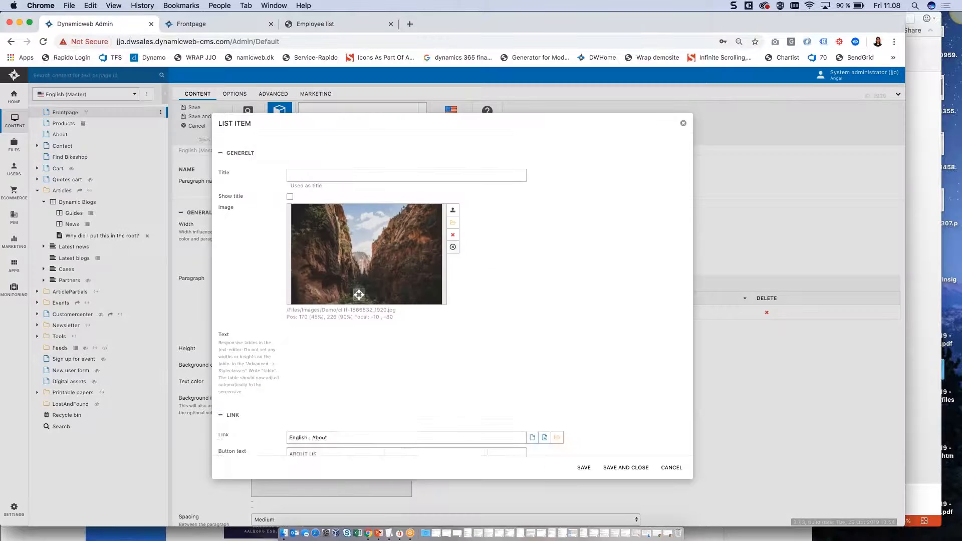
pyautogui.click(370, 297)
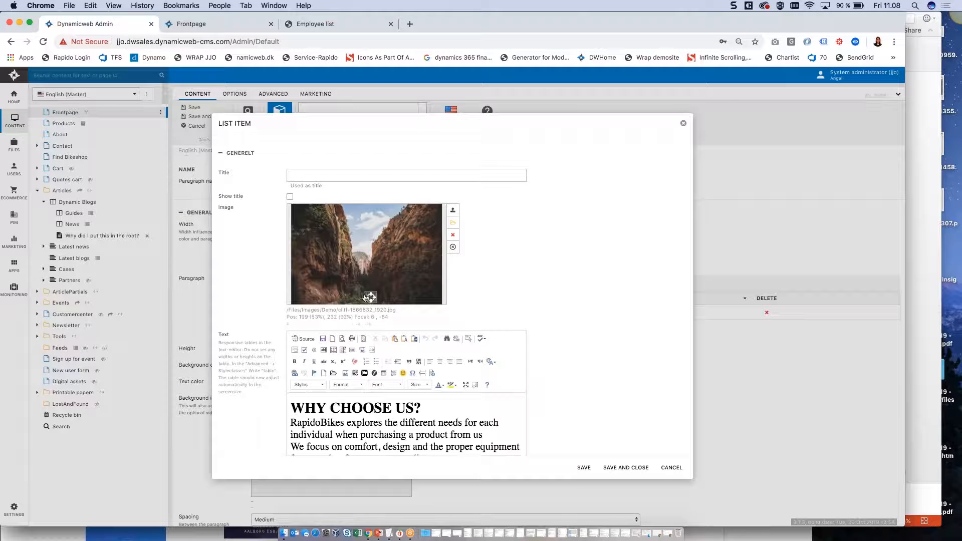
pyautogui.click(360, 293)
pyautogui.click(626, 467)
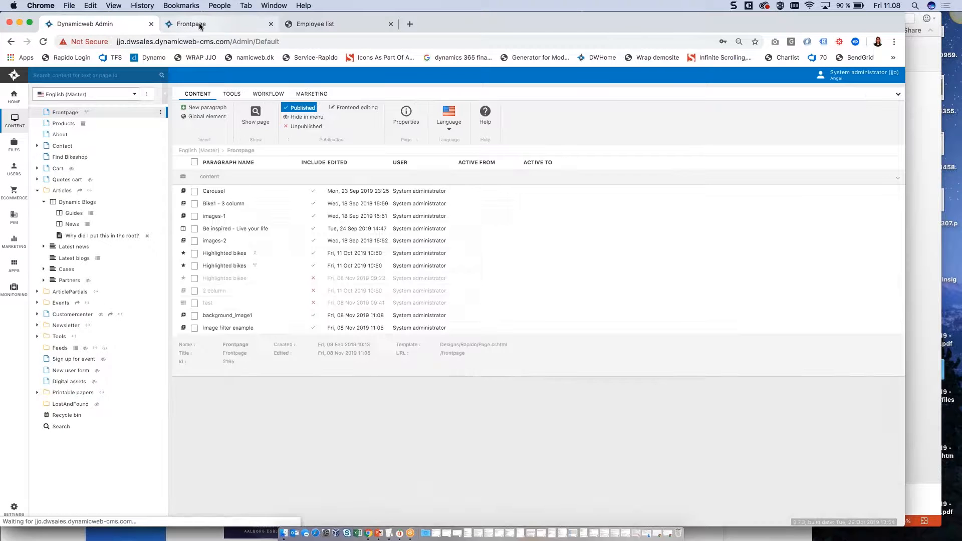
pyautogui.click(199, 26)
pyautogui.click(43, 41)
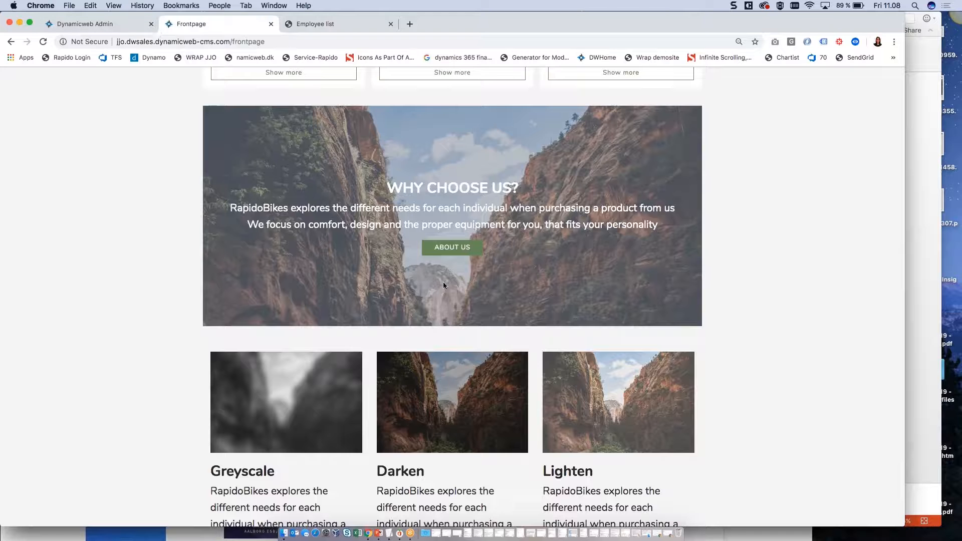
pyautogui.click(128, 25)
pyautogui.click(189, 24)
pyautogui.scroll(1, 500, 311)
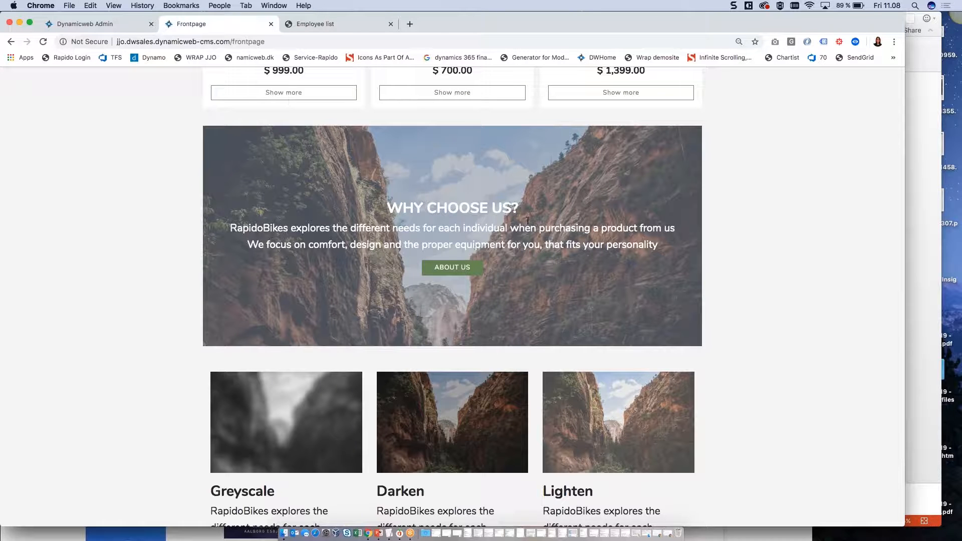
# Step: Show the Employee list slide in PowerPoint and return to the live front page in Chrome
pyautogui.click(379, 533)
pyautogui.click(44, 172)
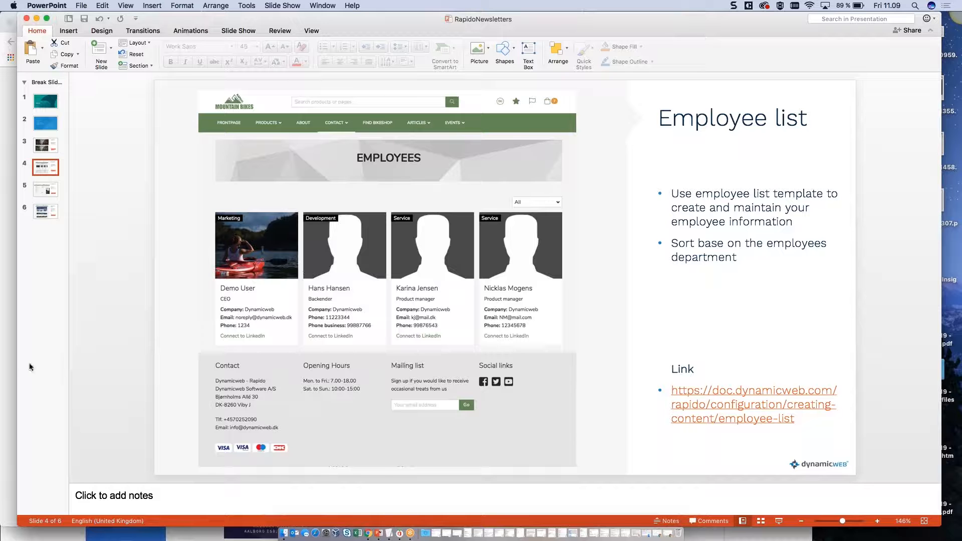
pyautogui.click(368, 533)
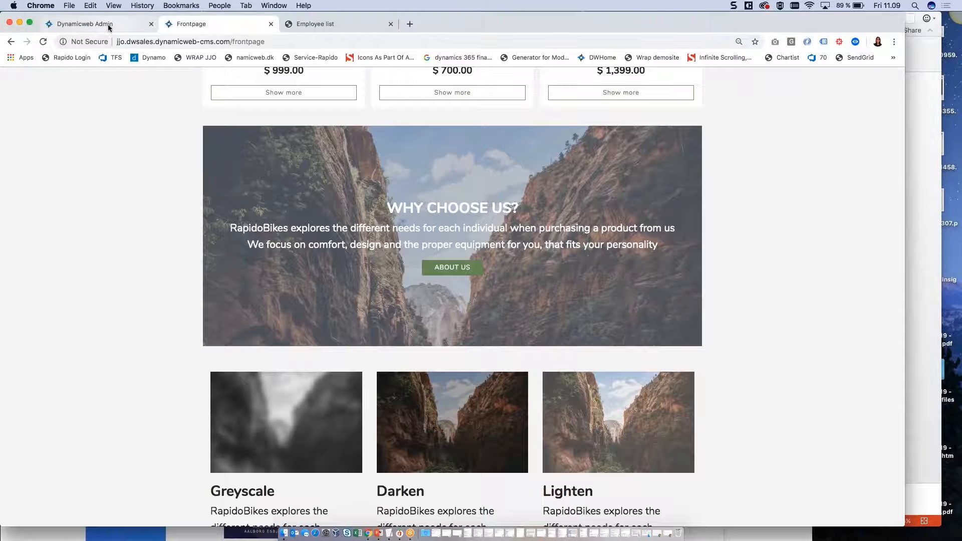
# Step: Open the app settings of the Employees paragraph on the Employees page under Contact in Dynamicweb Admin and review its list setup
pyautogui.click(109, 25)
pyautogui.click(62, 147)
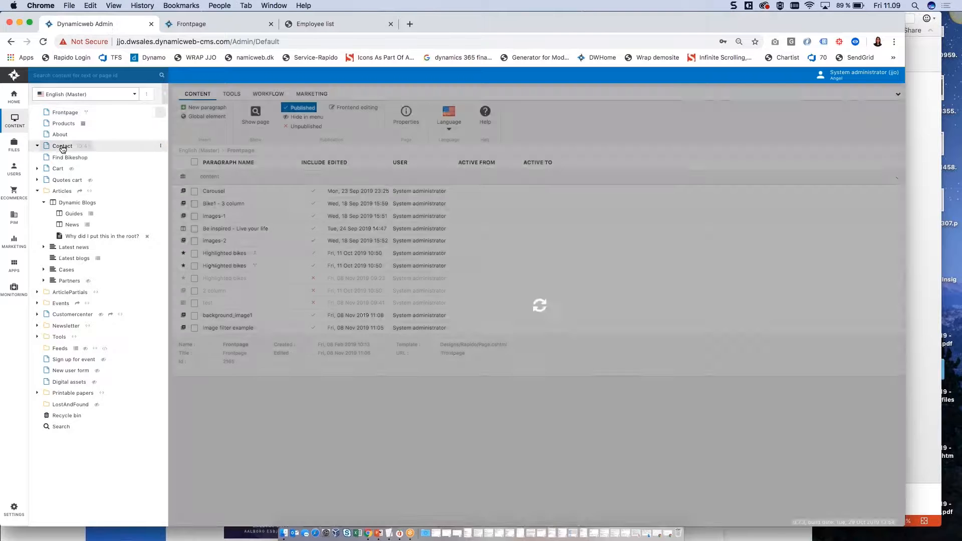
pyautogui.click(75, 157)
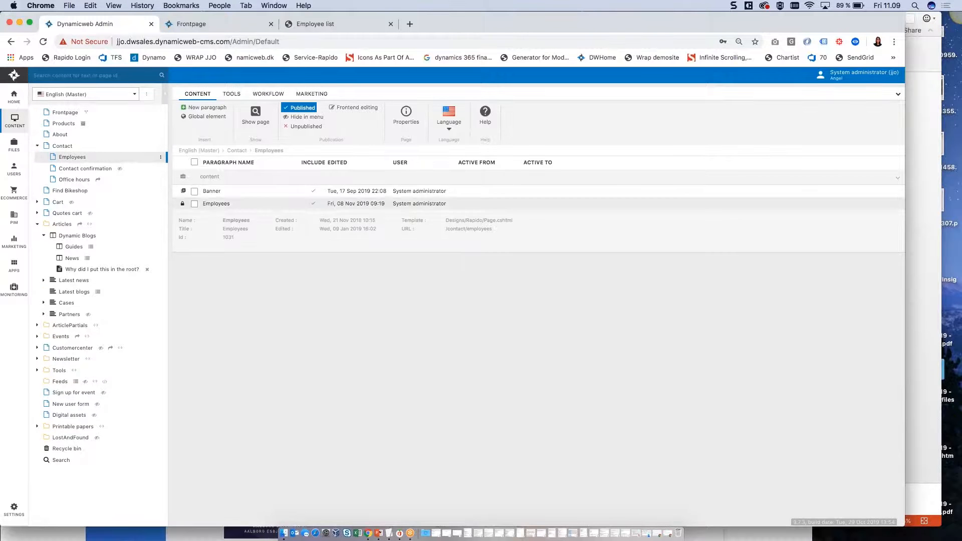
pyautogui.click(216, 205)
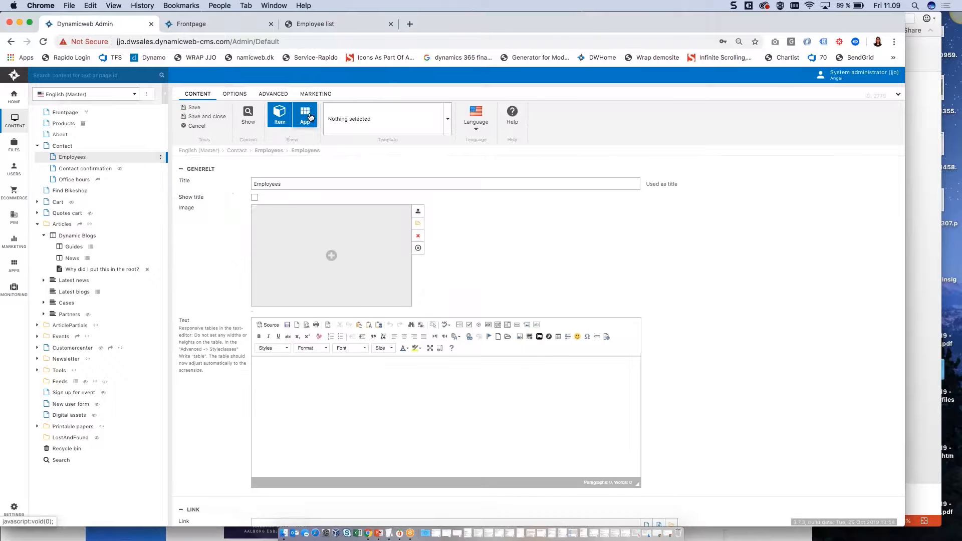
pyautogui.click(309, 117)
pyautogui.moveTo(206, 189); pyautogui.dragTo(197, 188)
pyautogui.click(325, 228)
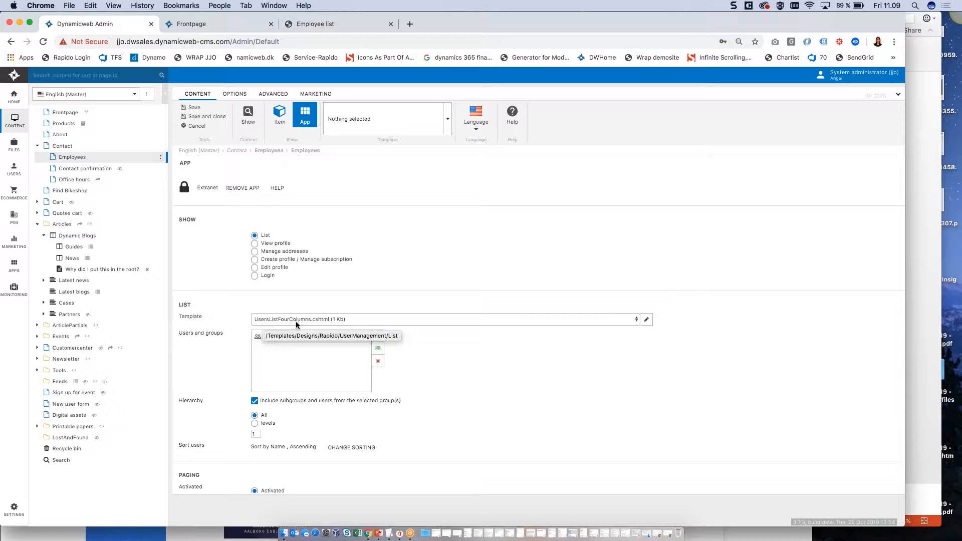
# Step: Switch to the live site and view its Employees page under Contact
pyautogui.click(235, 23)
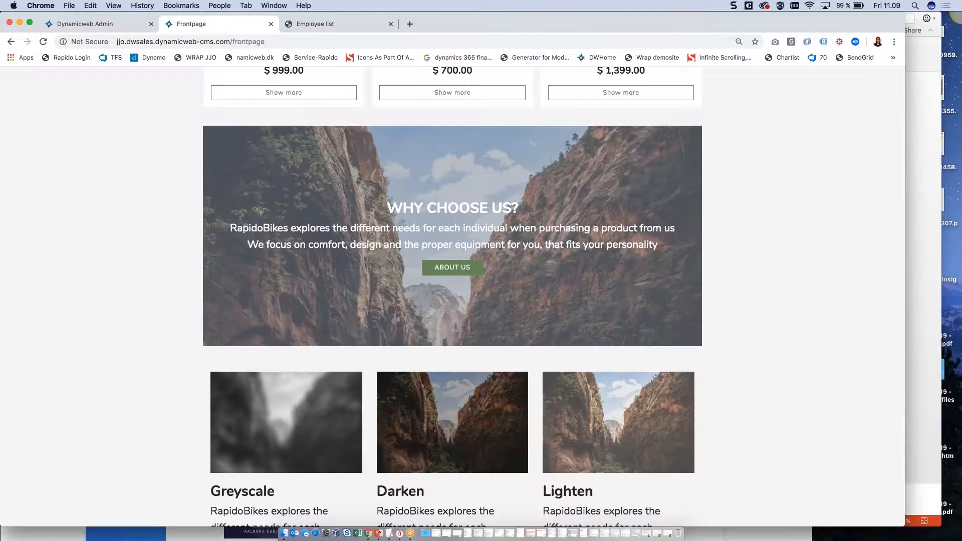
pyautogui.scroll(15, 381, 151)
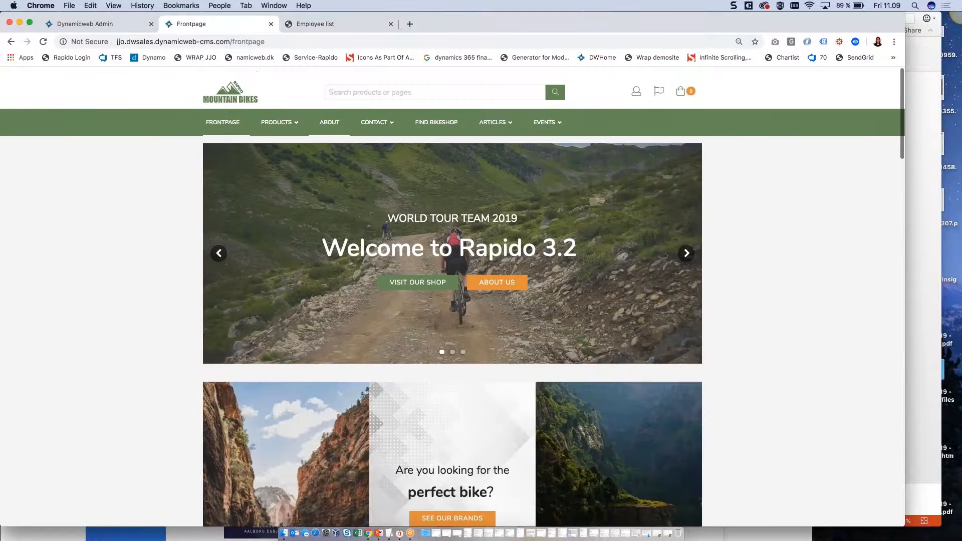
pyautogui.click(381, 139)
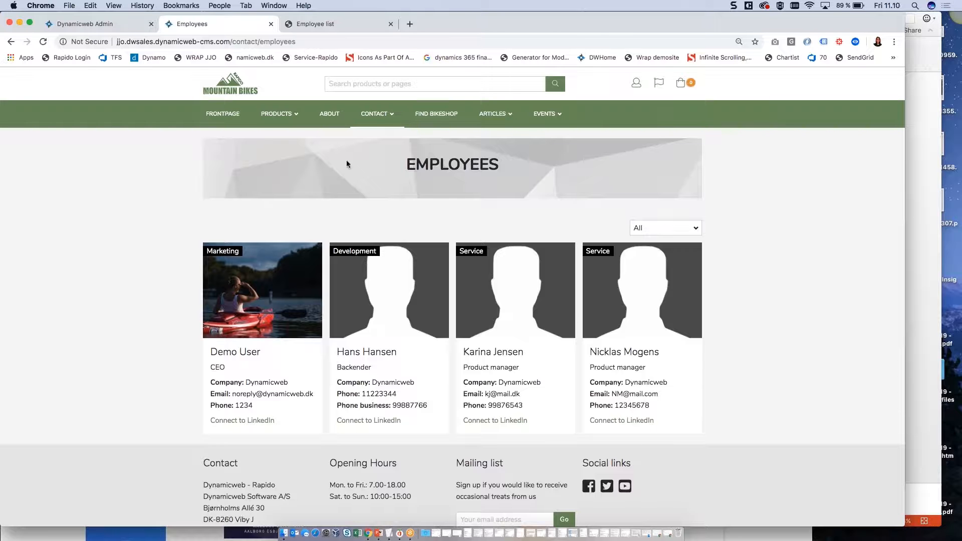
# Step: Return to Dynamicweb Admin, list the users of the Employee group and open the second user's profile
pyautogui.click(100, 23)
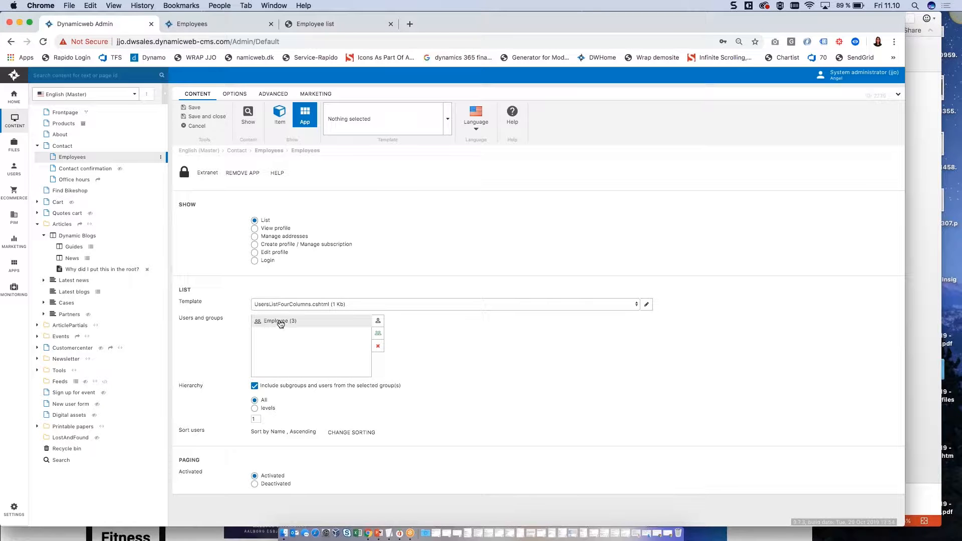
pyautogui.click(20, 182)
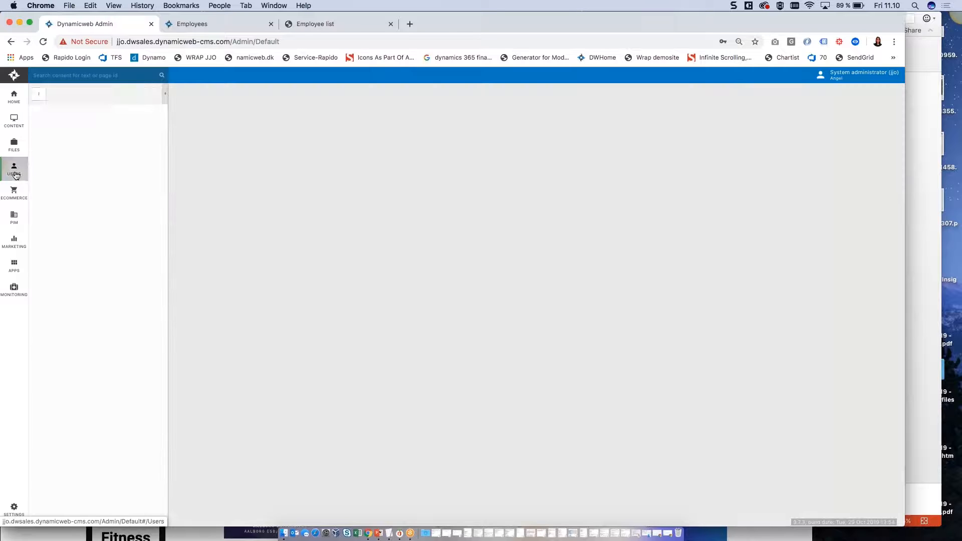
pyautogui.click(59, 125)
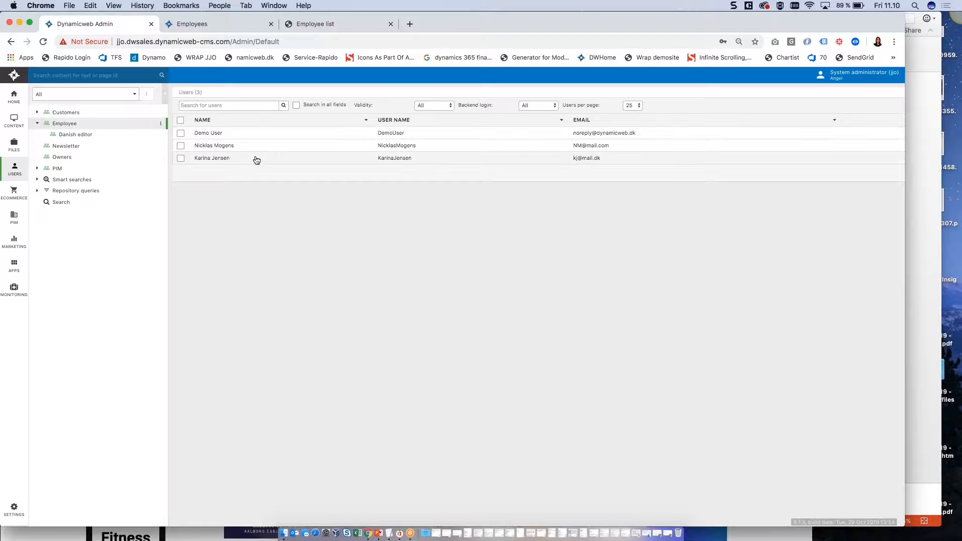
pyautogui.click(224, 151)
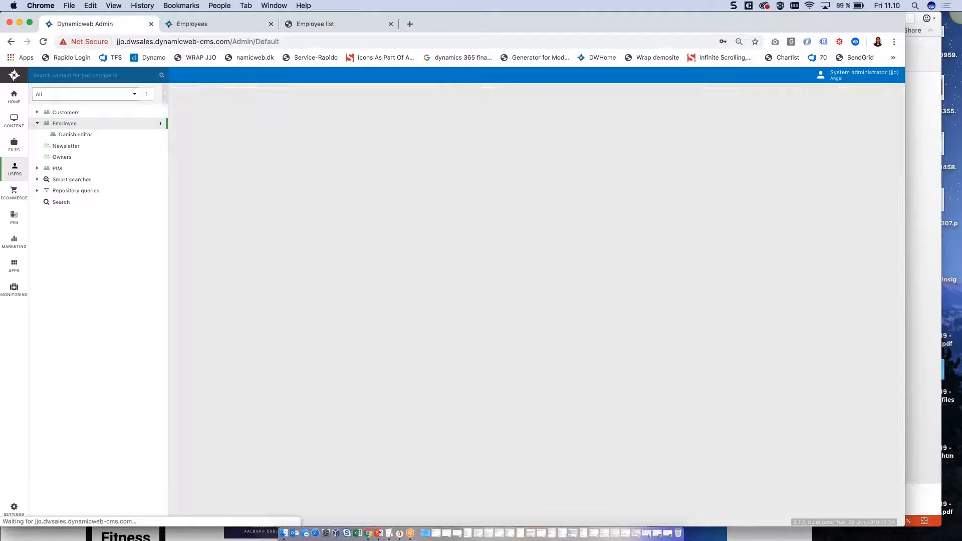
# Step: Examine the user's profile fields, from personal, phone and work details down to the custom LinkedIn link
pyautogui.scroll(-1, 269, 233)
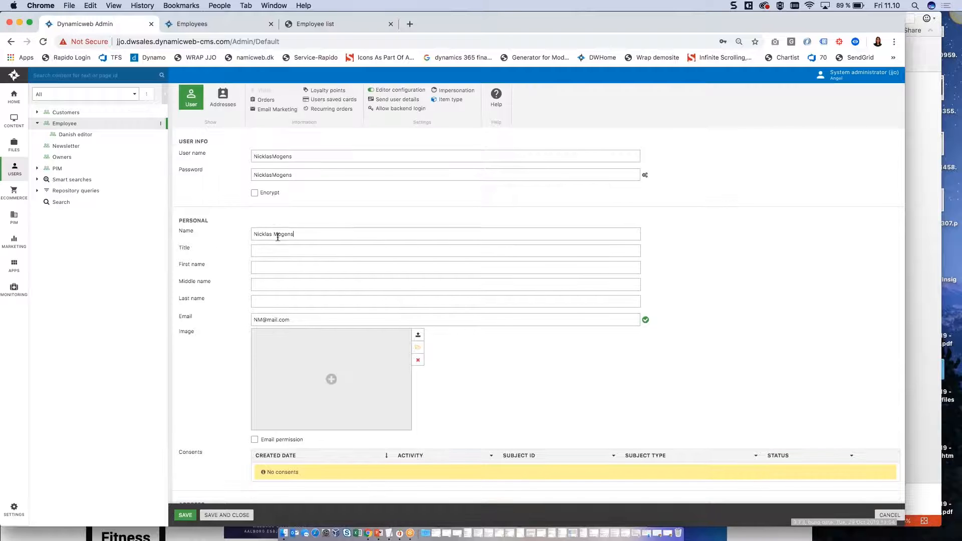
pyautogui.scroll(-2, 258, 305)
pyautogui.scroll(-10, 258, 306)
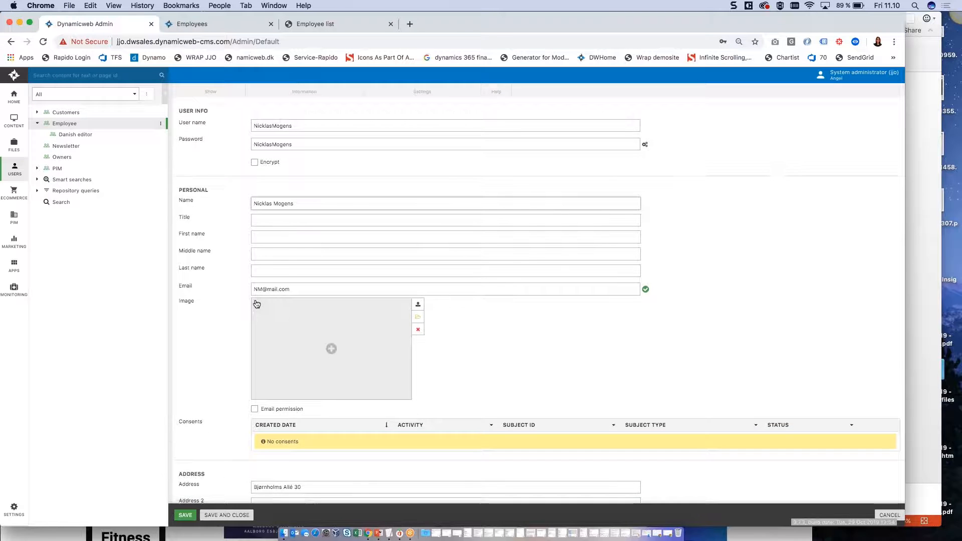
pyautogui.scroll(-12, 228, 383)
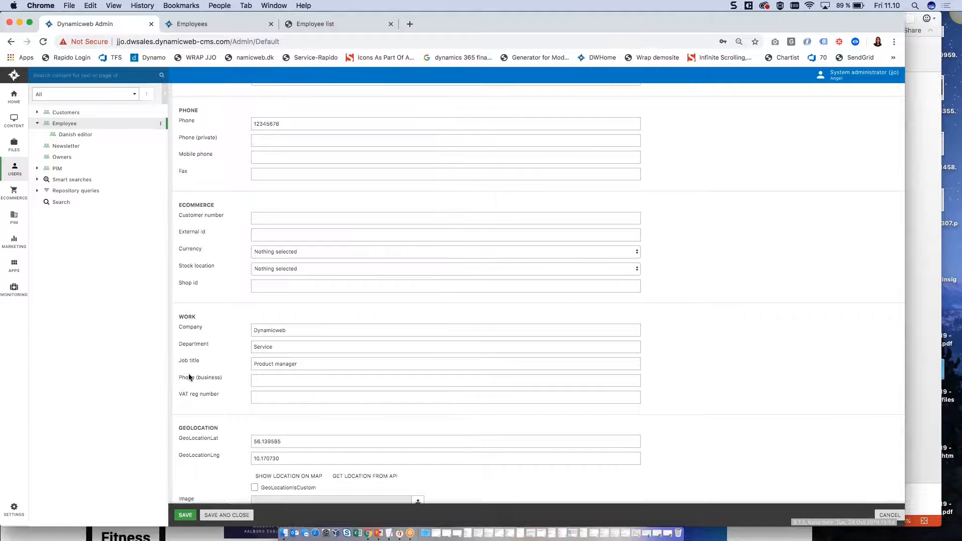
pyautogui.scroll(-12, 263, 362)
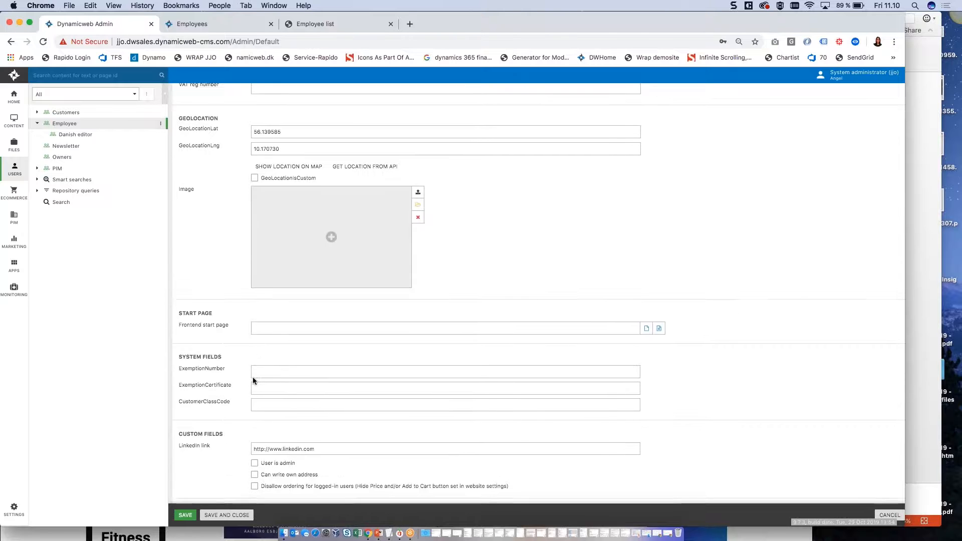
pyautogui.moveTo(326, 436); pyautogui.dragTo(247, 434)
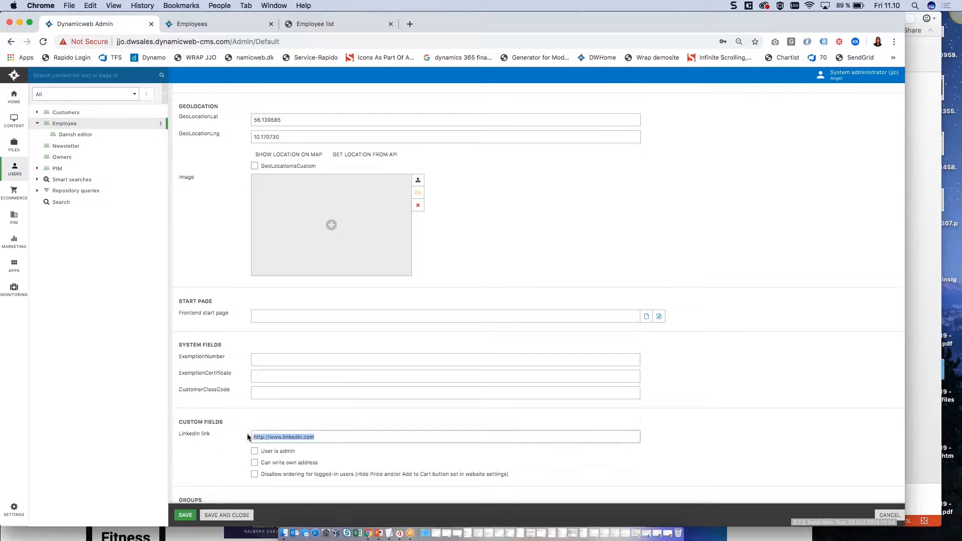
pyautogui.click(212, 289)
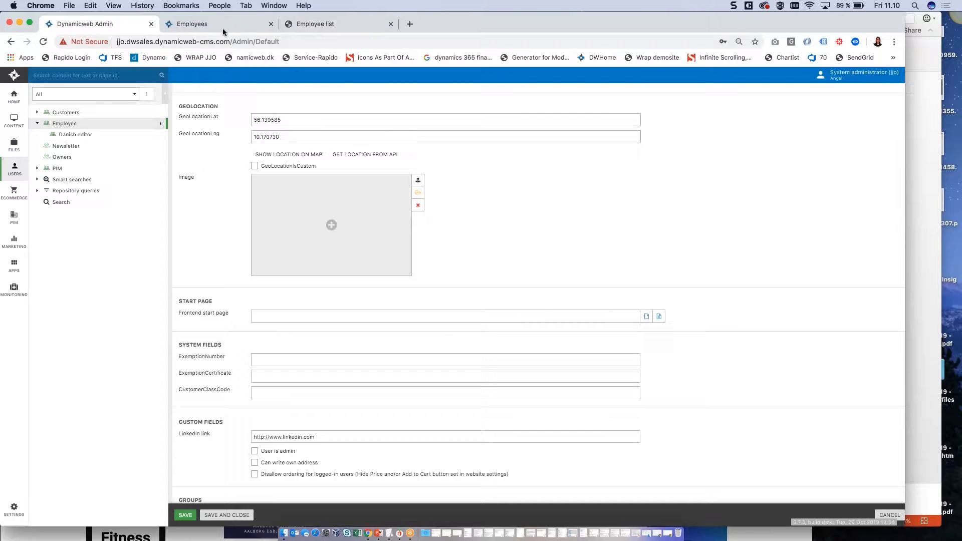
# Step: Read the table of supported user fields in the Employee list documentation and compare it with the live Employees page
pyautogui.click(308, 26)
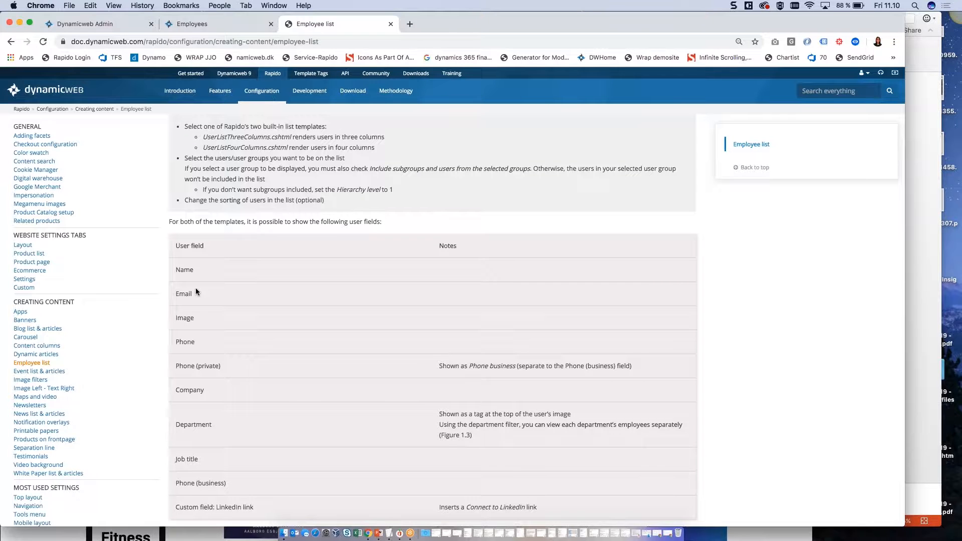
pyautogui.scroll(-2, 200, 257)
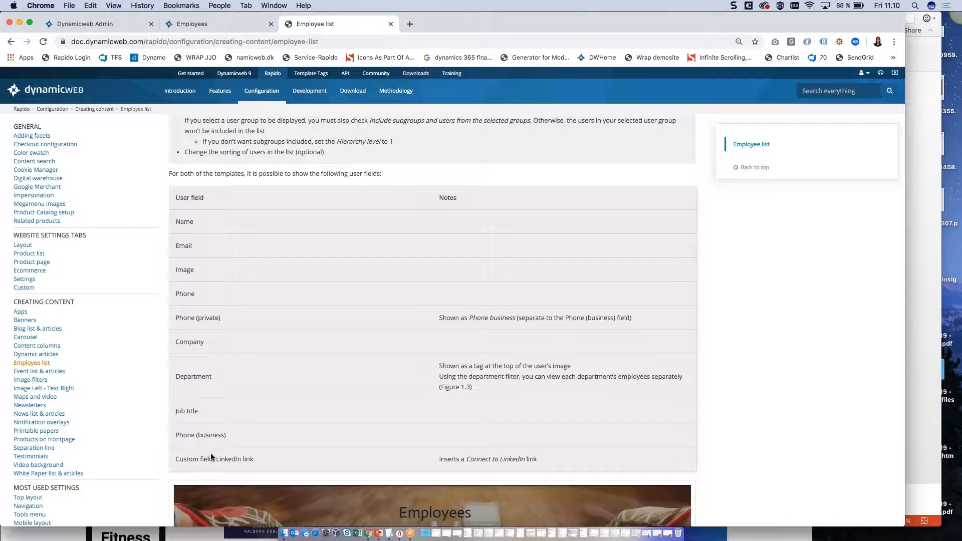
pyautogui.click(215, 20)
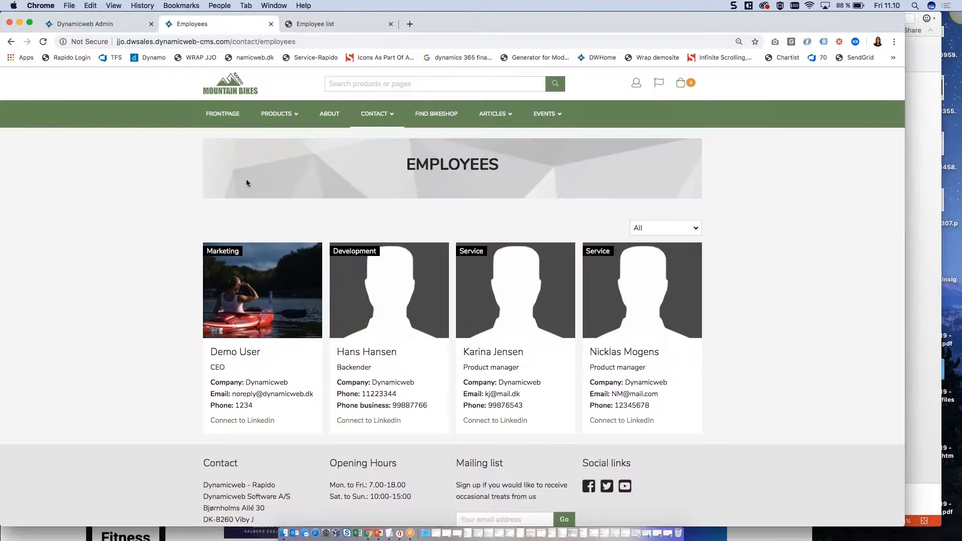
# Step: Go back to the Employees paragraph's app settings in Dynamicweb Admin and view the individual users available for the list
pyautogui.click(83, 23)
pyautogui.click(13, 121)
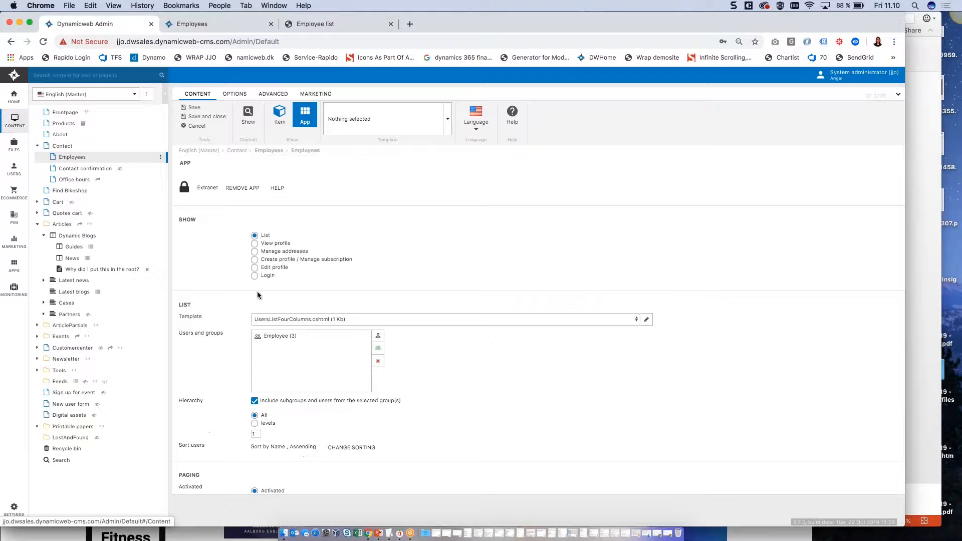
pyautogui.click(380, 337)
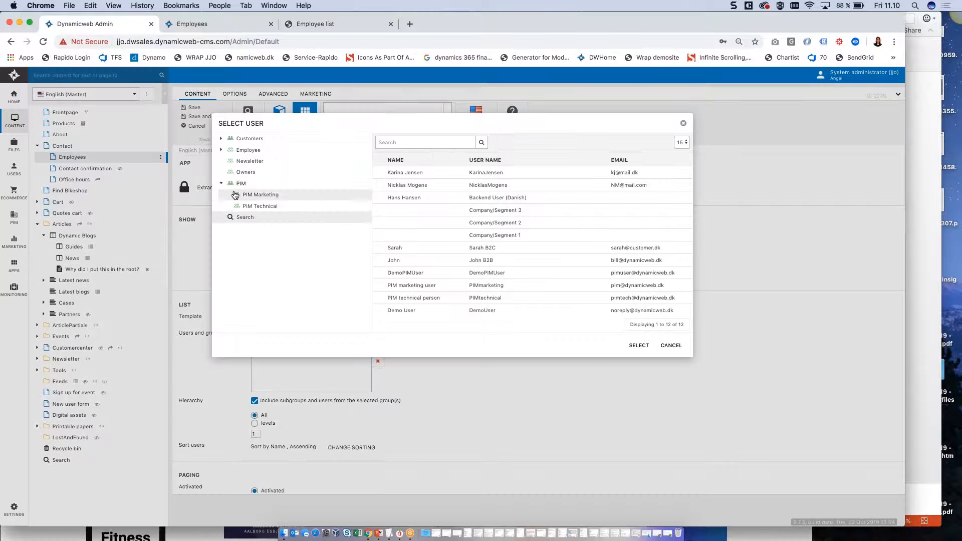
pyautogui.click(683, 124)
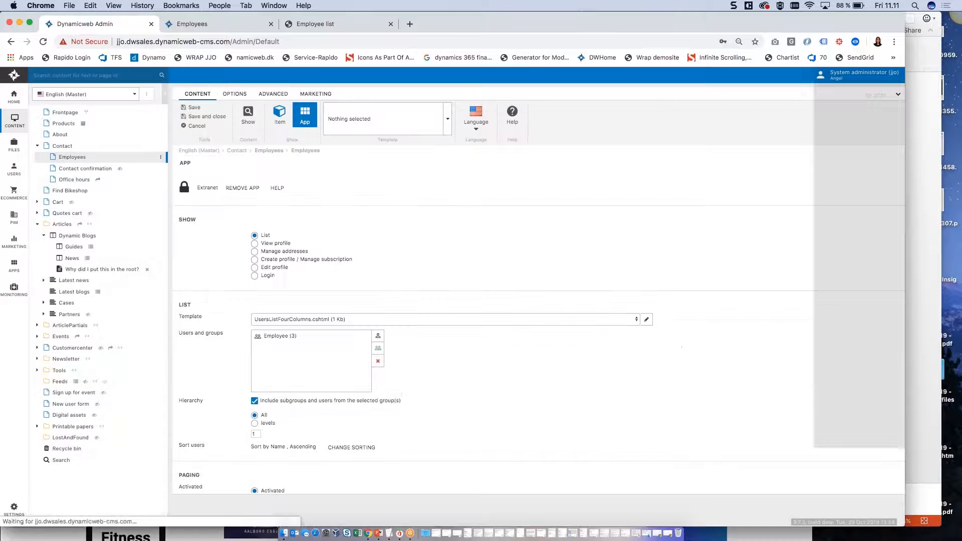
# Step: Add the PIM Marketing and PIM Technical groups to the employee list's users and groups and save the paragraph
pyautogui.click(378, 348)
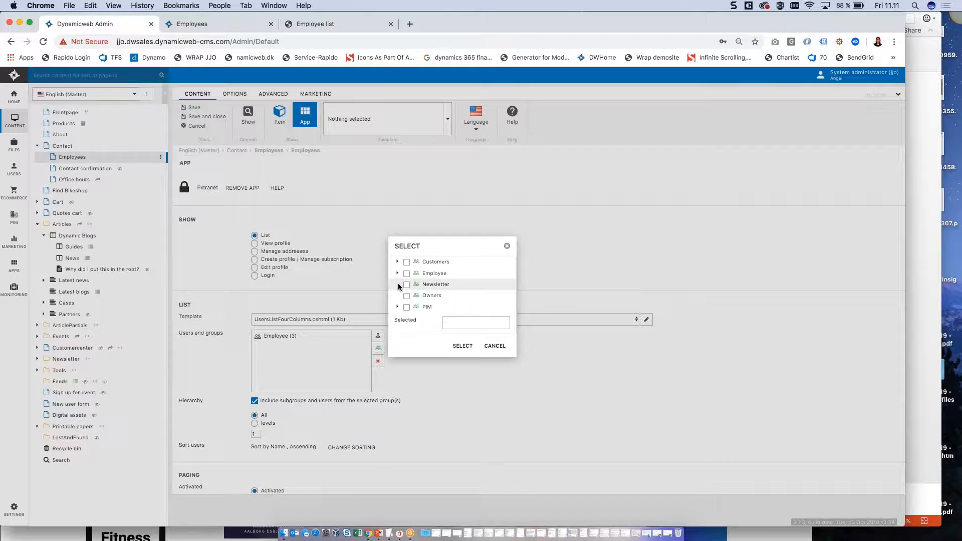
pyautogui.click(397, 273)
pyautogui.click(397, 269)
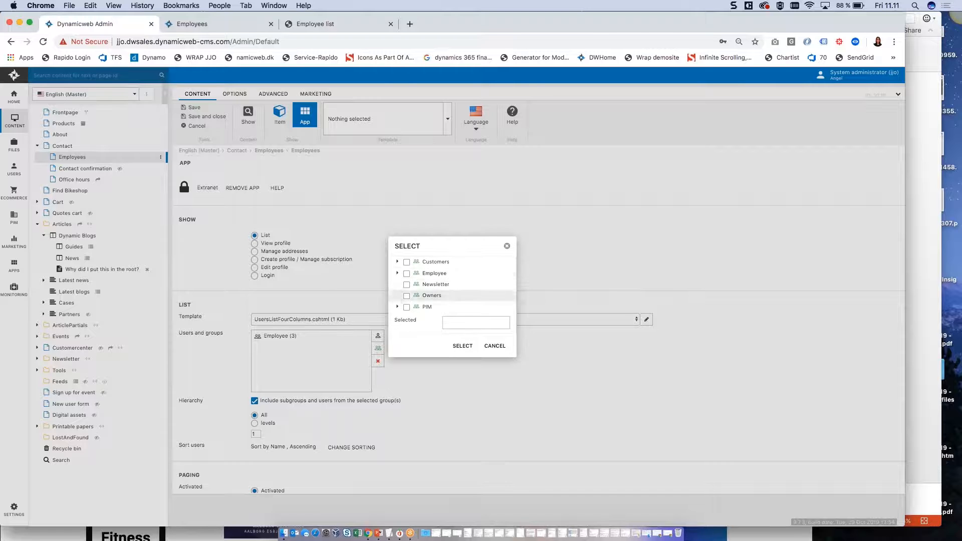
pyautogui.click(397, 307)
pyautogui.click(412, 307)
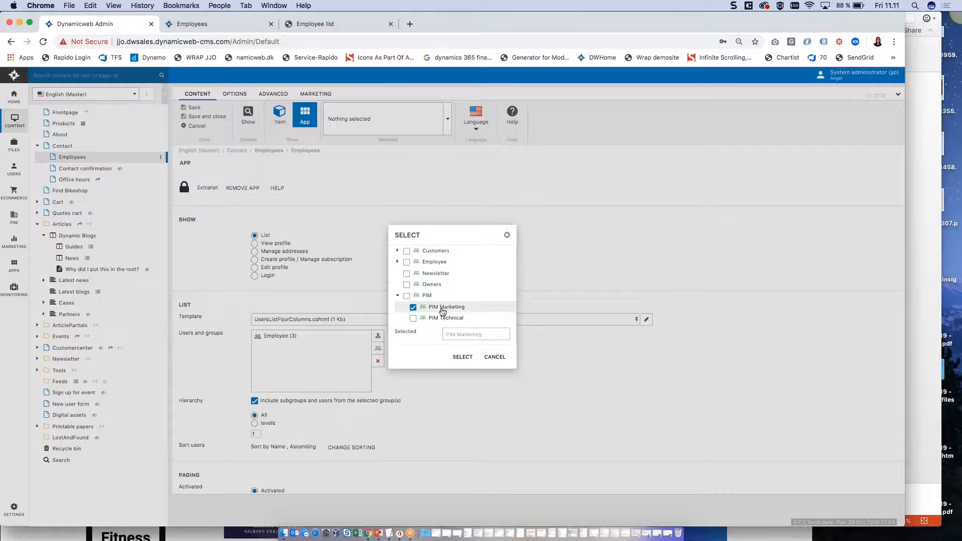
pyautogui.click(412, 318)
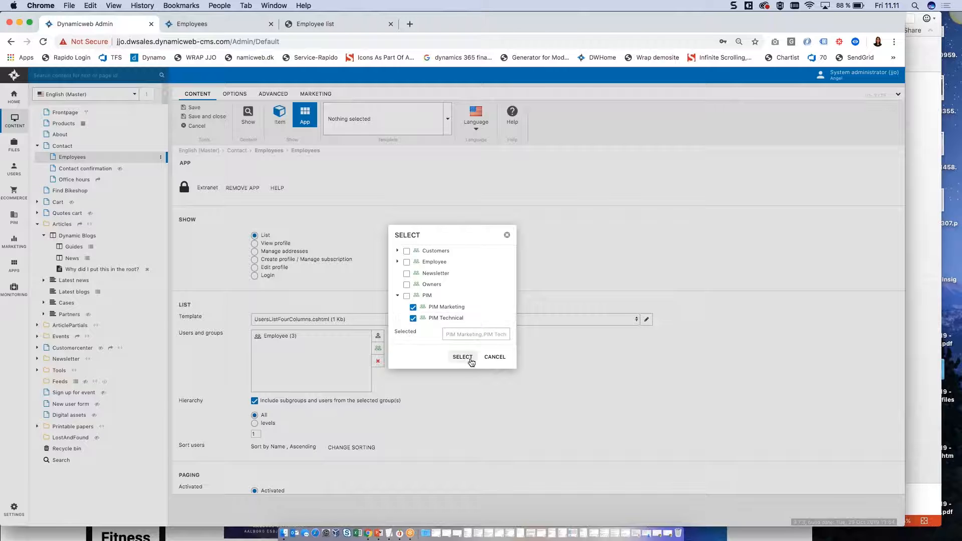
pyautogui.click(462, 356)
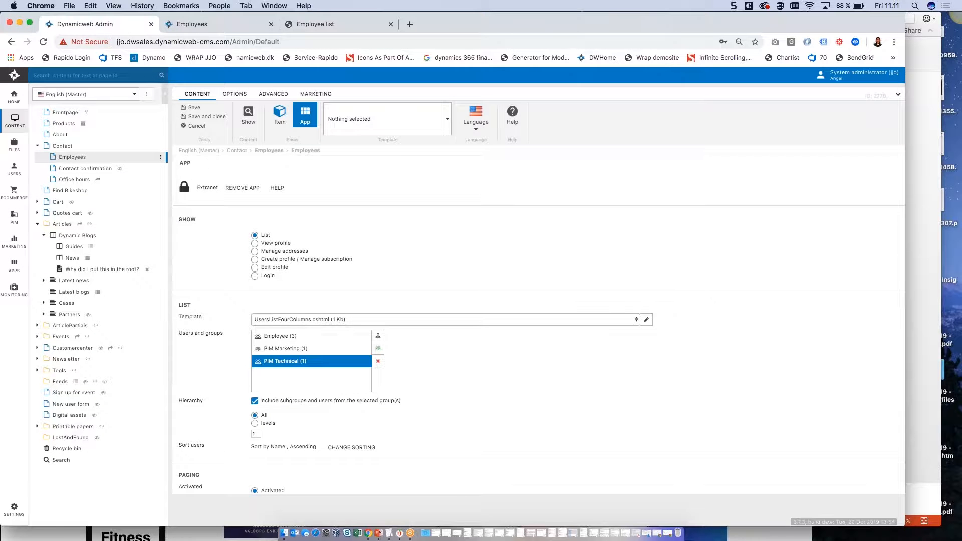
pyautogui.click(190, 107)
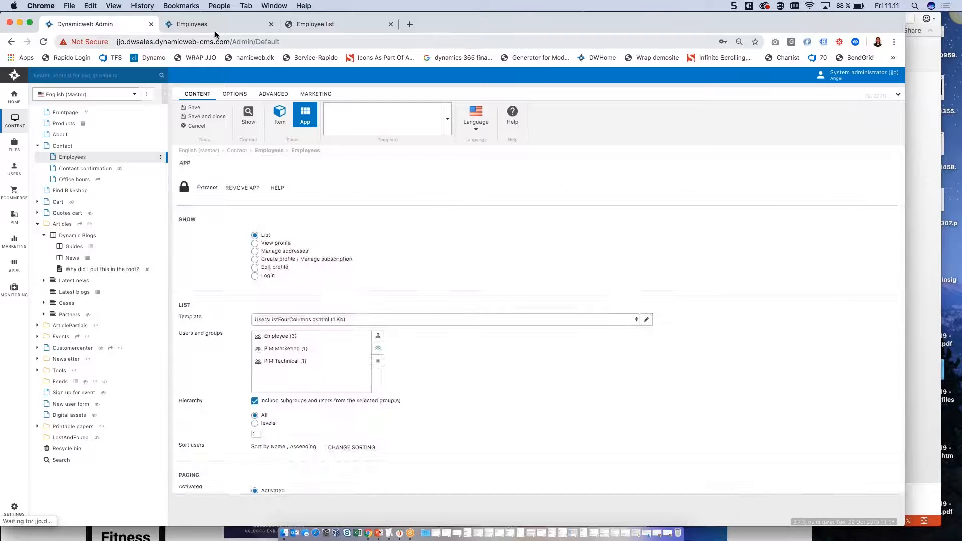
# Step: Reload the live Employees page and examine the employee cards it lists
pyautogui.click(215, 27)
pyautogui.click(43, 41)
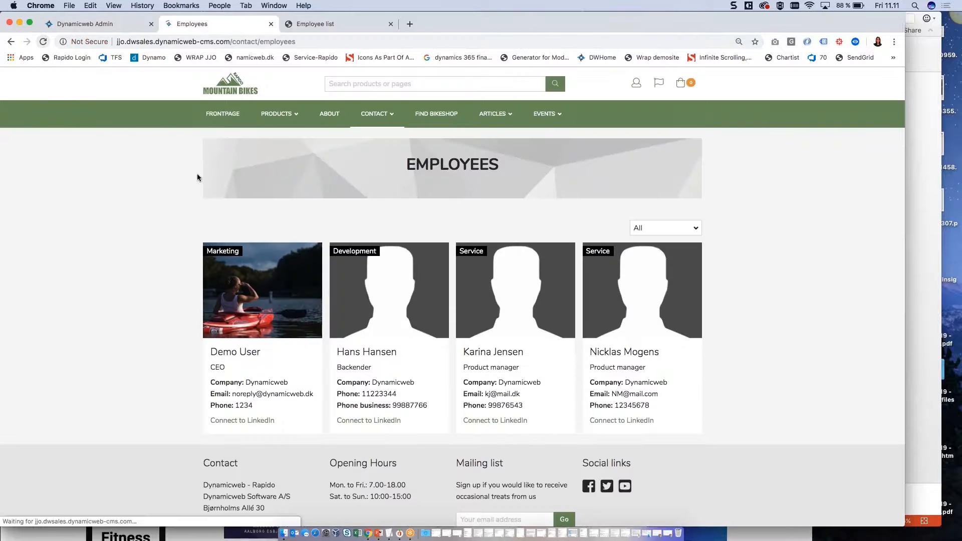
pyautogui.scroll(-3, 279, 285)
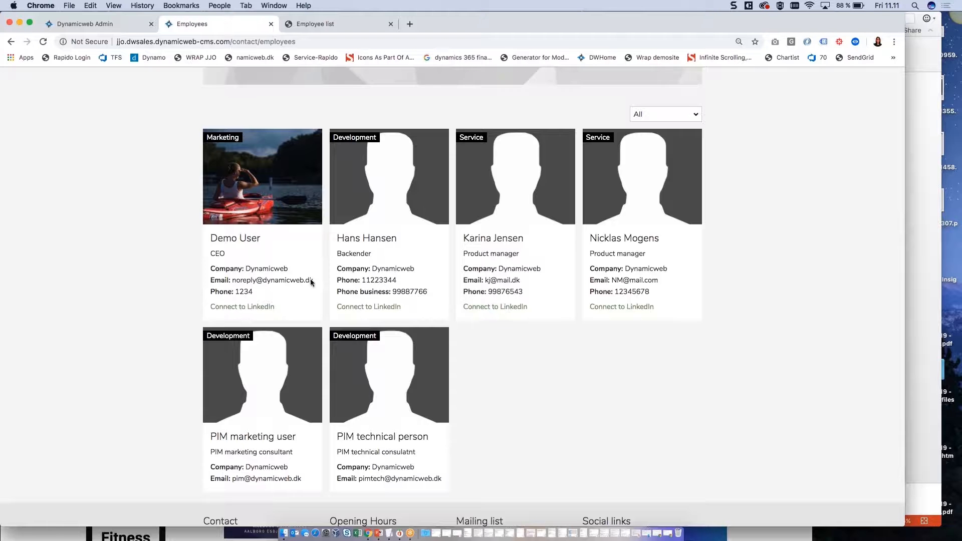
pyautogui.scroll(2, 576, 210)
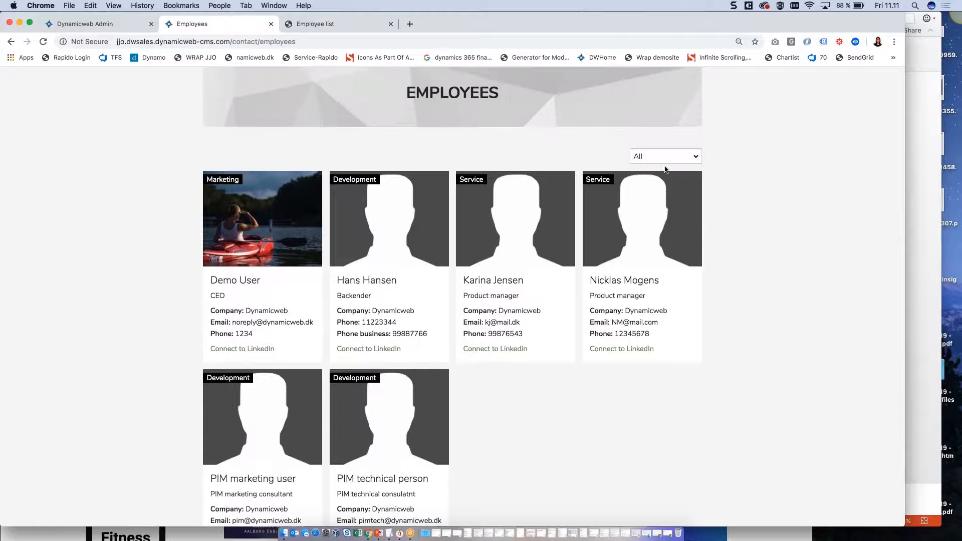
# Step: Filter the live employee list by the Marketing department and by the Service department
pyautogui.click(686, 157)
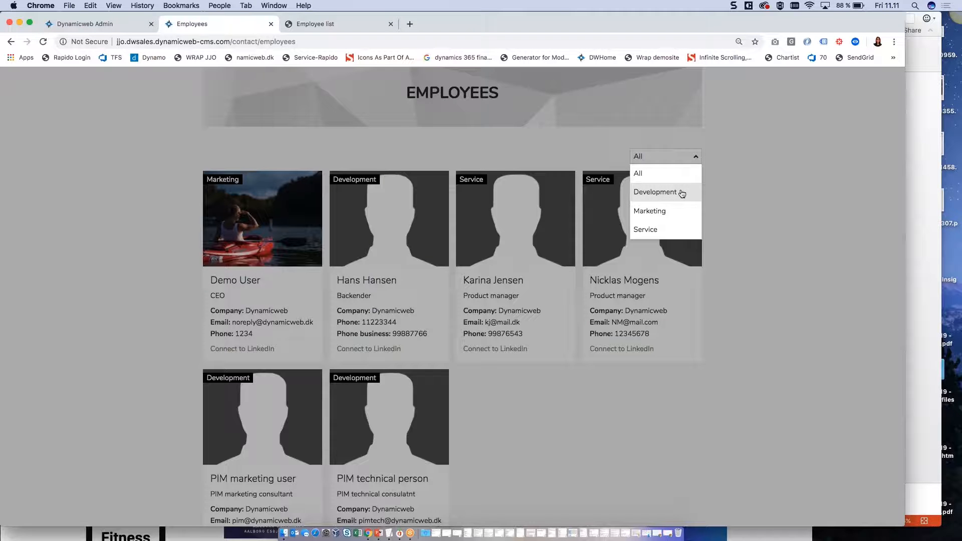
pyautogui.click(679, 211)
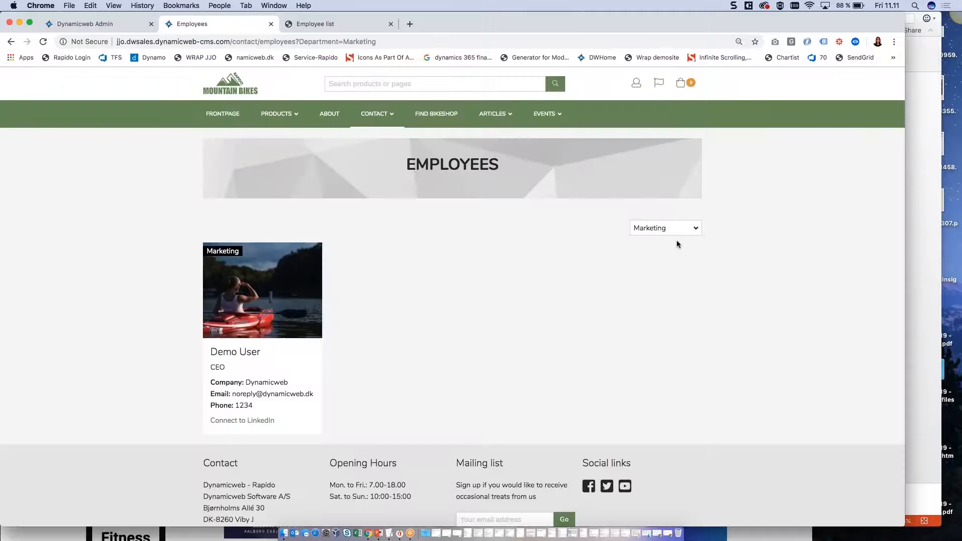
pyautogui.click(674, 227)
pyautogui.click(672, 301)
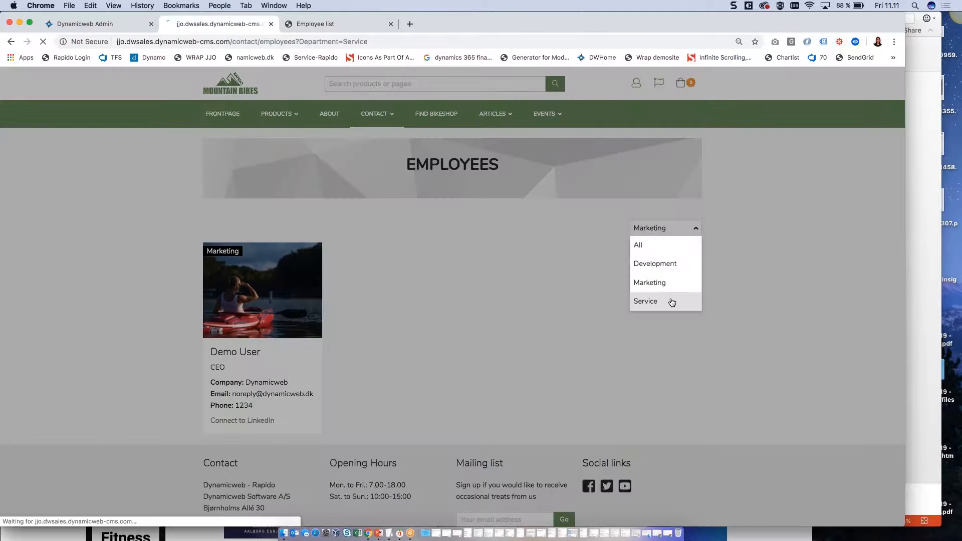
# Step: Filter the live employee list by the Development department, then show all departments and look through the cards
pyautogui.click(678, 229)
pyautogui.click(681, 264)
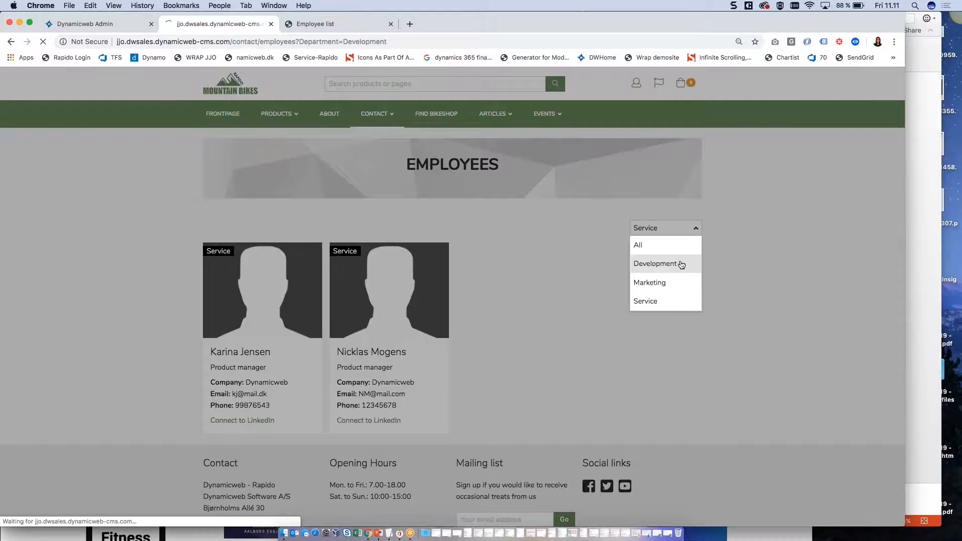
pyautogui.click(674, 230)
pyautogui.click(672, 245)
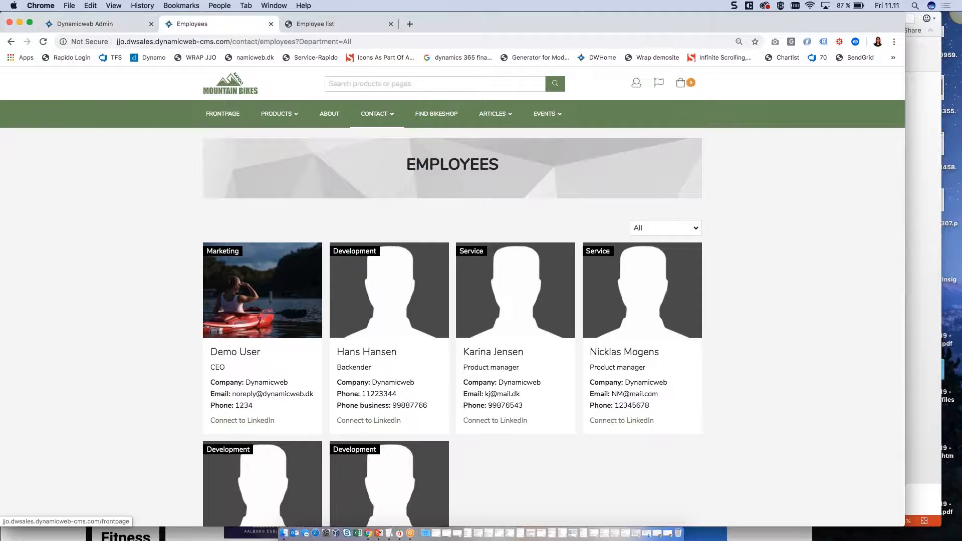
pyautogui.scroll(-1, 235, 105)
pyautogui.scroll(-1, 218, 94)
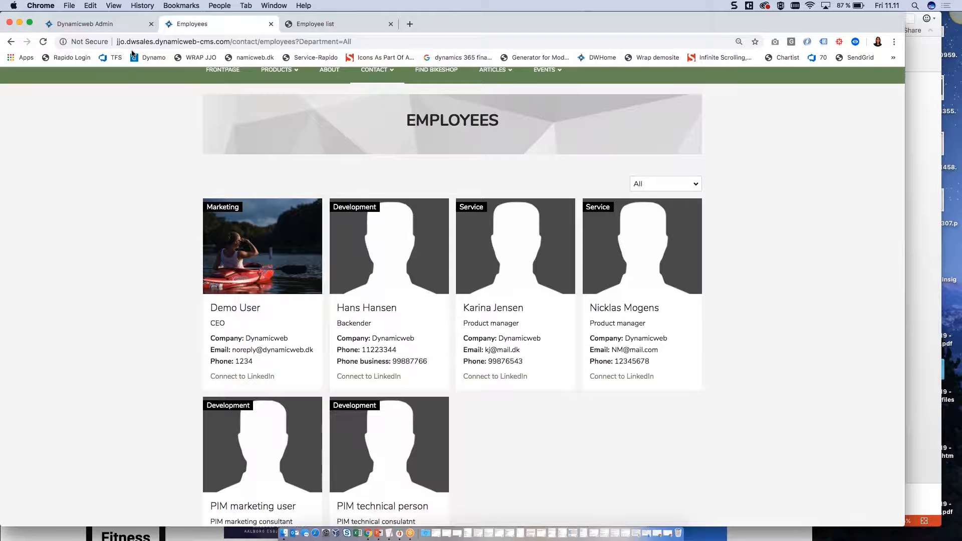
pyautogui.click(100, 25)
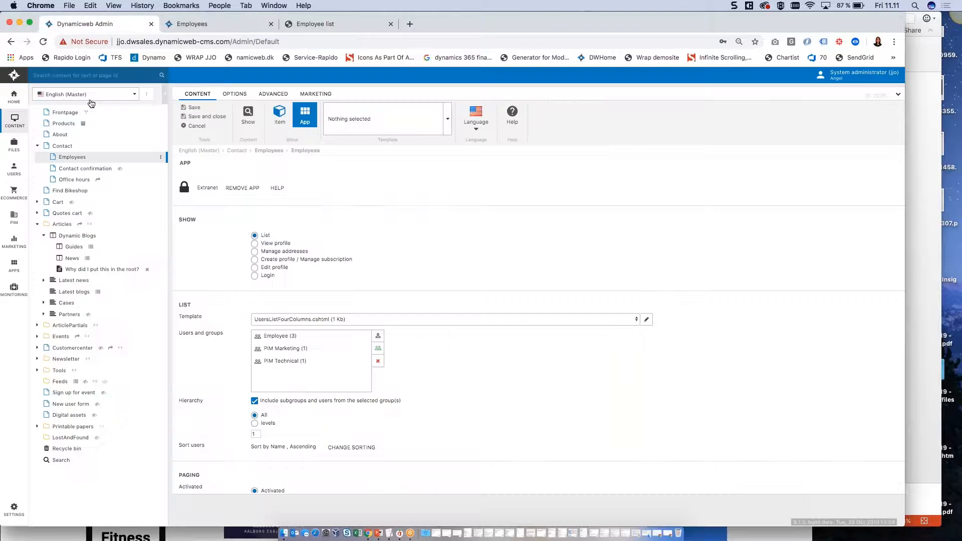
pyautogui.click(19, 174)
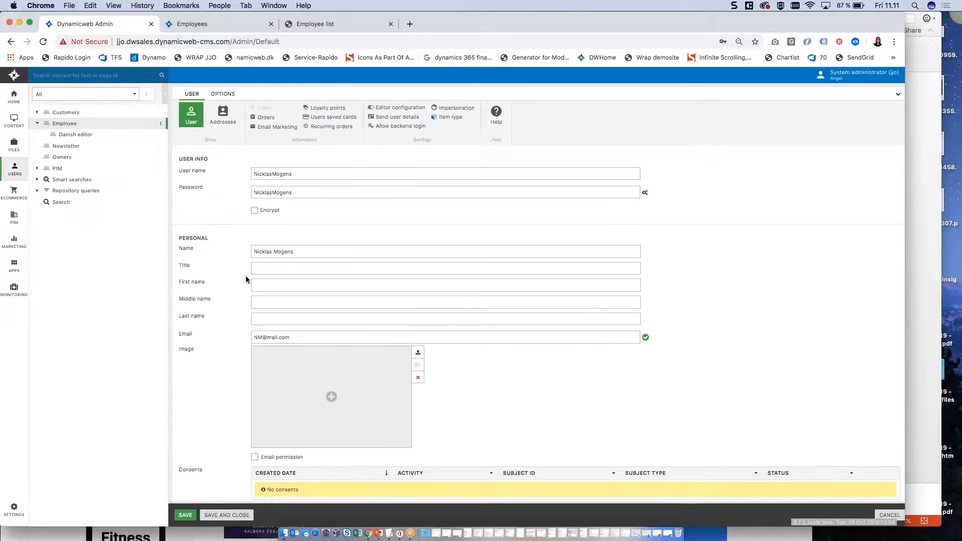
pyautogui.scroll(-1, 246, 279)
pyautogui.click(349, 368)
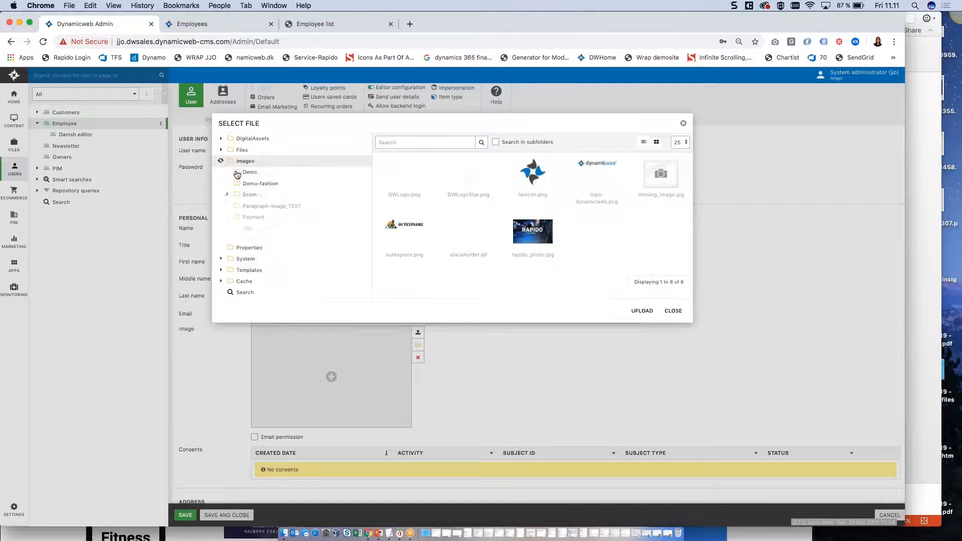
pyautogui.click(246, 172)
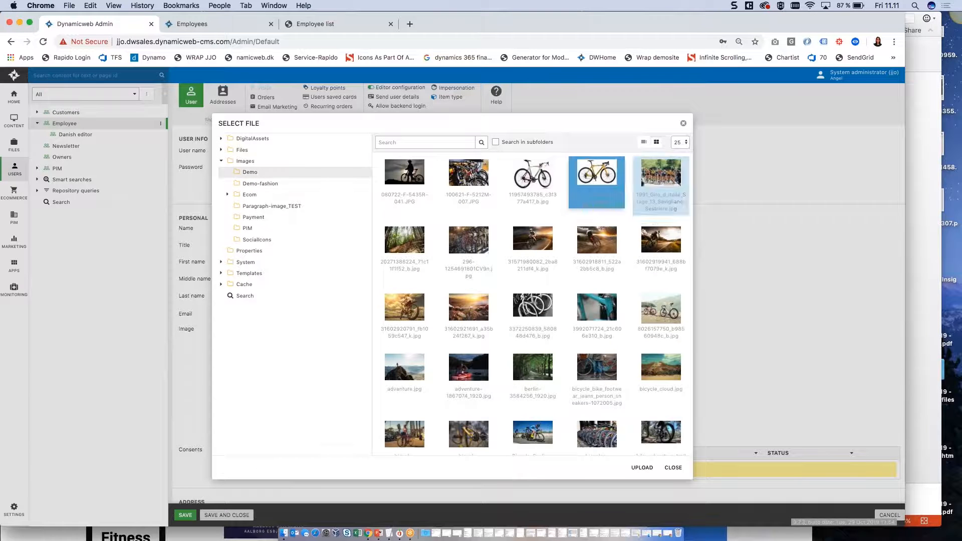
pyautogui.click(654, 248)
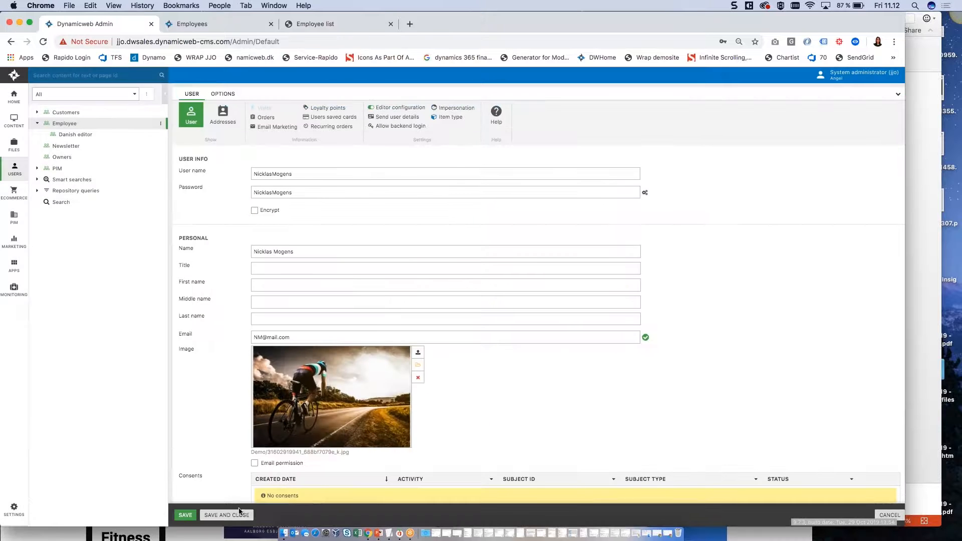
pyautogui.click(239, 515)
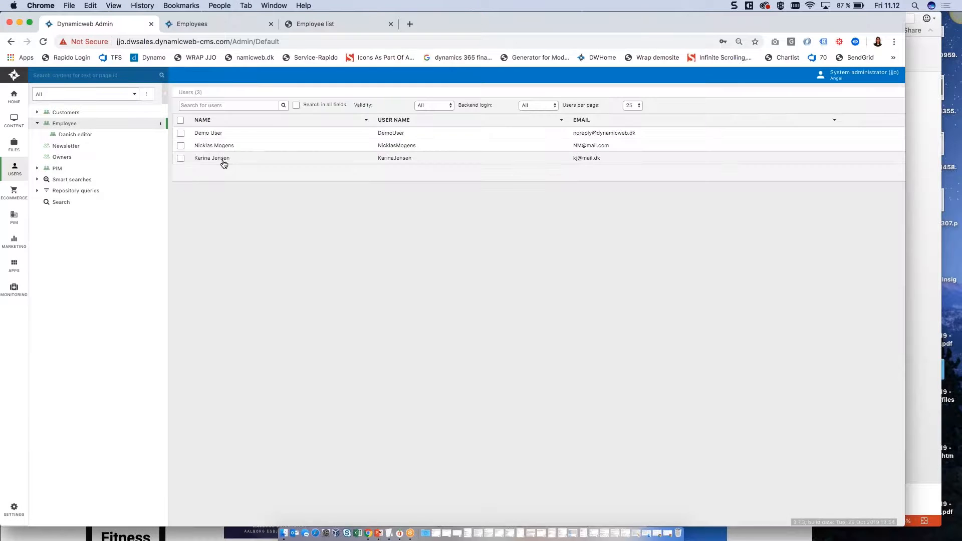
# Step: Give the Employee group's third user the image bicycle_bike_footwear_jeans_person_sneakers-1072005.jpg from the Demo folder, then save and close
pyautogui.click(223, 164)
pyautogui.click(330, 397)
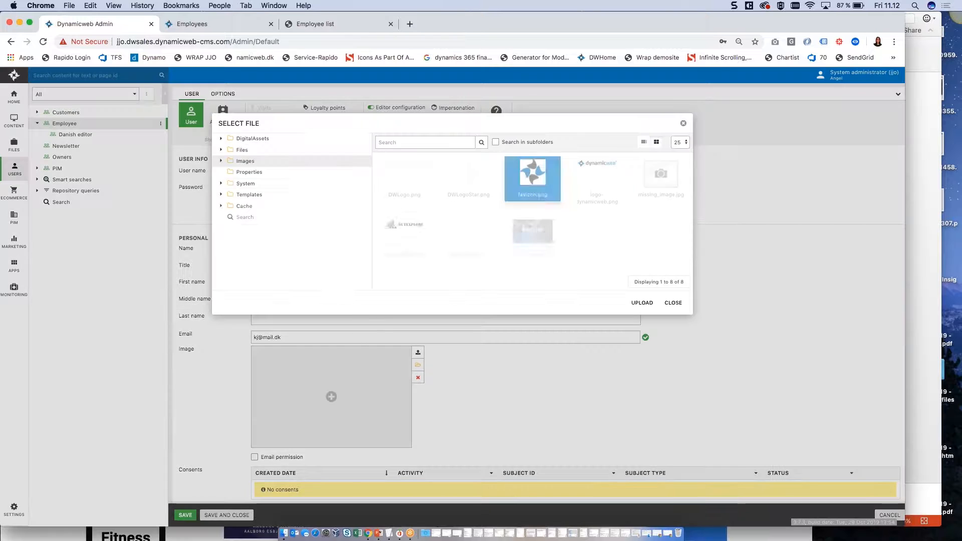
pyautogui.click(245, 160)
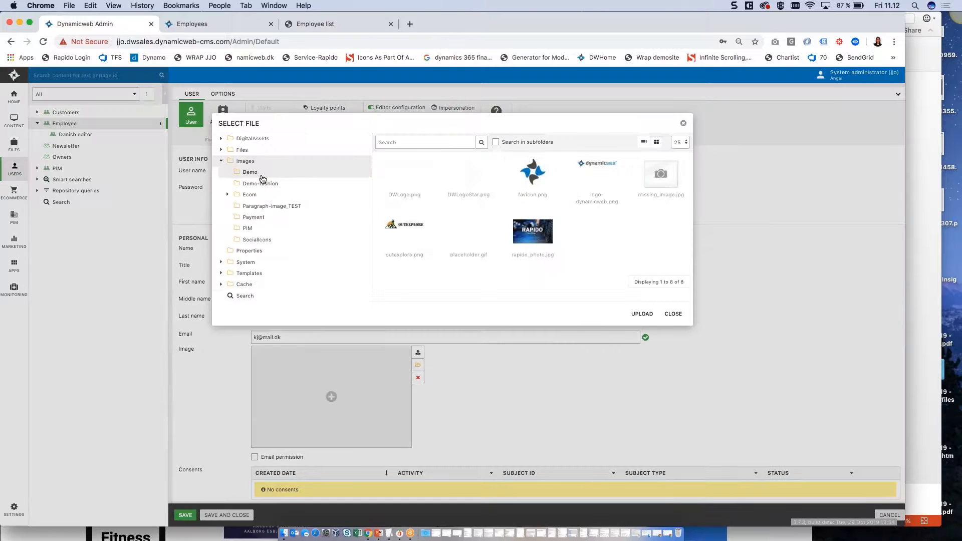
pyautogui.click(262, 176)
pyautogui.click(603, 258)
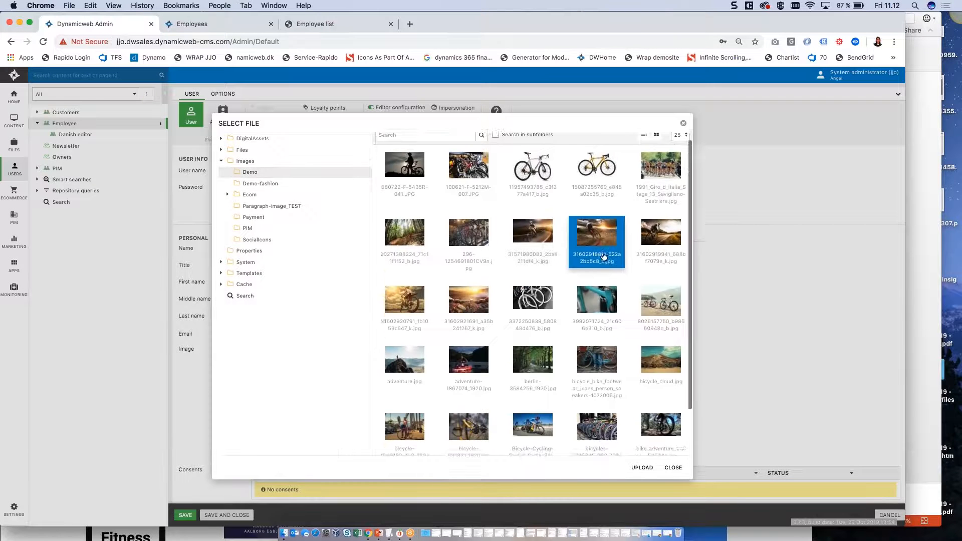
pyautogui.scroll(-1, 604, 257)
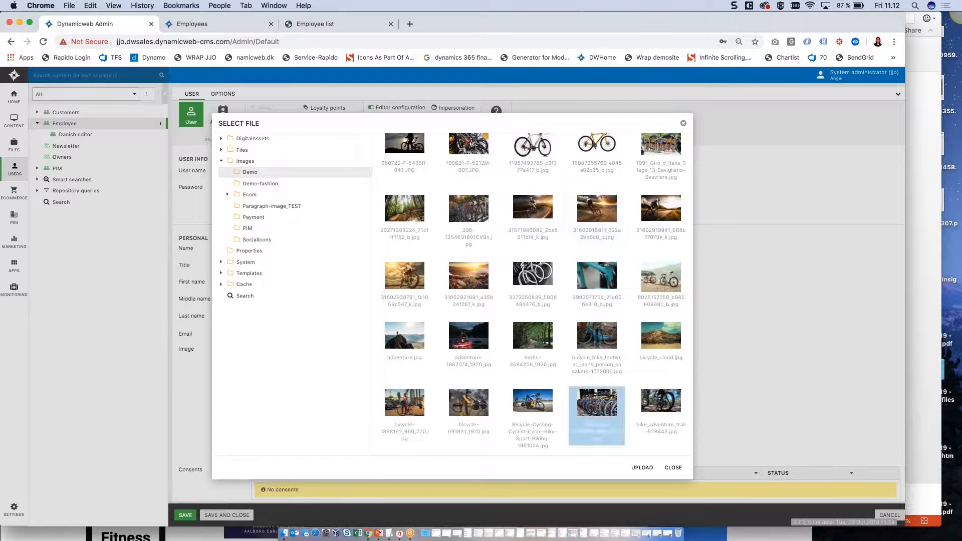
pyautogui.doubleClick(596, 337)
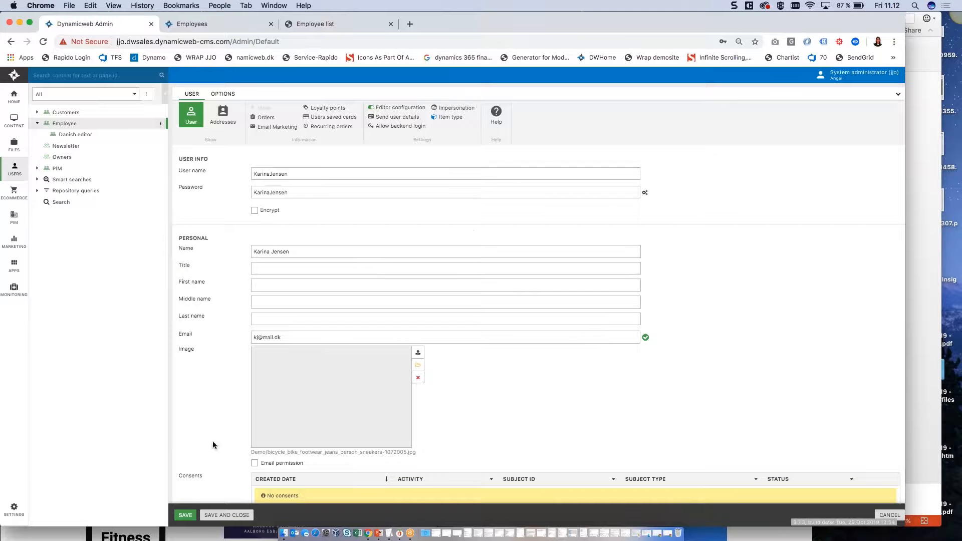
pyautogui.click(233, 516)
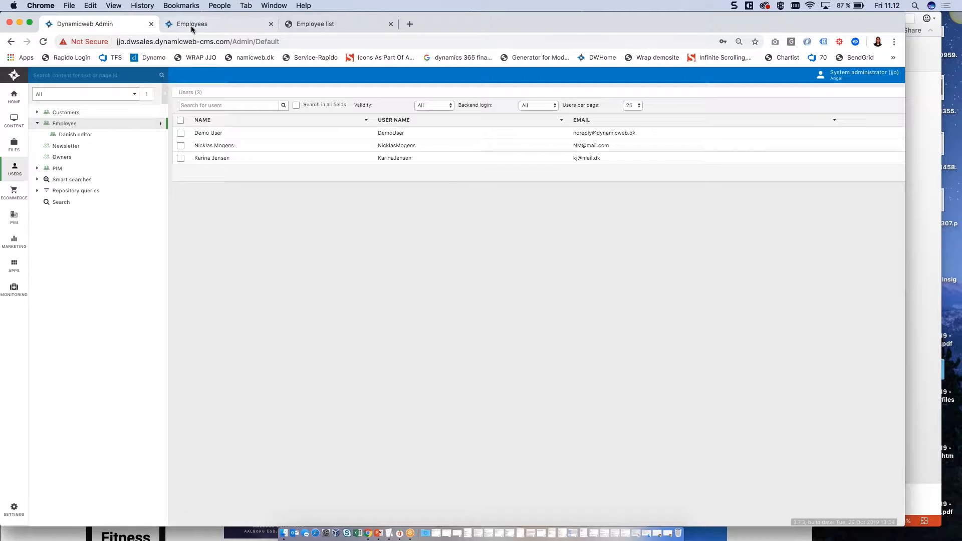
# Step: Reload the live Employees page and examine the pictures and contact details on the employee cards
pyautogui.click(191, 25)
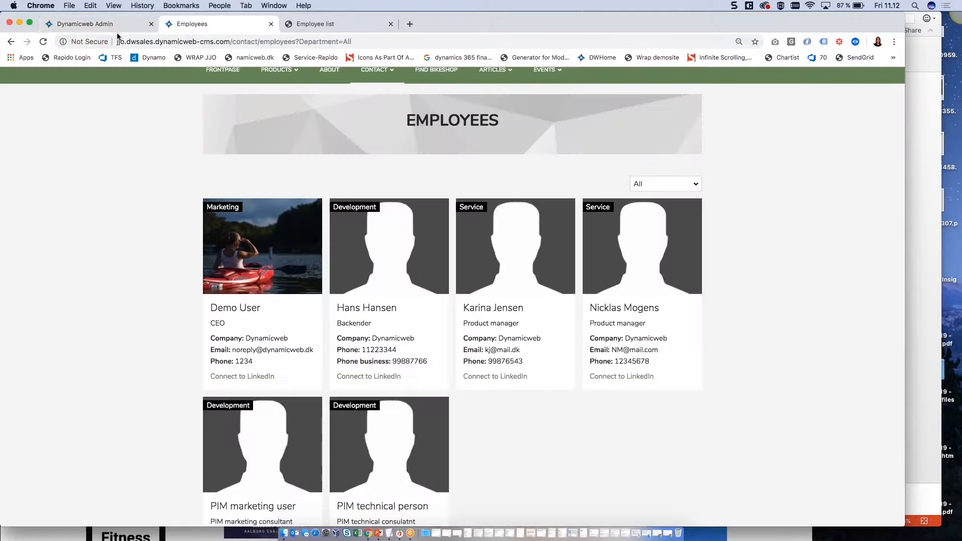
pyautogui.click(43, 42)
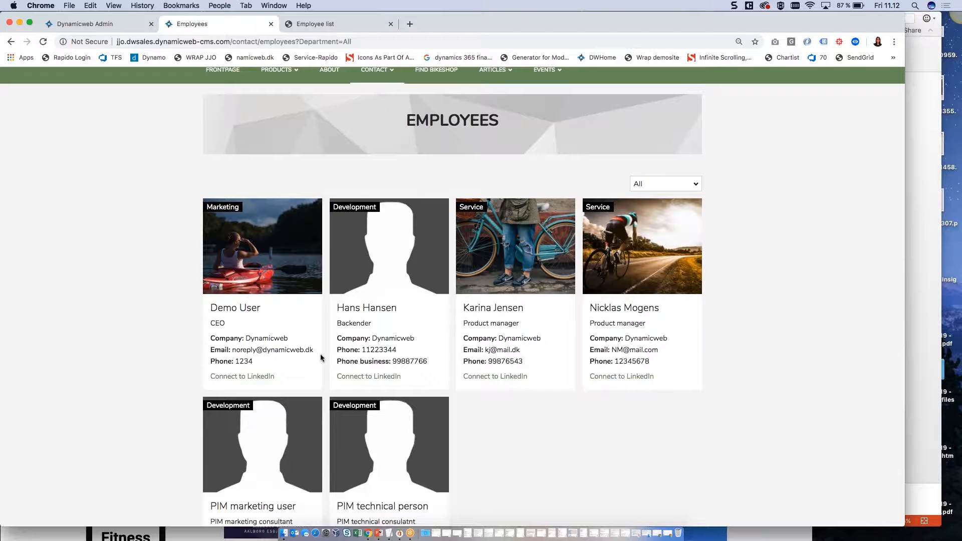
pyautogui.scroll(-2, 321, 358)
pyautogui.scroll(-1, 322, 358)
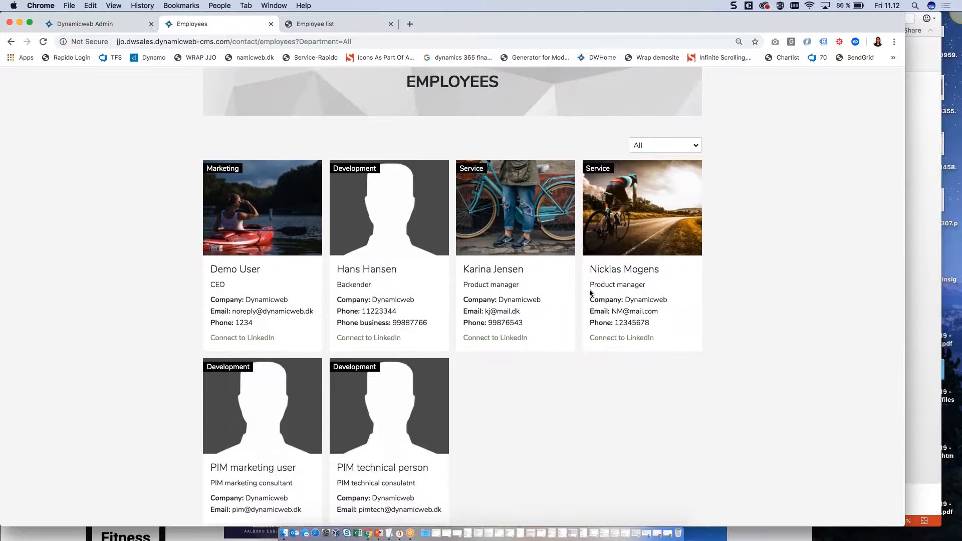
pyautogui.moveTo(651, 323); pyautogui.dragTo(585, 270)
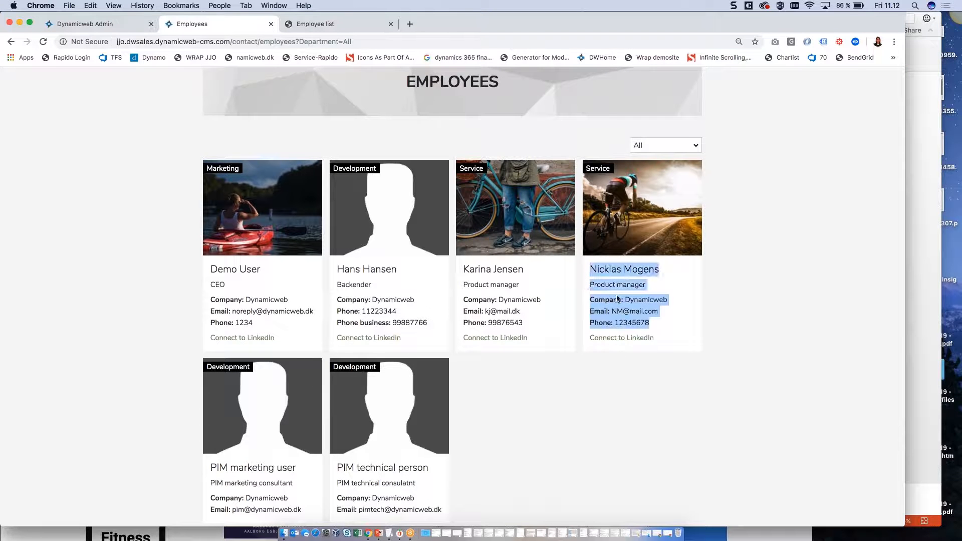
pyautogui.click(635, 314)
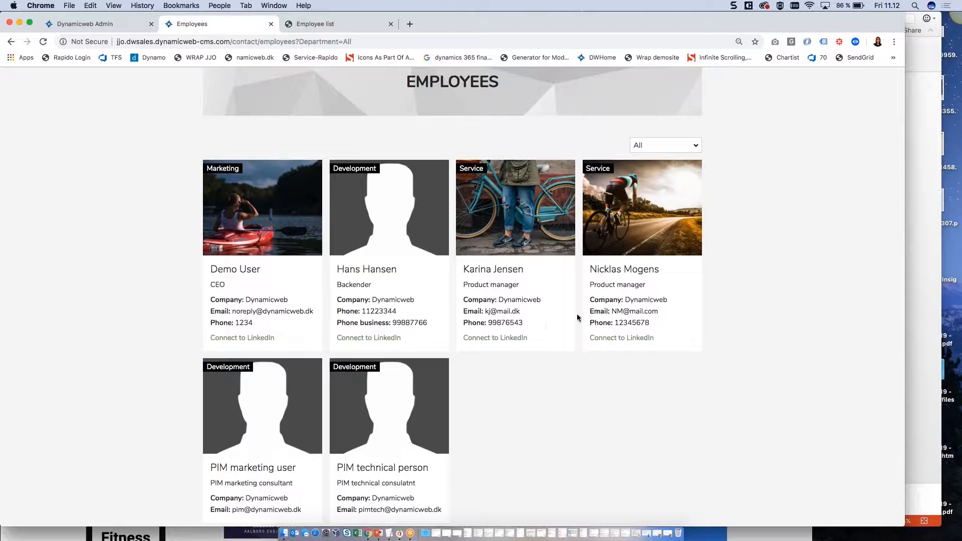
pyautogui.scroll(-1, 501, 315)
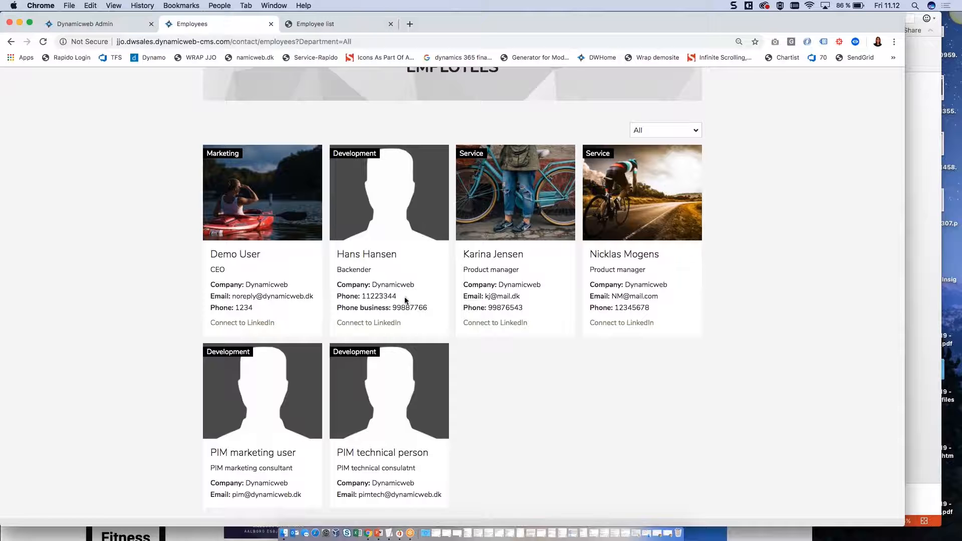
# Step: Highlight the business phone line on the first Development card and check the supported user fields in the Employee list documentation
pyautogui.moveTo(433, 310); pyautogui.dragTo(346, 308)
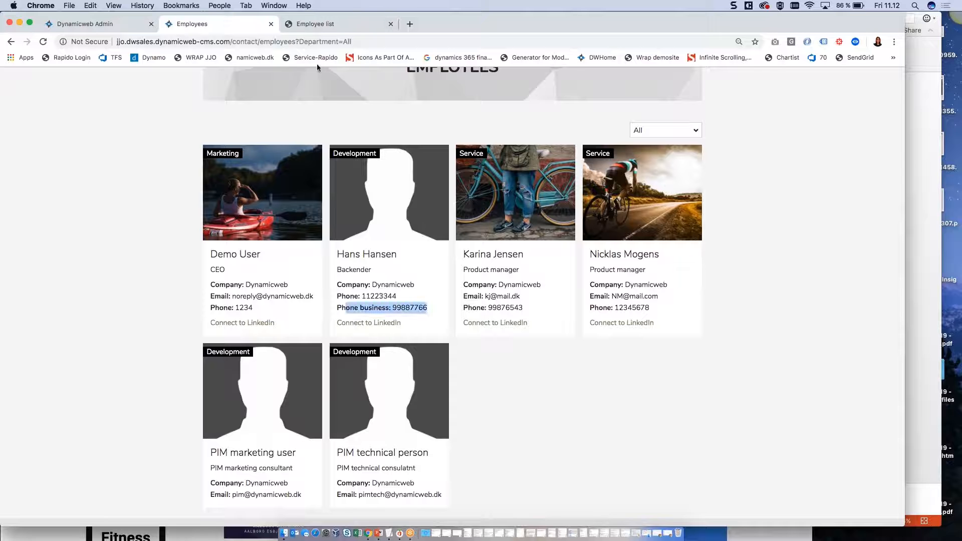
pyautogui.click(306, 25)
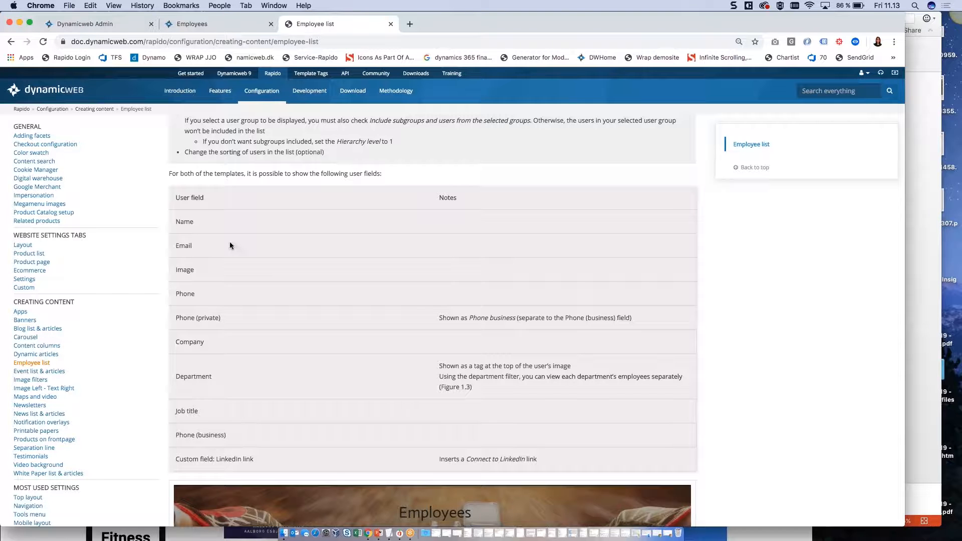
pyautogui.click(198, 25)
# Step: Switch to the RapidoNewsletters presentation in PowerPoint and show the Pop-up/overlay slide
pyautogui.click(111, 25)
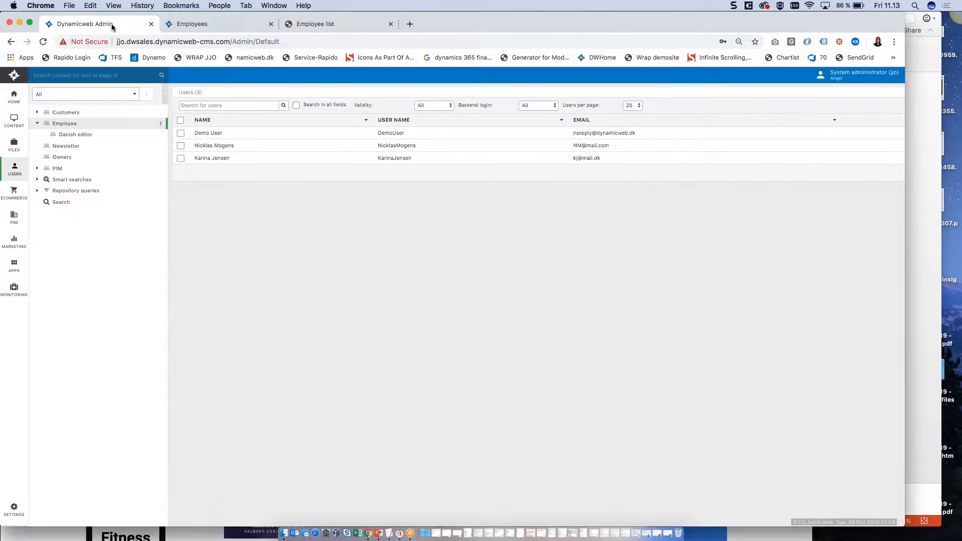
pyautogui.click(208, 537)
pyautogui.click(527, 364)
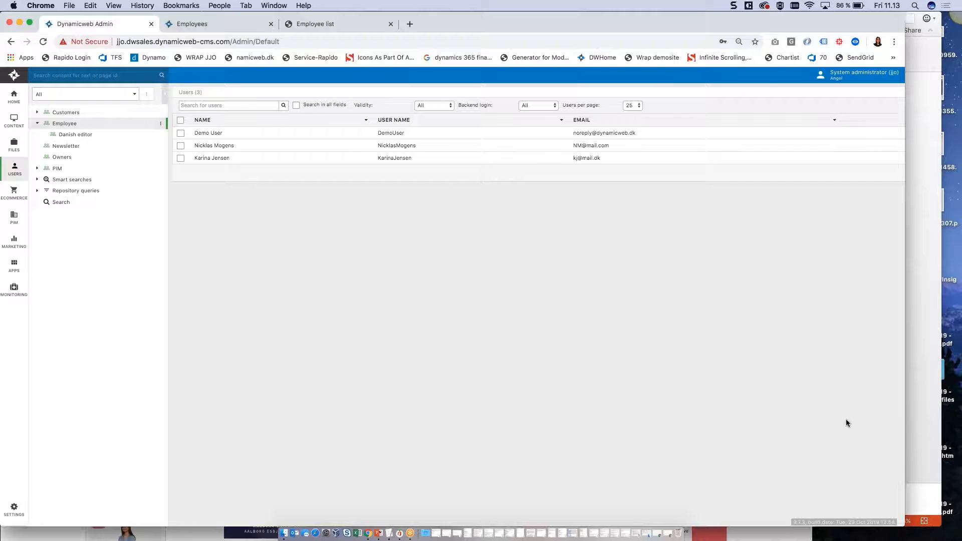
pyautogui.click(932, 502)
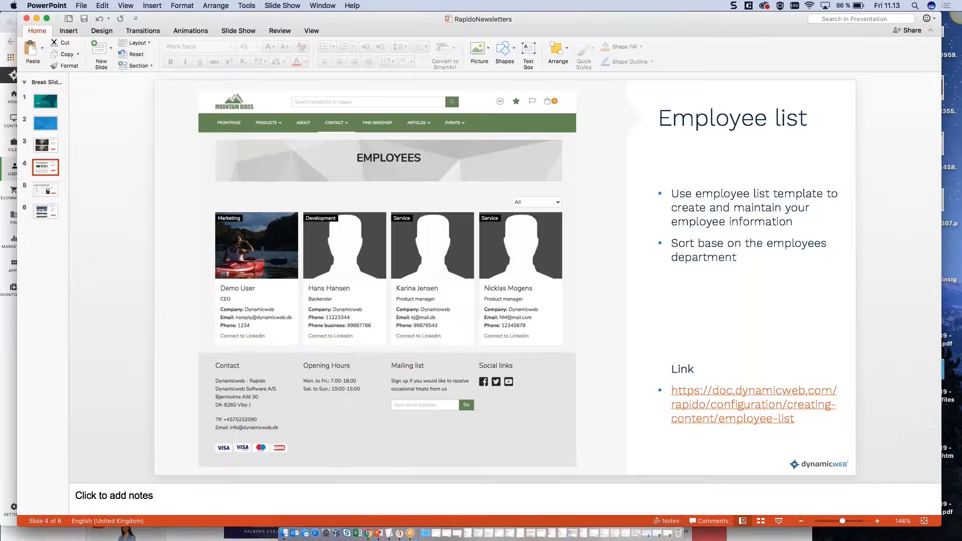
pyautogui.click(41, 193)
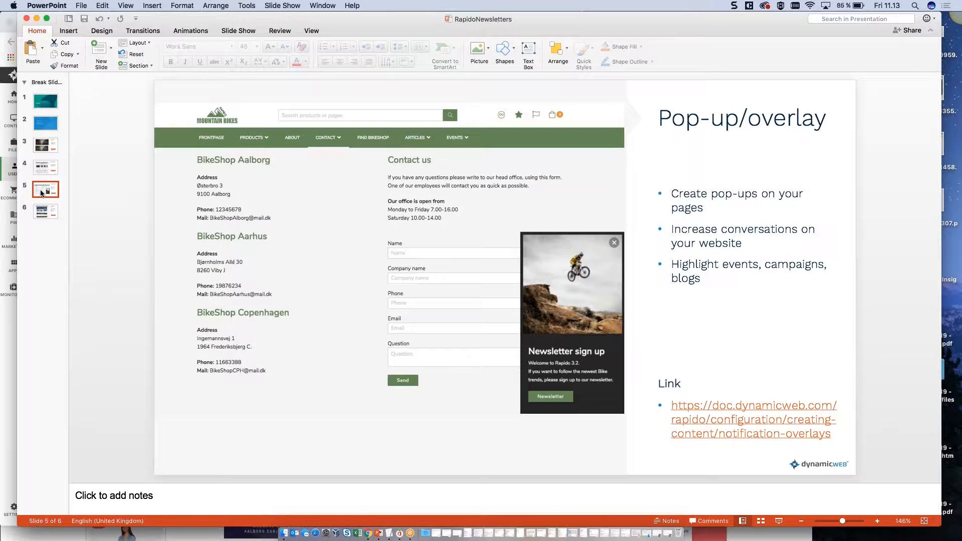
# Step: Switch back to Dynamicweb Admin, view the paragraph types that can be added to the Contact page, and return to its paragraph list
pyautogui.click(13, 367)
pyautogui.click(37, 123)
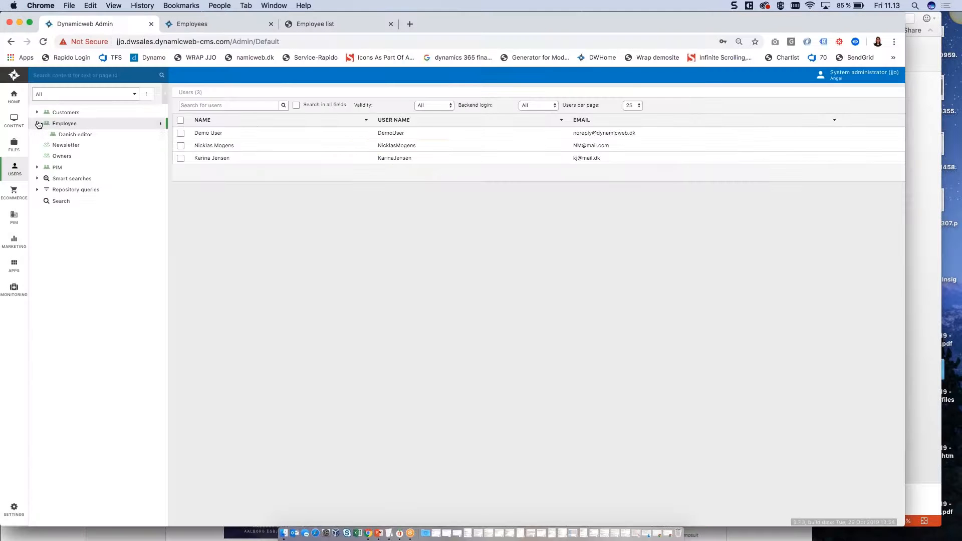
pyautogui.click(20, 128)
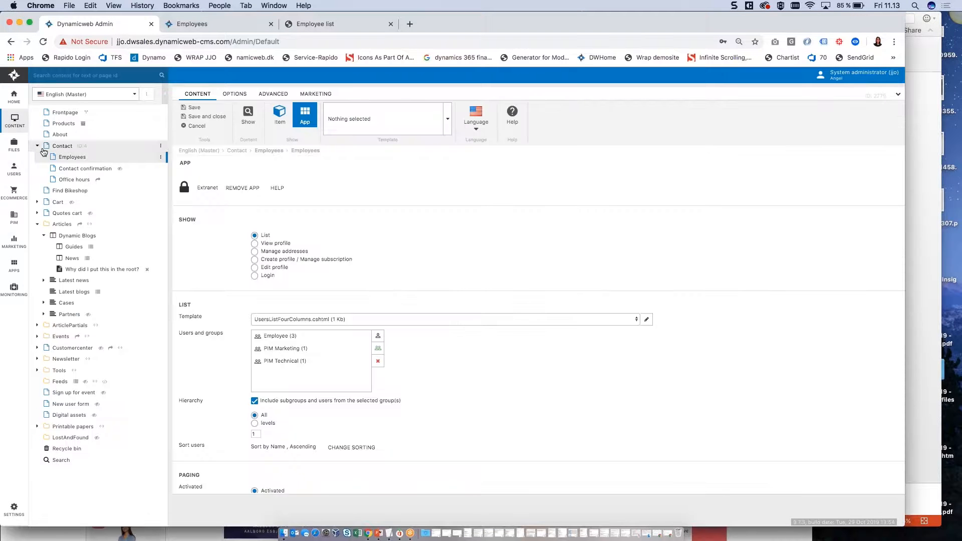
pyautogui.click(59, 146)
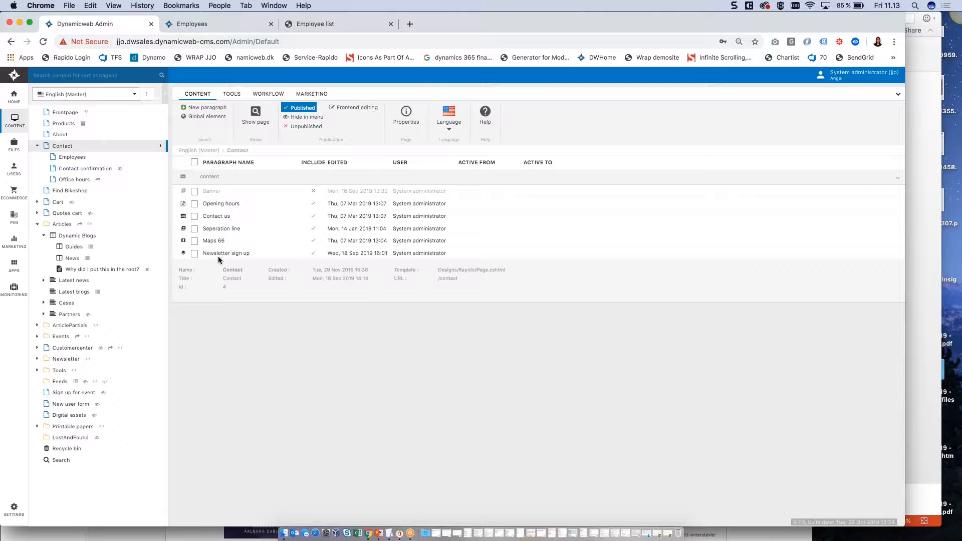
pyautogui.click(210, 108)
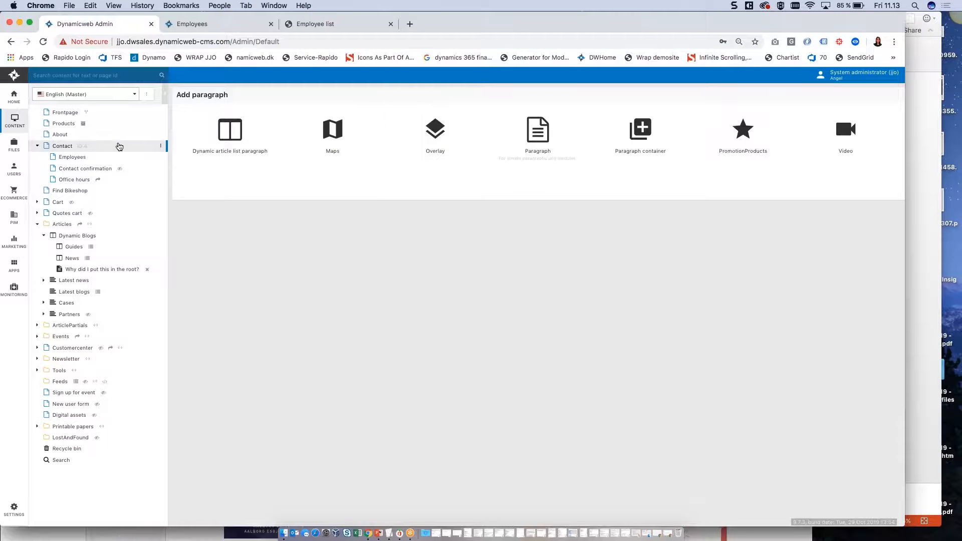
pyautogui.click(120, 146)
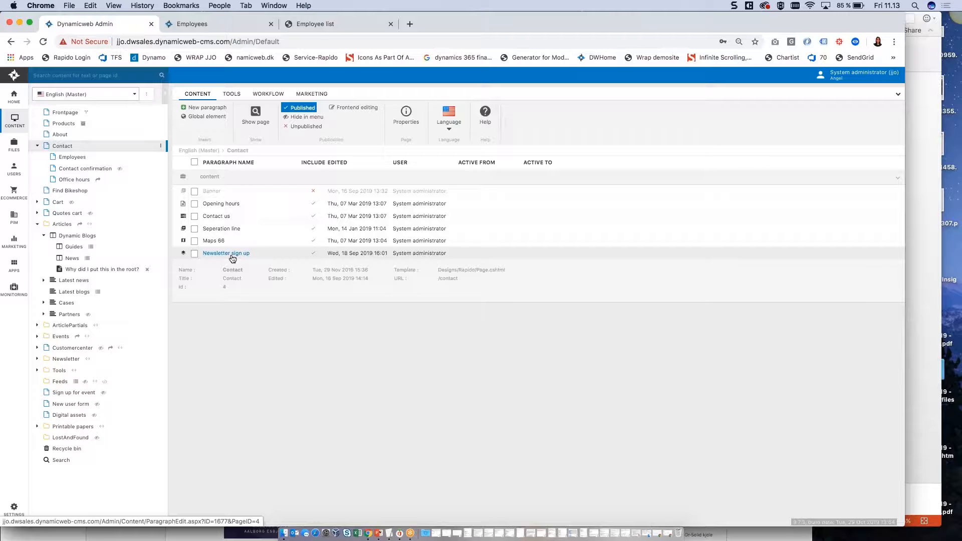
# Step: Open the Contact page's Newsletter sign up paragraph and examine its content, link and design settings
pyautogui.click(230, 254)
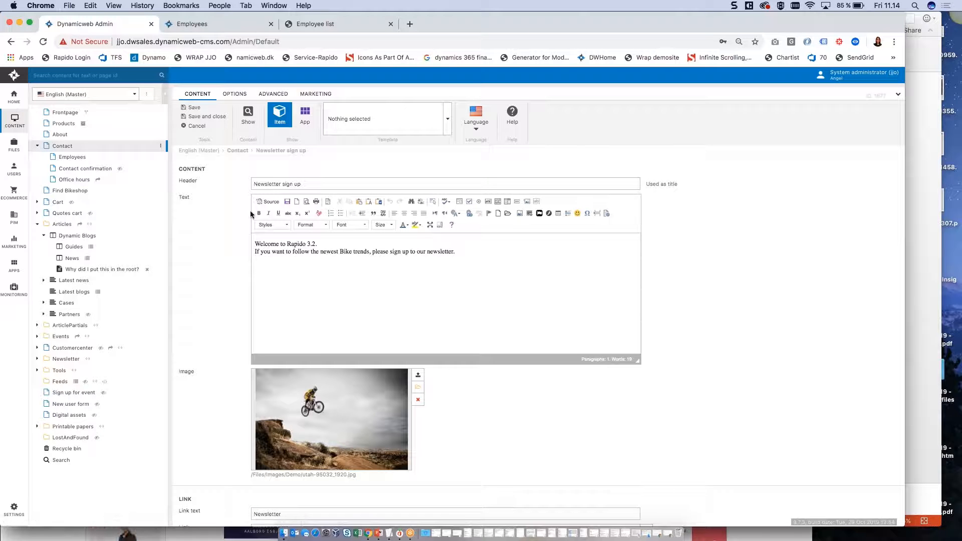
pyautogui.scroll(-5, 318, 270)
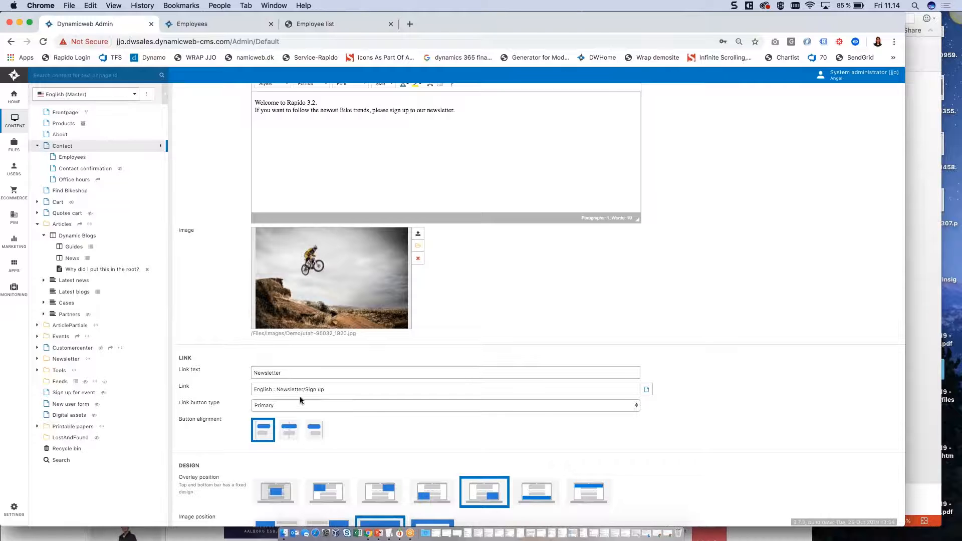
pyautogui.scroll(-1, 299, 396)
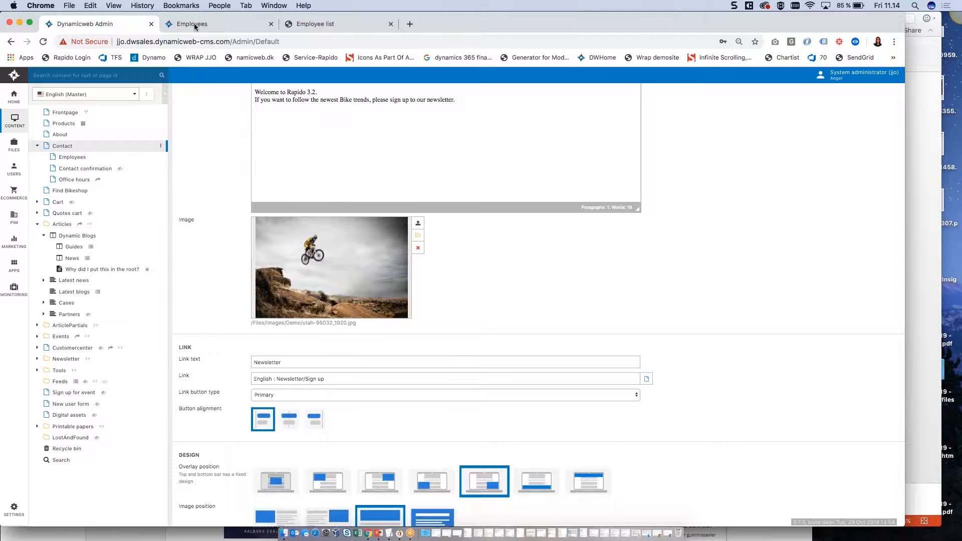
# Step: Show the Newsletter sign up overlay on the live Contact page, follow its Newsletter link to the sign-up form, and return to Contact
pyautogui.hotkey('ctrl', 'Tab')
pyautogui.scroll(3, 266, 171)
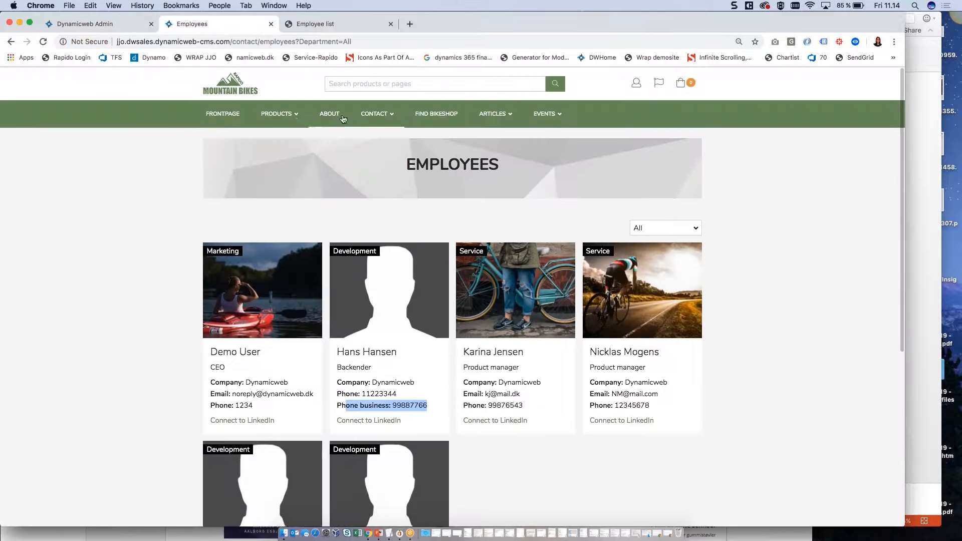
pyautogui.click(378, 114)
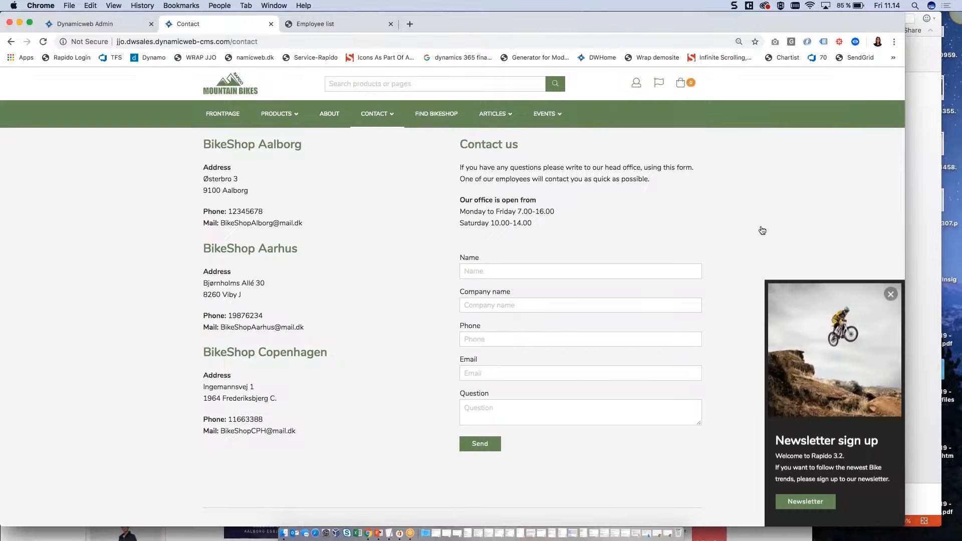
pyautogui.click(945, 18)
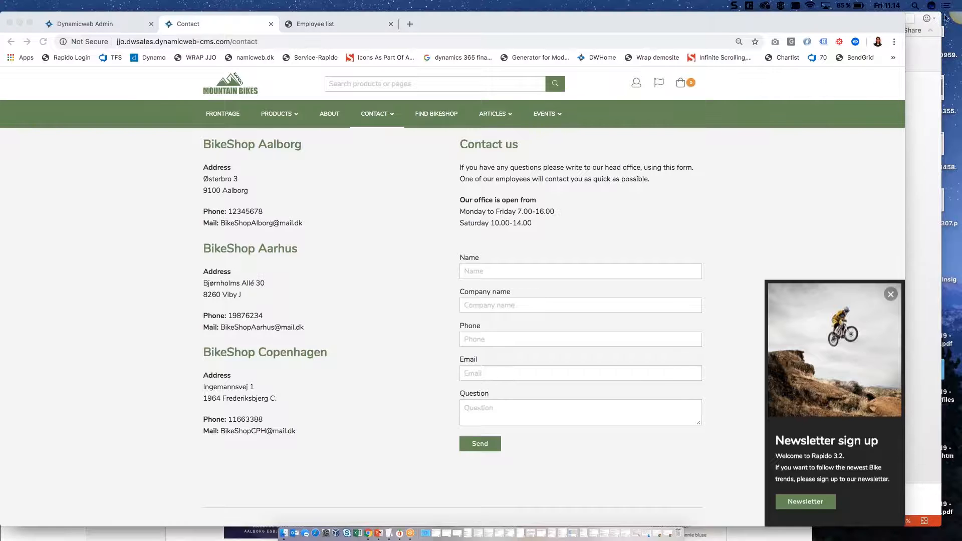
pyautogui.click(805, 501)
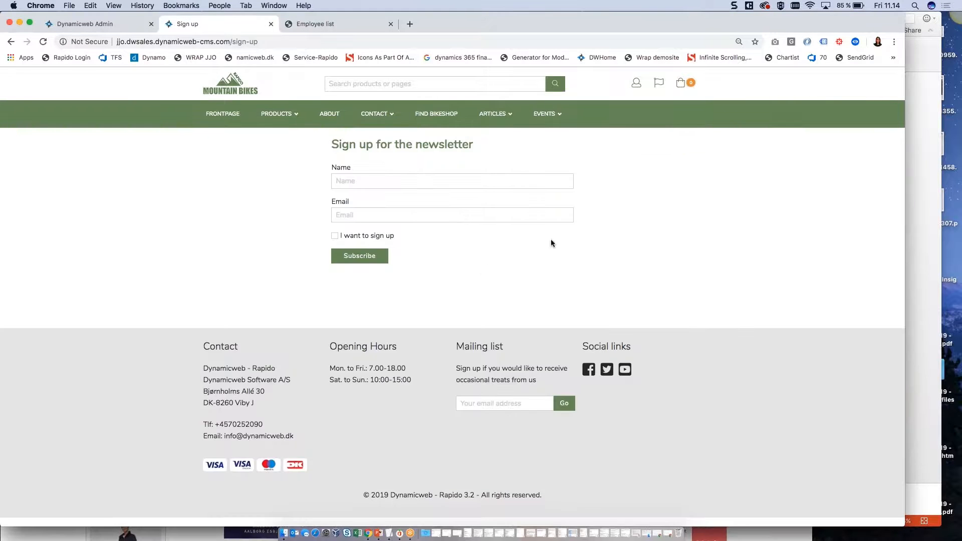
pyautogui.click(365, 115)
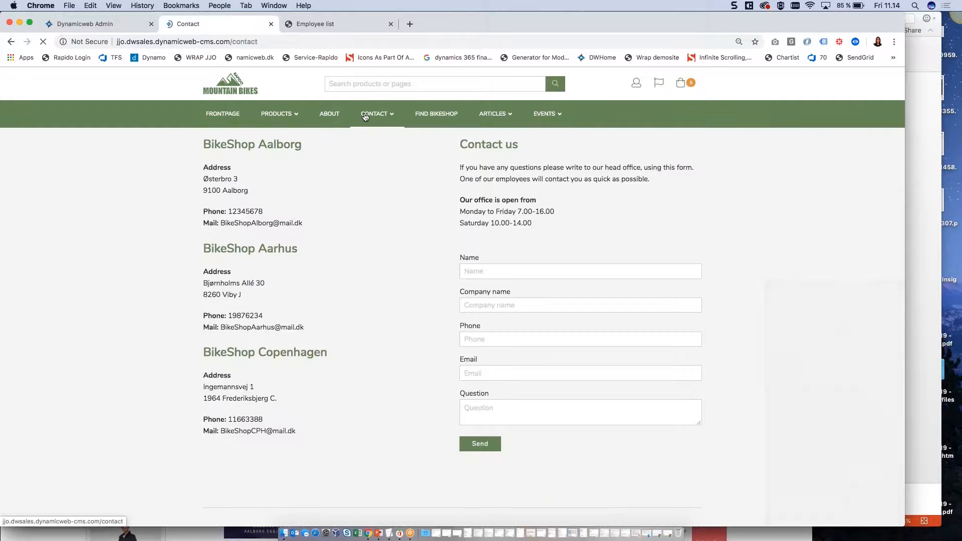
# Step: Close the live Contact page, set the Newsletter sign up paragraph's overlay position to the upper-right corner in Dynamicweb Admin, and save it
pyautogui.click(315, 26)
pyautogui.click(226, 28)
pyautogui.click(131, 26)
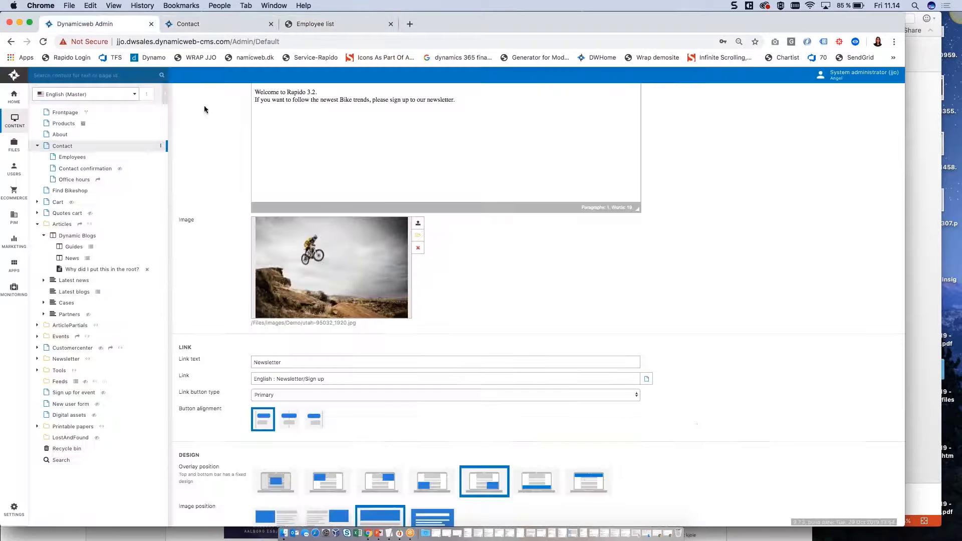
pyautogui.click(271, 24)
pyautogui.scroll(-2, 539, 308)
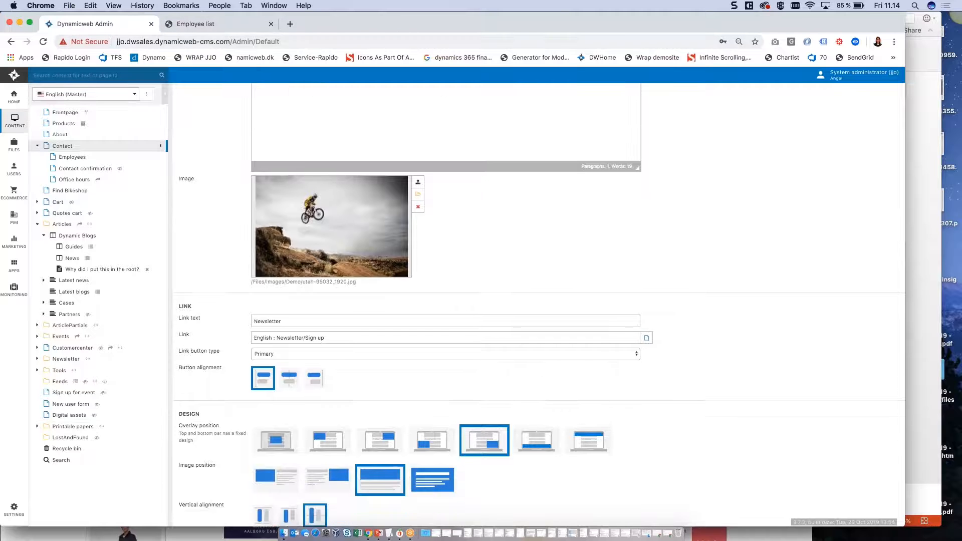
pyautogui.scroll(-6, 218, 284)
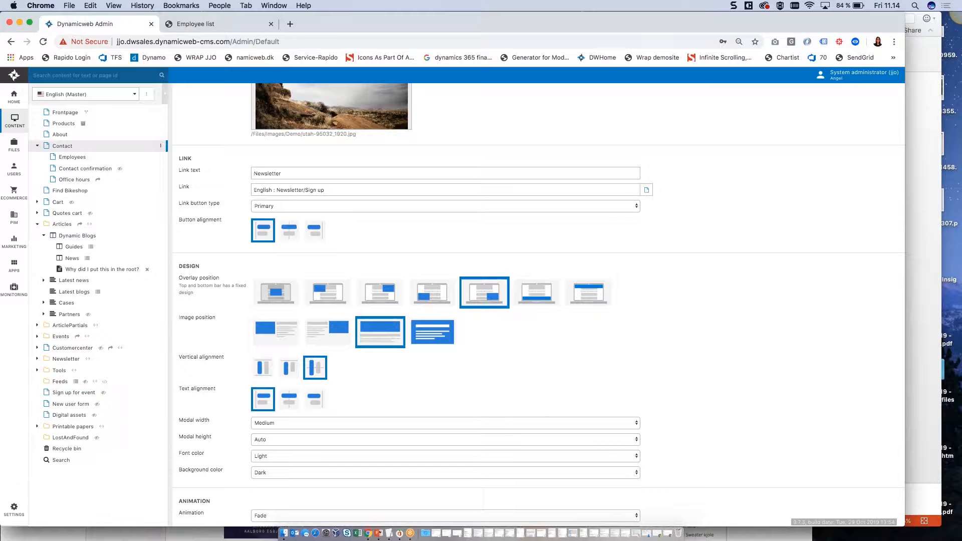
pyautogui.click(388, 299)
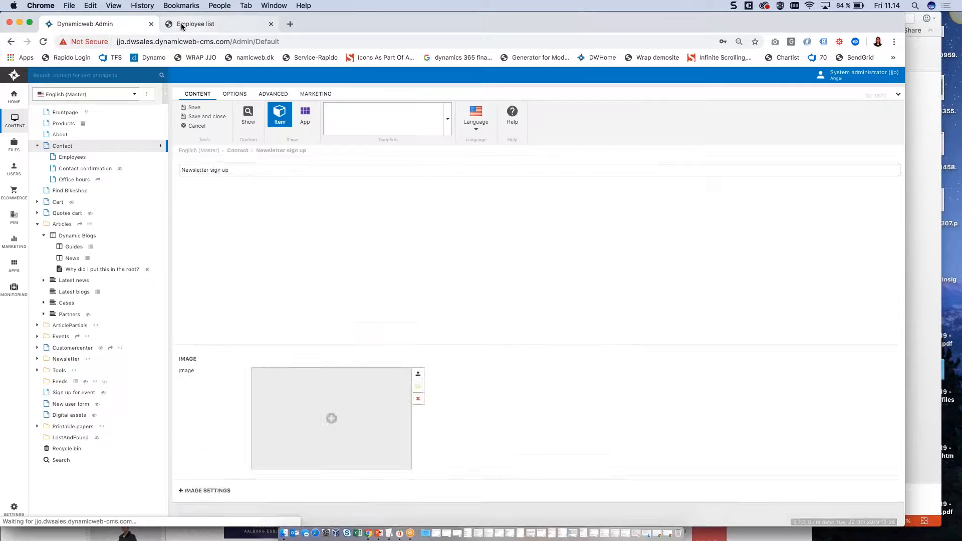
# Step: Open the live site from the admin, close the Employee list documentation, and view the overlay on the Contact page
pyautogui.click(206, 23)
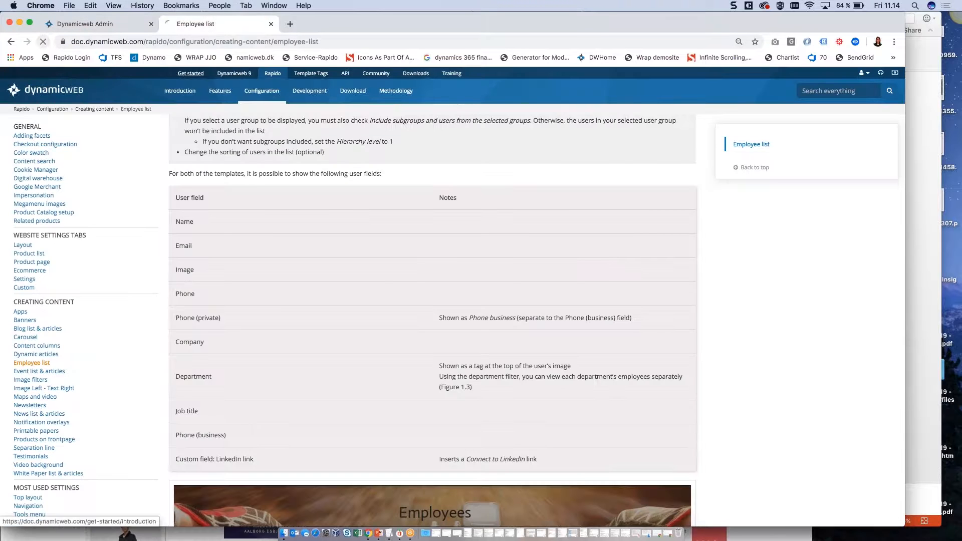
pyautogui.click(142, 26)
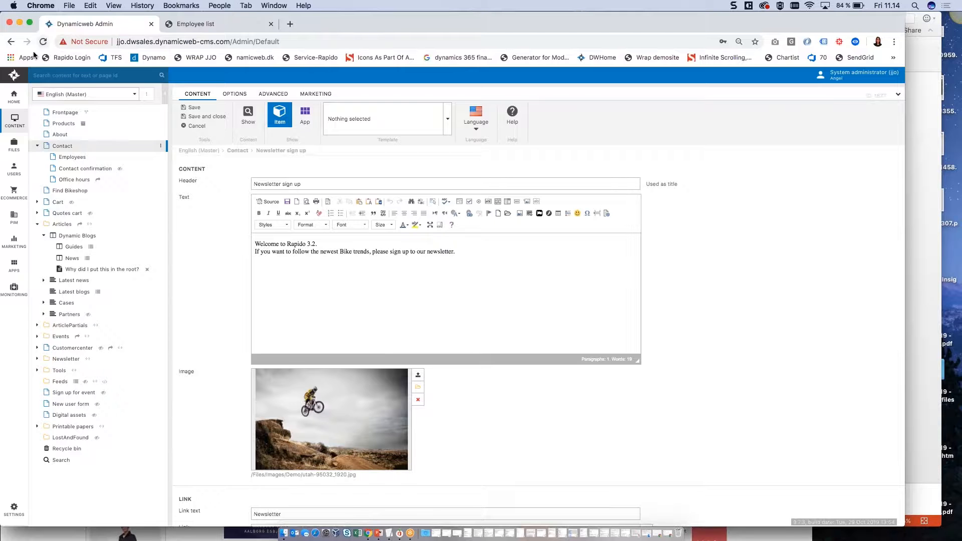
pyautogui.click(15, 78)
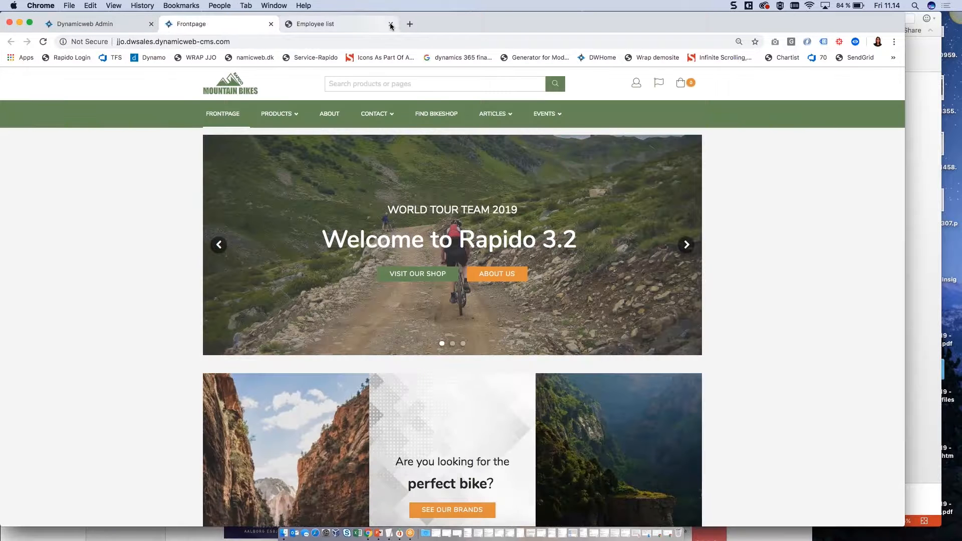
pyautogui.click(390, 24)
pyautogui.moveTo(484, 113)
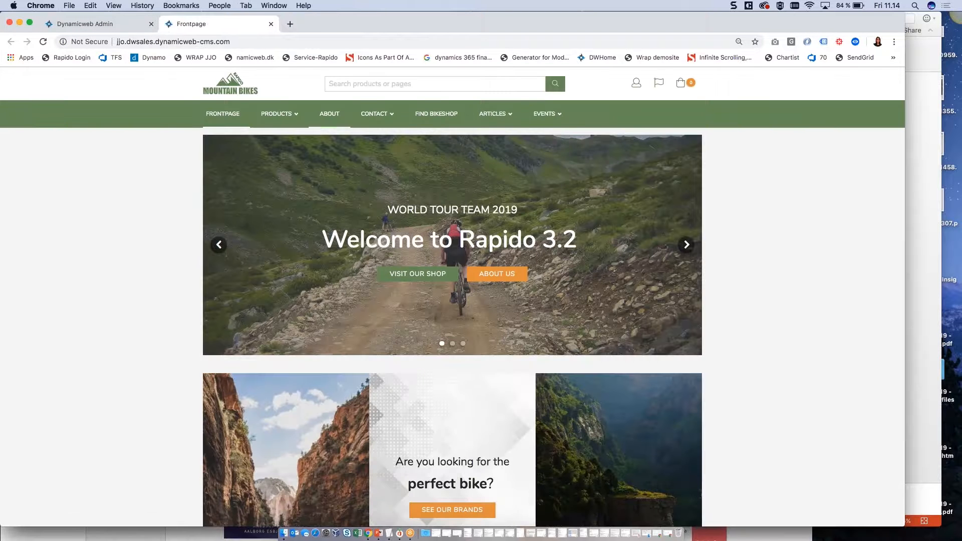
pyautogui.click(375, 115)
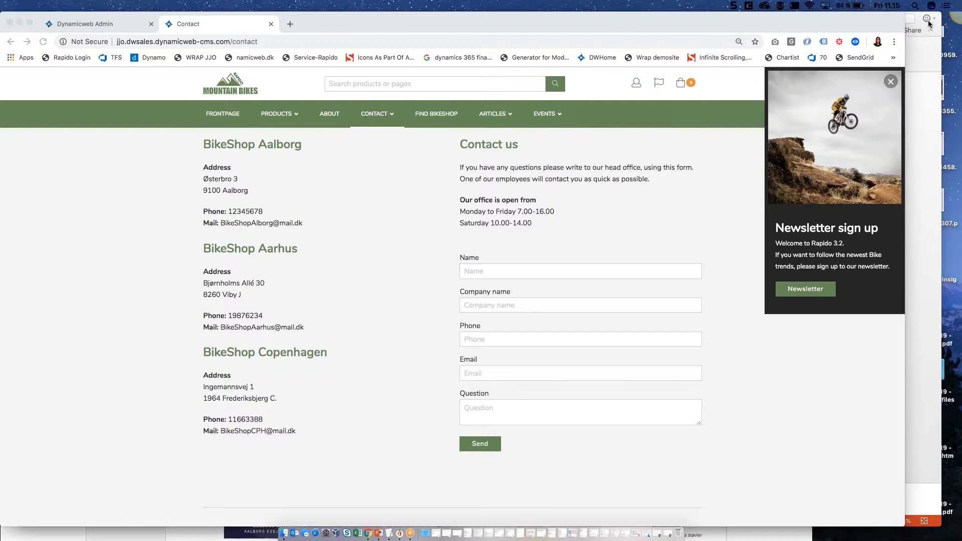
# Step: Return to the Newsletter sign up paragraph in Dynamicweb Admin and examine its design settings and the available Animation options
pyautogui.click(92, 24)
pyautogui.click(91, 24)
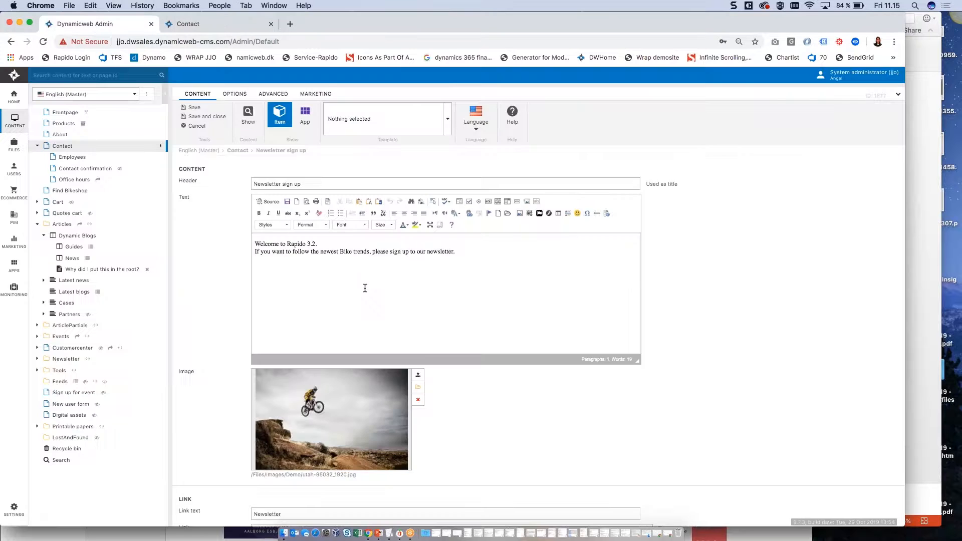
pyautogui.scroll(-10, 365, 288)
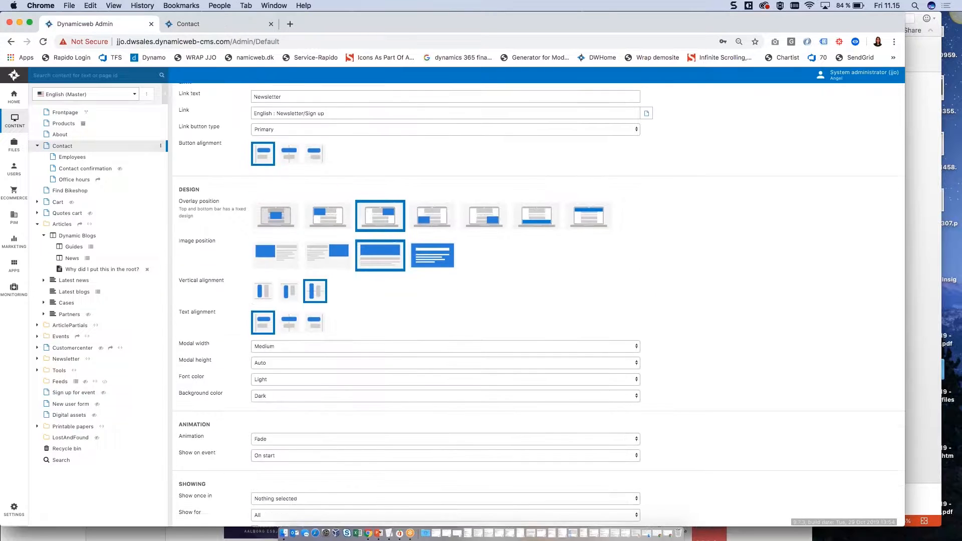
pyautogui.scroll(-1, 391, 245)
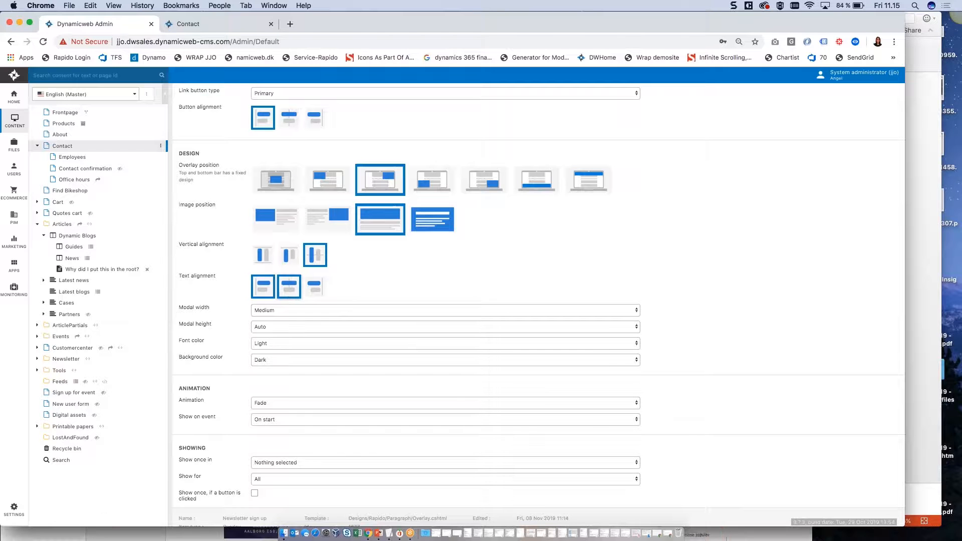
pyautogui.scroll(-2, 202, 292)
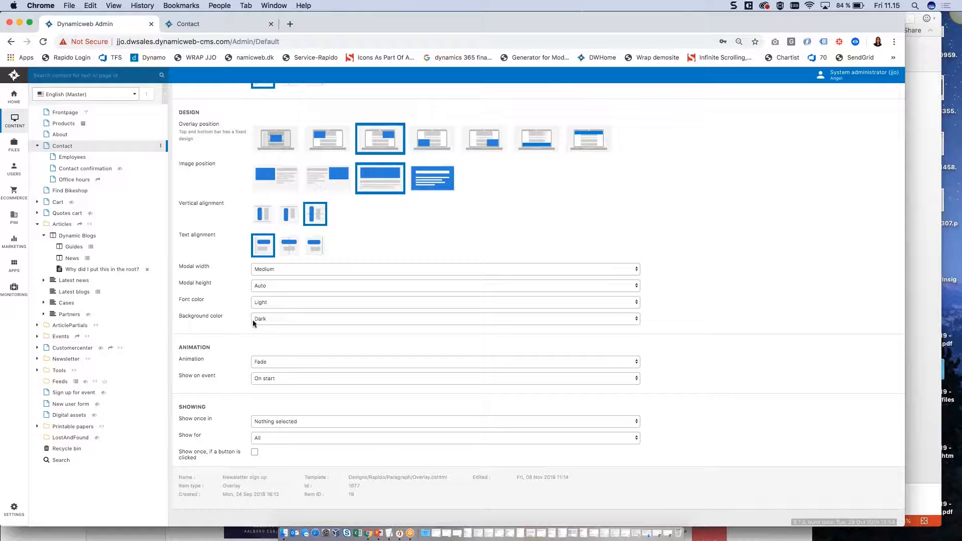
pyautogui.scroll(-2, 212, 386)
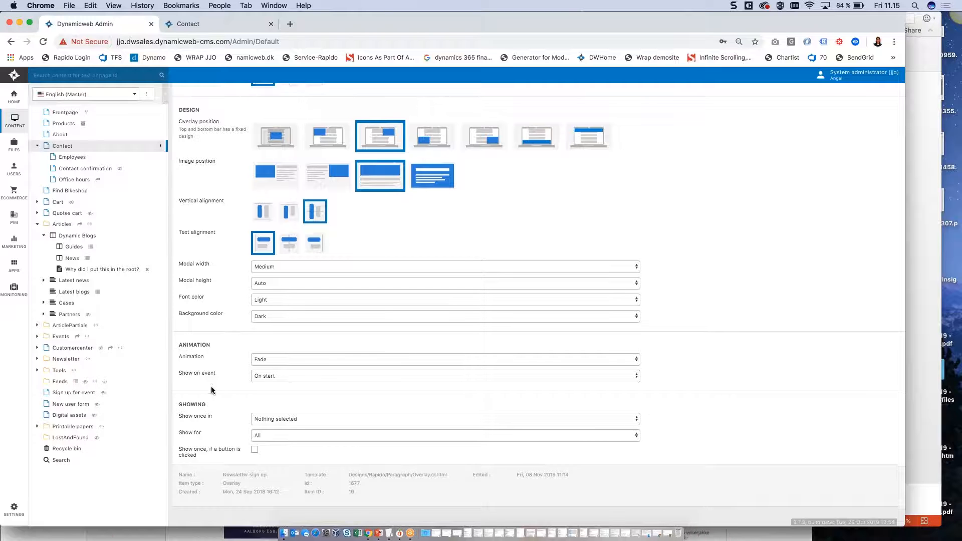
pyautogui.click(266, 347)
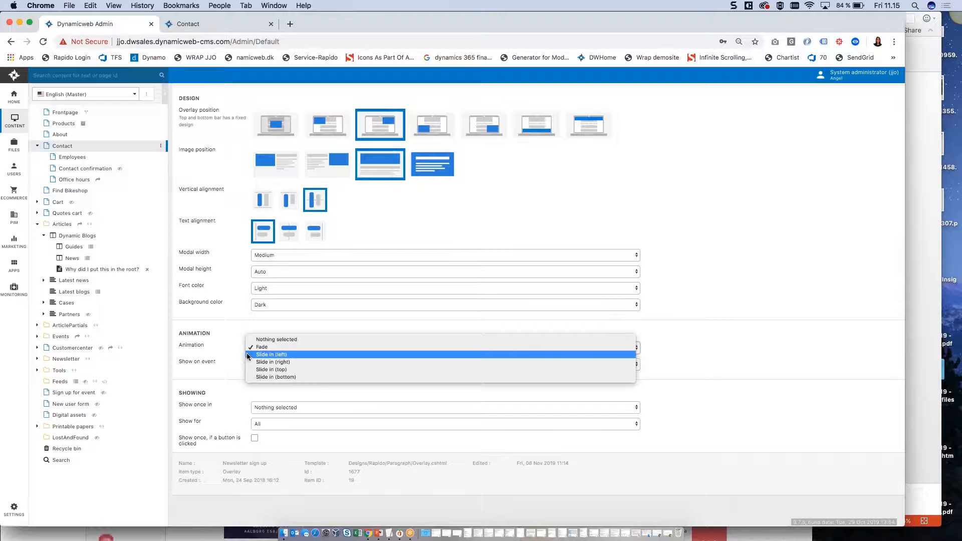
pyautogui.click(213, 344)
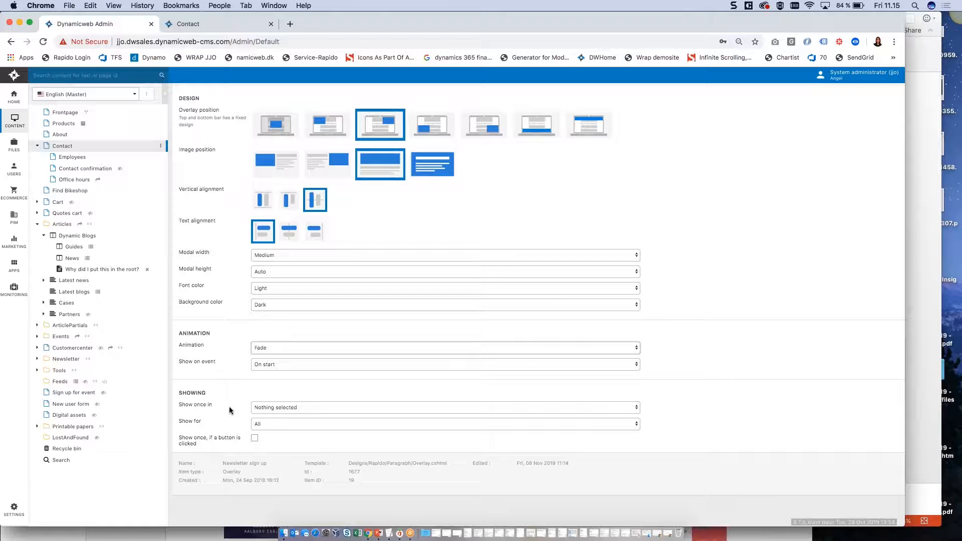
# Step: View the Show once in interval options and review the overlay's remaining showing settings
pyautogui.click(262, 408)
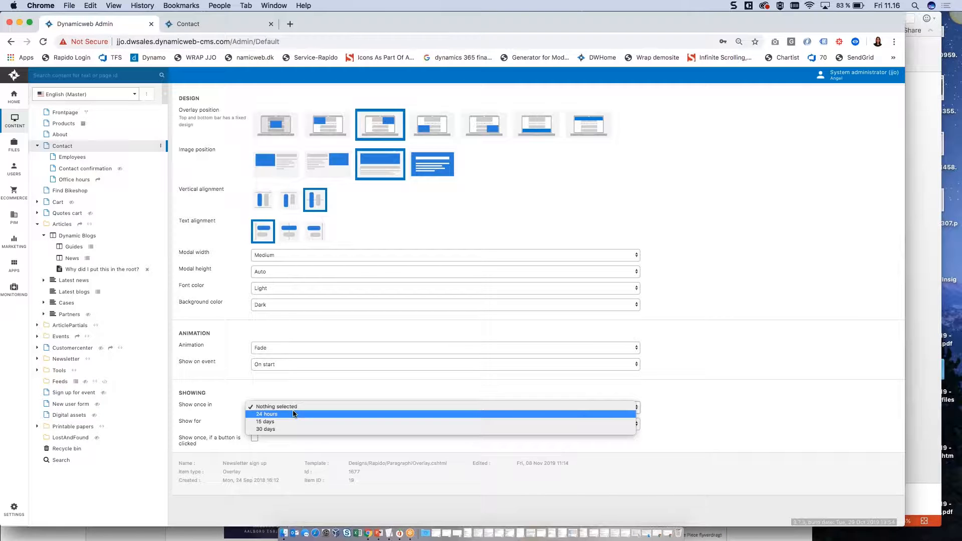
pyautogui.click(217, 411)
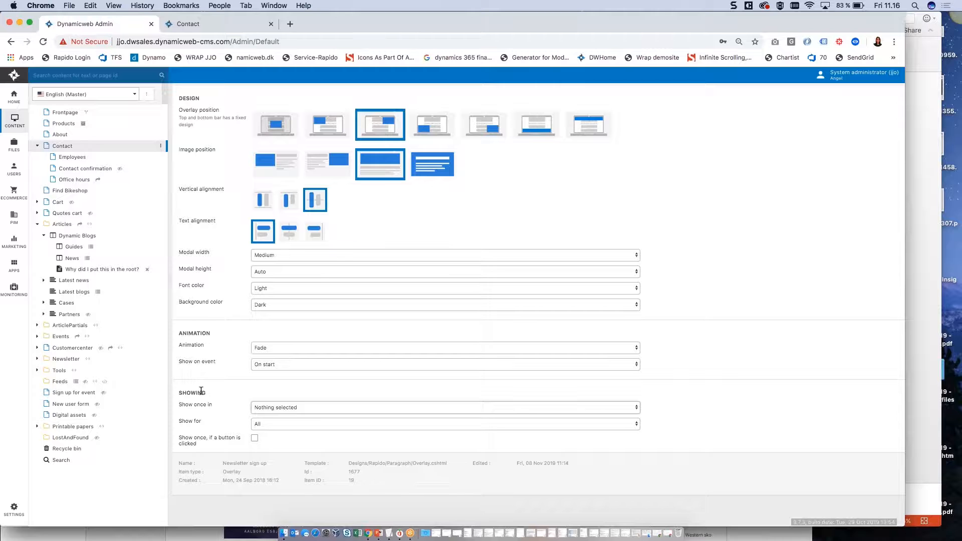
pyautogui.scroll(4, 201, 391)
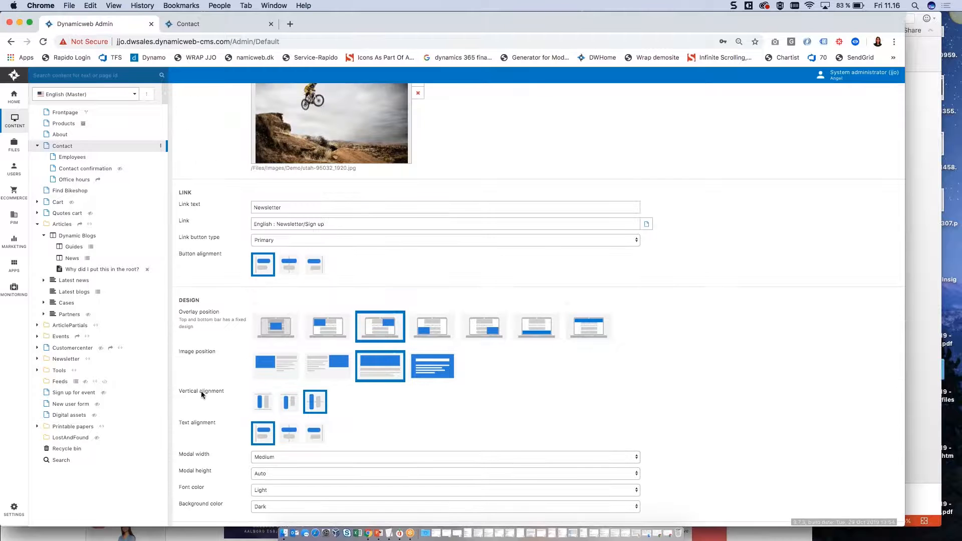
pyautogui.scroll(-4, 199, 398)
pyautogui.scroll(-1, 200, 400)
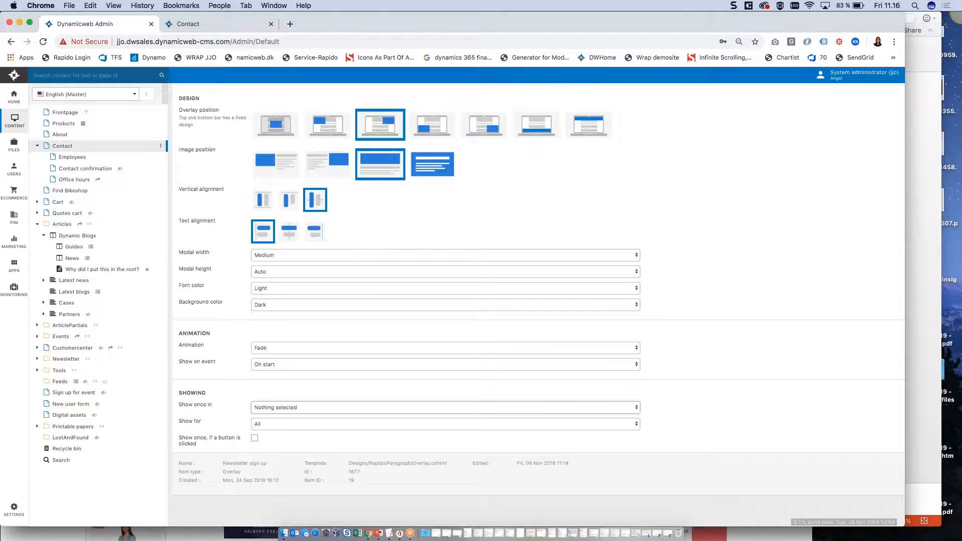
# Step: Enable "Show once, if a button is clicked" for the overlay, save the paragraph, and reload the live Contact page
pyautogui.click(254, 438)
pyautogui.click(348, 271)
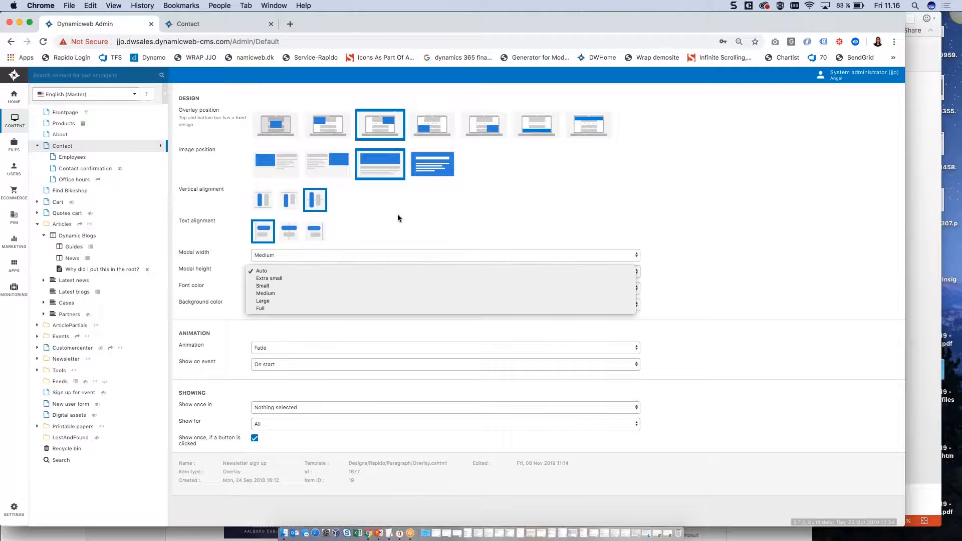
pyautogui.click(422, 218)
pyautogui.press('super+s')
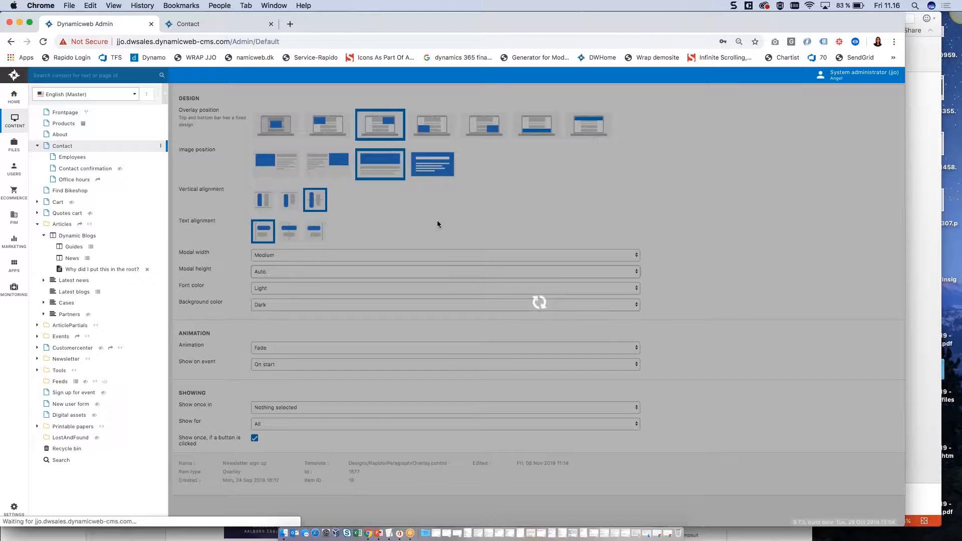
pyautogui.click(197, 30)
pyautogui.click(43, 42)
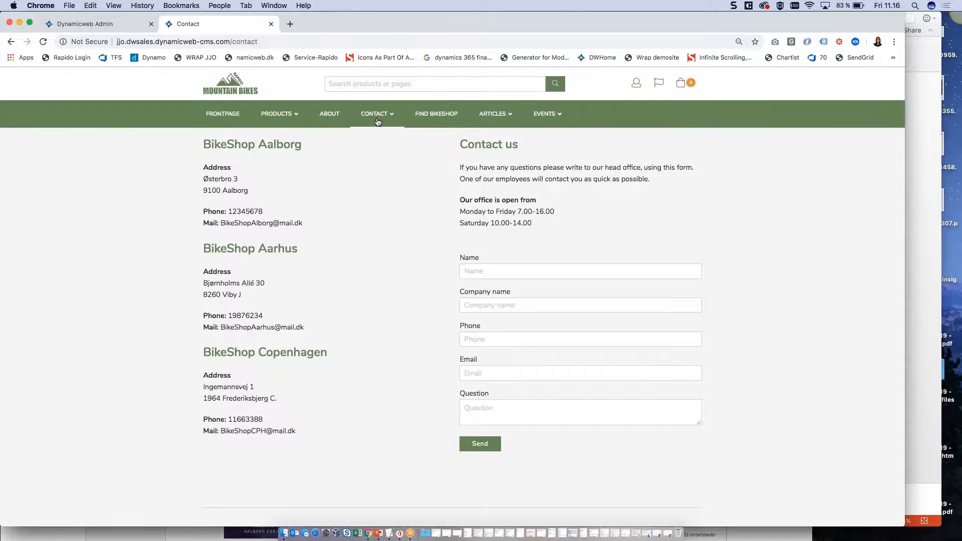
pyautogui.moveTo(280, 115)
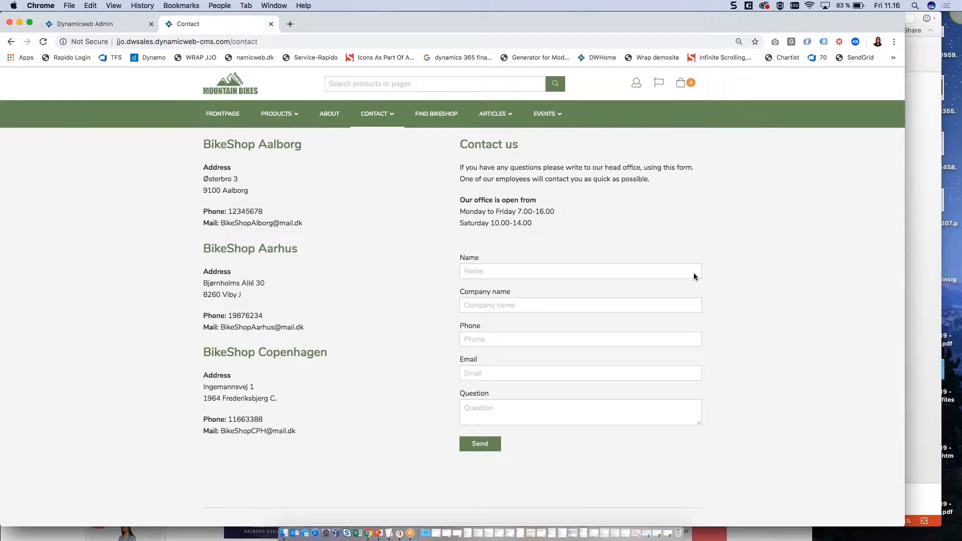
# Step: Clear "Show once, if a button is clicked" in the overlay paragraph, save it with Show for left at All, and reload the live Contact page
pyautogui.click(99, 25)
pyautogui.scroll(-10, 253, 441)
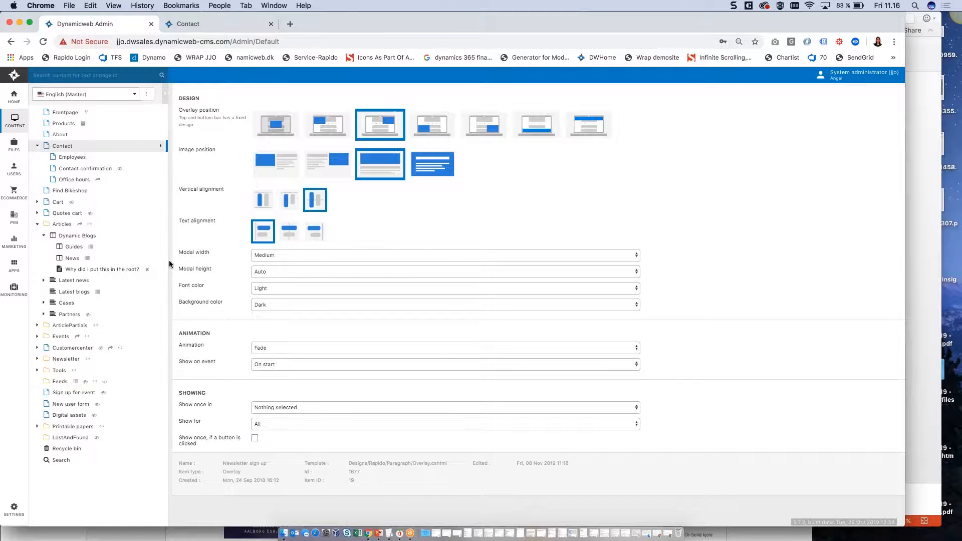
pyautogui.press('super+s')
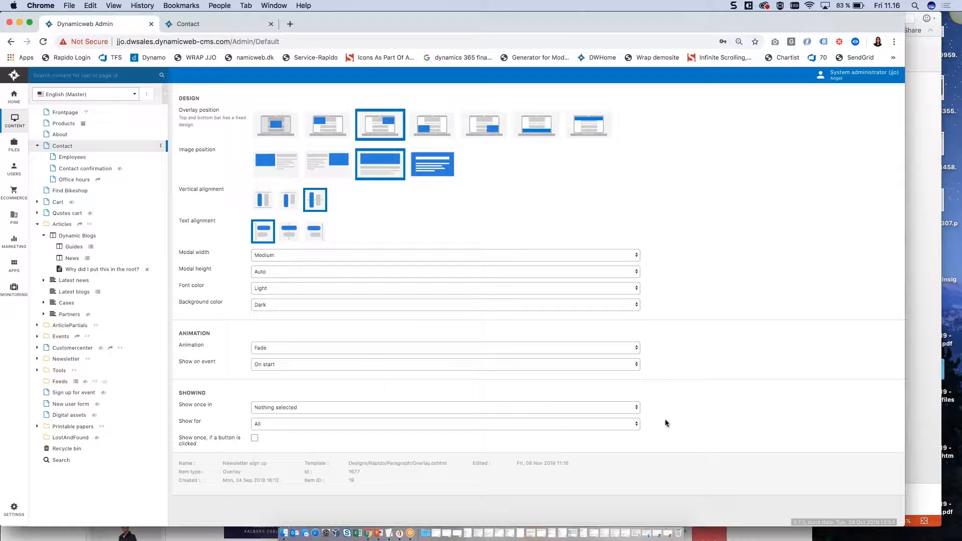
pyautogui.click(611, 427)
pyautogui.click(691, 410)
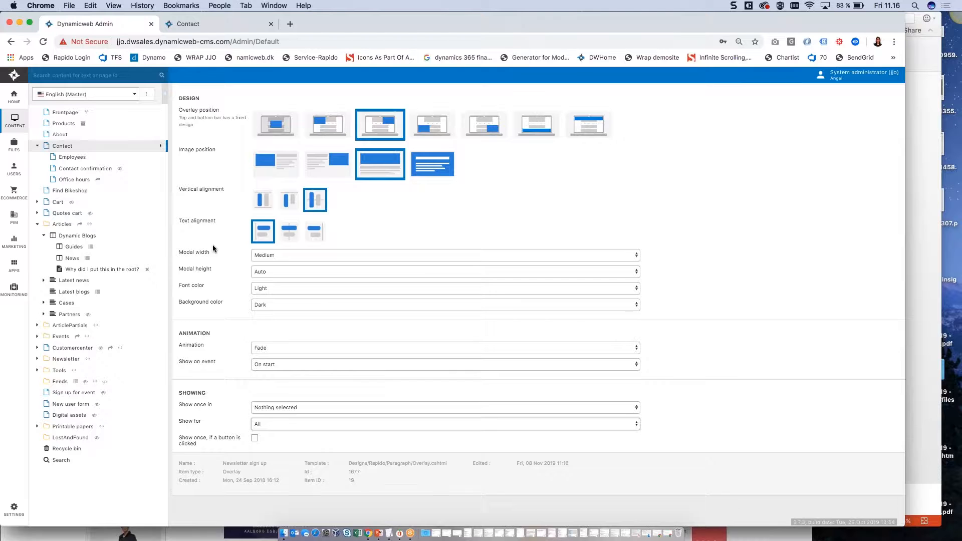
pyautogui.press('super+s')
pyautogui.click(218, 24)
pyautogui.click(43, 43)
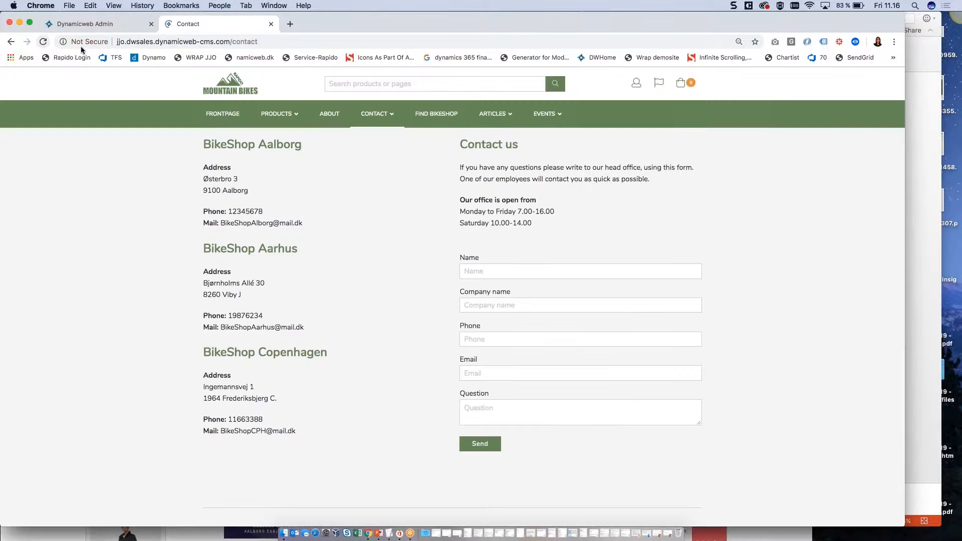
# Step: Set the Newsletter sign up overlay's Show for option to Logged in users, save the paragraph, and reload the live Contact page
pyautogui.click(140, 24)
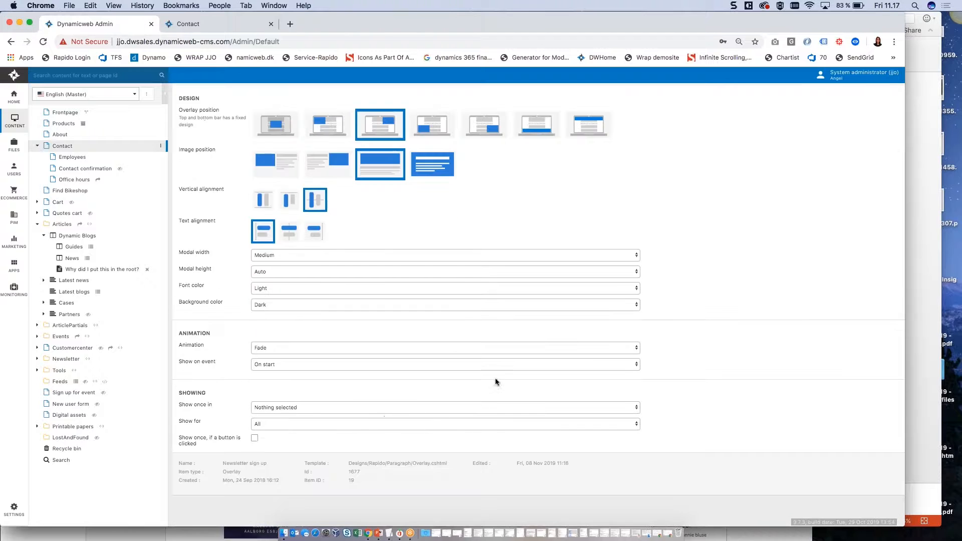
pyautogui.click(375, 424)
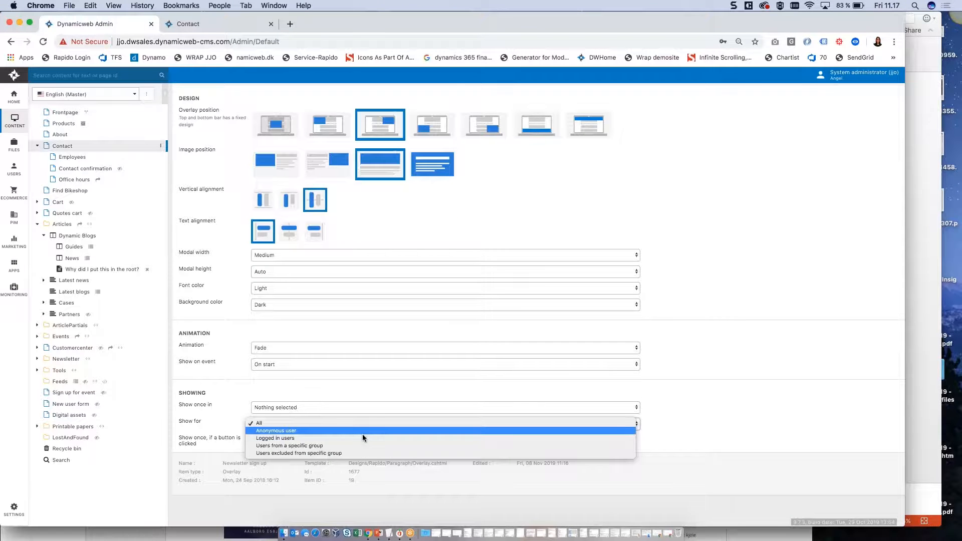
pyautogui.click(362, 438)
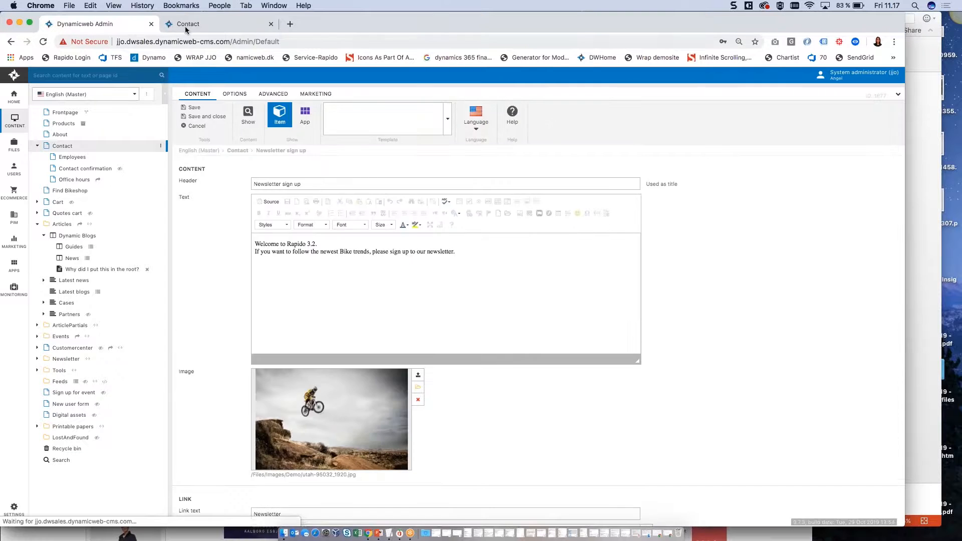
pyautogui.click(186, 23)
pyautogui.click(47, 41)
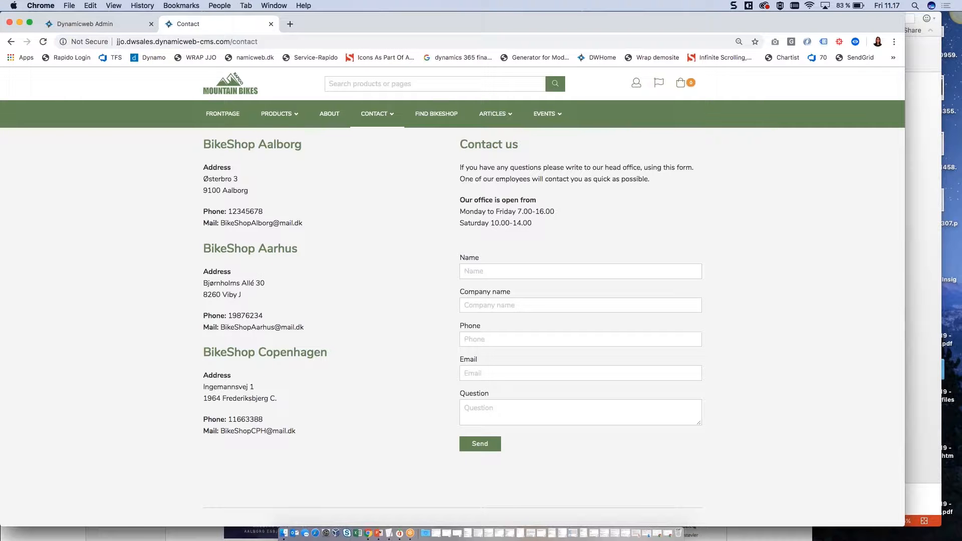
# Step: Sign in to the live site with the demo user account, entering its user name and password
pyautogui.click(636, 83)
pyautogui.click(611, 112)
pyautogui.write('D')
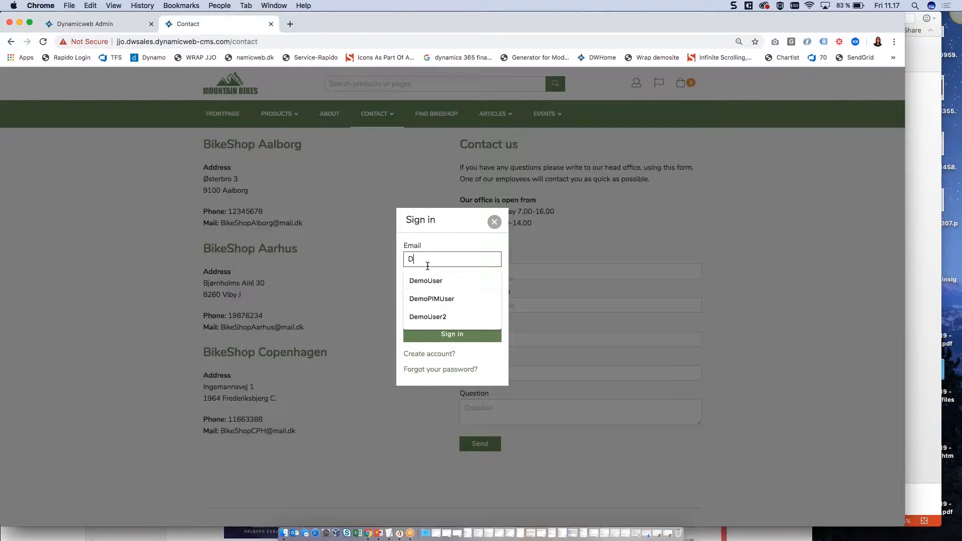
pyautogui.press('Down')
pyautogui.press('Return')
pyautogui.moveTo(449, 259); pyautogui.dragTo(380, 255)
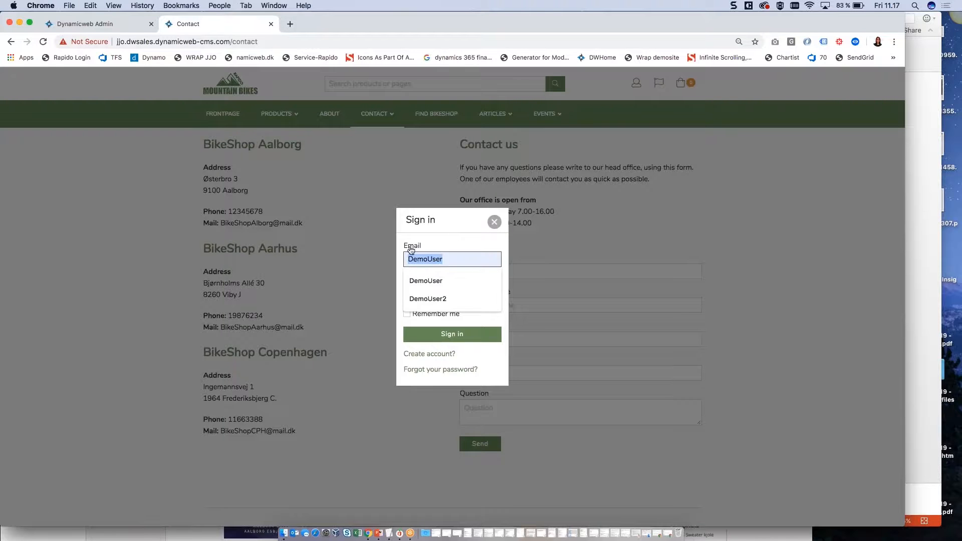
pyautogui.click(452, 231)
pyautogui.click(441, 294)
pyautogui.press('super+v')
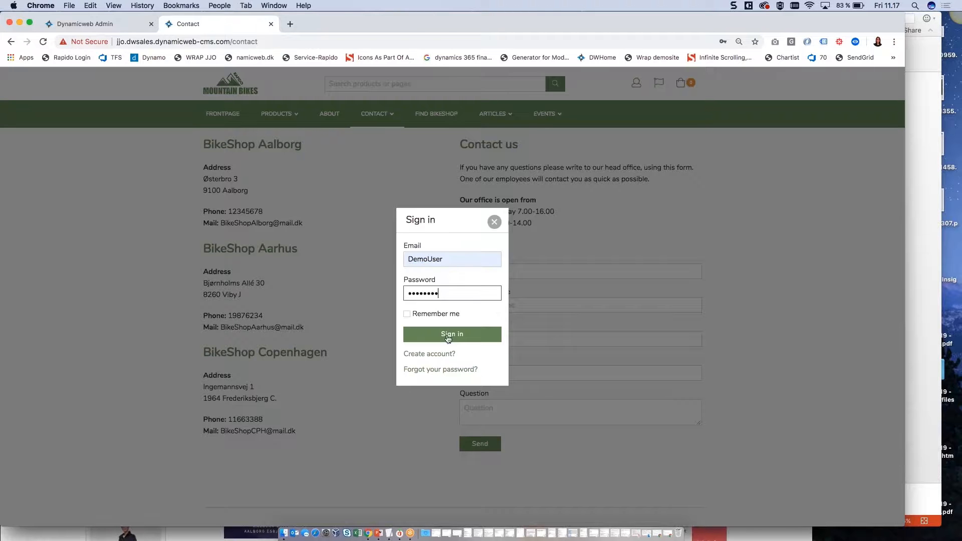
pyautogui.click(447, 335)
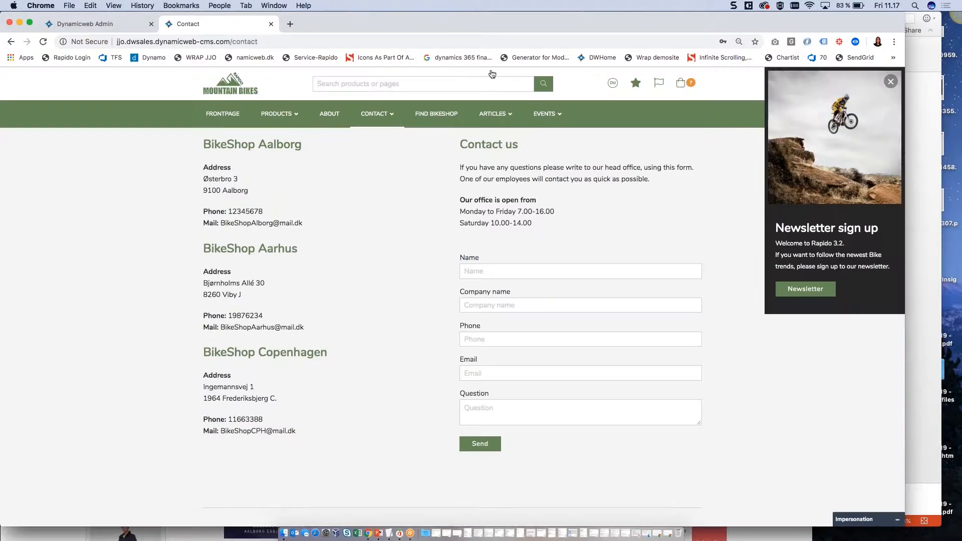
# Step: Return to Dynamicweb Admin and set the Newsletter sign up overlay's Show for option to Users from a specific group
pyautogui.click(108, 24)
pyautogui.scroll(-10, 414, 348)
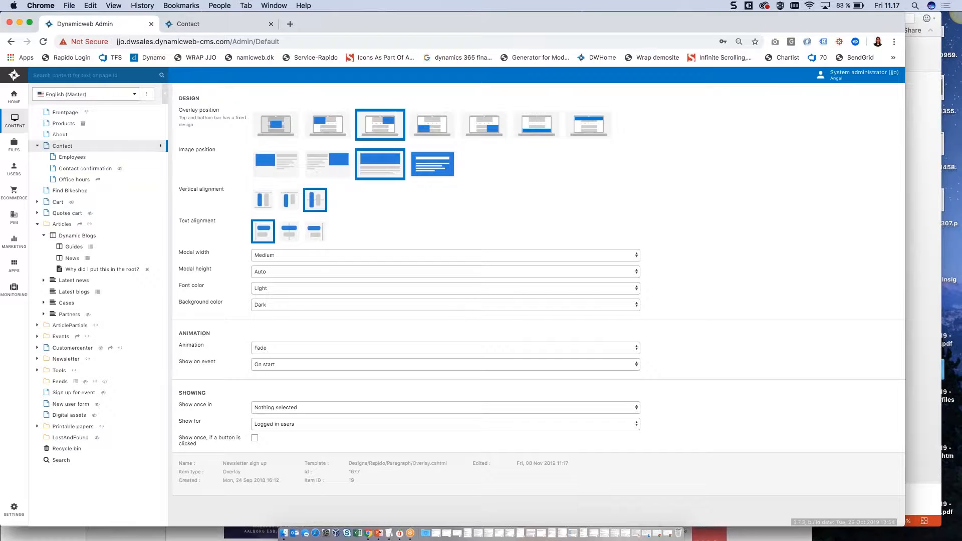
pyautogui.click(321, 423)
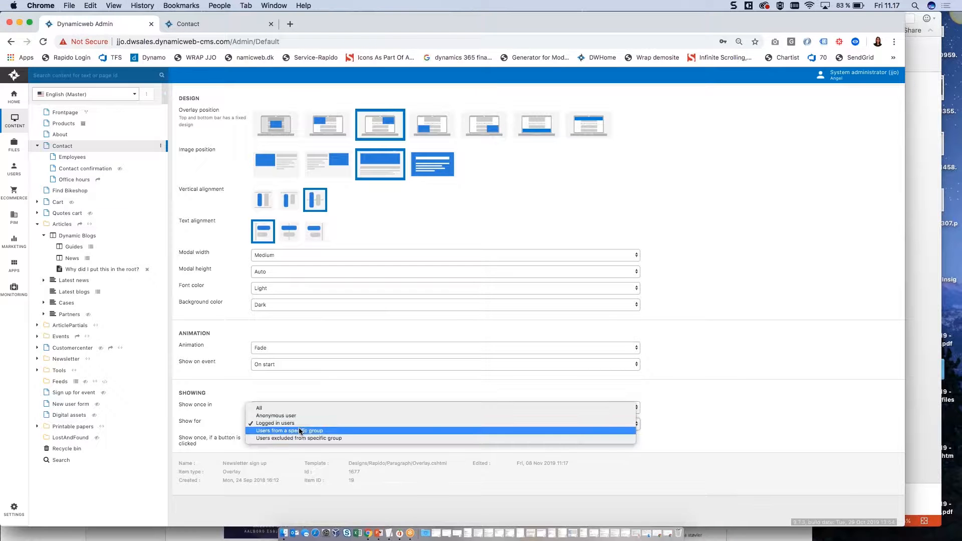
pyautogui.click(301, 431)
pyautogui.scroll(-4, 515, 446)
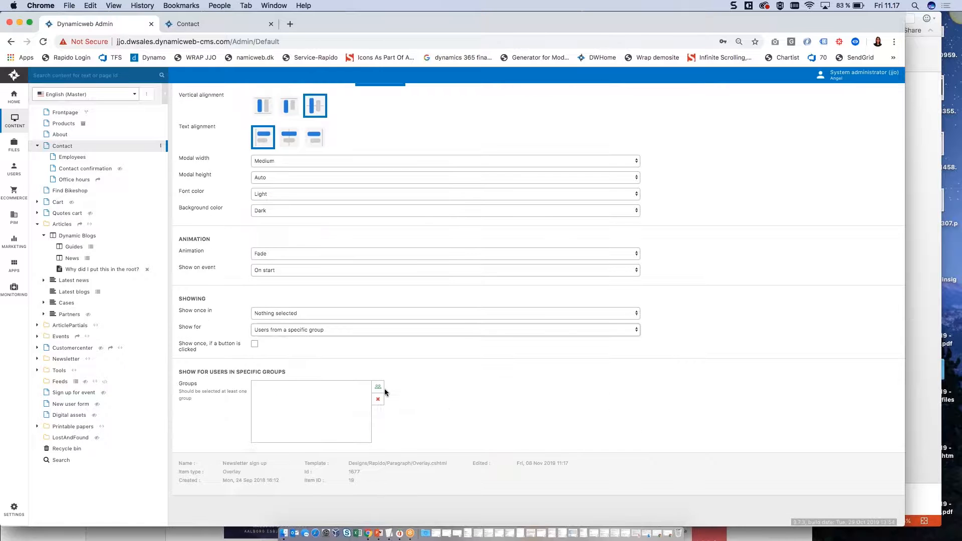
# Step: Examine the user groups that can be chosen for the overlay, including the PIM subgroups, without selecting any
pyautogui.click(379, 386)
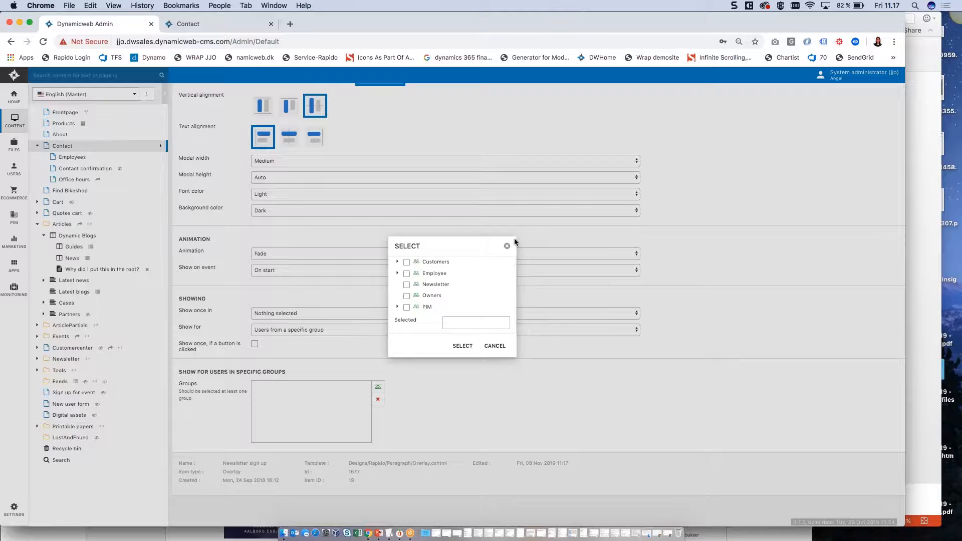
pyautogui.click(507, 246)
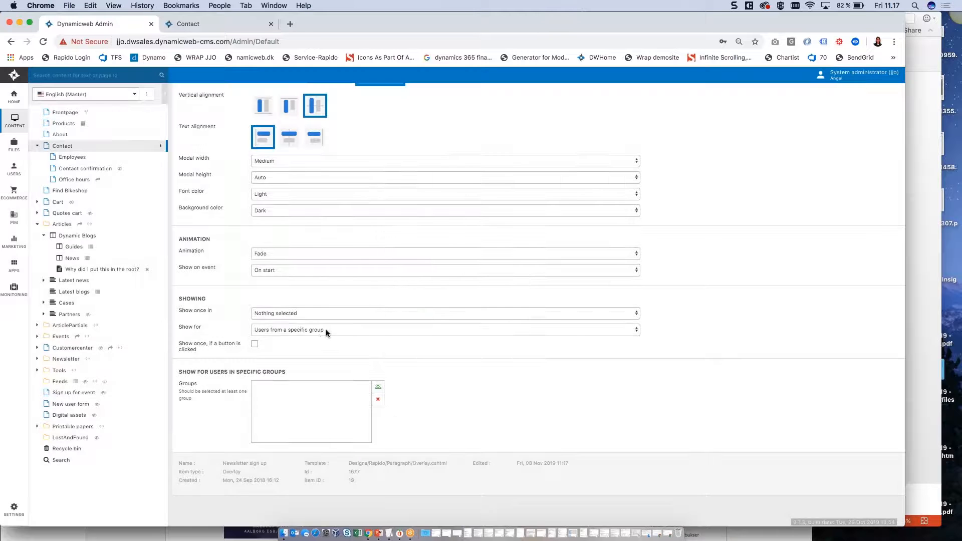
pyautogui.click(378, 386)
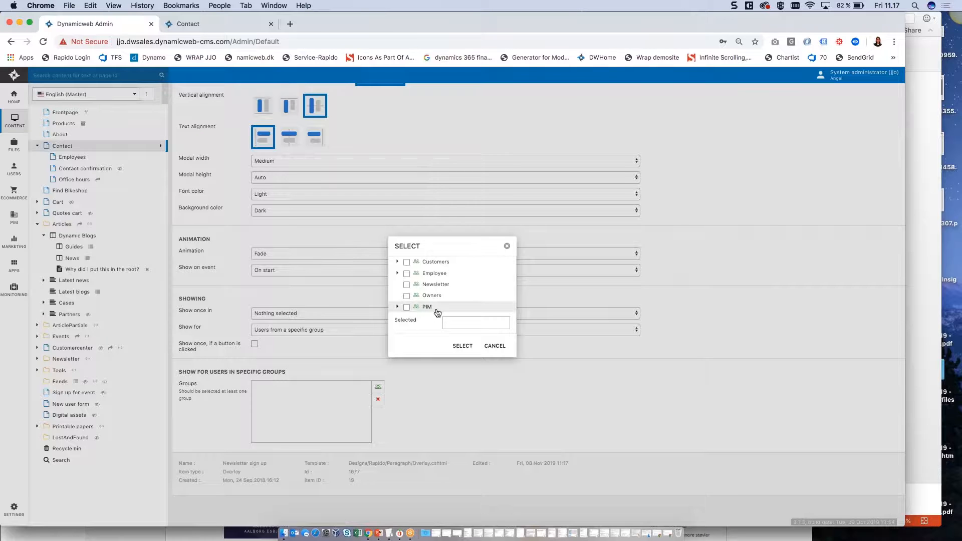
pyautogui.click(397, 307)
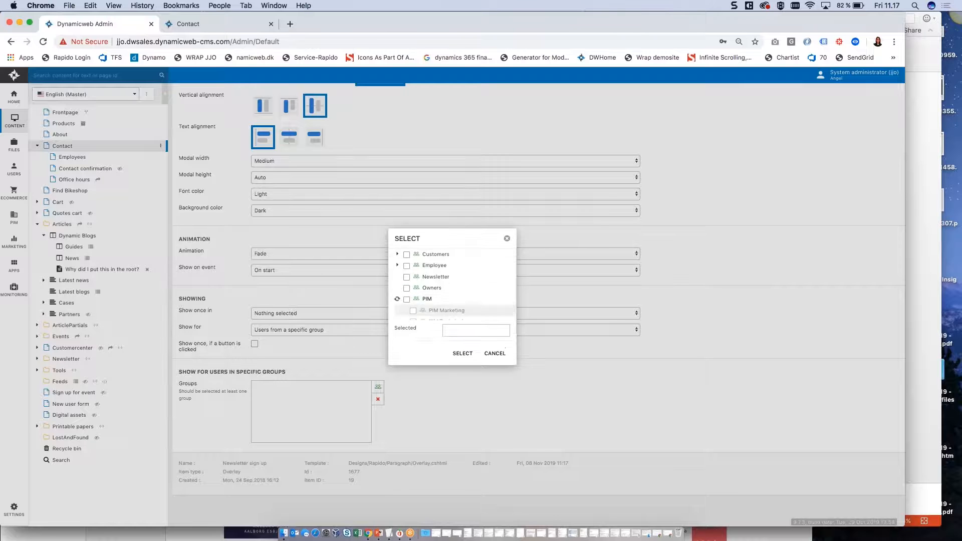
pyautogui.click(507, 359)
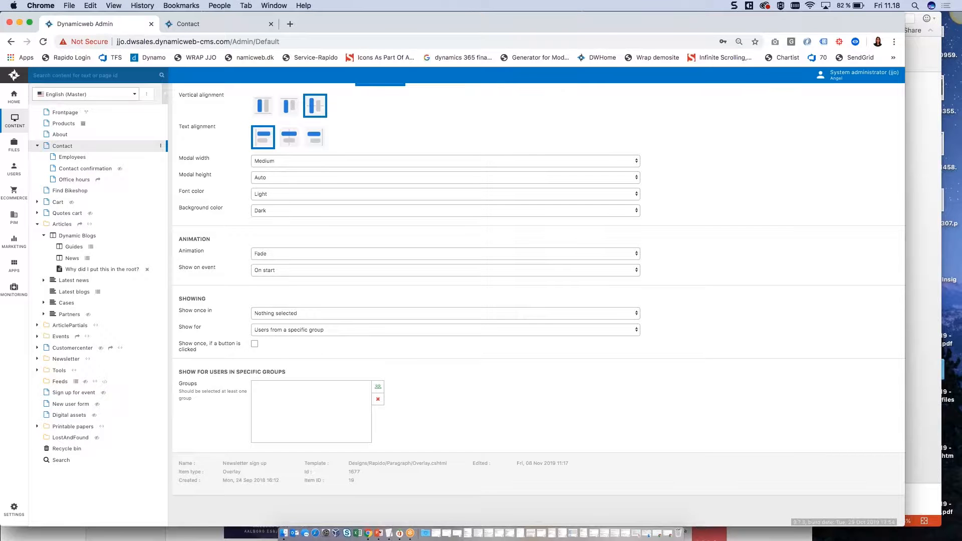
# Step: Add a new Overlay paragraph named "Bike event" to the Frontpage
pyautogui.click(73, 113)
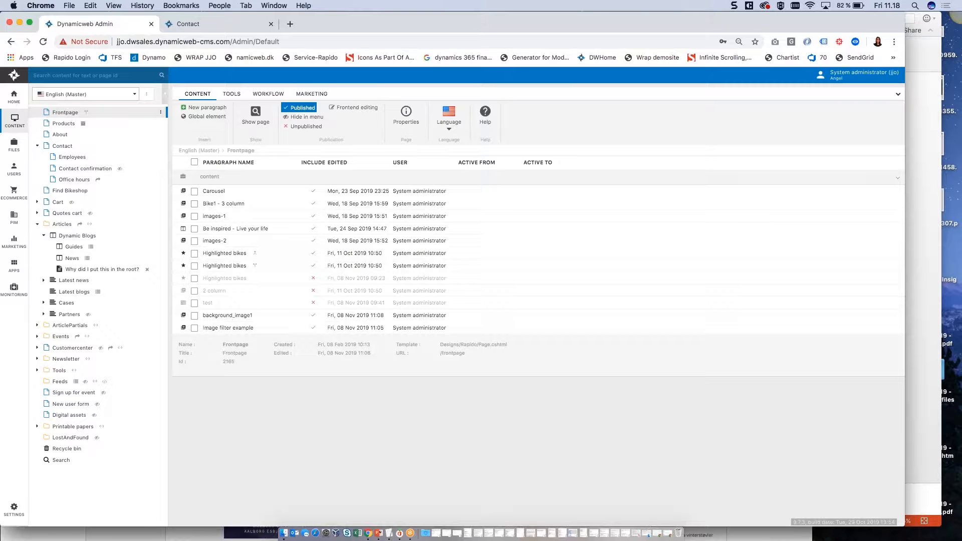
pyautogui.click(204, 108)
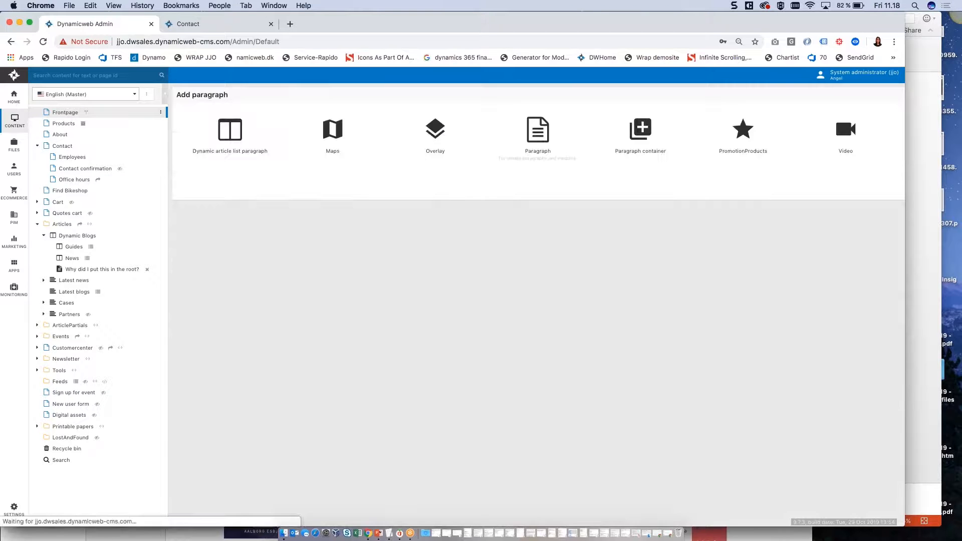
pyautogui.click(434, 126)
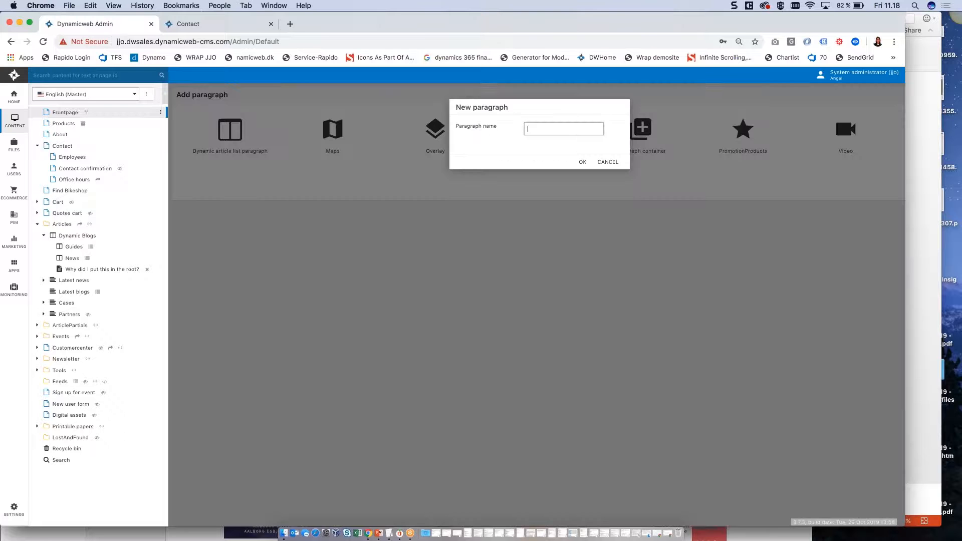
pyautogui.click(557, 131)
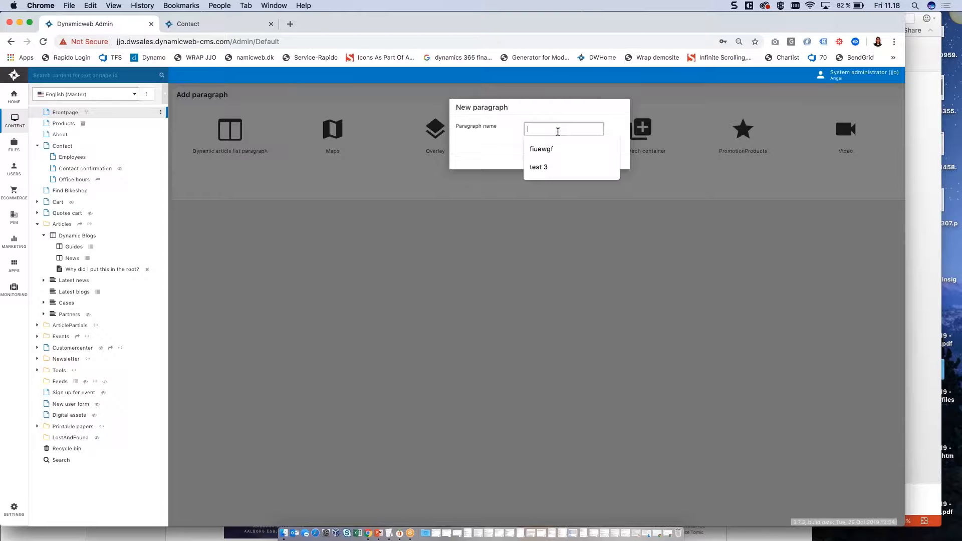
pyautogui.write('Bike e')
pyautogui.press('BackSpace')
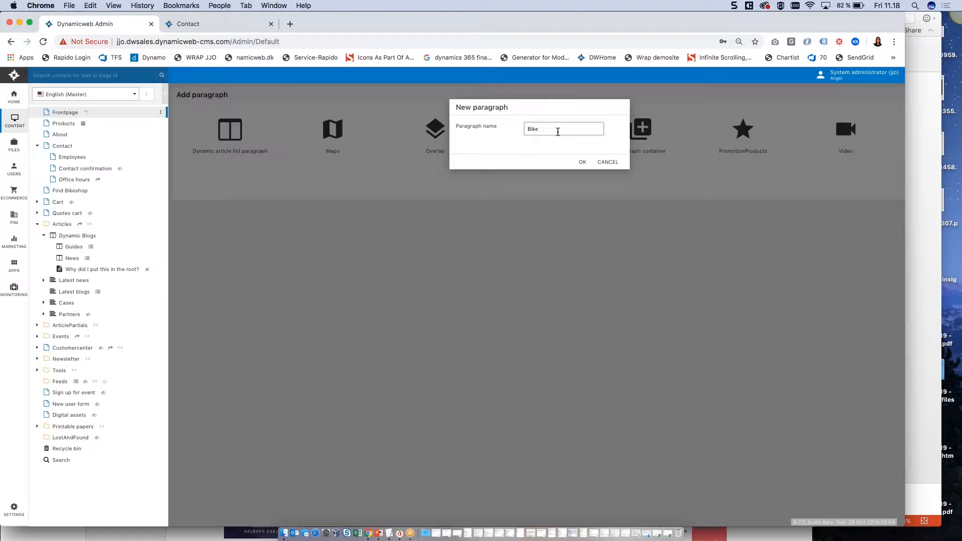
pyautogui.write('event')
pyautogui.click(582, 161)
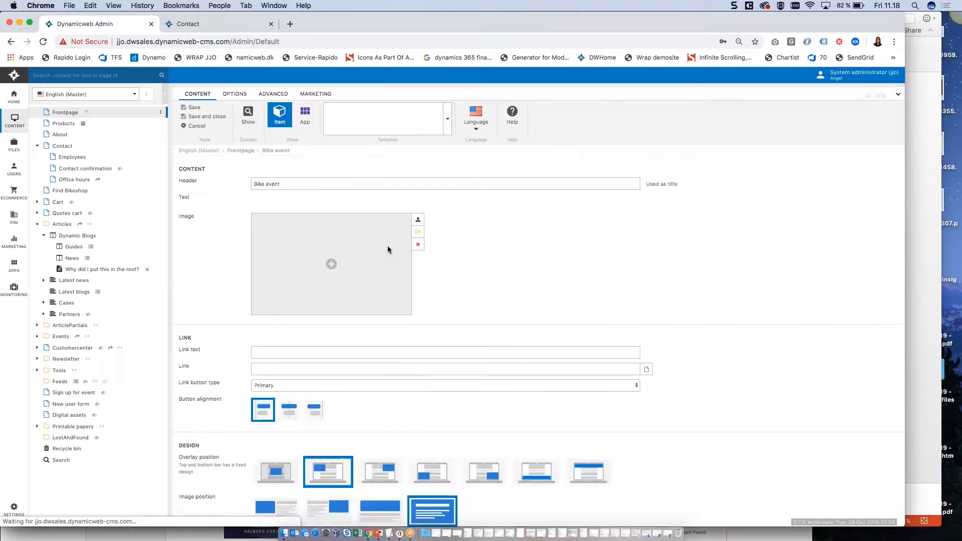
# Step: Choose the road cyclist photo from the Images/Demo folder as the Bike event overlay's image
pyautogui.click(335, 252)
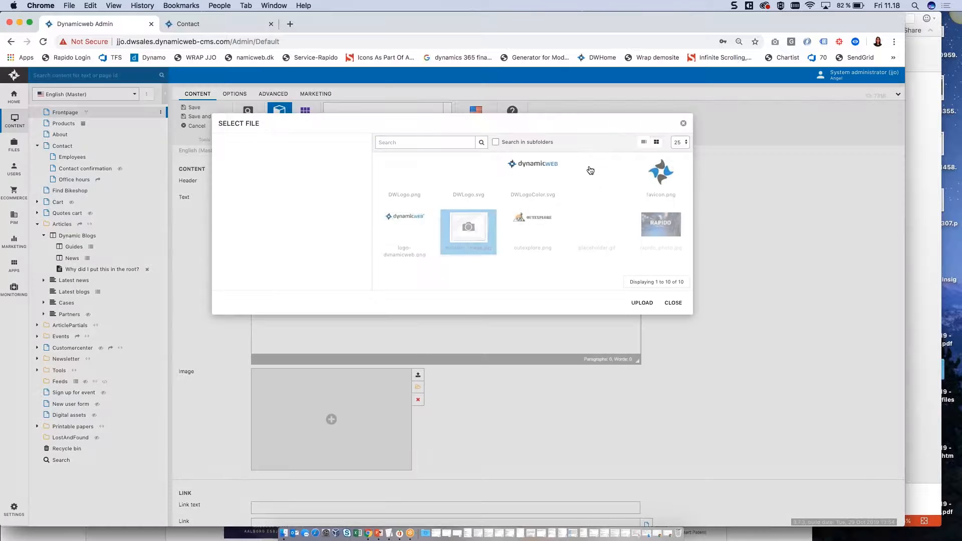
pyautogui.click(251, 173)
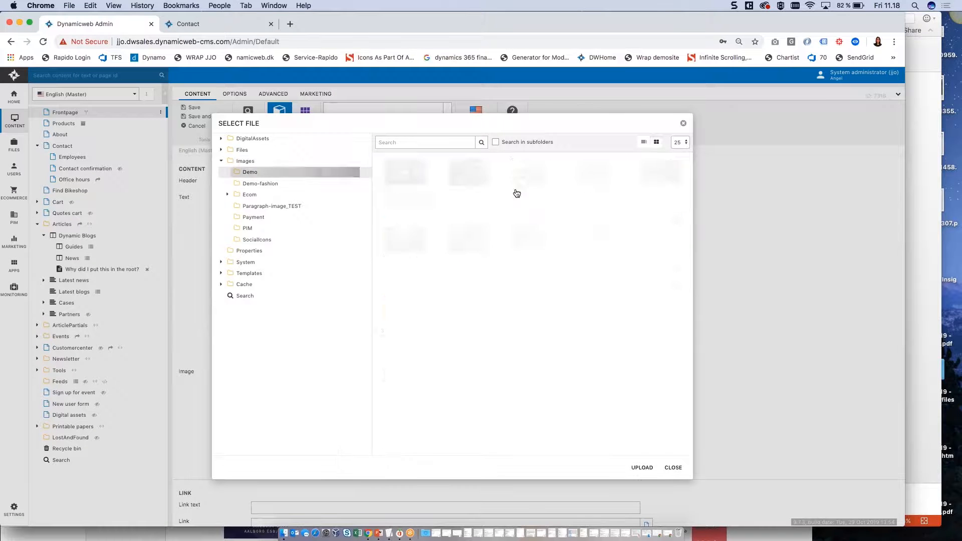
pyautogui.click(609, 172)
pyautogui.scroll(-2, 602, 300)
pyautogui.click(657, 209)
pyautogui.doubleClick(657, 209)
# Step: View the pages available as the Bike event overlay's link target without choosing one
pyautogui.scroll(-5, 630, 360)
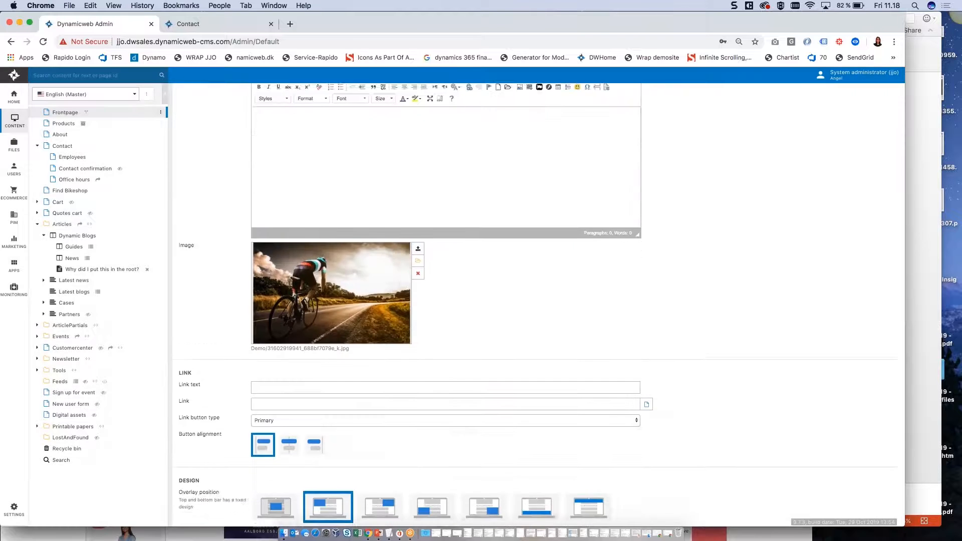
pyautogui.click(646, 336)
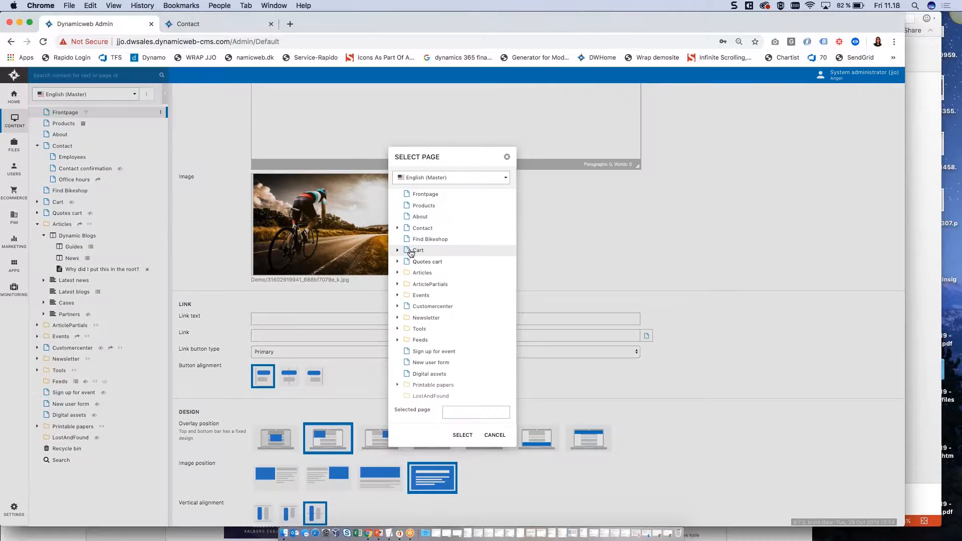
pyautogui.click(507, 157)
# Step: Set the Bike event overlay's image position to the left of the text and its overlay position to the centre of the screen
pyautogui.scroll(-5, 511, 156)
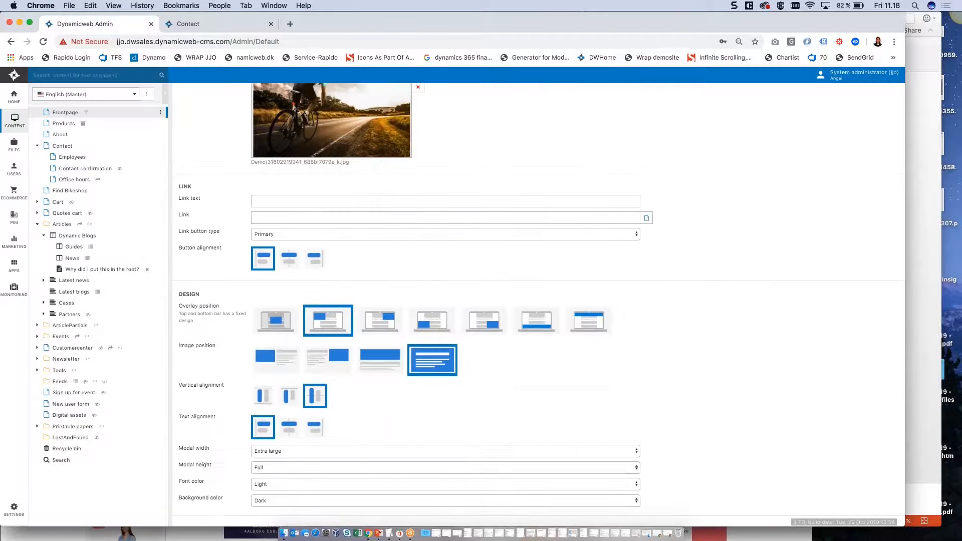
pyautogui.scroll(-3, 281, 301)
pyautogui.click(276, 295)
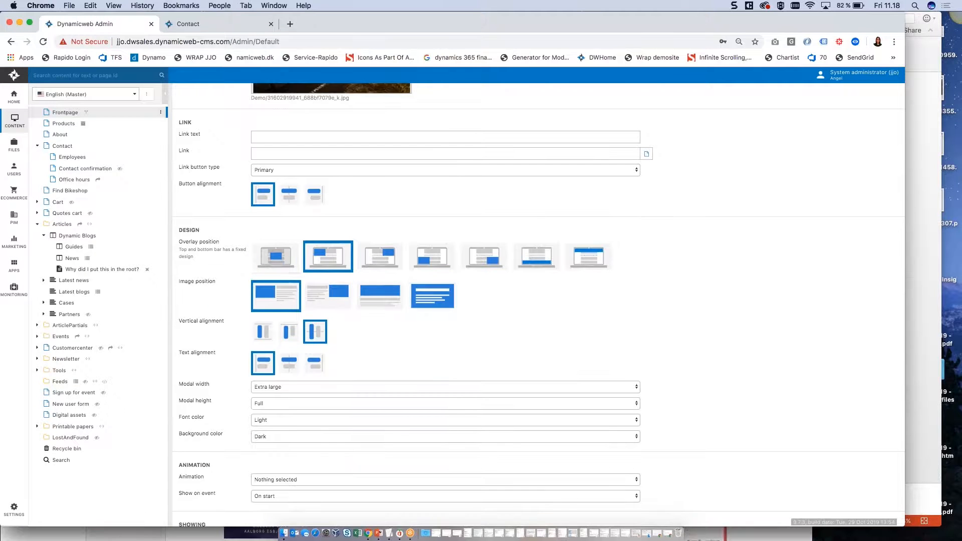
pyautogui.click(279, 266)
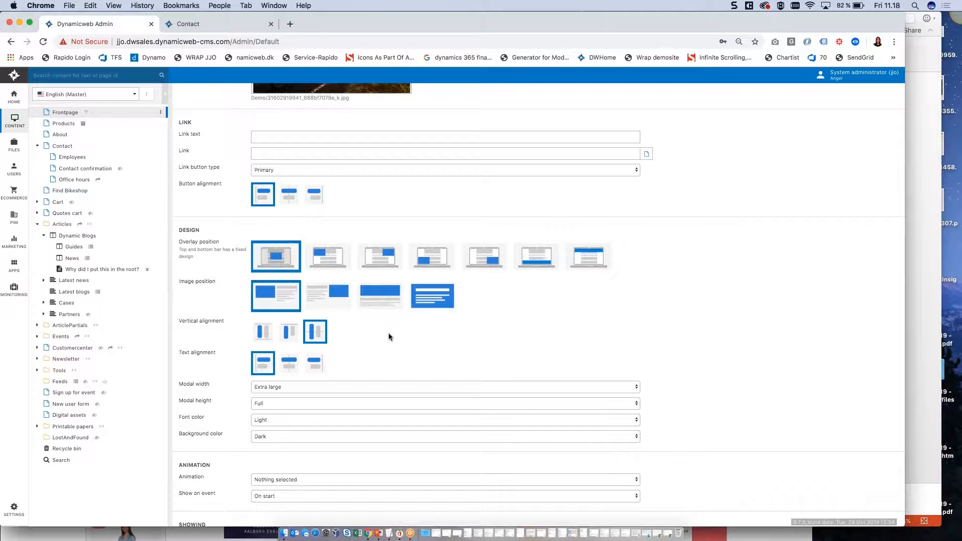
# Step: Set the Bike event overlay's modal width and modal height to Auto and save the paragraph
pyautogui.scroll(-1, 389, 333)
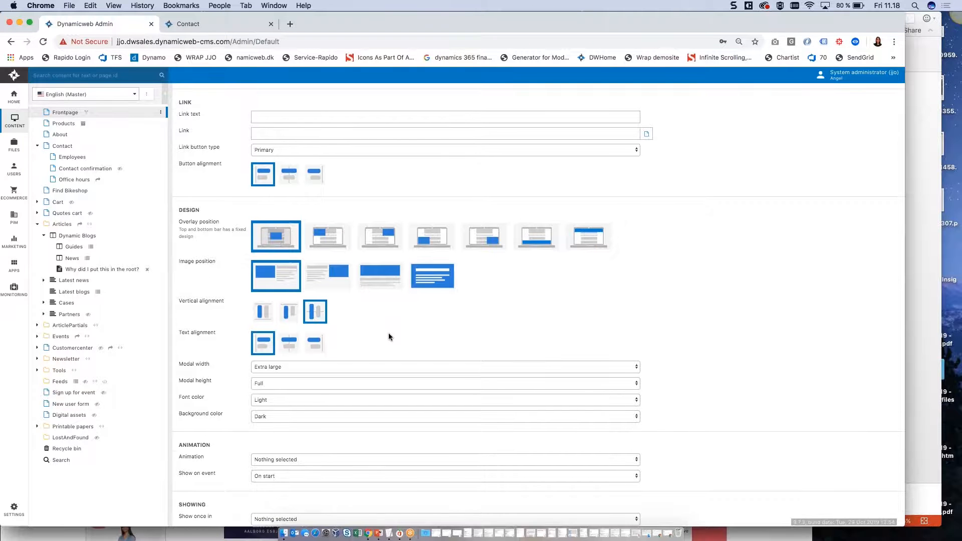
pyautogui.scroll(-1, 389, 334)
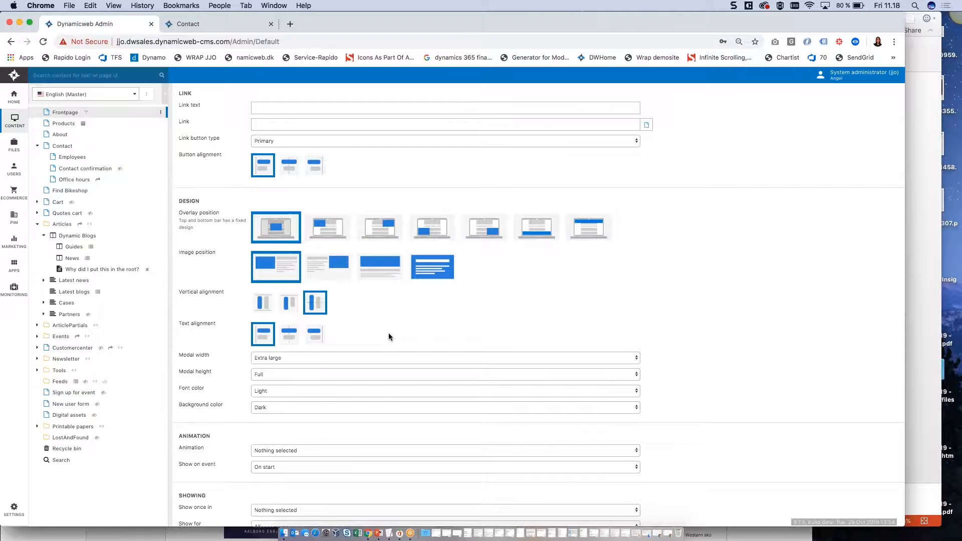
pyautogui.scroll(-3, 389, 332)
pyautogui.click(273, 300)
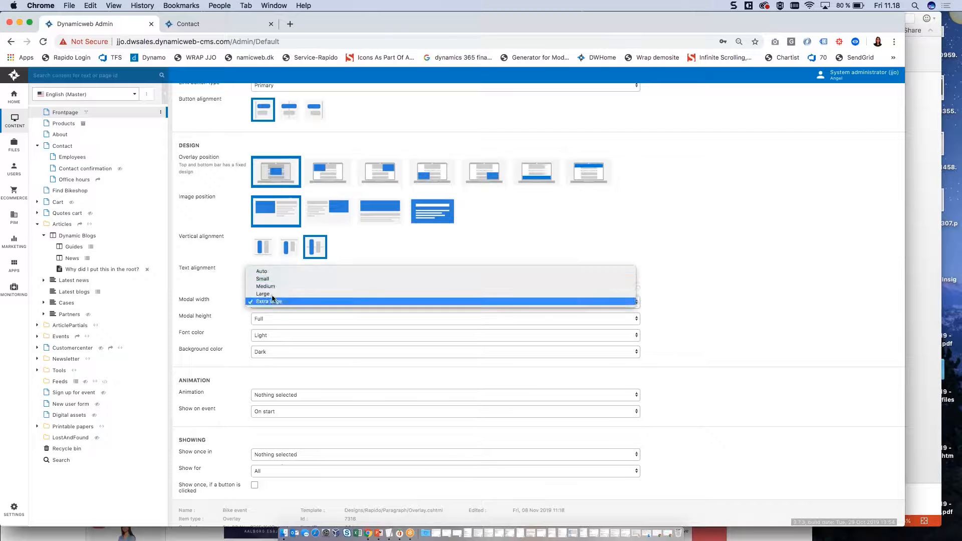
pyautogui.click(263, 271)
pyautogui.click(273, 319)
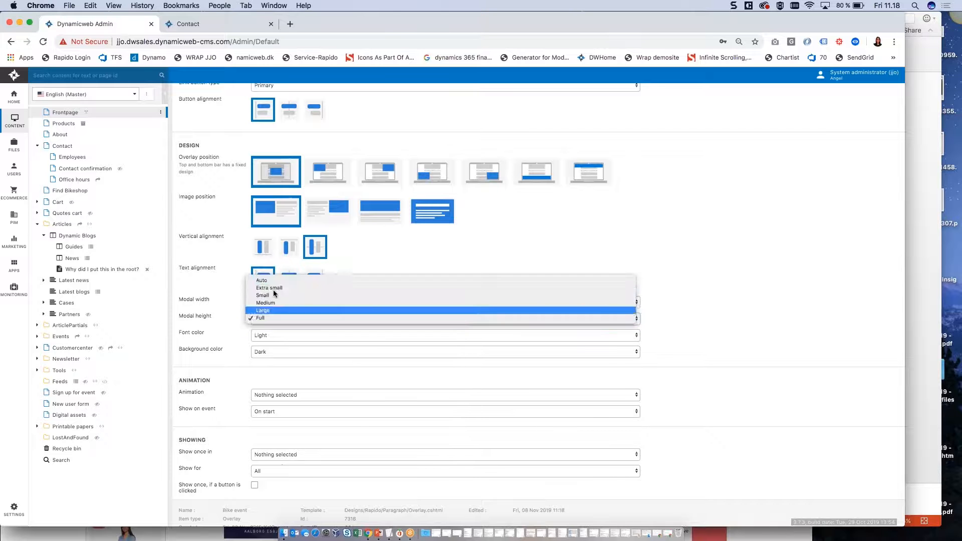
pyautogui.click(385, 288)
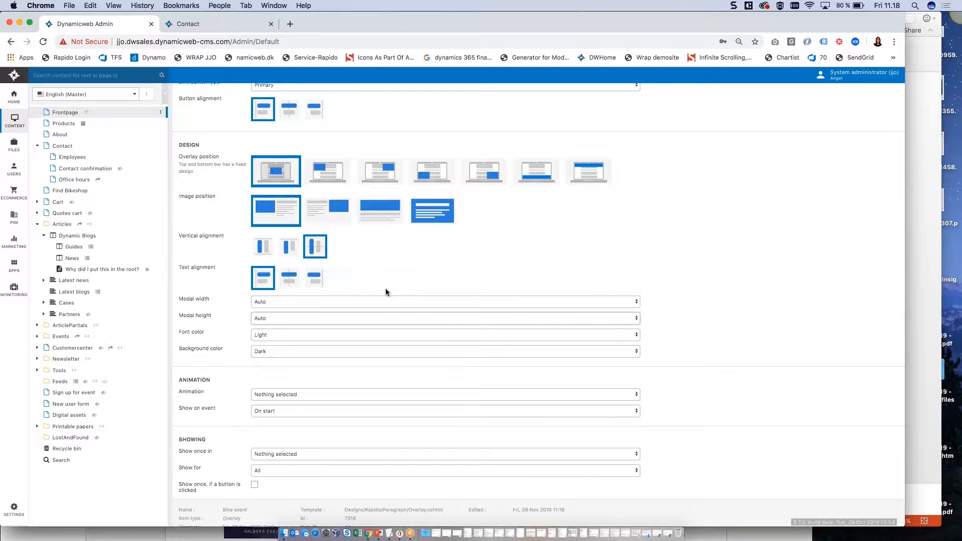
pyautogui.scroll(-1, 246, 323)
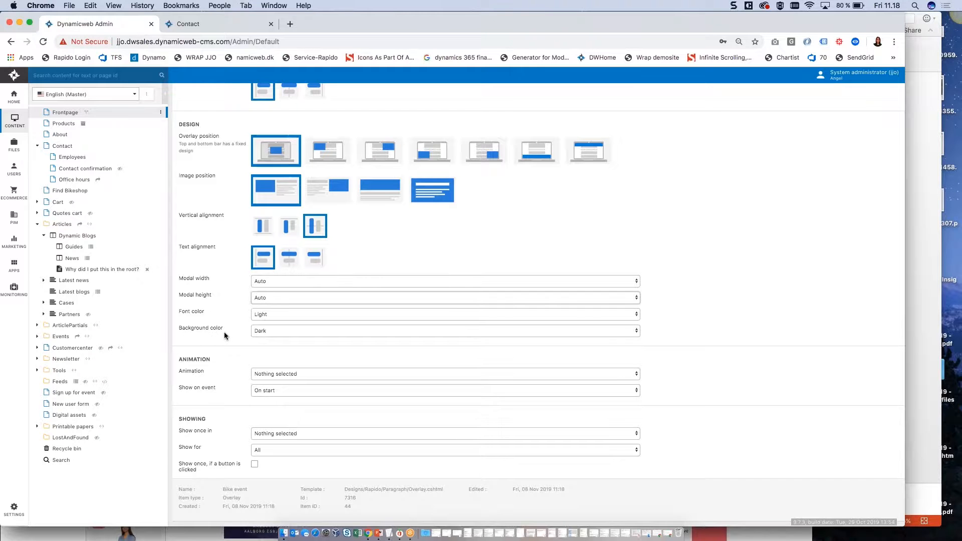
pyautogui.scroll(15, 224, 336)
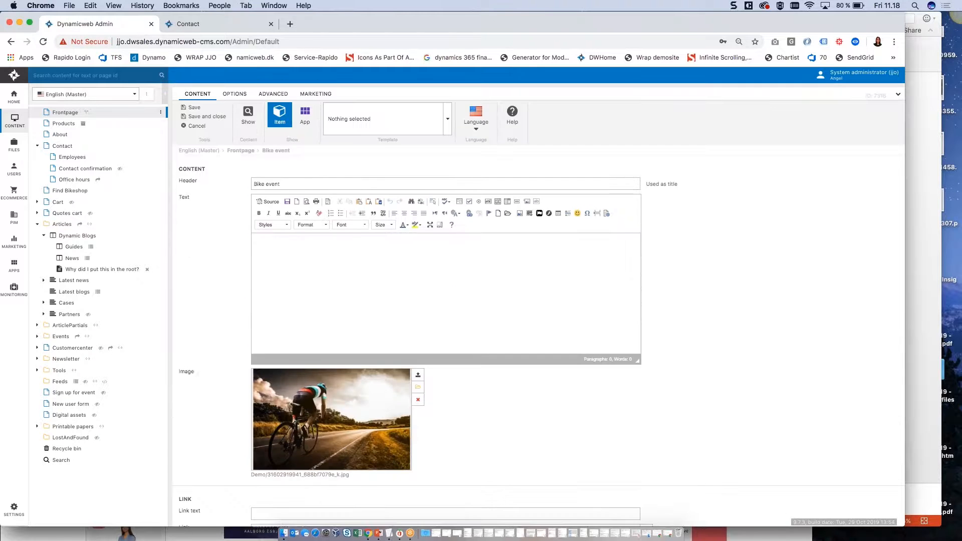
pyautogui.click(192, 107)
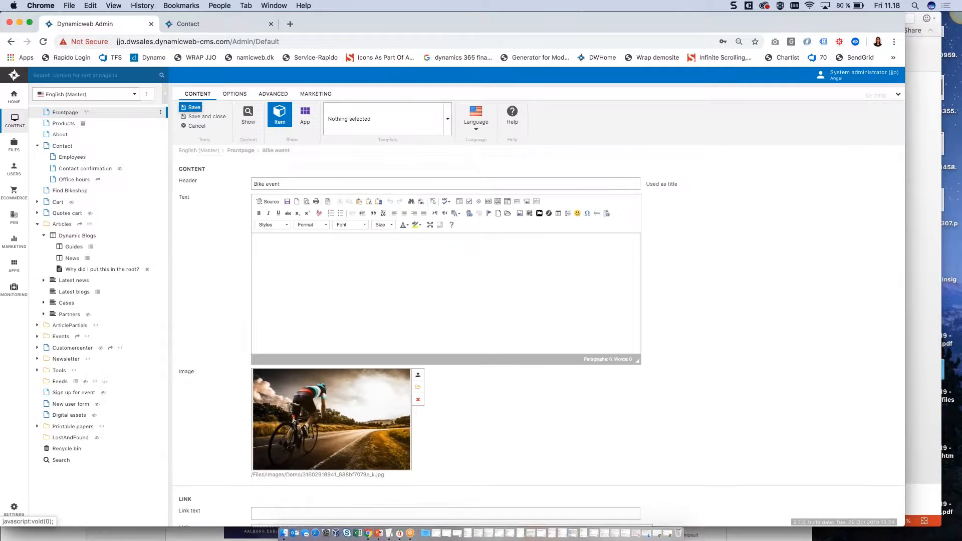
# Step: Attach the Forms for editors app to the Bike event paragraph and select the Event sign up form
pyautogui.click(305, 116)
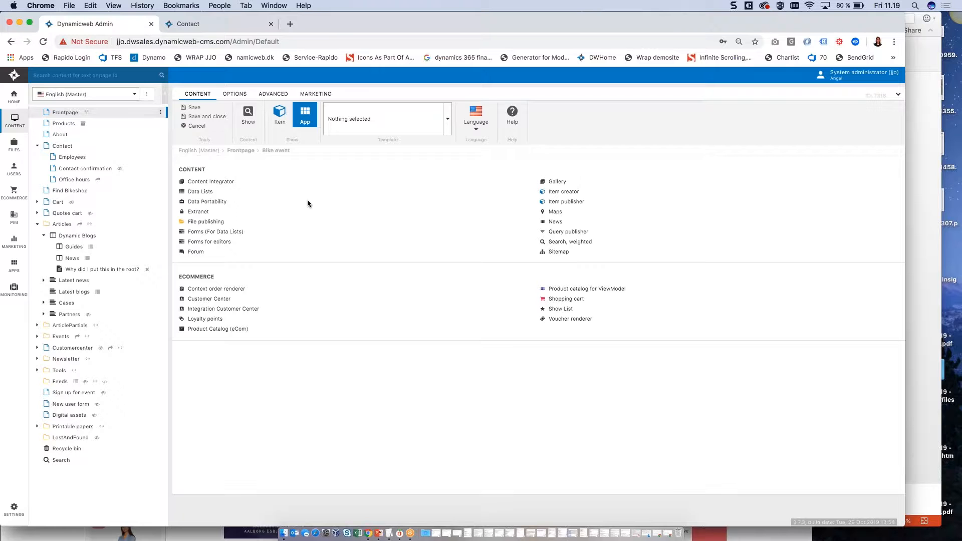
pyautogui.click(221, 245)
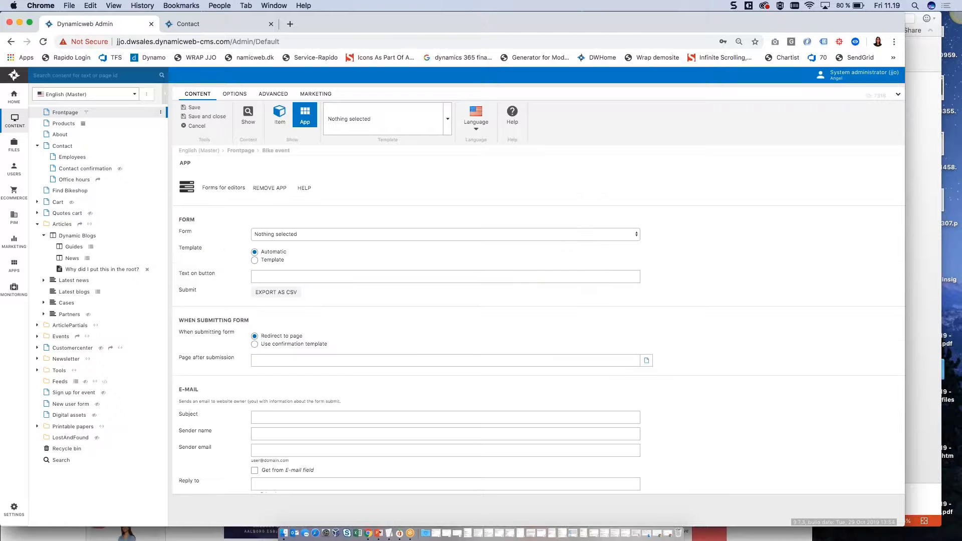
pyautogui.click(261, 234)
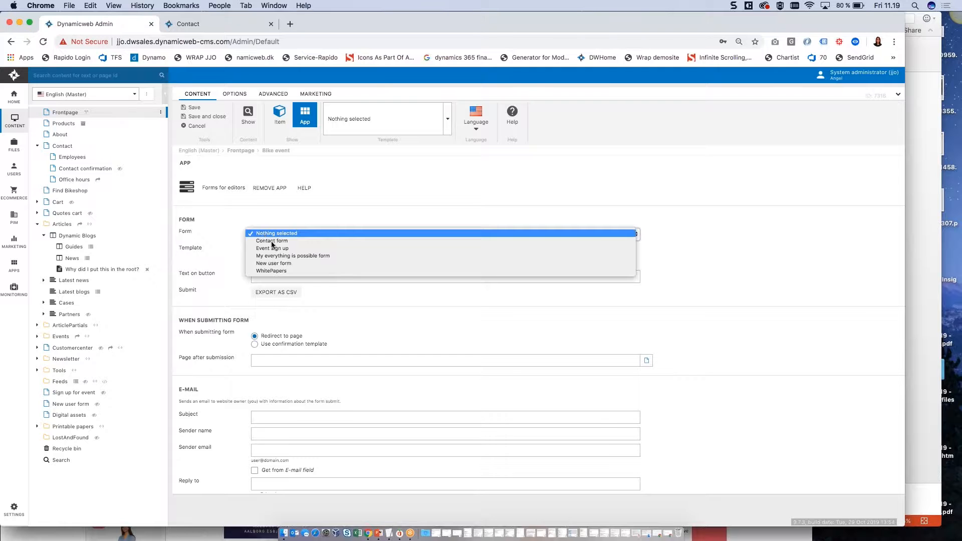
pyautogui.click(273, 248)
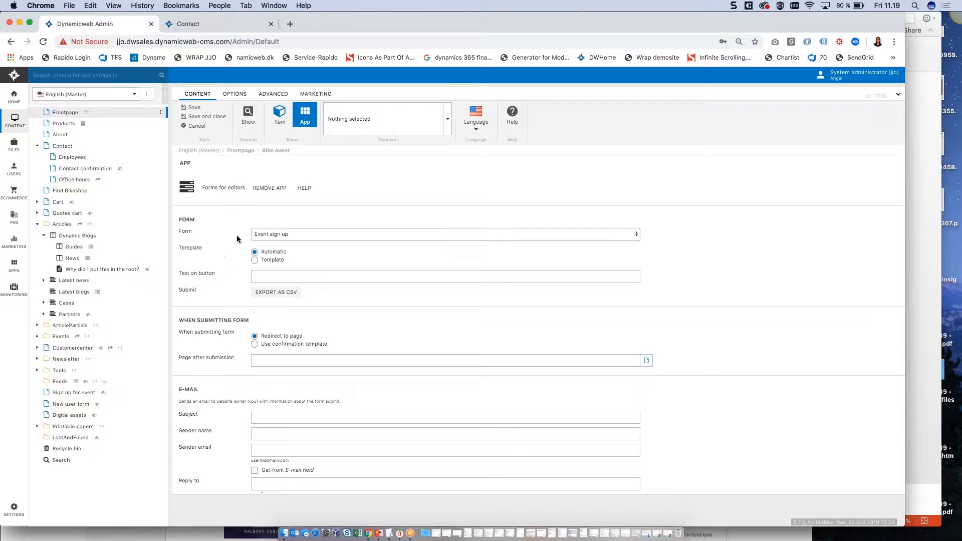
# Step: Use the custom template Default.cshtml for the sign-up form and save the Bike event paragraph
pyautogui.click(254, 260)
pyautogui.click(351, 276)
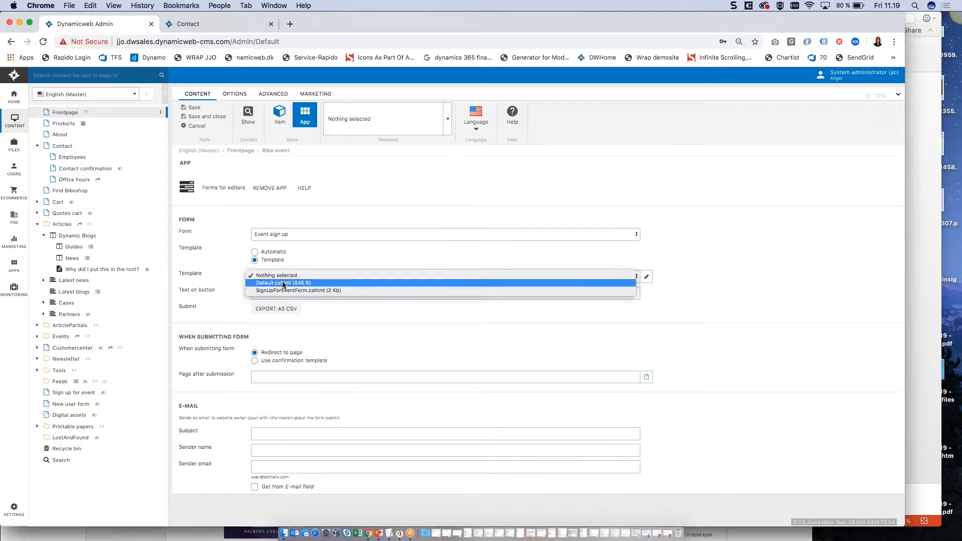
pyautogui.click(280, 285)
pyautogui.click(196, 107)
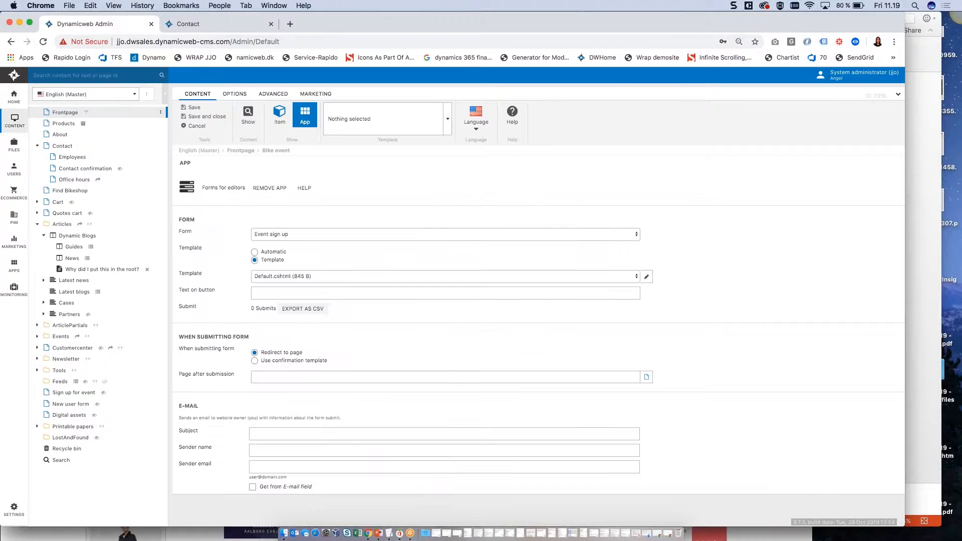
# Step: Check the Bike event pop-up on the website's frontpage, close it and return to the Dynamicweb admin
pyautogui.click(208, 26)
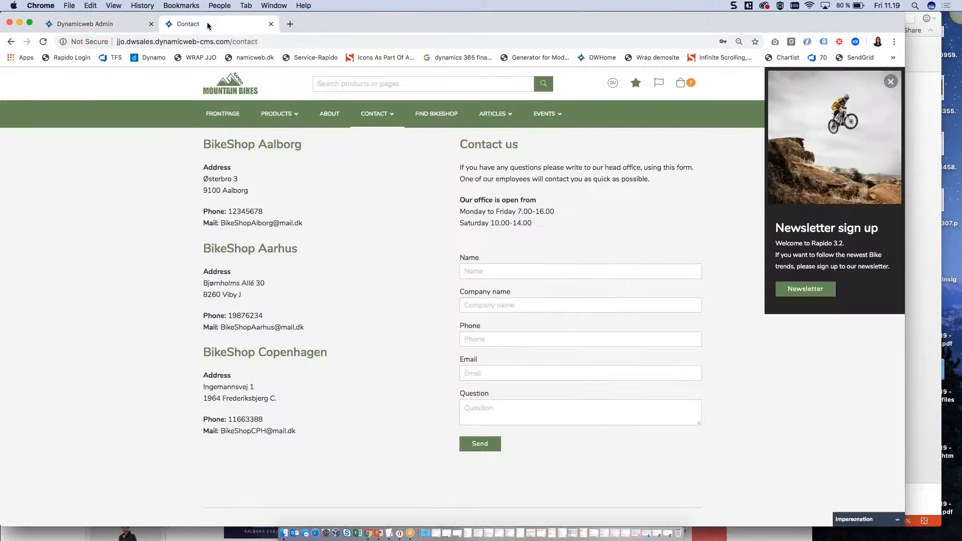
pyautogui.click(228, 115)
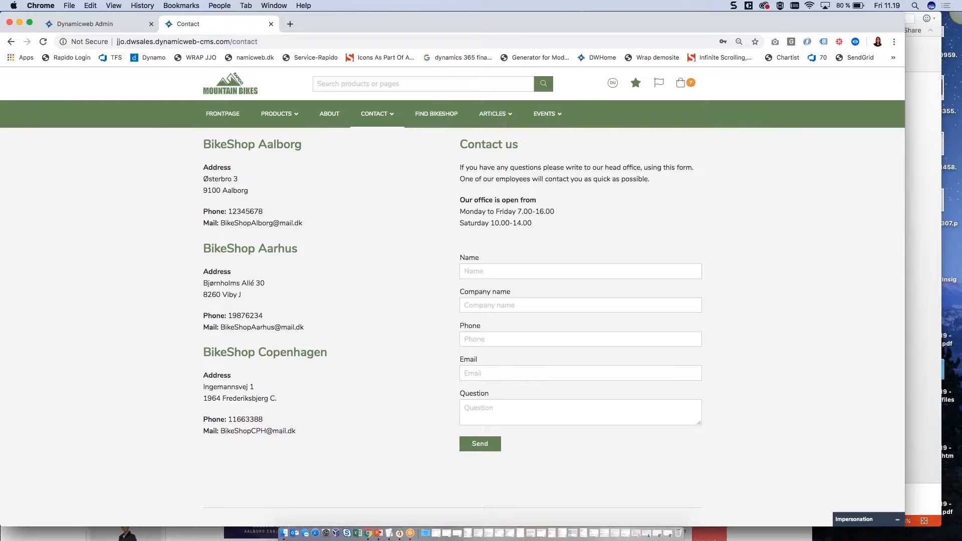
pyautogui.click(226, 116)
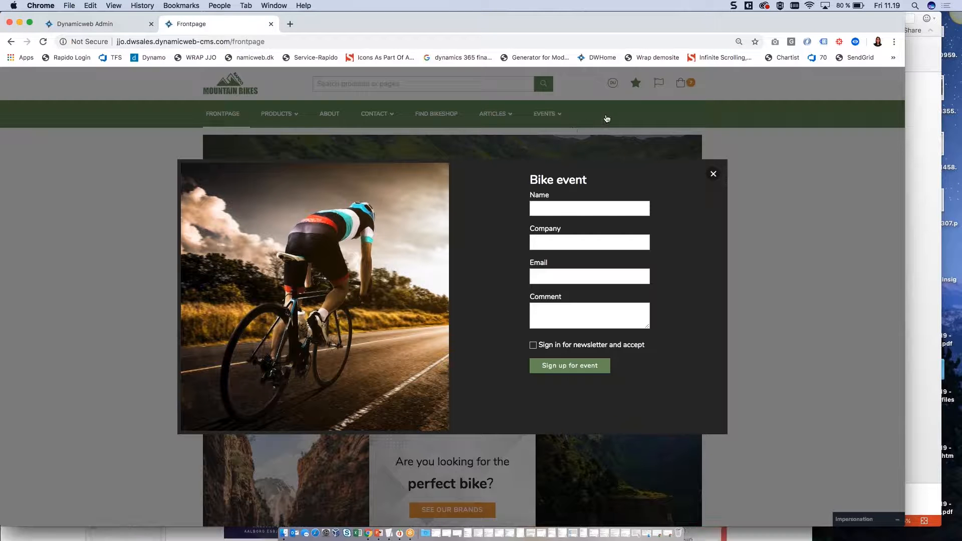
pyautogui.click(817, 174)
pyautogui.click(85, 24)
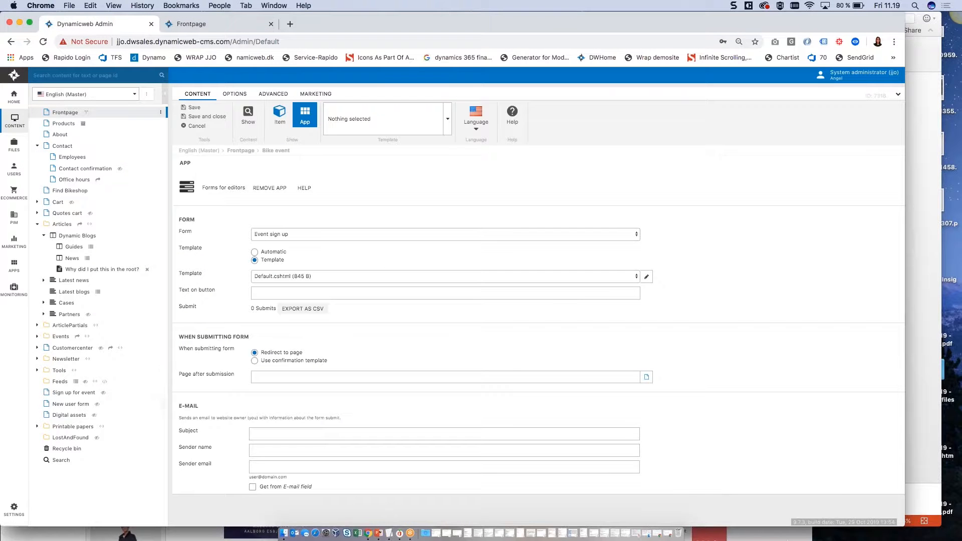
# Step: Switch to the PowerPoint presentation and show slide 6, Dynamic list & article
pyautogui.click(926, 495)
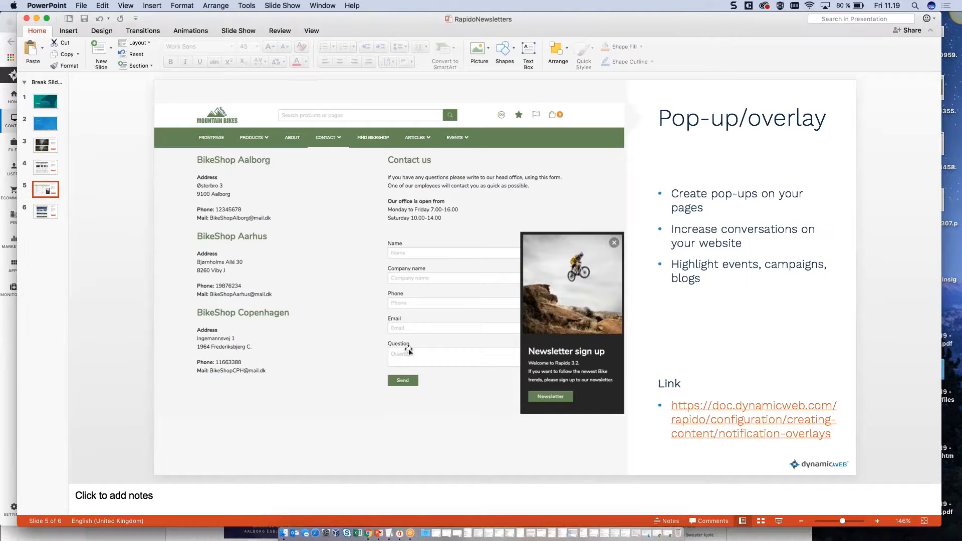
pyautogui.click(53, 214)
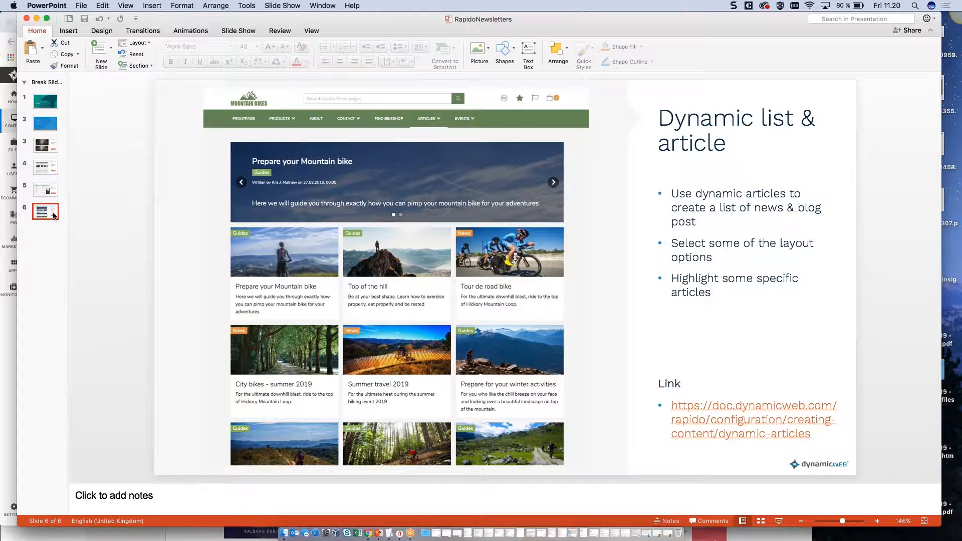
# Step: Switch back to Chrome, collapse the Contact branch in the page tree and open the Dynamic Blogs page settings
pyautogui.click(3, 386)
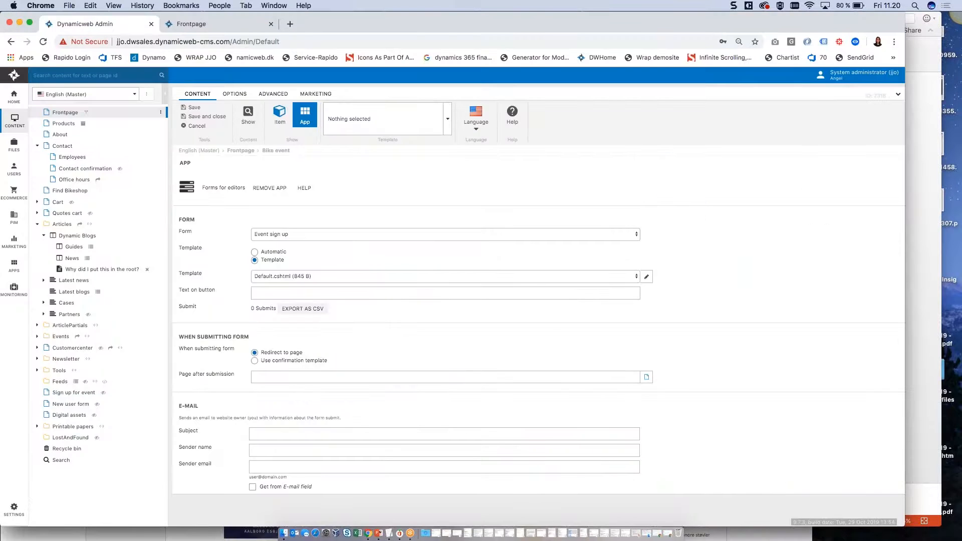
pyautogui.click(37, 146)
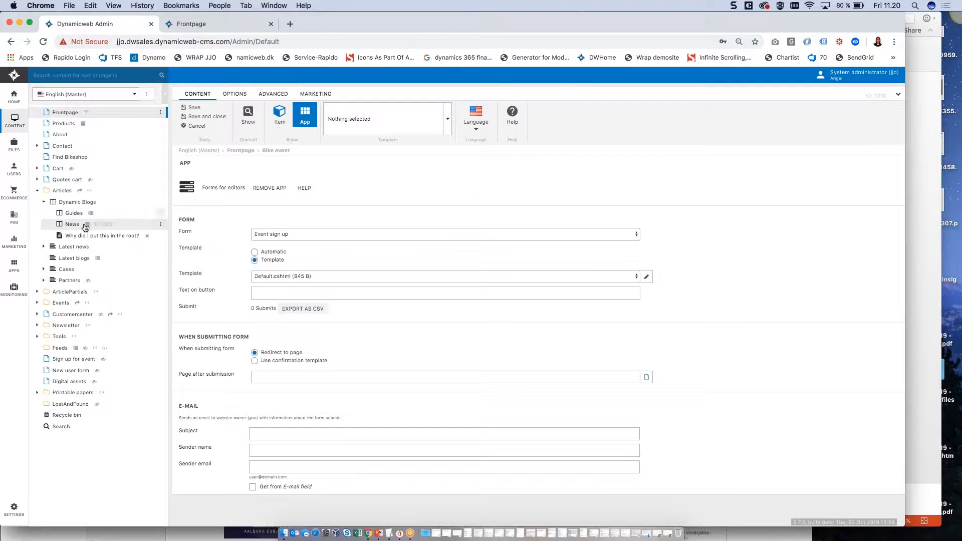
pyautogui.click(78, 204)
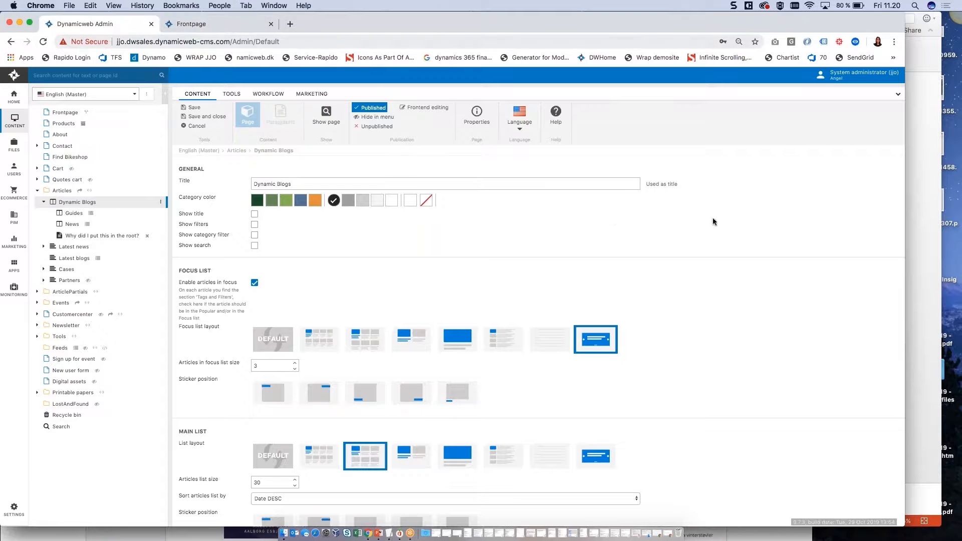
# Step: Narrow the admin browser window and place the website tab in its own window beside it
pyautogui.moveTo(904, 466); pyautogui.dragTo(599, 453)
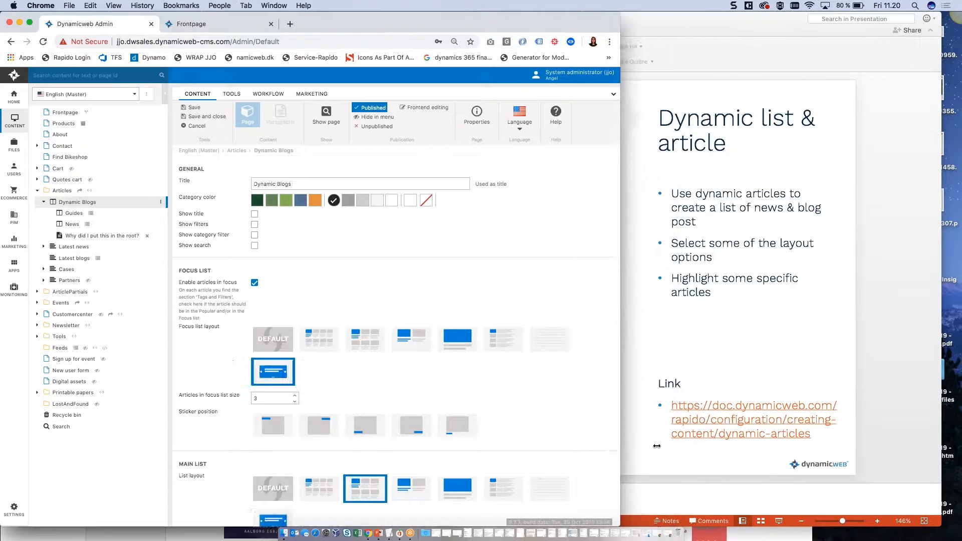
pyautogui.moveTo(198, 26); pyautogui.dragTo(887, 26)
pyautogui.moveTo(599, 27); pyautogui.dragTo(630, 17)
# Step: Open the Dynamic Blogs page on the website and look over its focus slider and article list
pyautogui.moveTo(704, 120)
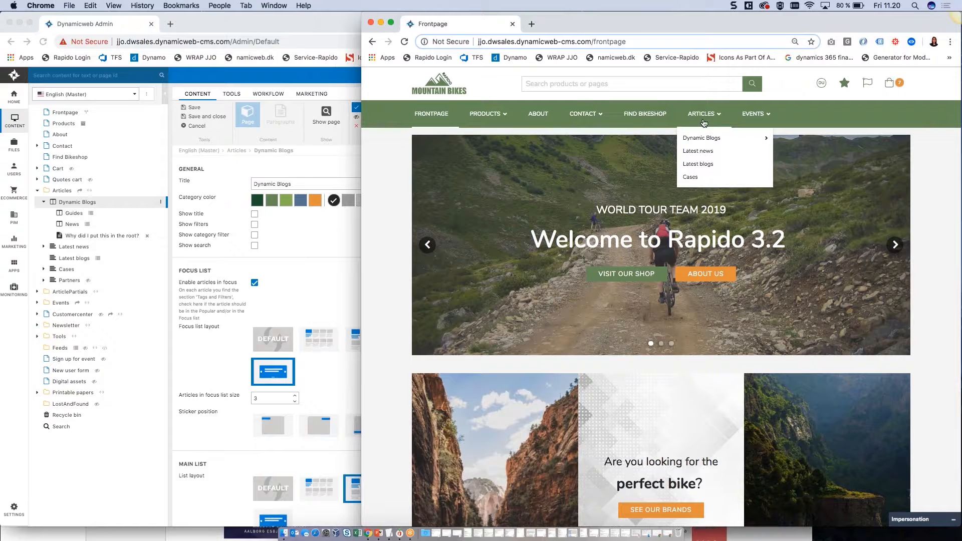
pyautogui.click(699, 138)
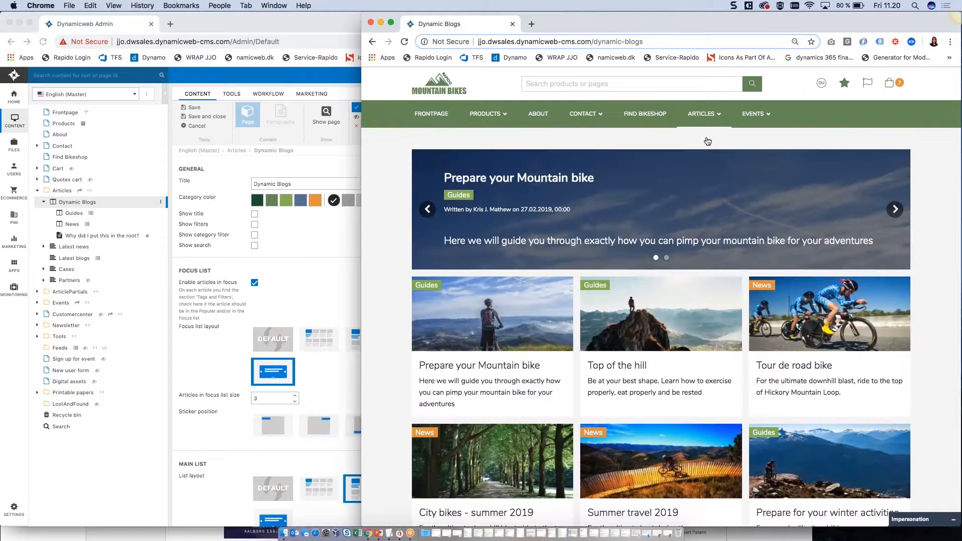
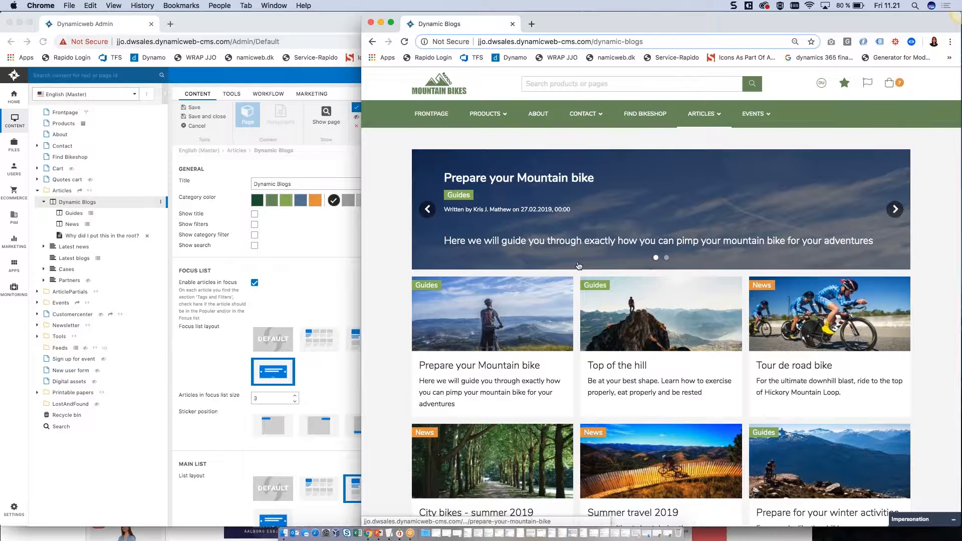
pyautogui.scroll(-1, 604, 190)
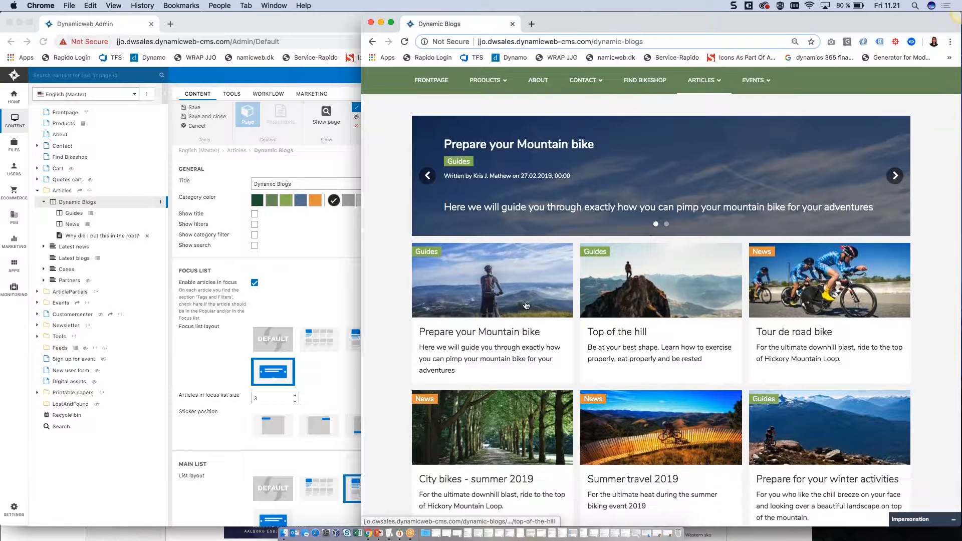
pyautogui.scroll(-6, 650, 302)
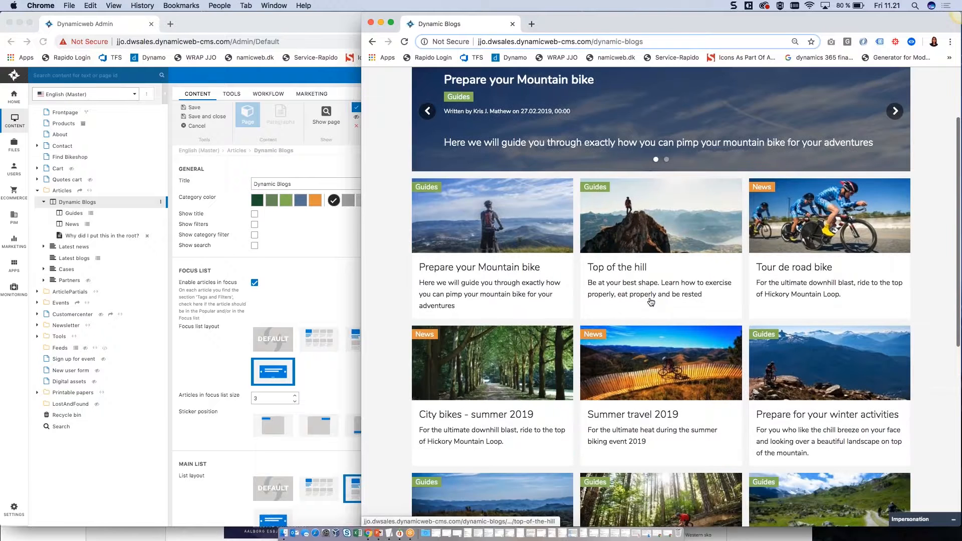
pyautogui.scroll(7, 651, 302)
# Step: Try the two-column large-image layout for the Dynamic Blogs focus list and review the reloaded website page
pyautogui.click(296, 295)
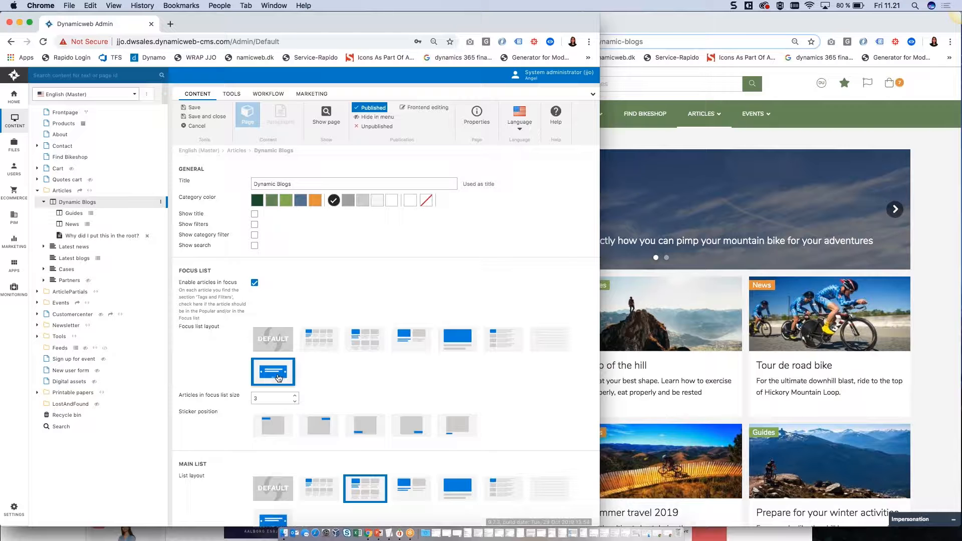
pyautogui.click(411, 339)
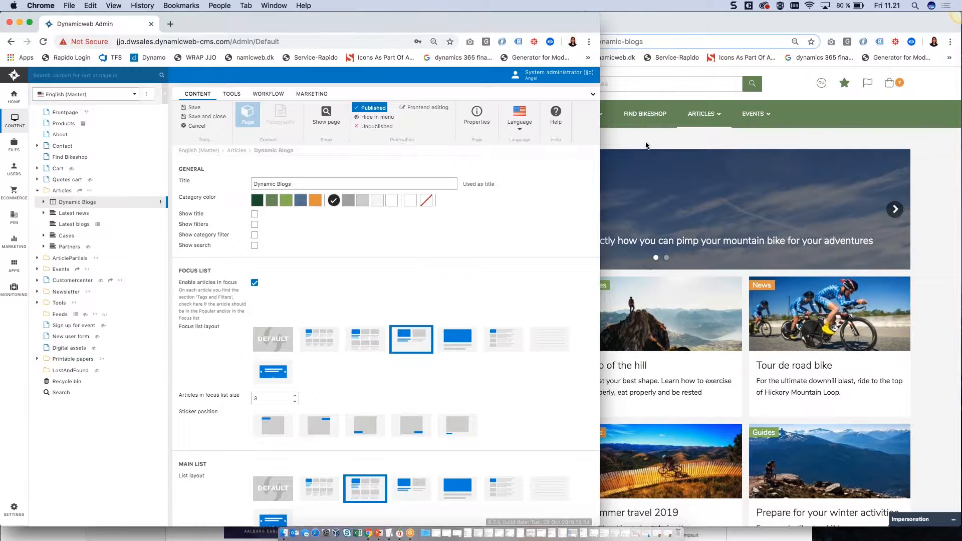
pyautogui.click(645, 145)
pyautogui.click(405, 42)
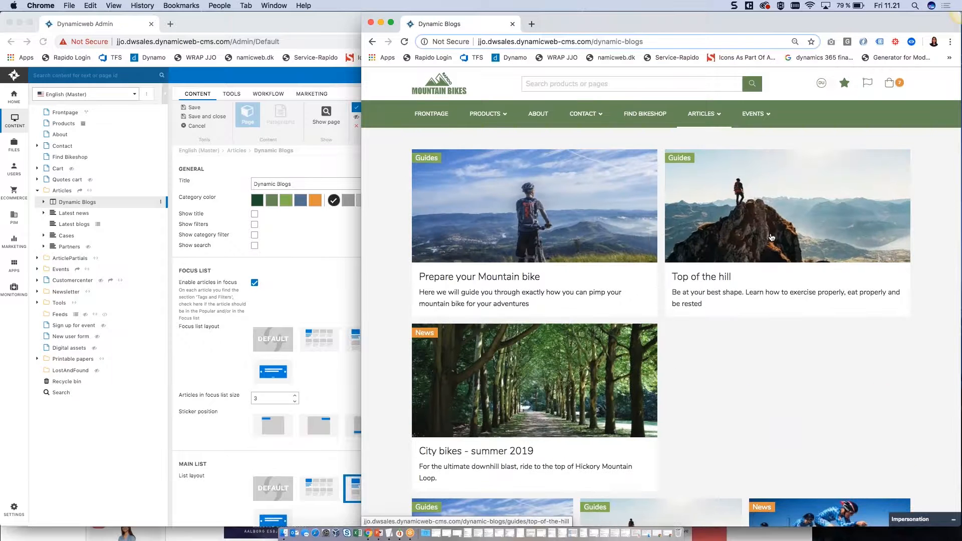
pyautogui.scroll(-5, 630, 378)
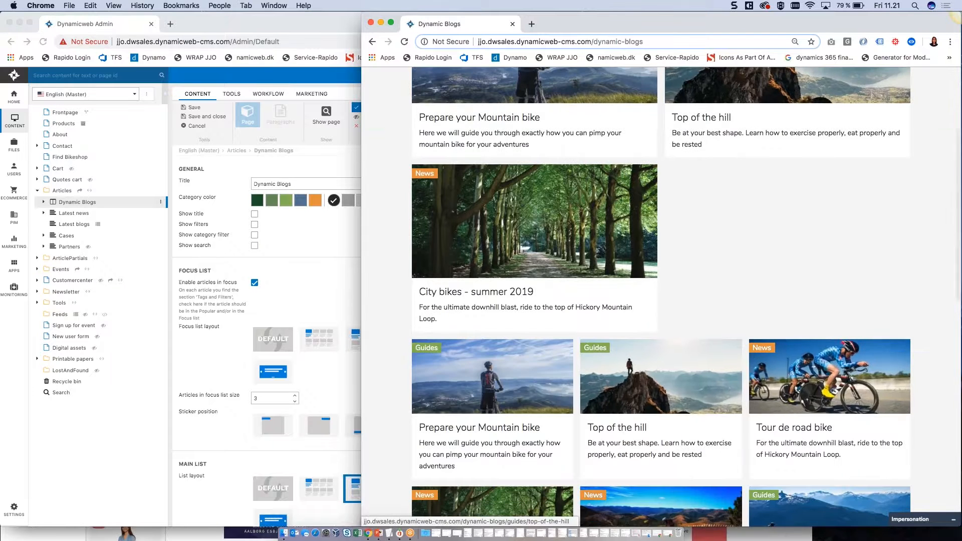
pyautogui.scroll(-1, 630, 377)
# Step: Save Dynamic Blogs with the slider layout for the focus list and the four-column grid for the main list, and reload the website page
pyautogui.click(273, 371)
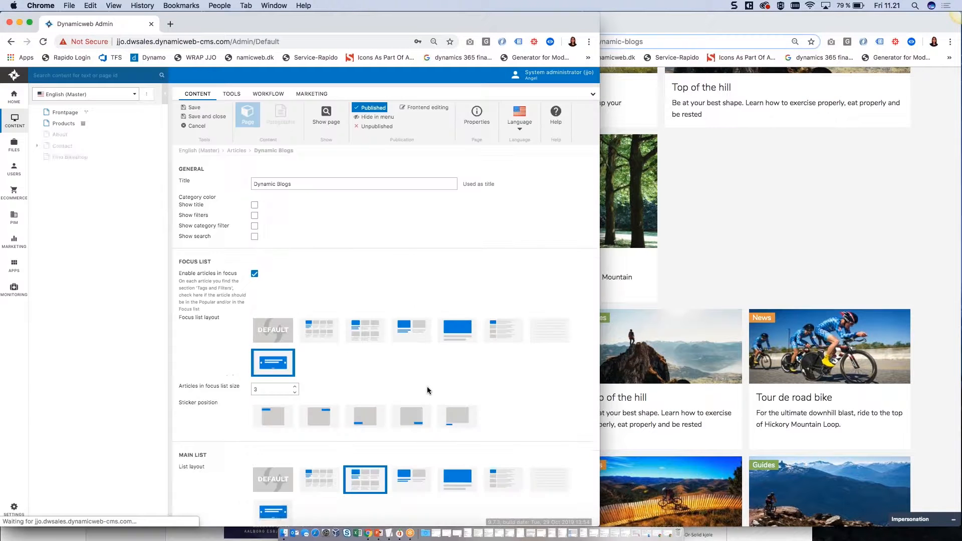
pyautogui.scroll(-5, 427, 390)
pyautogui.scroll(-1, 427, 386)
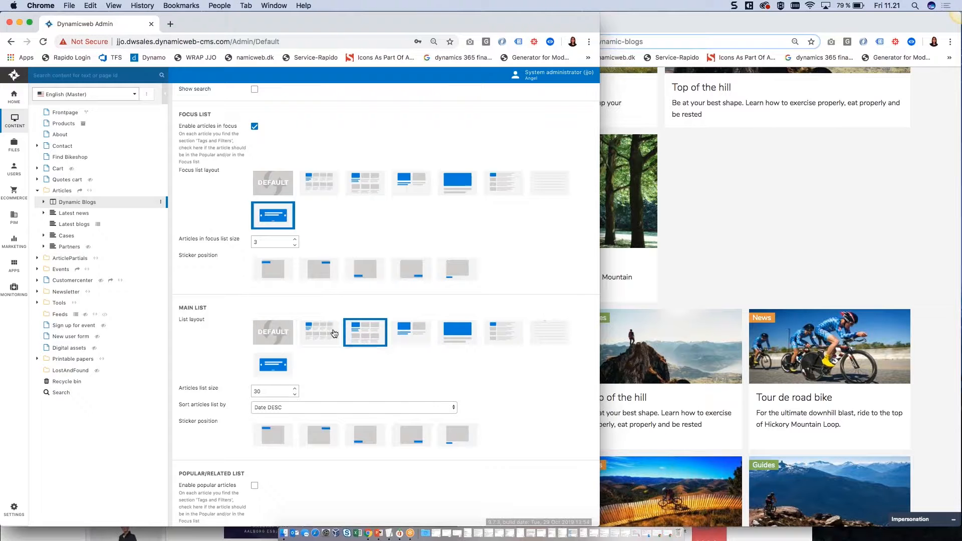
pyautogui.click(319, 340)
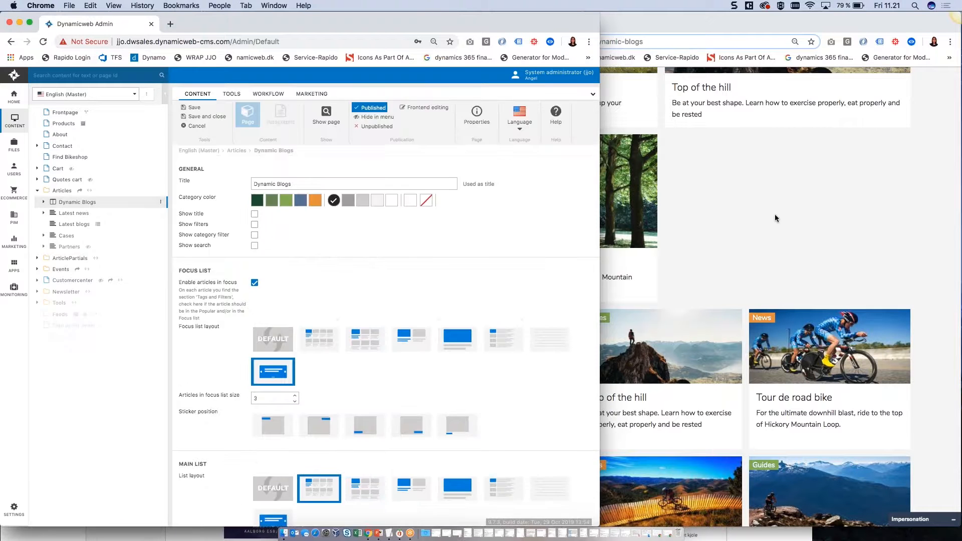
pyautogui.click(775, 214)
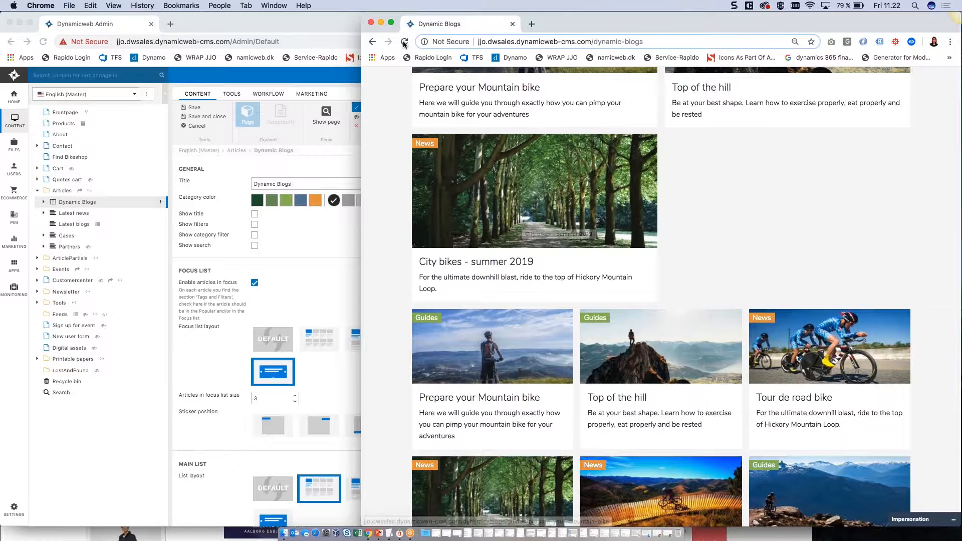
pyautogui.press('super+r')
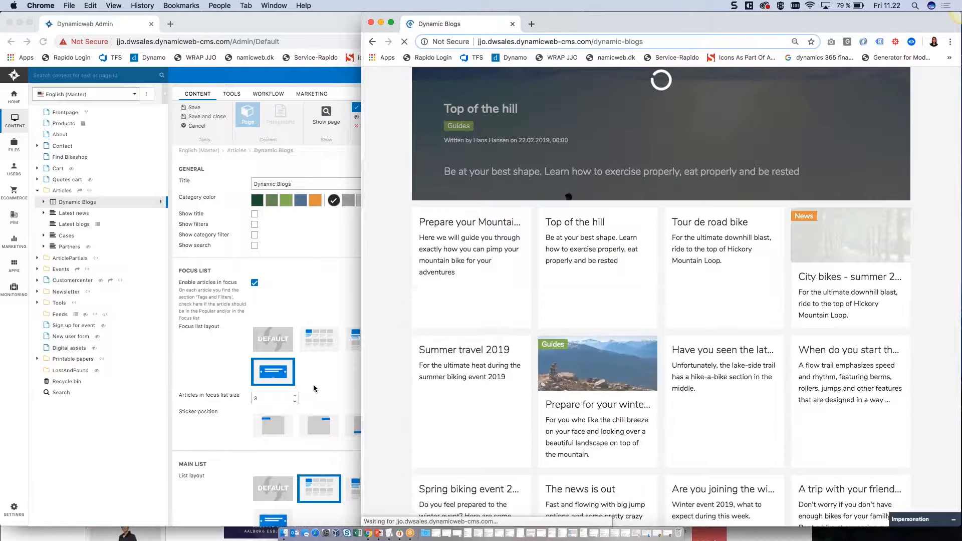
# Step: Set the focus list's sticker position to the fifth option, below the image, save Dynamic Blogs and reload the website page
pyautogui.click(314, 384)
pyautogui.scroll(-1, 451, 400)
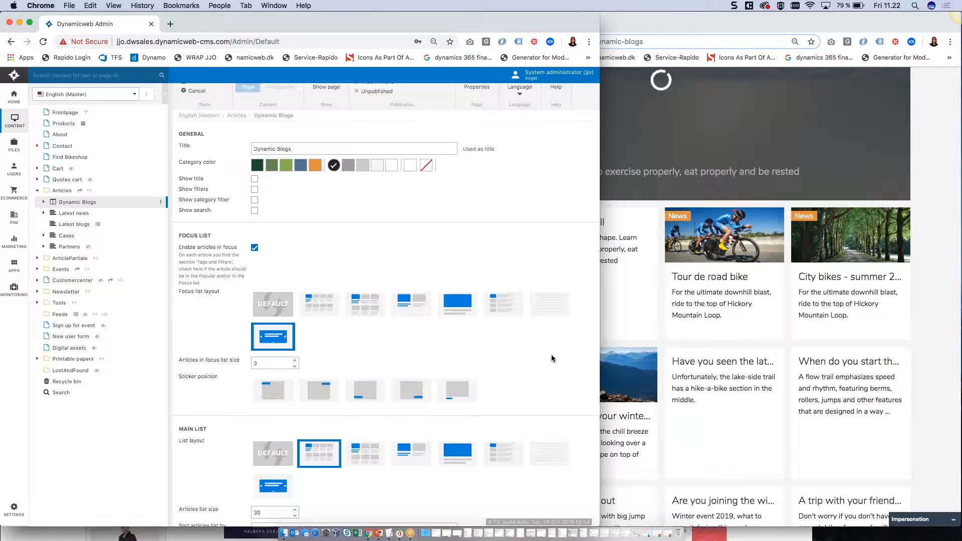
pyautogui.click(463, 393)
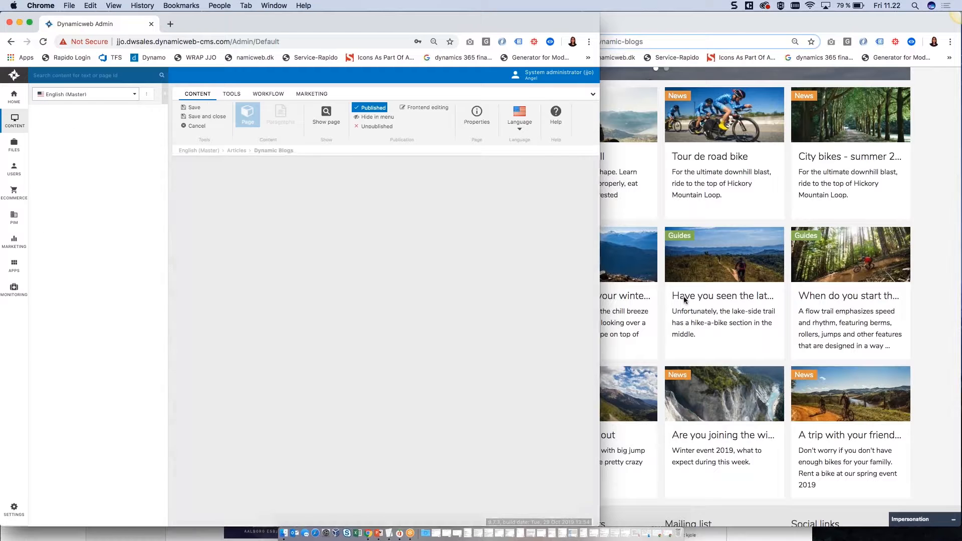
pyautogui.click(652, 223)
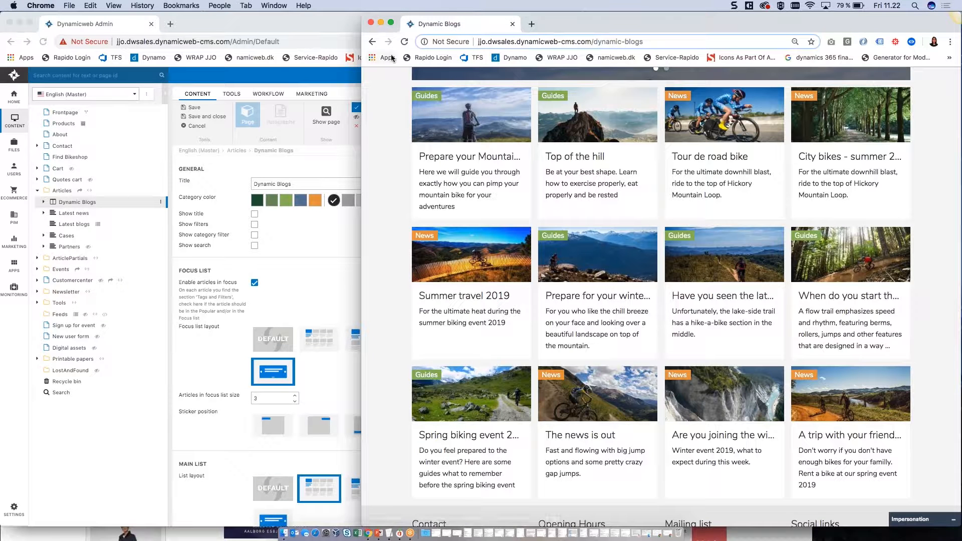
pyautogui.click(405, 43)
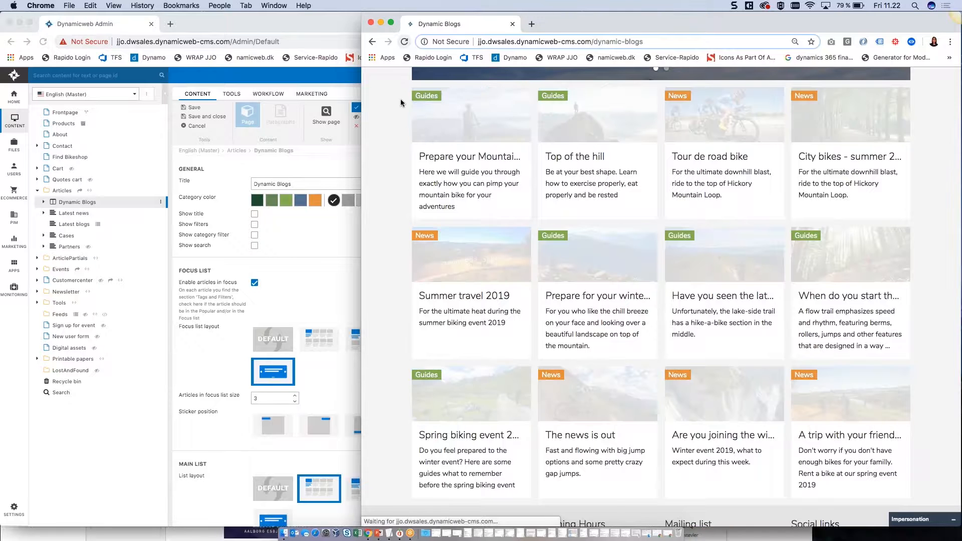
pyautogui.click(194, 108)
pyautogui.click(194, 107)
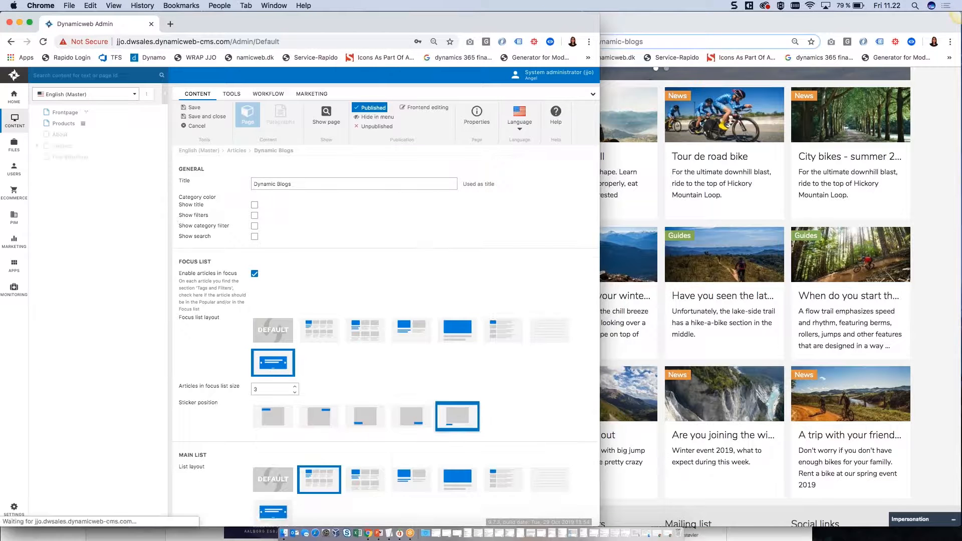
# Step: Set the sticker position to the first option for the focus list and the fifth for the main list, save, and reload the website page
pyautogui.scroll(-3, 277, 360)
pyautogui.click(277, 360)
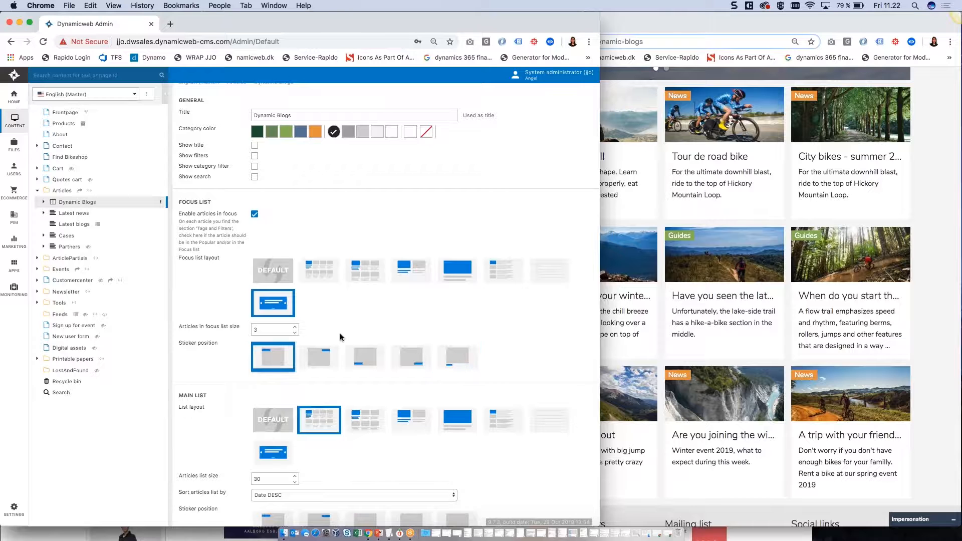
pyautogui.scroll(-3, 340, 336)
pyautogui.click(456, 446)
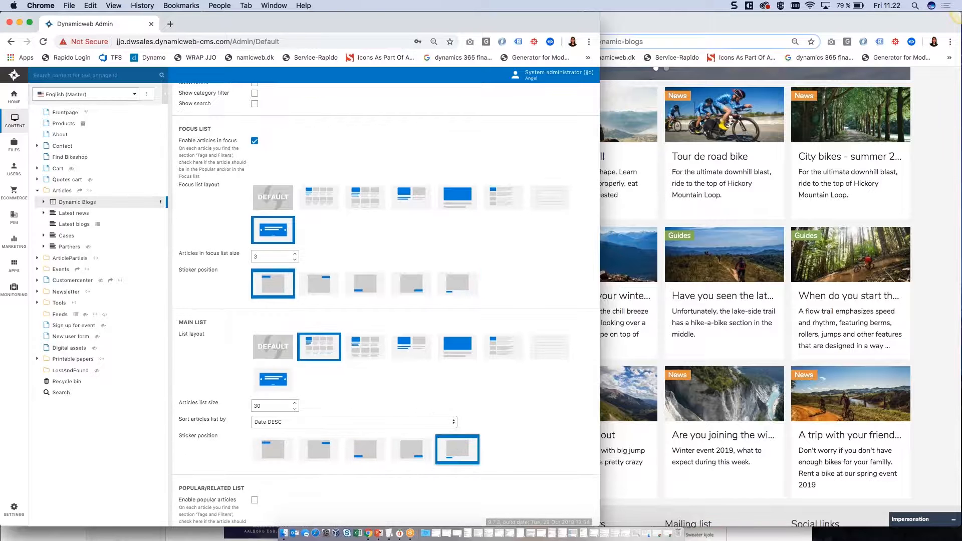
pyautogui.scroll(6, 476, 426)
pyautogui.click(683, 225)
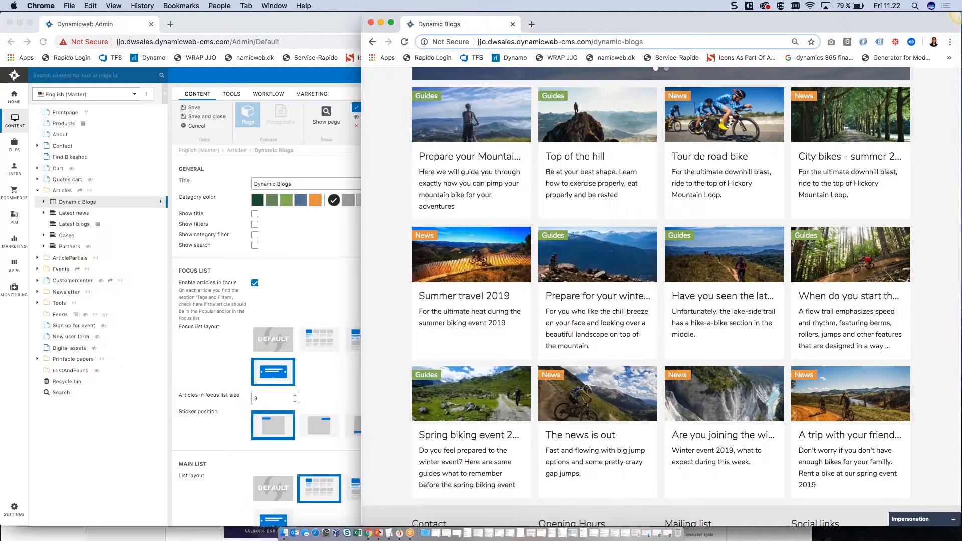
pyautogui.press('super+r')
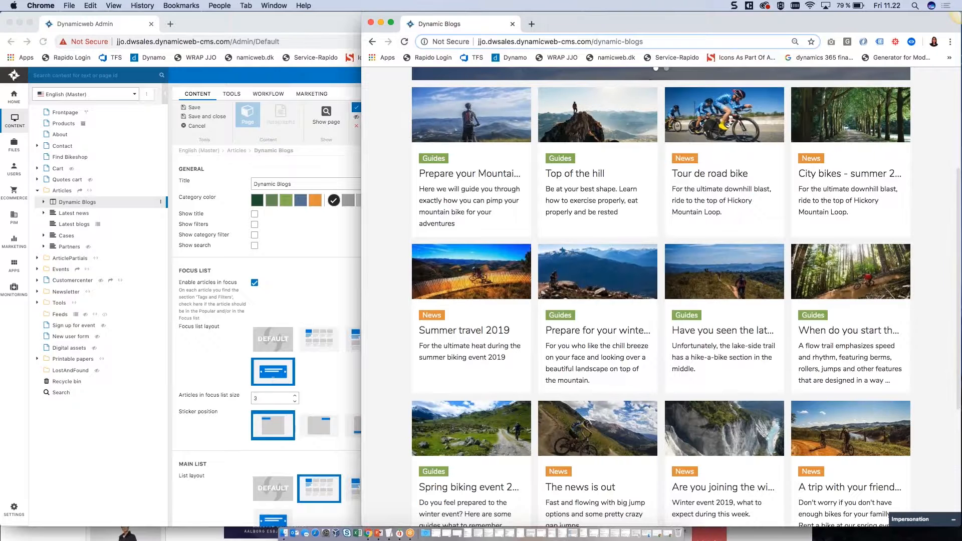
pyautogui.scroll(4, 567, 210)
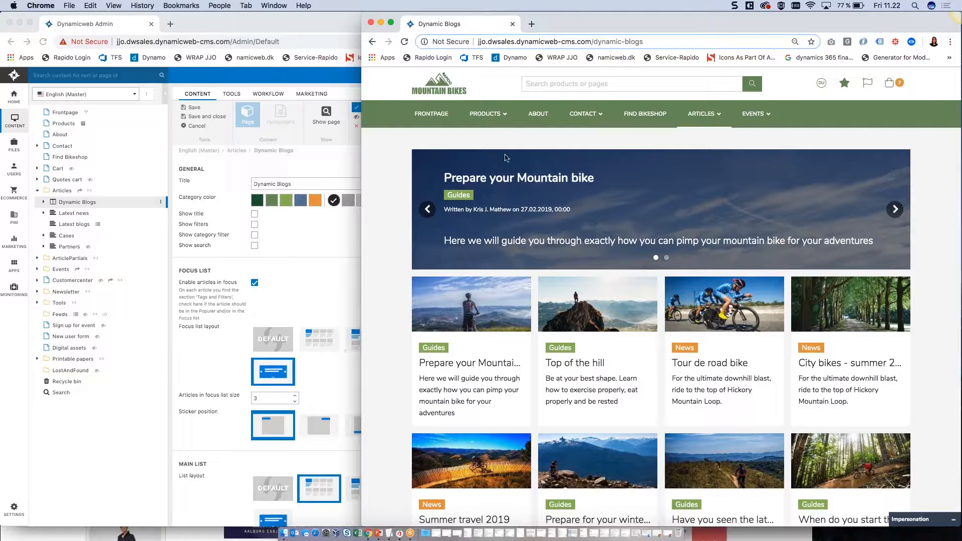
# Step: Enable Show search on Dynamic Blogs, save it and reload the website page
pyautogui.moveTo(635, 24); pyautogui.dragTo(606, 25)
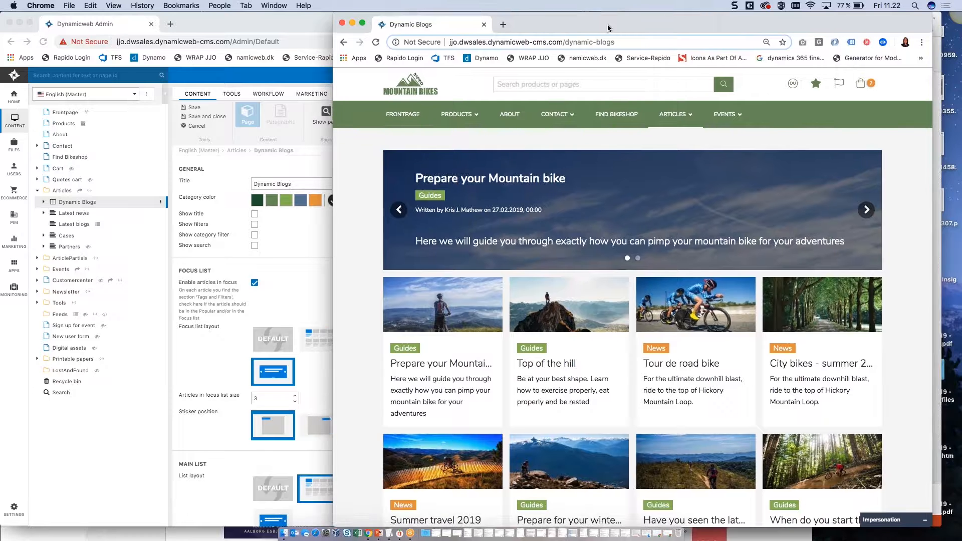
pyautogui.click(260, 276)
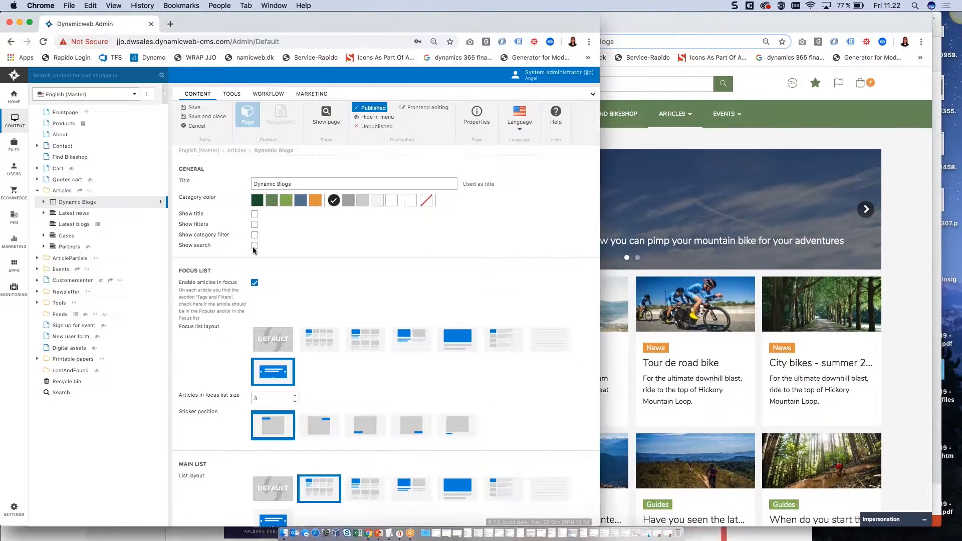
pyautogui.click(254, 246)
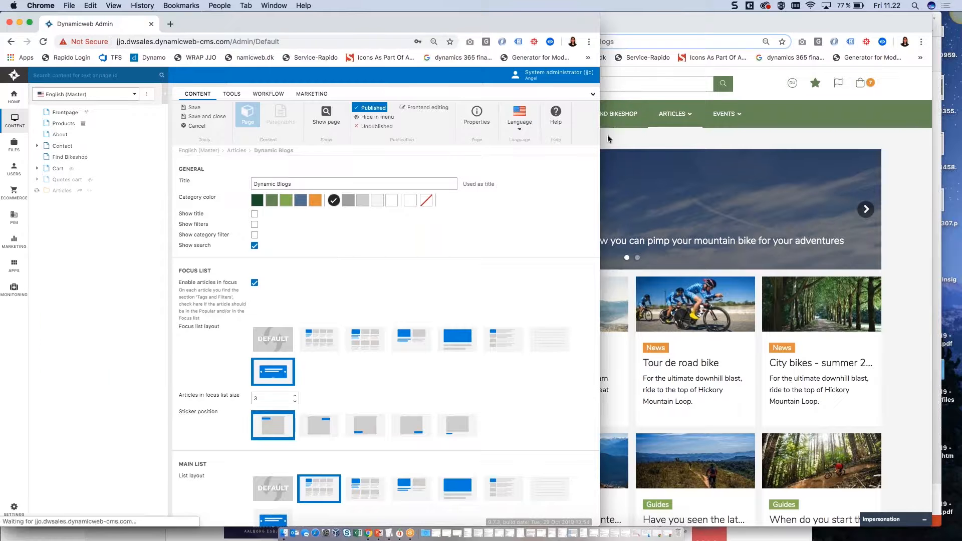
pyautogui.click(647, 101)
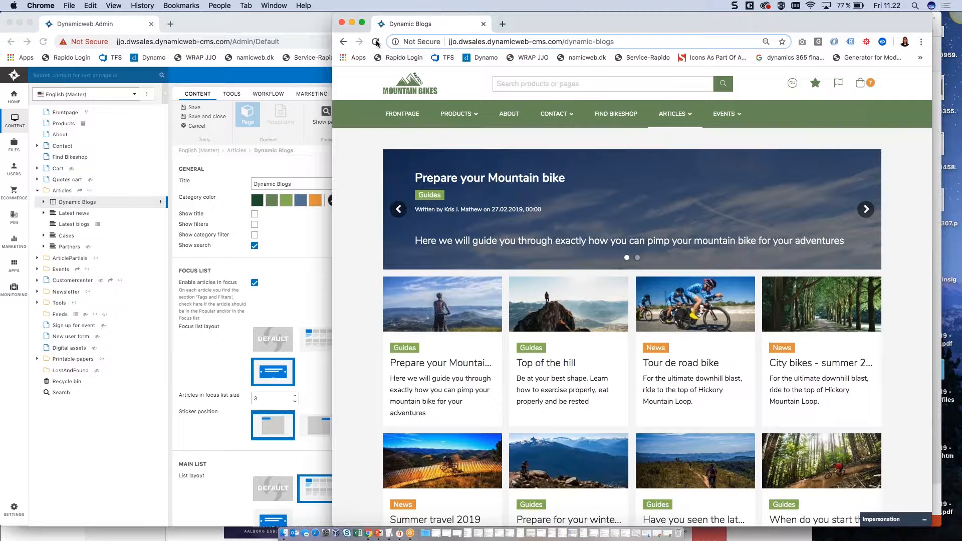
pyautogui.click(375, 42)
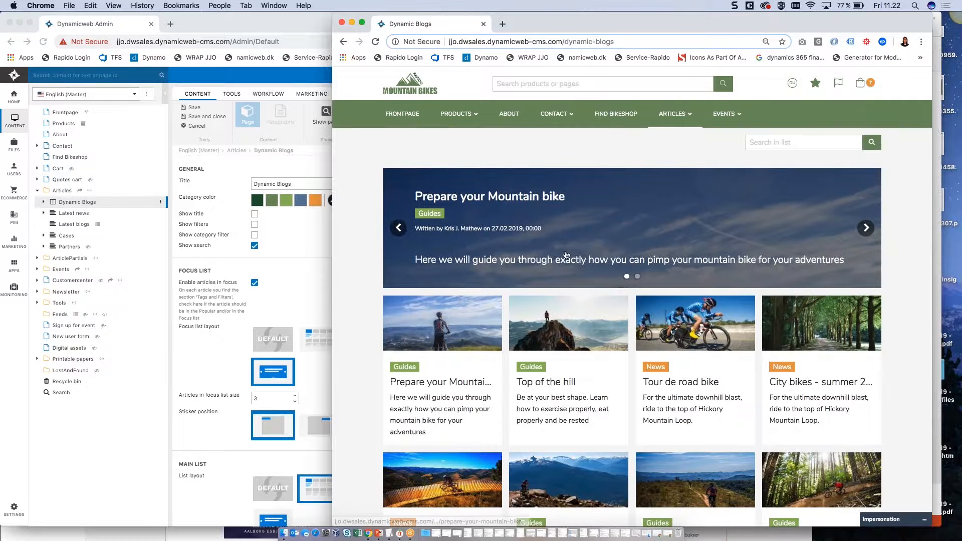
# Step: Search the website's article list for "Top of", then clear the search to list all articles again
pyautogui.scroll(-1, 566, 254)
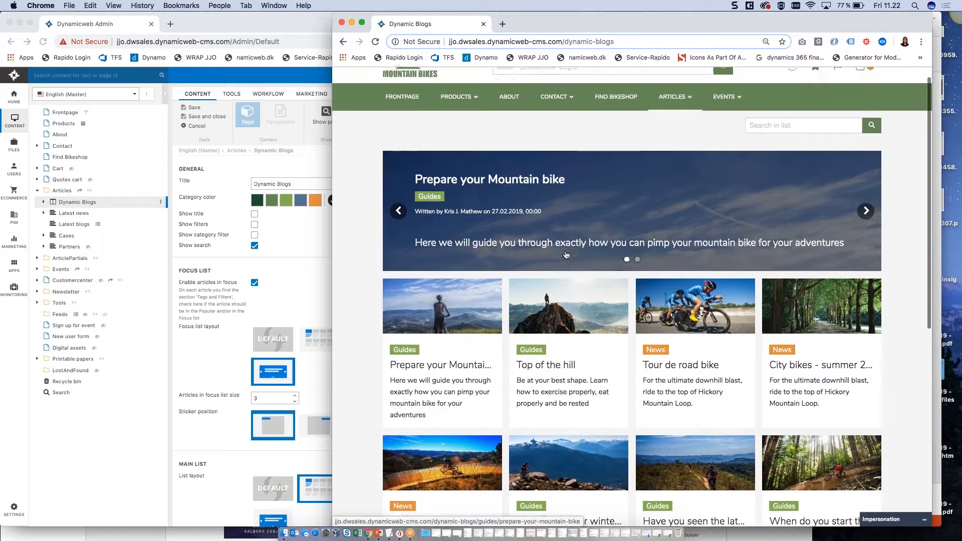
pyautogui.scroll(1, 566, 254)
pyautogui.click(821, 144)
pyautogui.write('Top of')
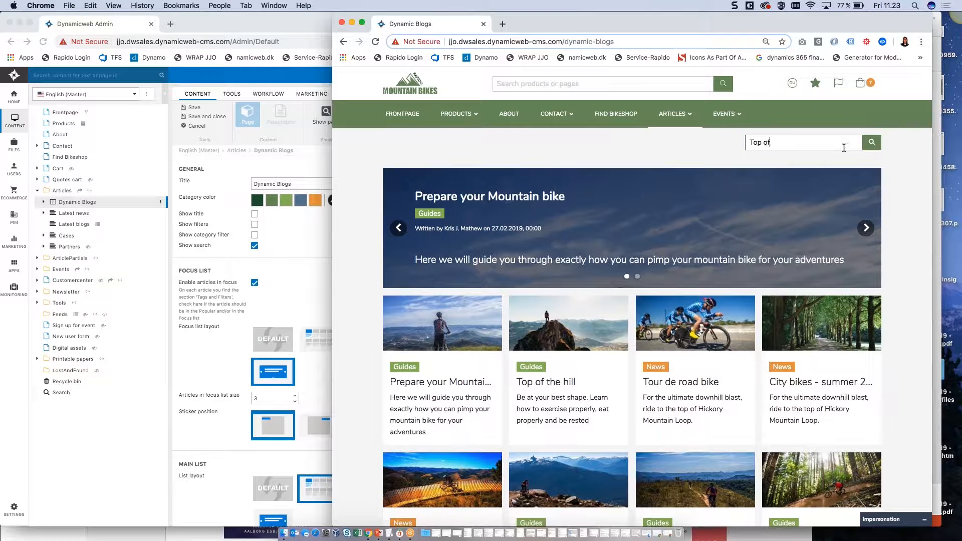
pyautogui.click(871, 144)
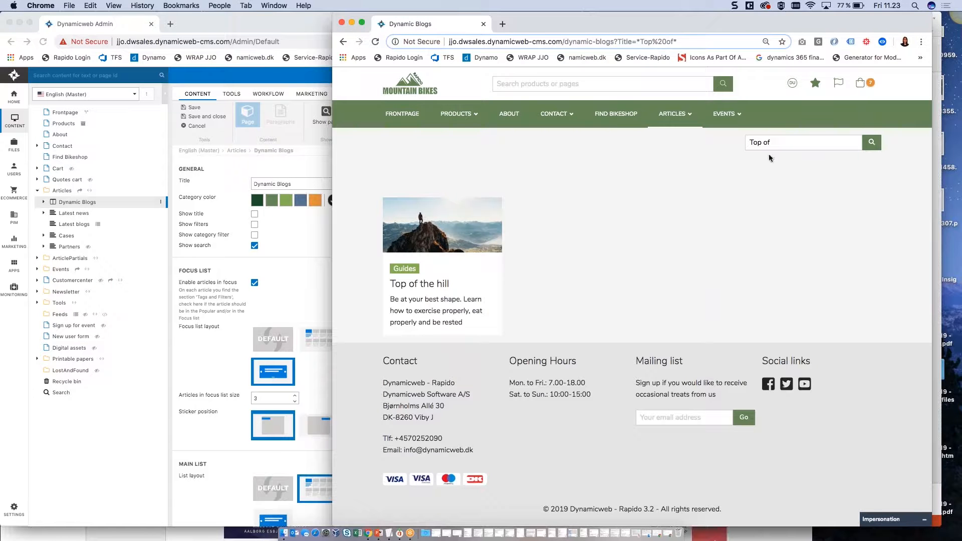
pyautogui.moveTo(774, 146); pyautogui.dragTo(731, 142)
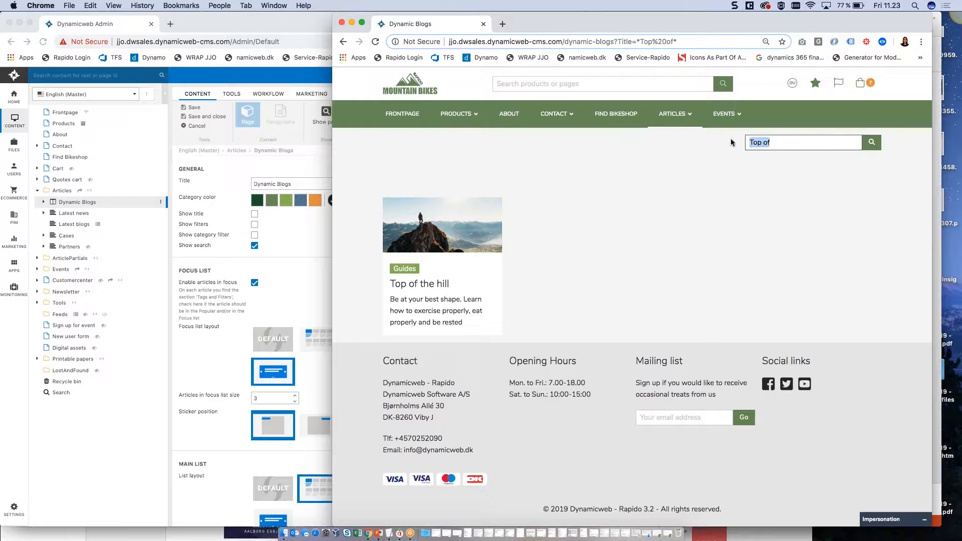
pyautogui.press('BackSpace')
pyautogui.click(871, 143)
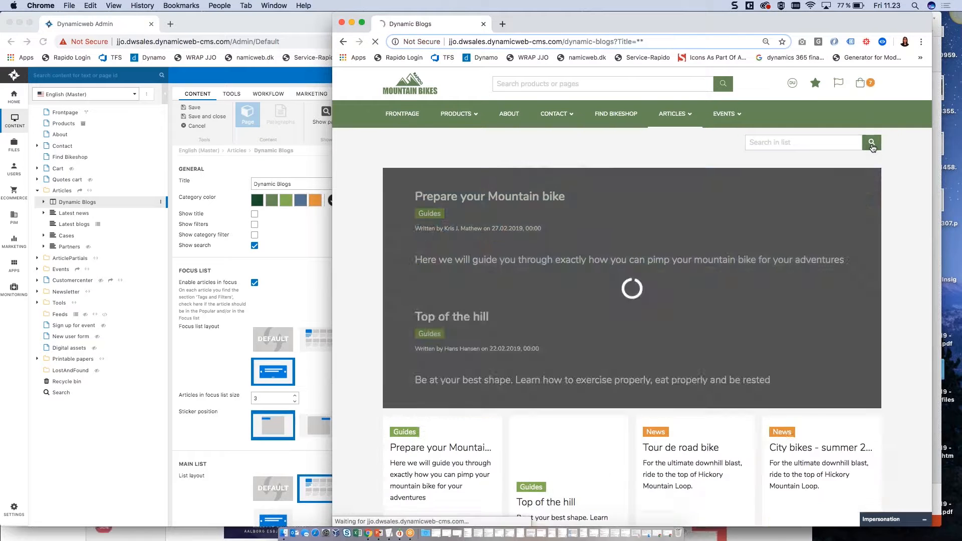
# Step: Enable Show category filter on Dynamic Blogs, save it, expand its subpages and reload the website page
pyautogui.click(298, 294)
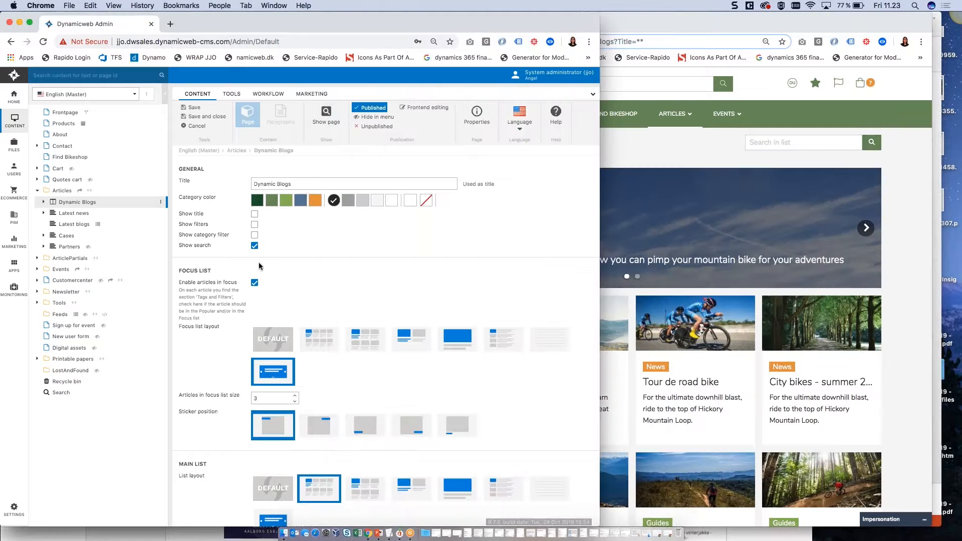
pyautogui.click(254, 235)
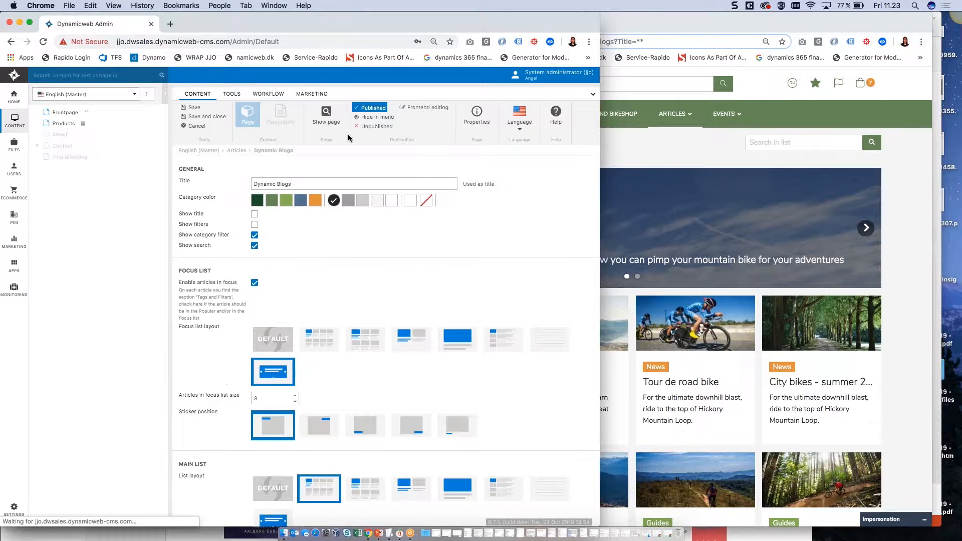
pyautogui.click(43, 202)
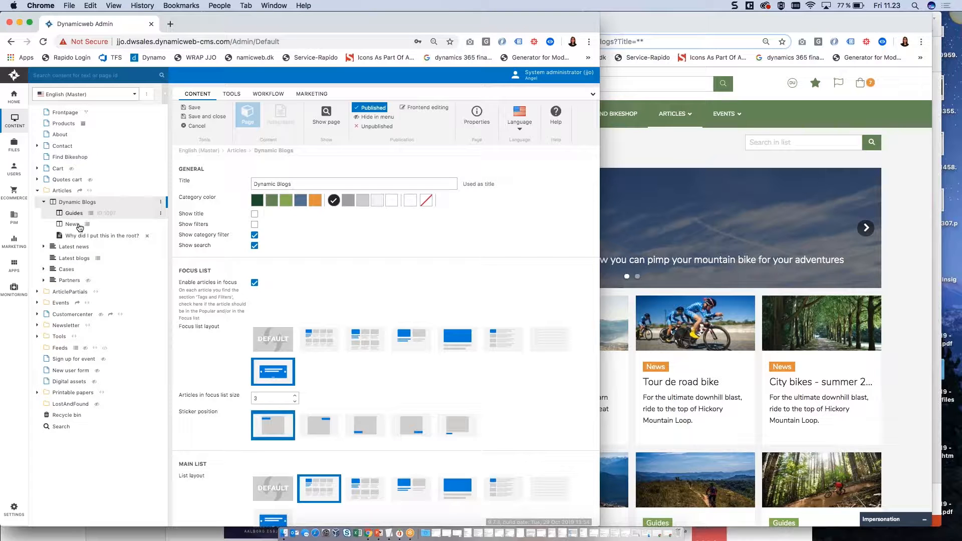
pyautogui.click(664, 156)
pyautogui.scroll(-3, 551, 350)
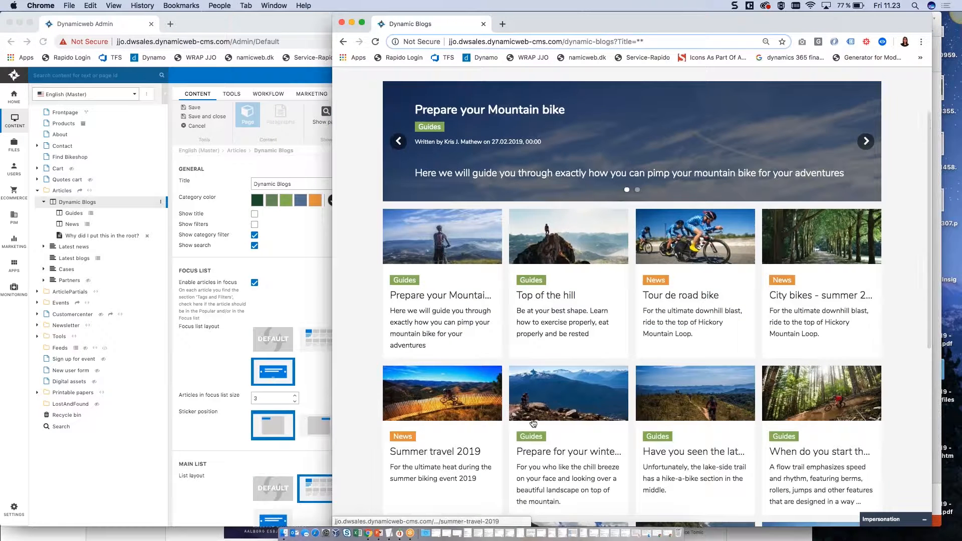
pyautogui.scroll(3, 533, 423)
pyautogui.click(374, 43)
# Step: Filter the website's article list by the News category, then by Guides, and set it back to All
pyautogui.click(704, 143)
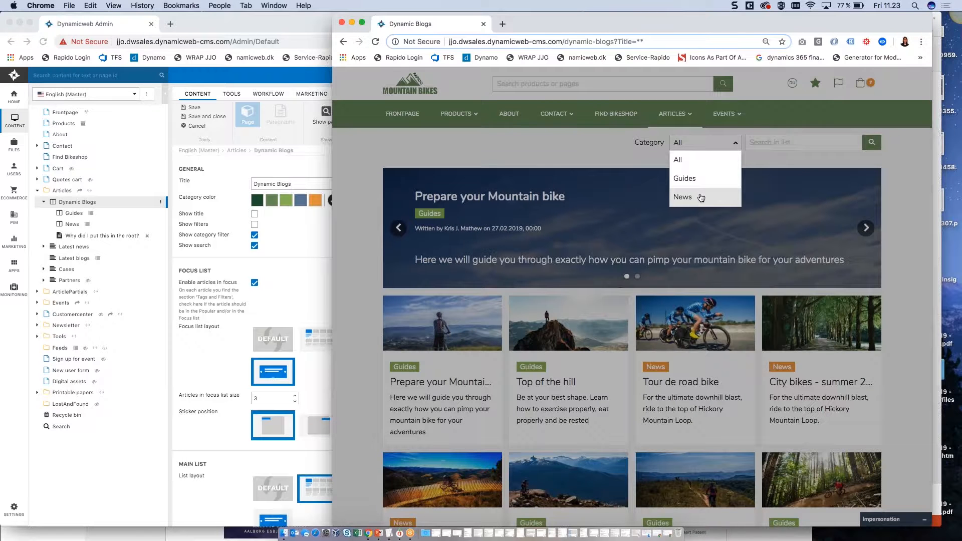
pyautogui.click(700, 197)
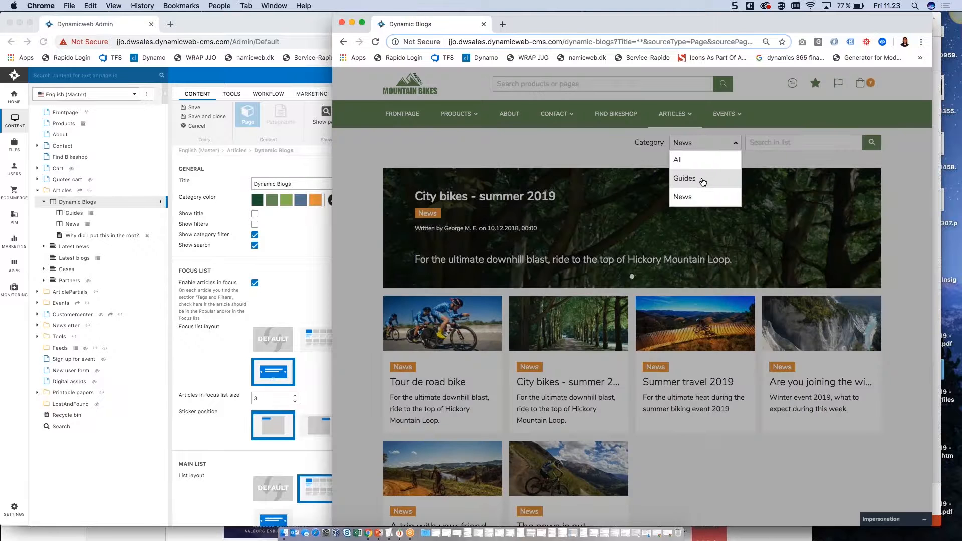
pyautogui.click(701, 180)
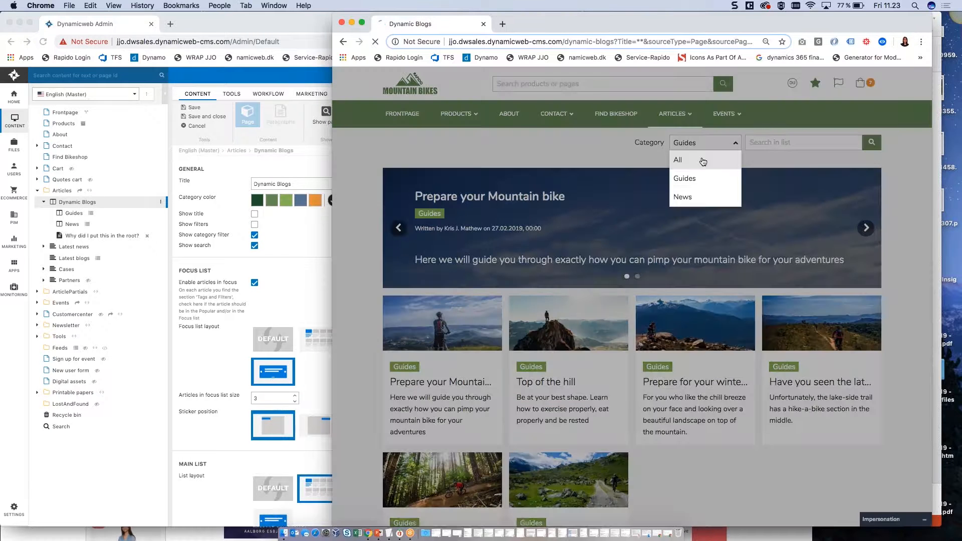
pyautogui.click(702, 161)
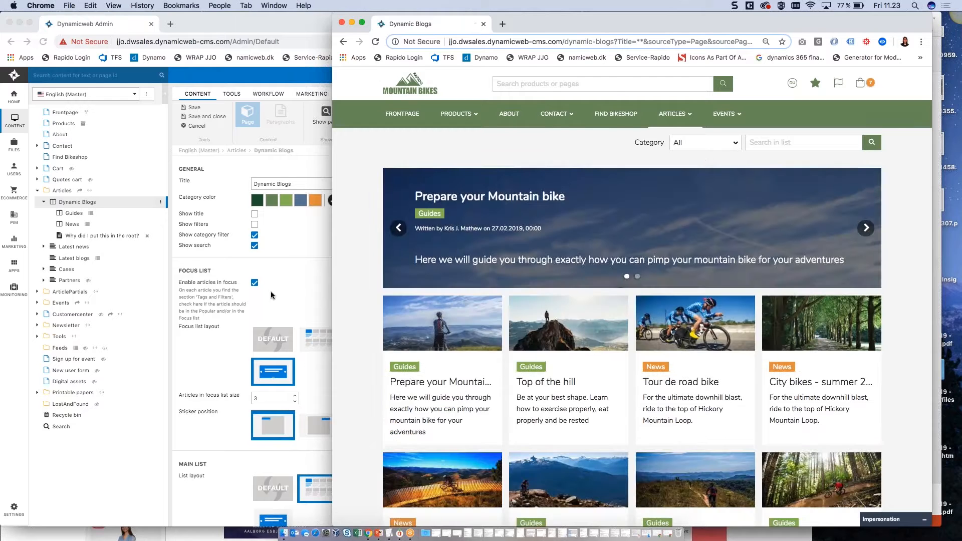
# Step: Enable Show filters on Dynamic Blogs, save it, reload the website page and view the choices of Filter one
pyautogui.click(271, 291)
pyautogui.scroll(-1, 428, 275)
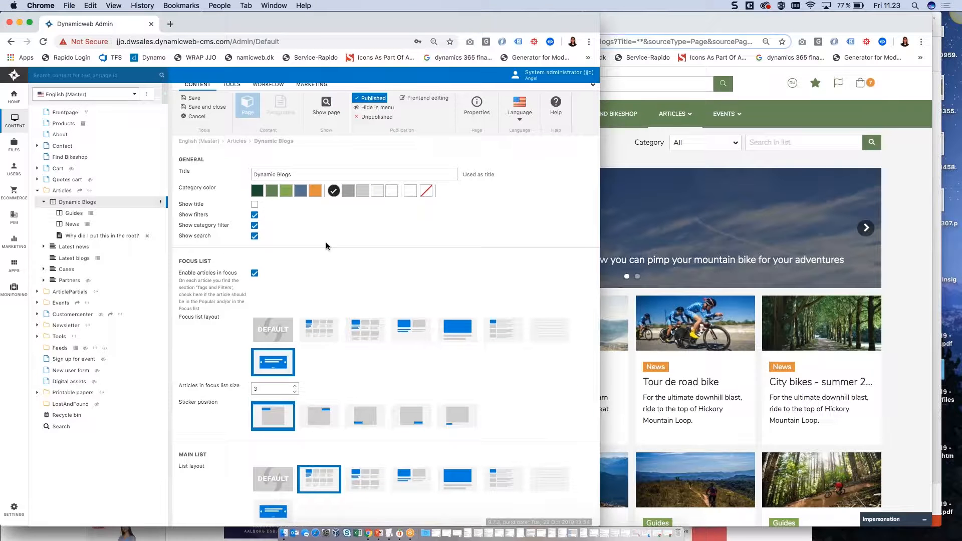
pyautogui.press('super+s')
pyautogui.click(630, 162)
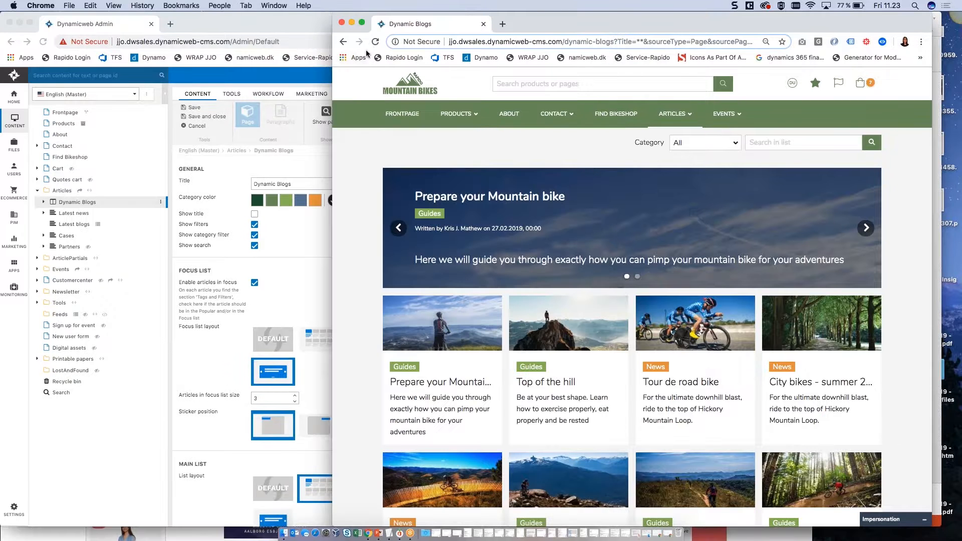
pyautogui.click(374, 42)
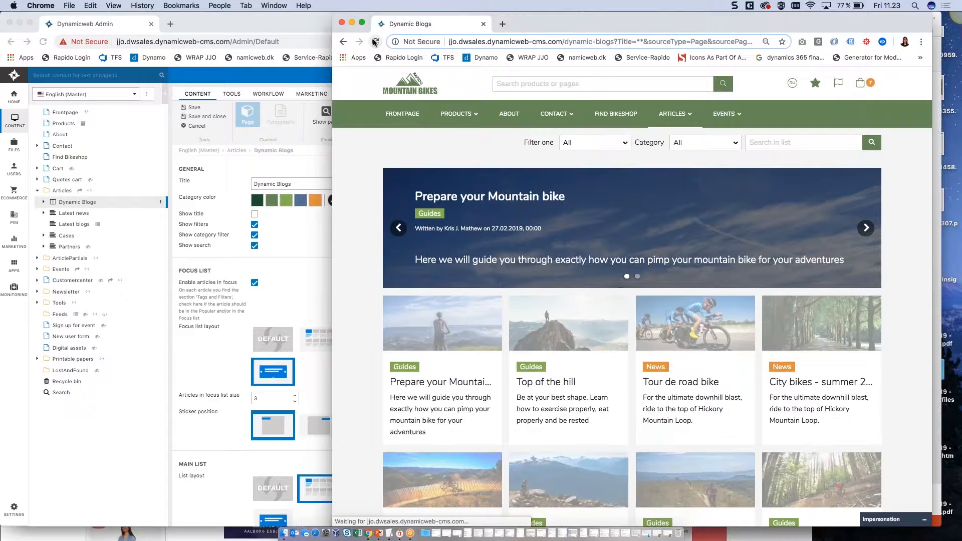
pyautogui.click(620, 144)
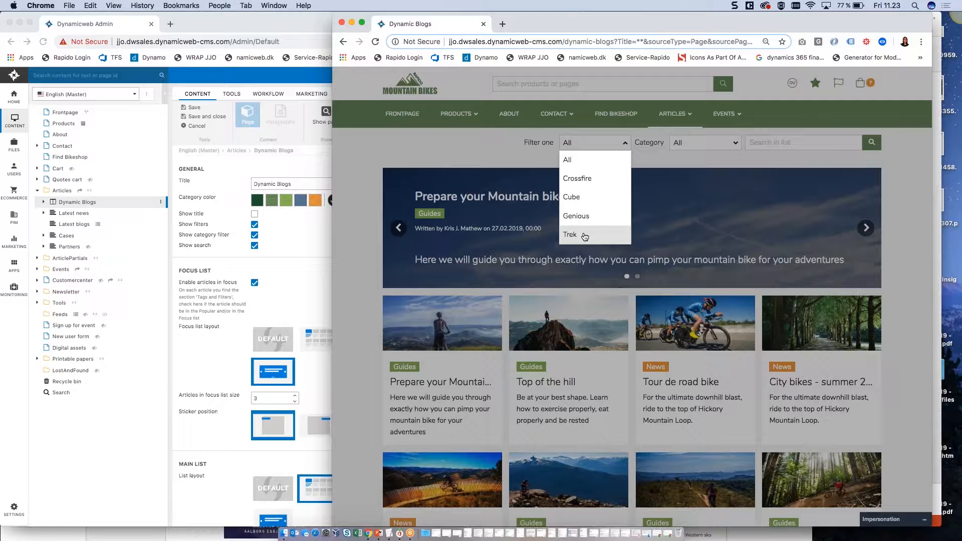
pyautogui.click(472, 163)
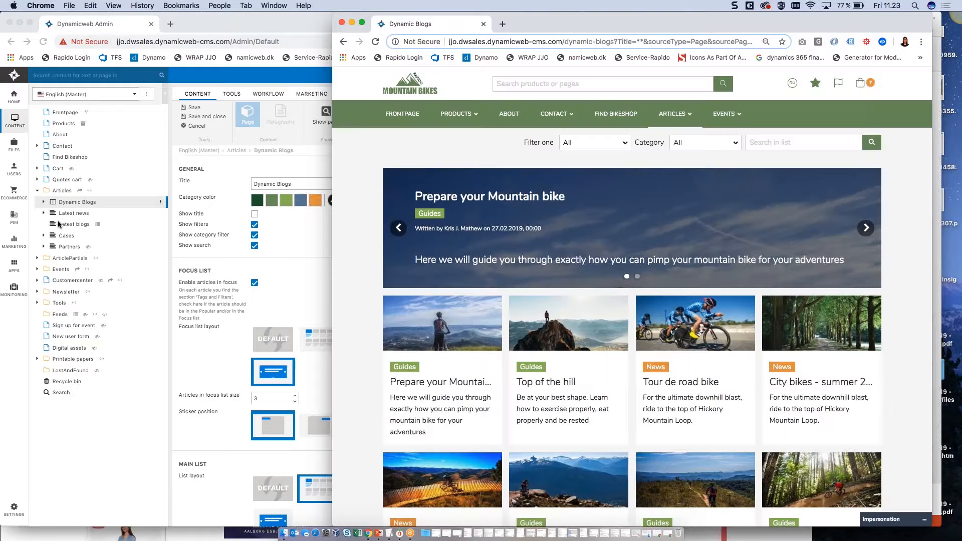
# Step: Open the Prepare your Mountain bike article from the Guides category under Dynamic Blogs
pyautogui.click(52, 204)
pyautogui.click(43, 202)
pyautogui.click(68, 214)
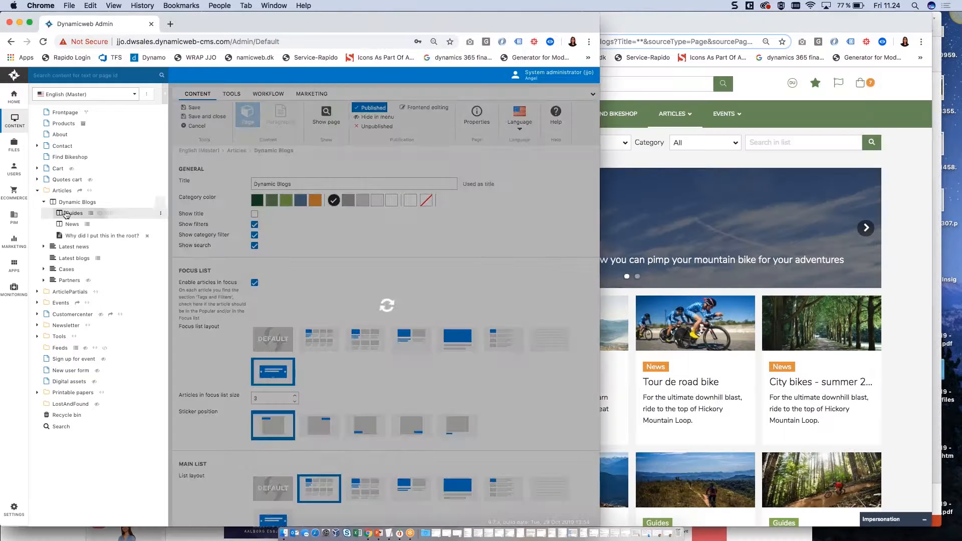
pyautogui.click(238, 191)
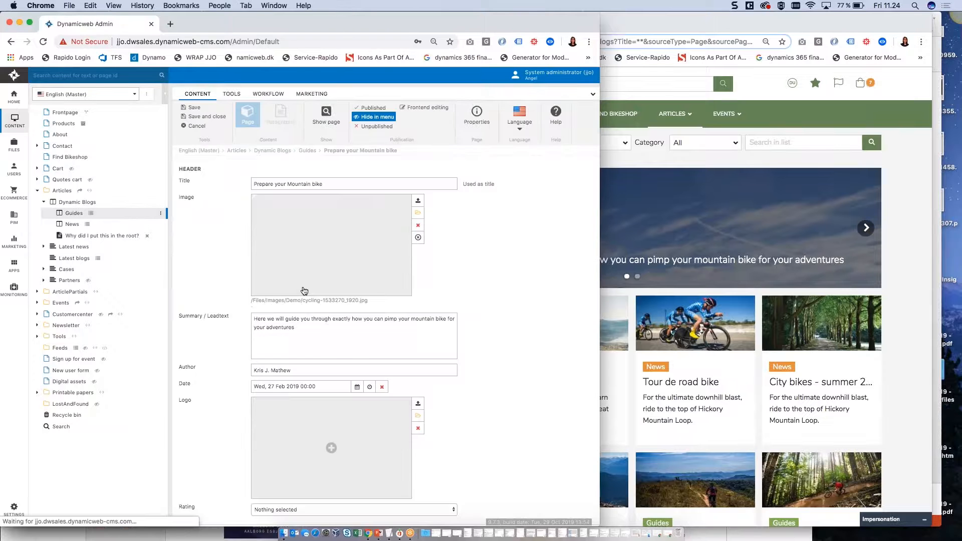
# Step: Expand the article's Tags and filters section and look at the options available for Filter one
pyautogui.scroll(-6, 304, 290)
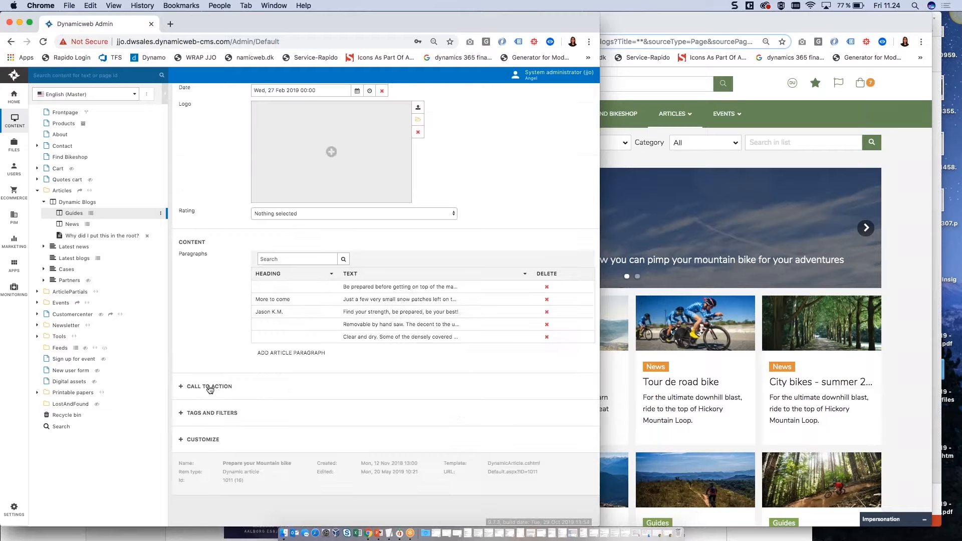
pyautogui.click(210, 388)
pyautogui.click(208, 386)
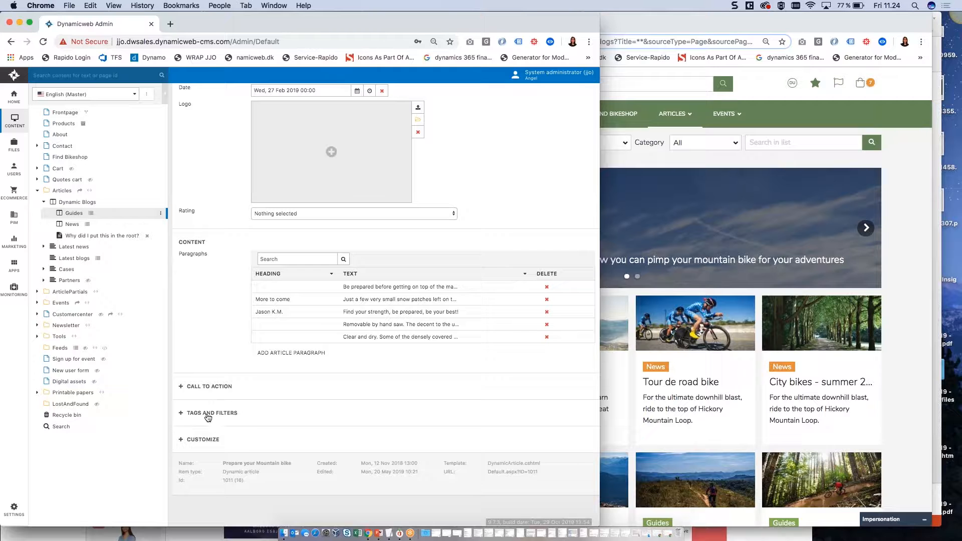
pyautogui.click(208, 414)
pyautogui.scroll(-2, 208, 421)
pyautogui.click(299, 410)
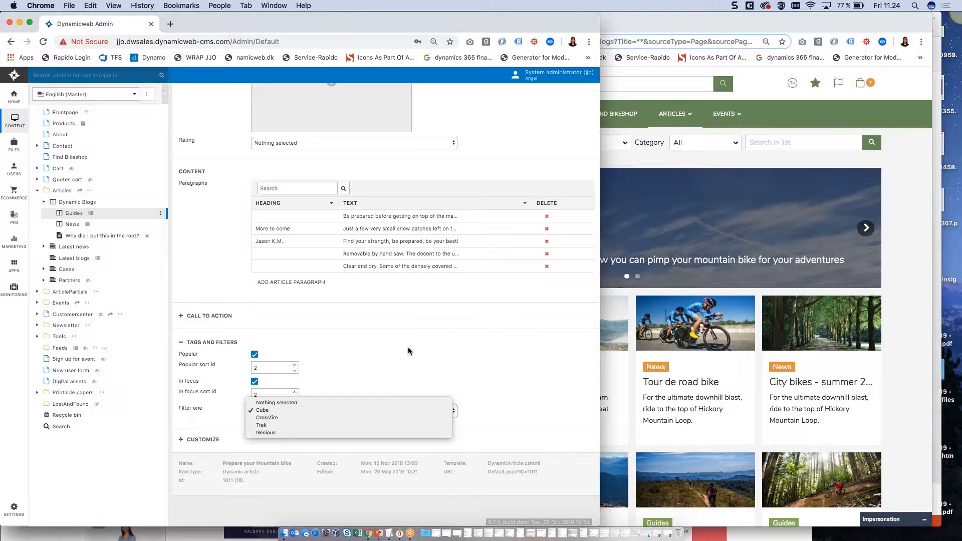
# Step: Show the Category choices on the website and compare them with the article's Filter one options
pyautogui.click(711, 144)
pyautogui.click(711, 143)
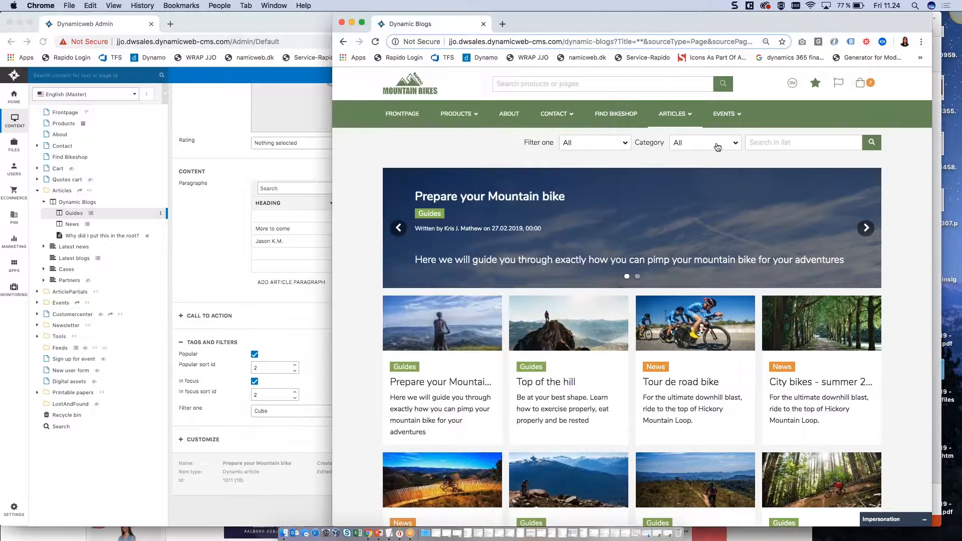
pyautogui.click(301, 383)
pyautogui.click(308, 411)
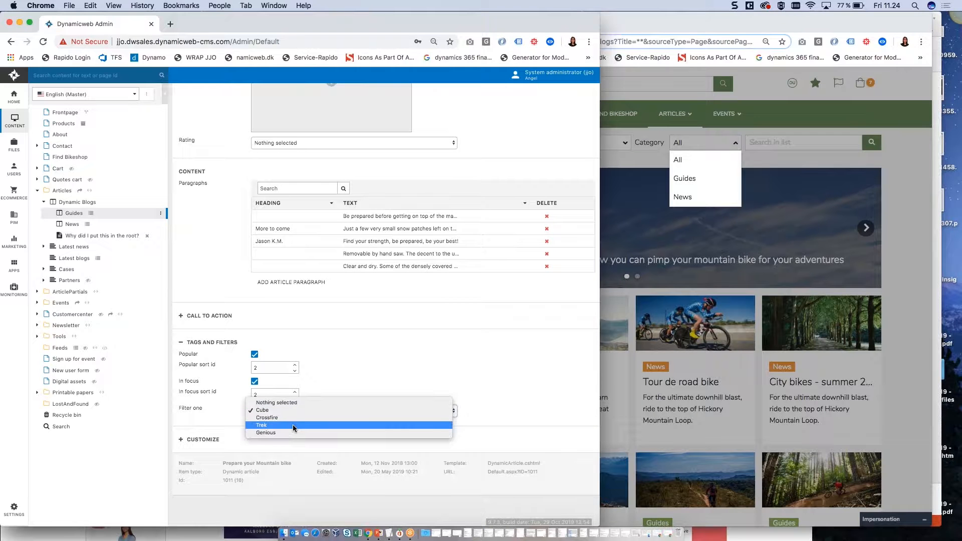
# Step: Leave Filter one unchanged and open the Article paragraph item type in the Article group of the item type settings
pyautogui.click(382, 370)
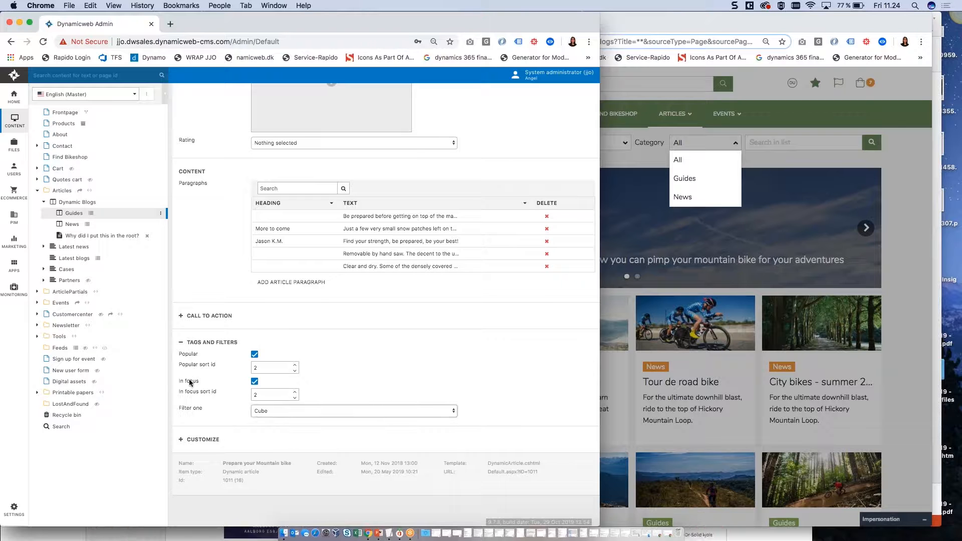
pyautogui.click(13, 511)
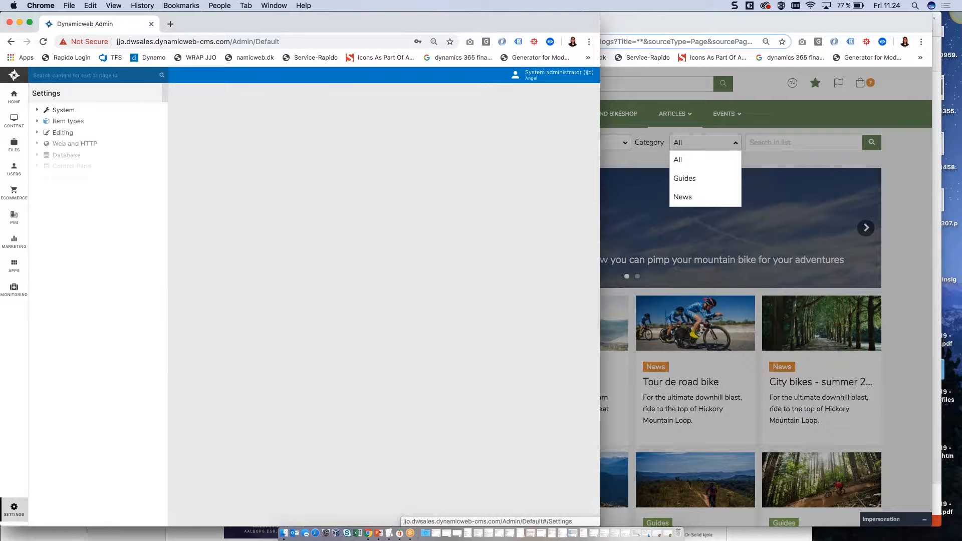
pyautogui.click(38, 121)
pyautogui.click(43, 132)
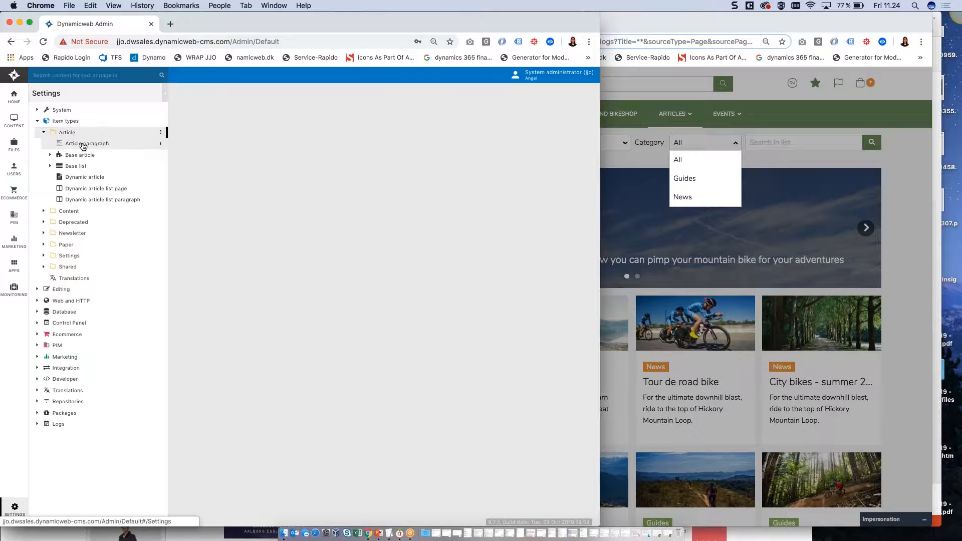
pyautogui.click(83, 145)
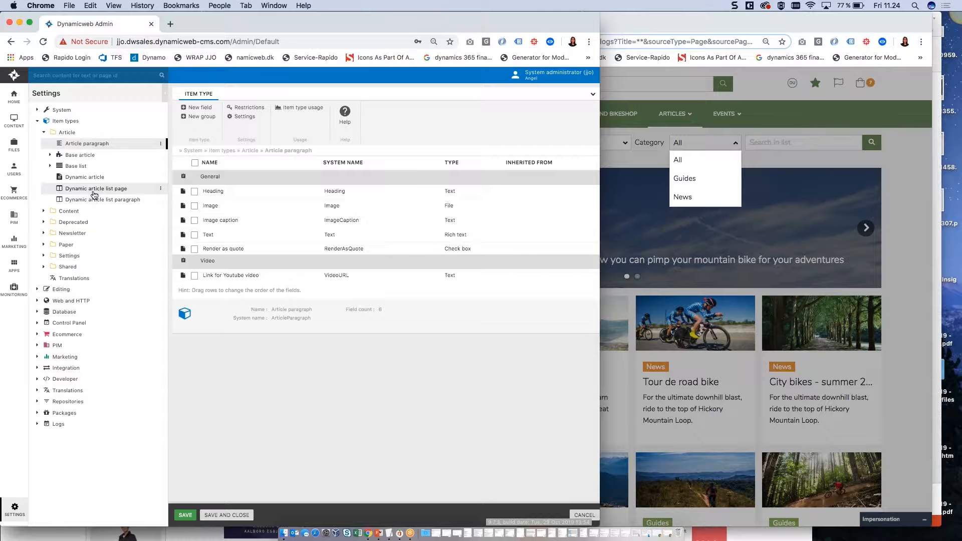
# Step: Look through the fields of the Dynamic article and Dynamic article list page item types
pyautogui.click(94, 192)
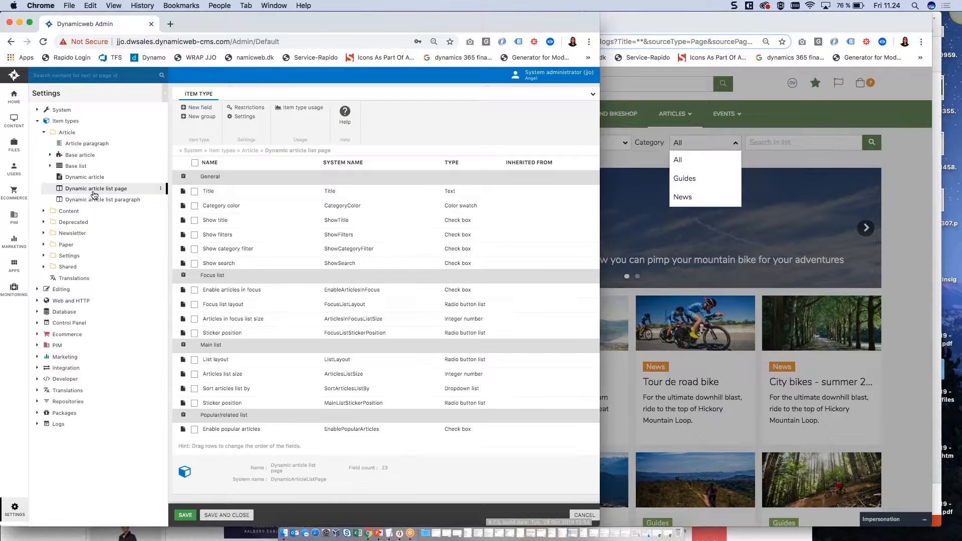
pyautogui.click(88, 177)
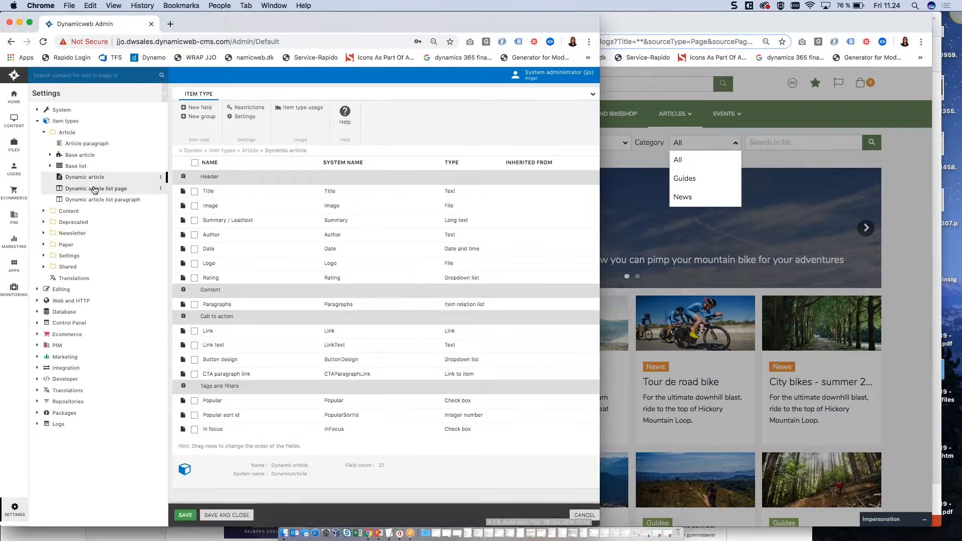
pyautogui.click(94, 189)
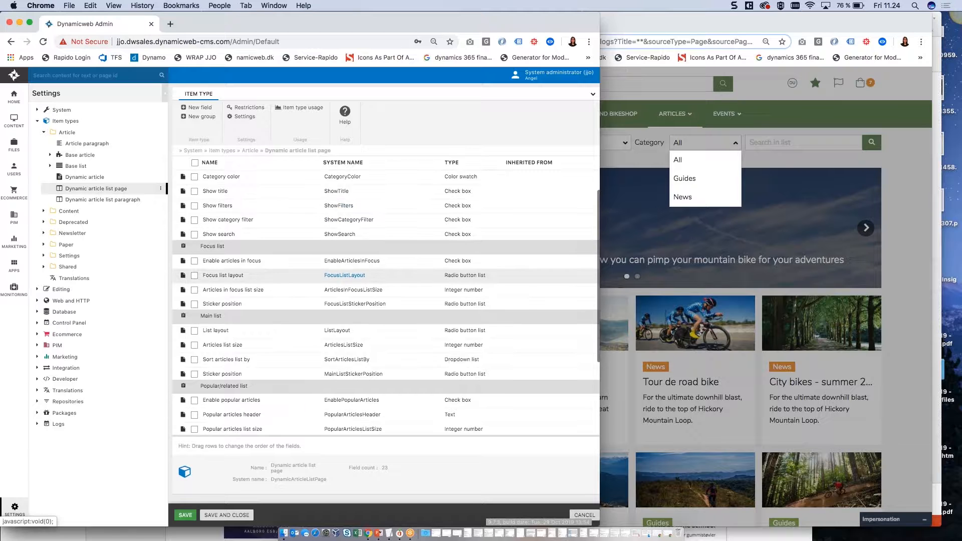
pyautogui.scroll(-4, 351, 275)
pyautogui.scroll(-2, 346, 277)
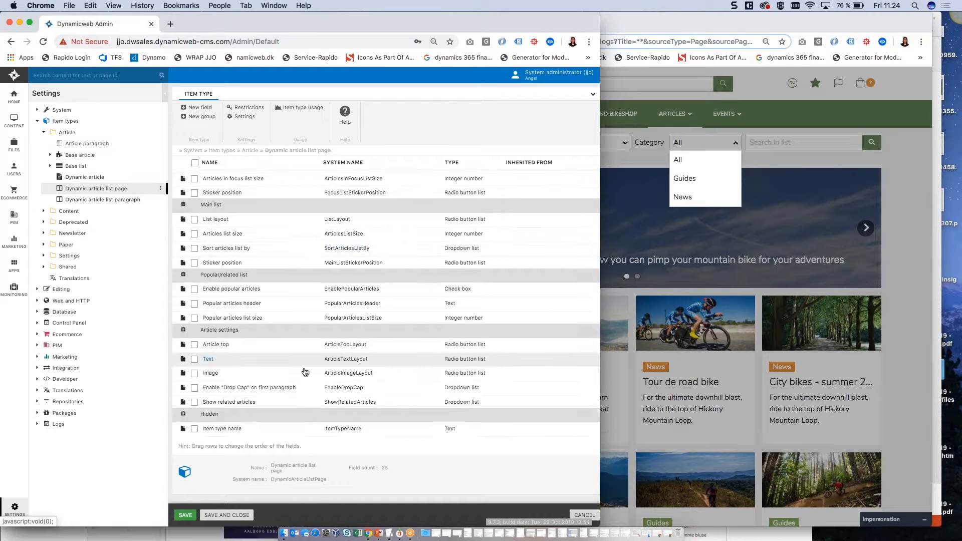
pyautogui.scroll(2, 288, 371)
pyautogui.scroll(3, 287, 371)
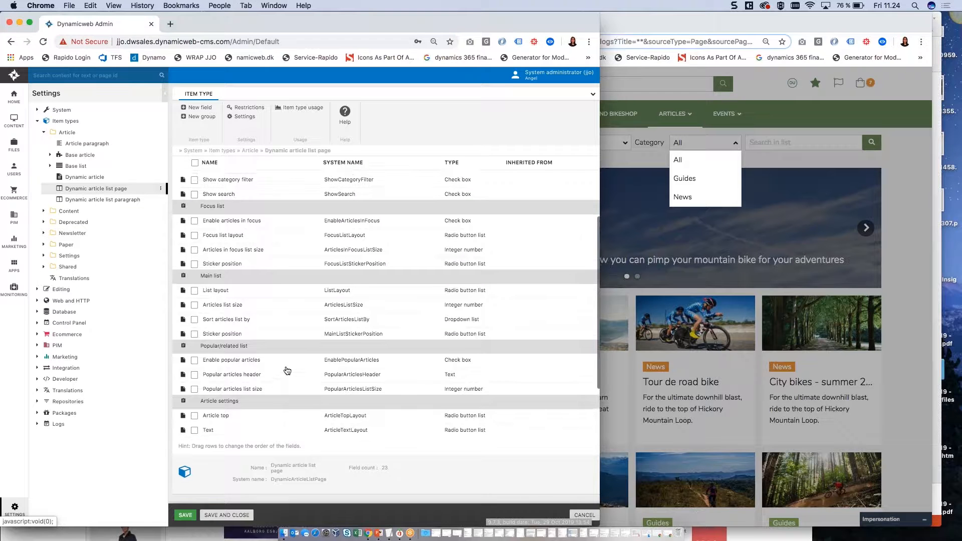
pyautogui.scroll(1, 287, 371)
pyautogui.scroll(4, 287, 371)
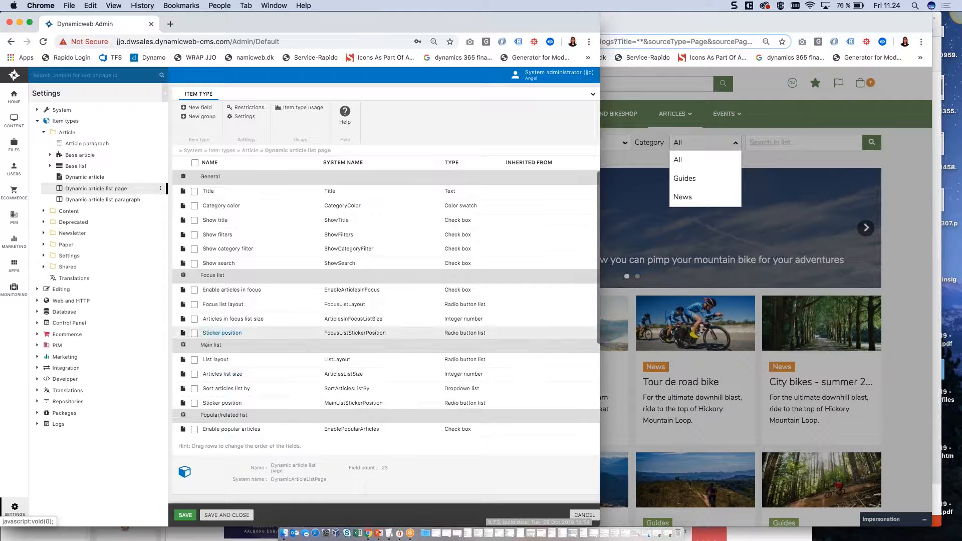
# Step: Inspect the field settings of Show category filter and Show filters, including the Type setting of Show filters, without changing them
pyautogui.click(228, 248)
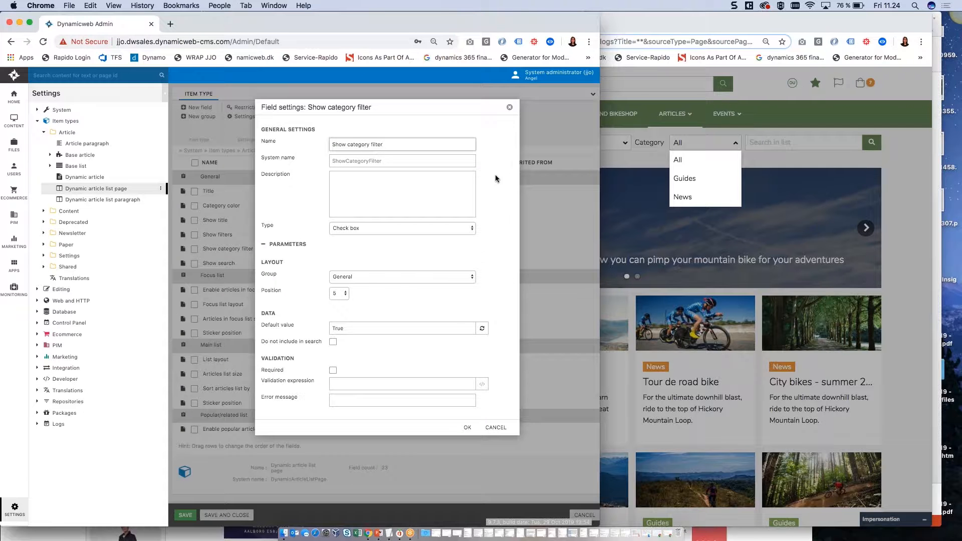
pyautogui.click(509, 107)
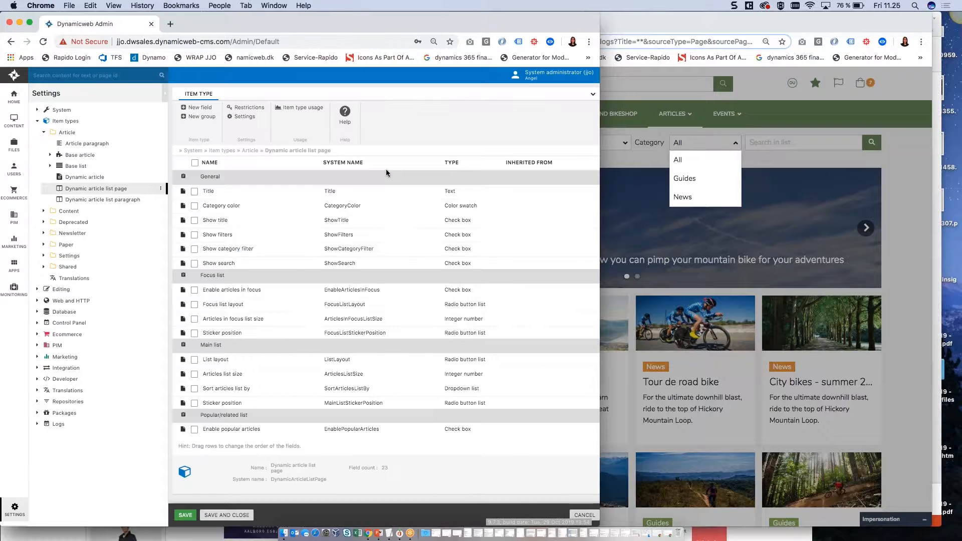
pyautogui.click(223, 238)
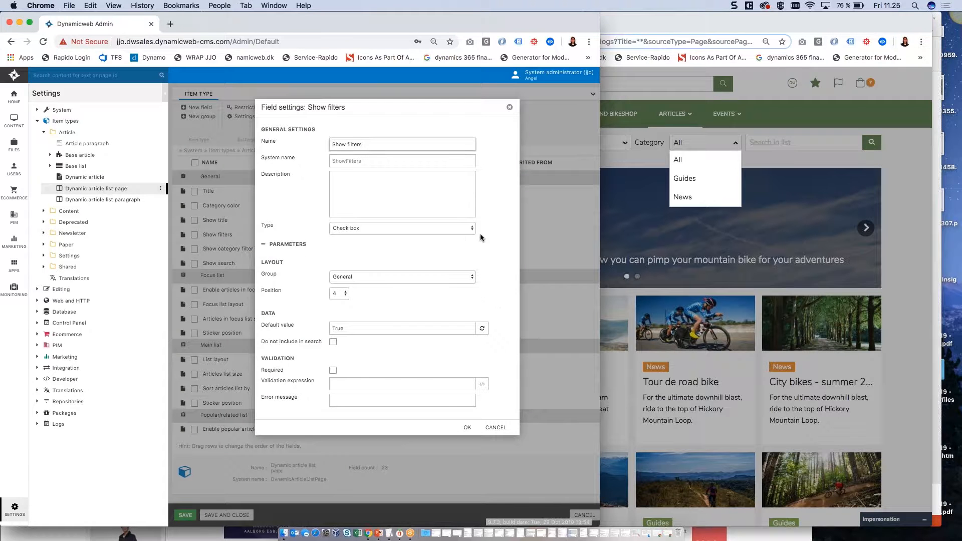
pyautogui.click(509, 107)
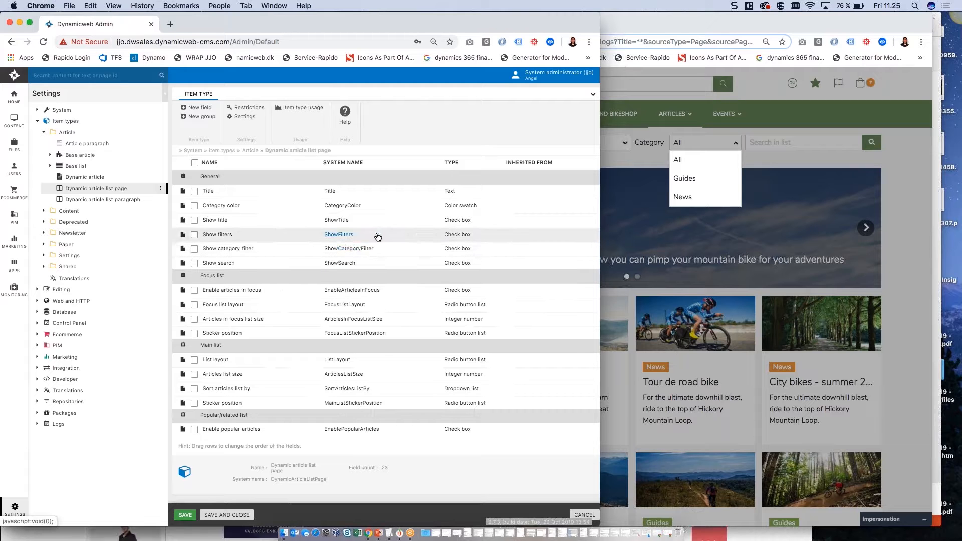
pyautogui.click(338, 235)
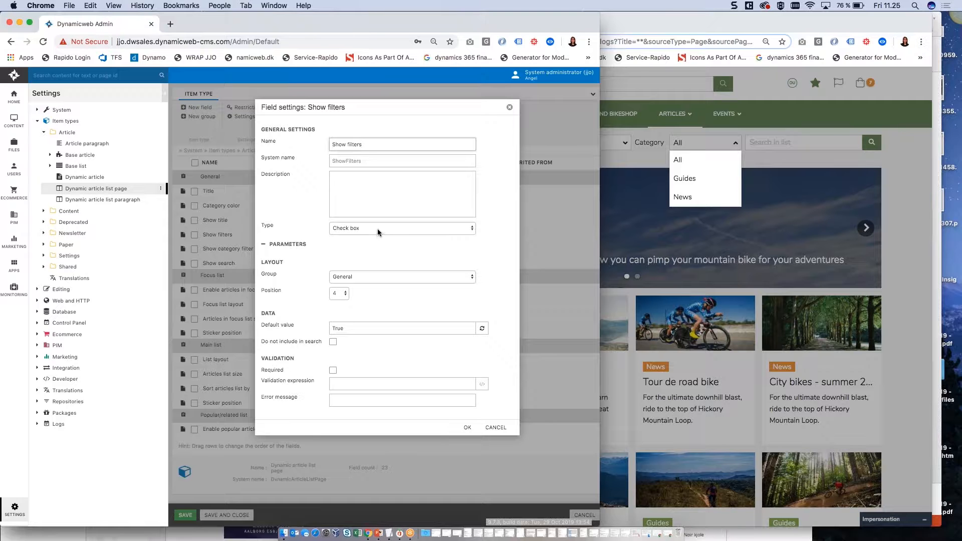
pyautogui.click(396, 227)
pyautogui.click(491, 211)
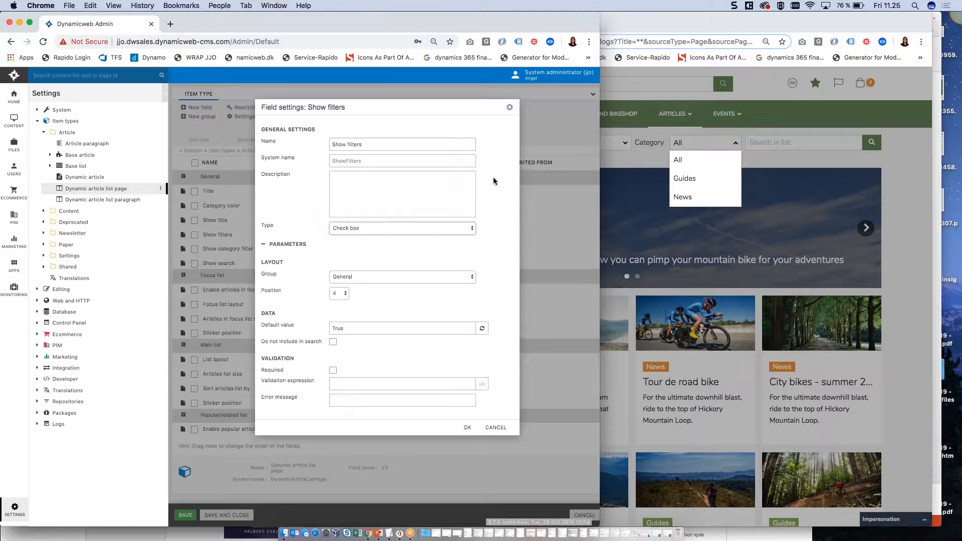
pyautogui.click(509, 107)
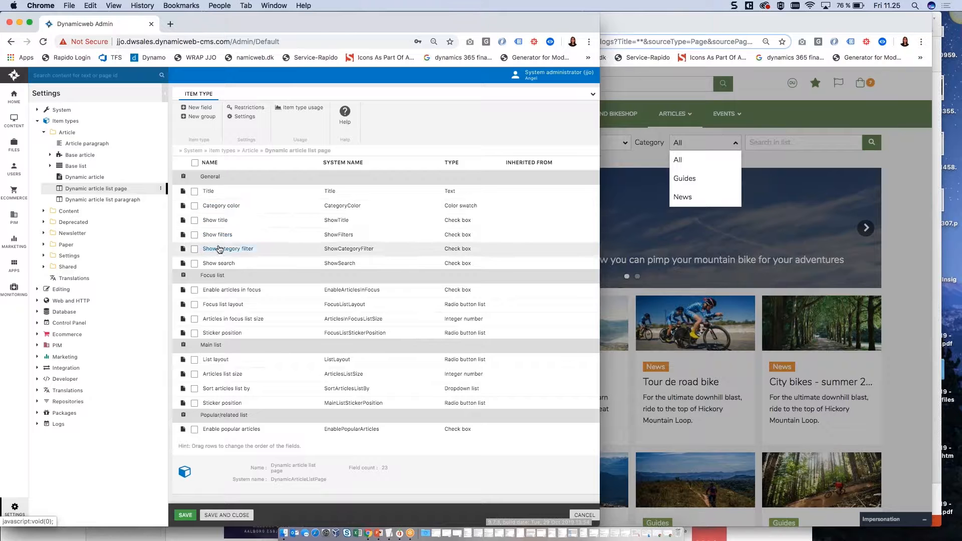
# Step: Review all fields of Dynamic article list page and recheck the Group and Type settings of its Show filters field
pyautogui.click(98, 189)
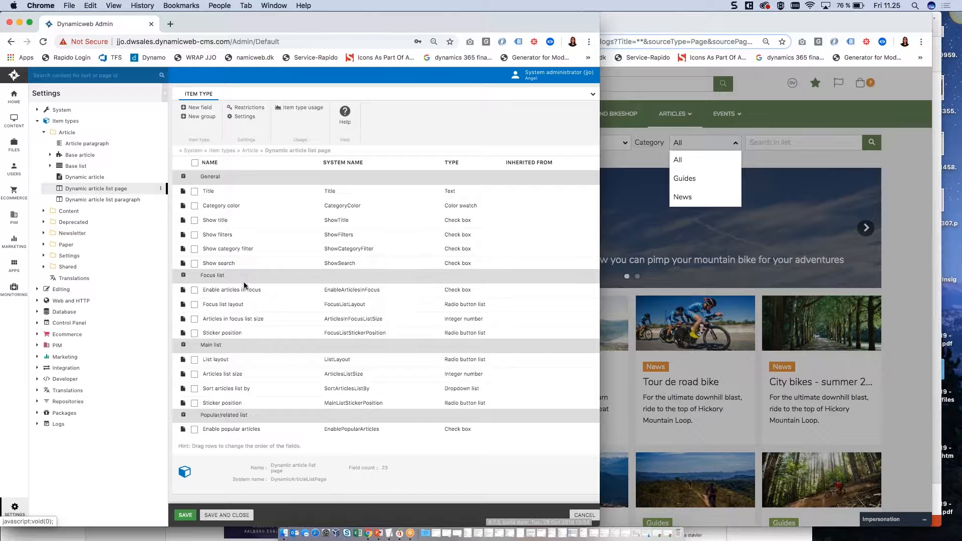
pyautogui.scroll(-5, 247, 319)
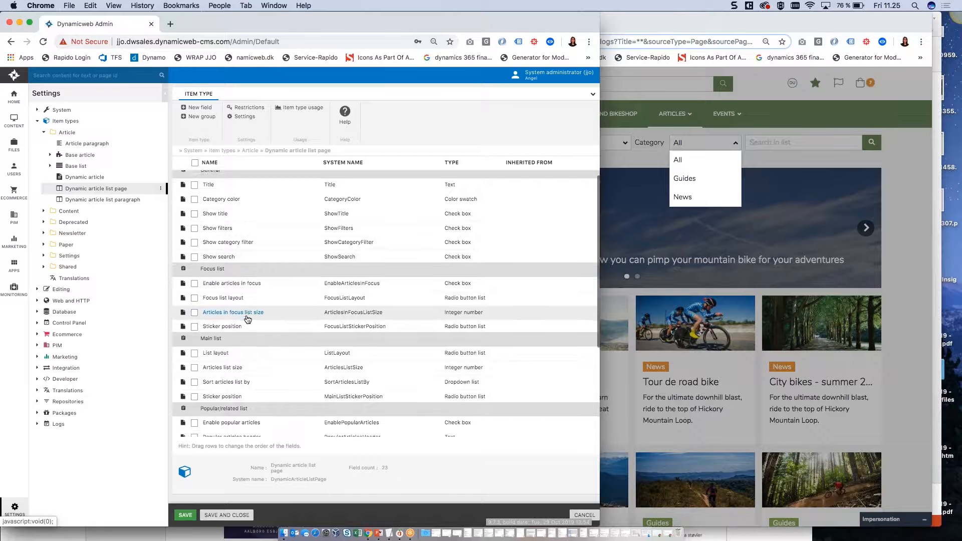
pyautogui.scroll(-2, 248, 319)
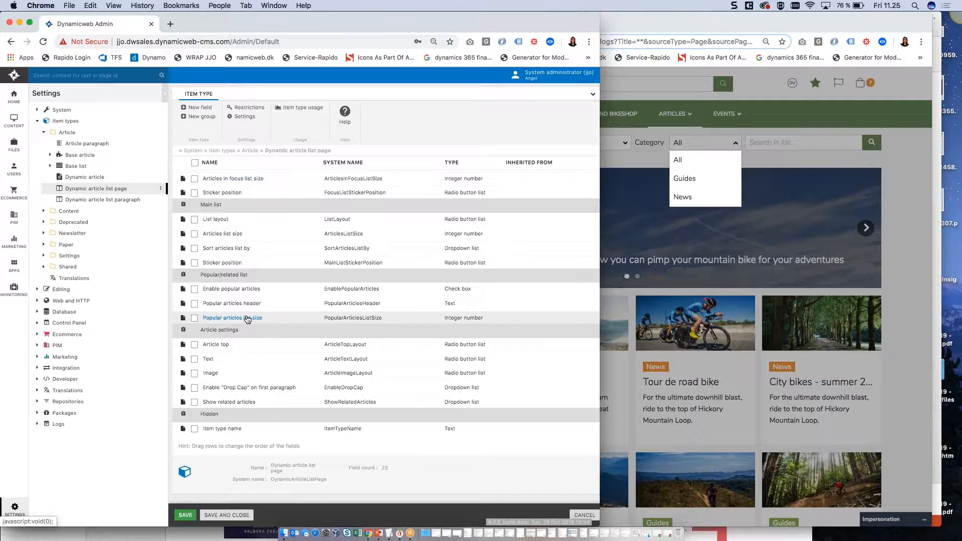
pyautogui.scroll(6, 247, 319)
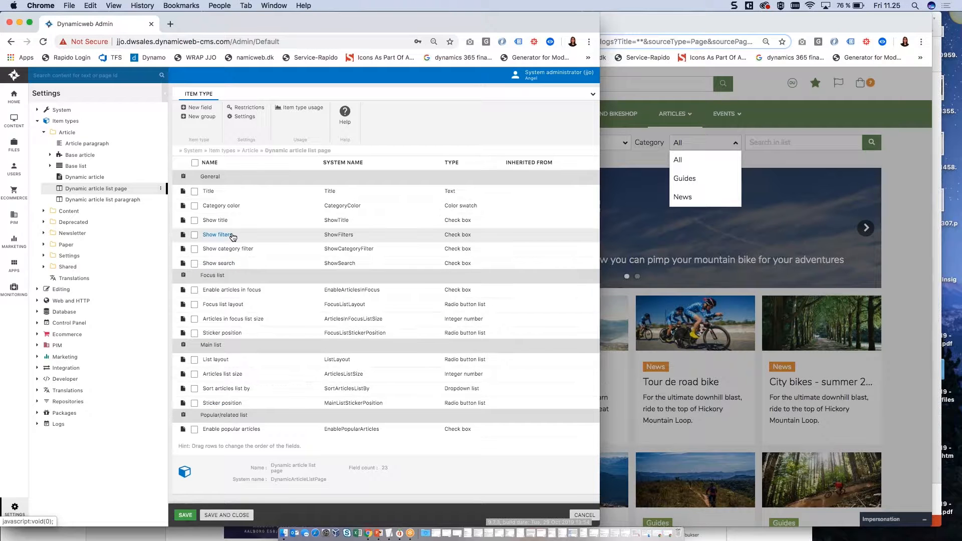
pyautogui.click(217, 234)
pyautogui.click(440, 276)
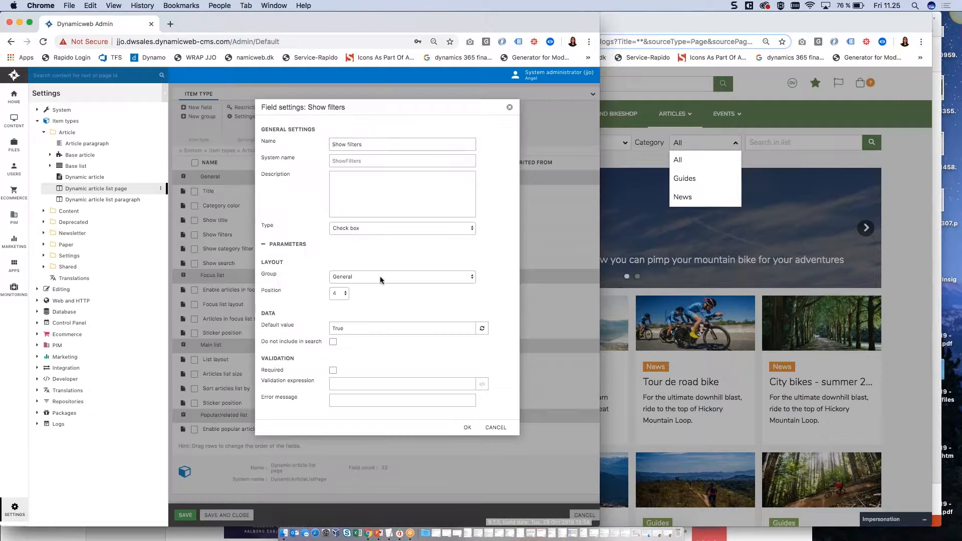
pyautogui.click(386, 245)
pyautogui.click(386, 228)
pyautogui.click(465, 252)
pyautogui.click(509, 108)
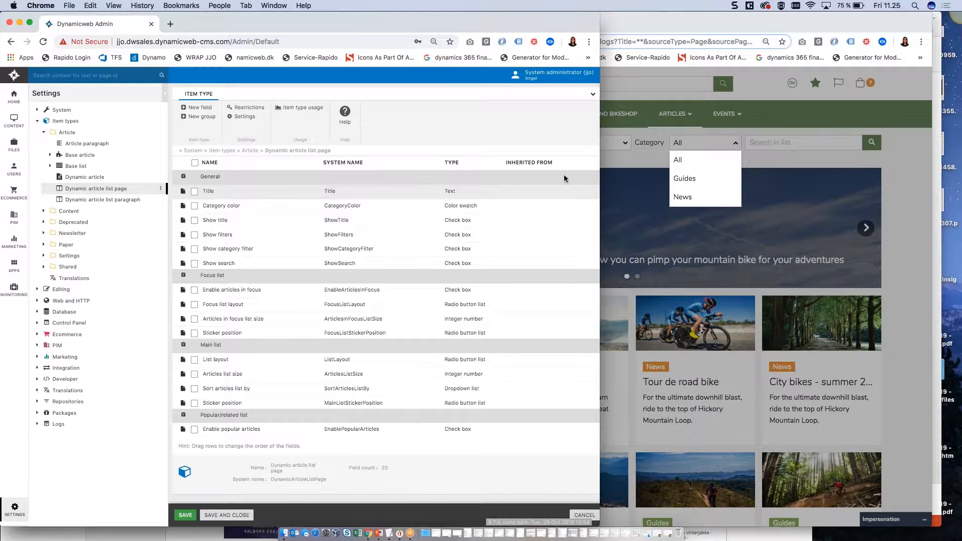
# Step: Switch to the website's Dynamic Blogs page and show the choices of Filter one
pyautogui.click(625, 147)
pyautogui.click(624, 145)
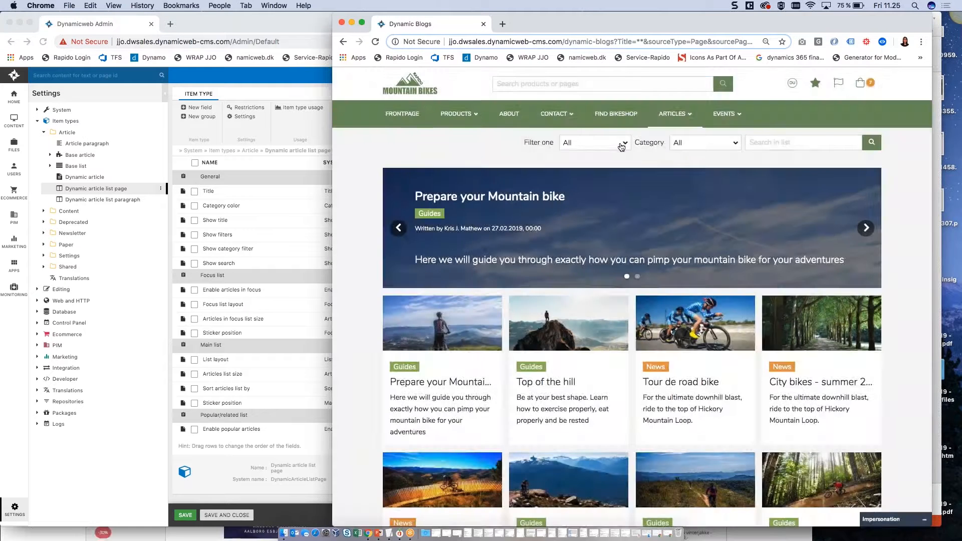
pyautogui.click(624, 144)
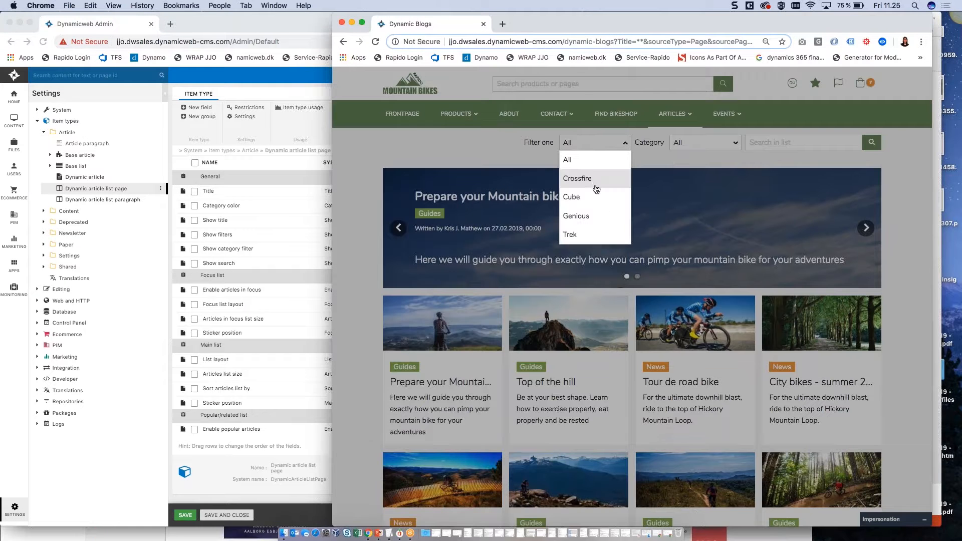
# Step: Examine the Dynamic article list page fields again in the admin and return to the Prepare your Mountain bike article in the content area
pyautogui.click(256, 221)
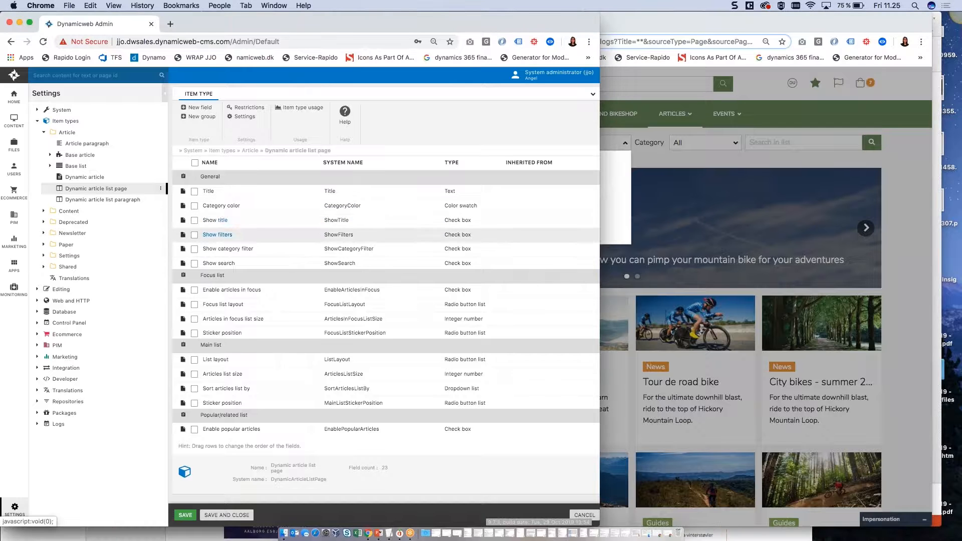
pyautogui.scroll(-3, 220, 234)
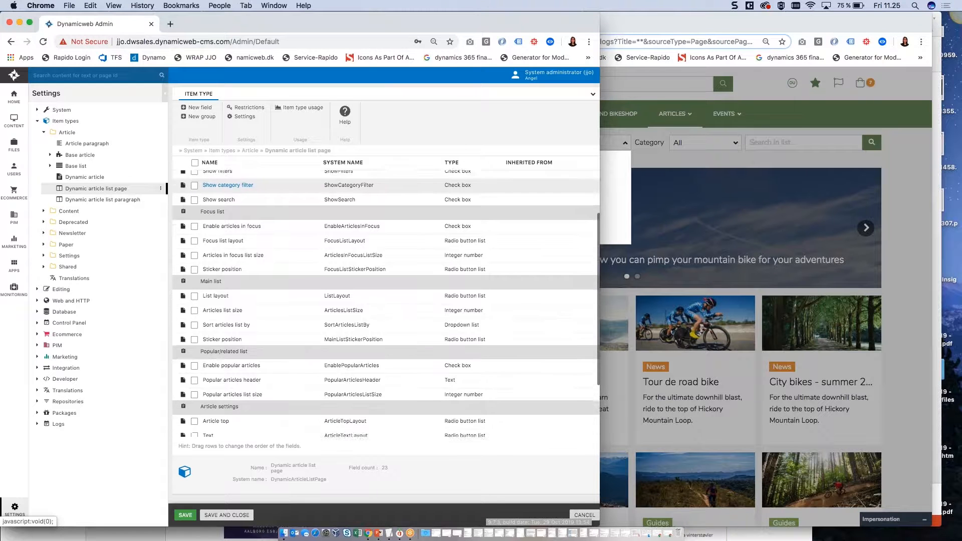
pyautogui.scroll(-4, 220, 220)
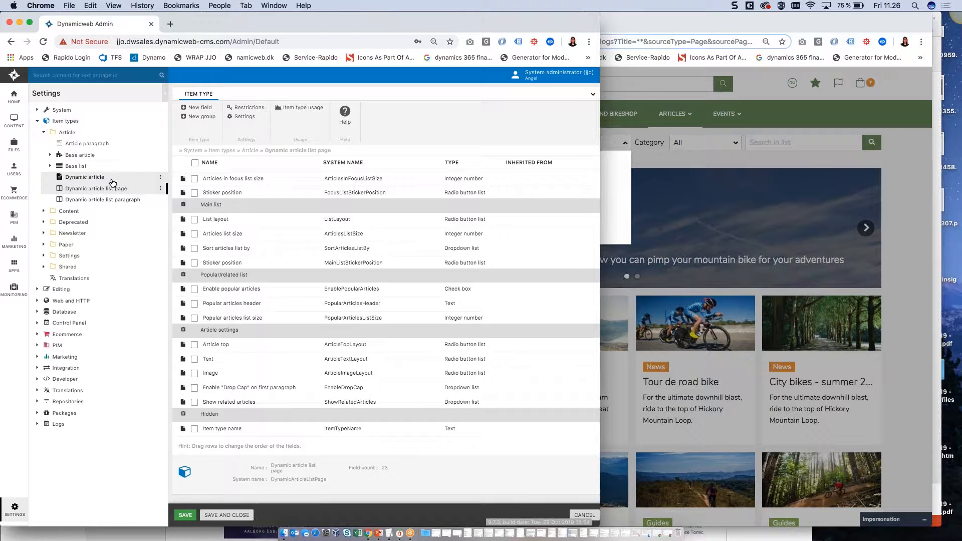
pyautogui.scroll(6, 280, 216)
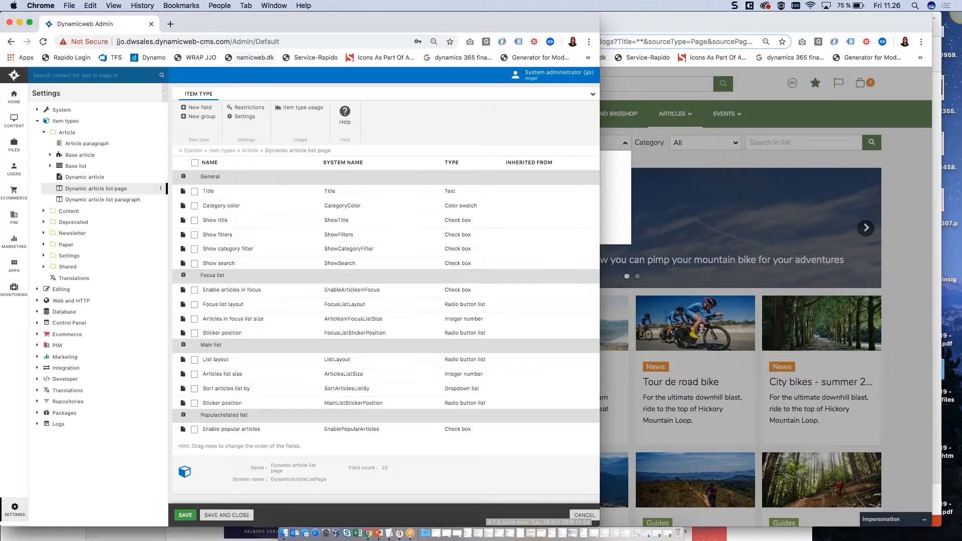
pyautogui.click(20, 147)
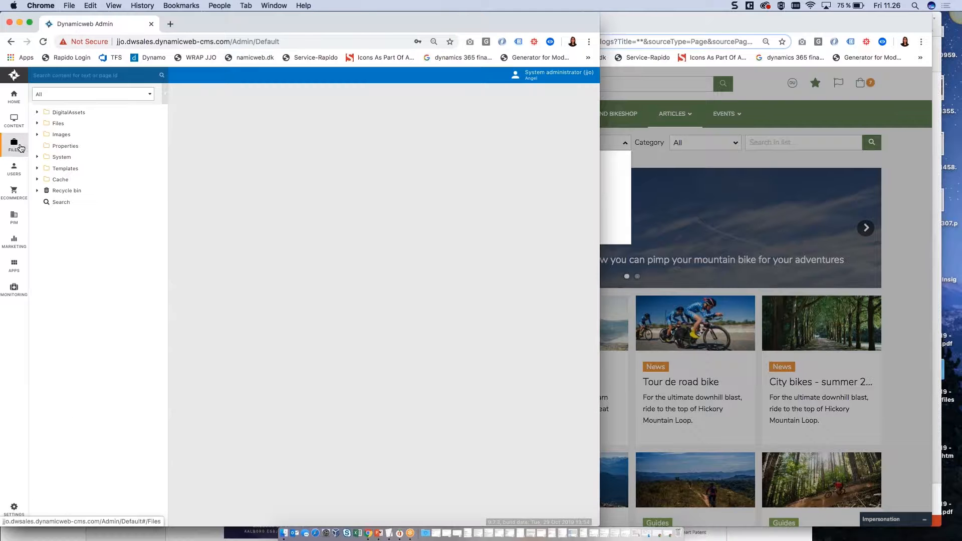
pyautogui.click(5, 125)
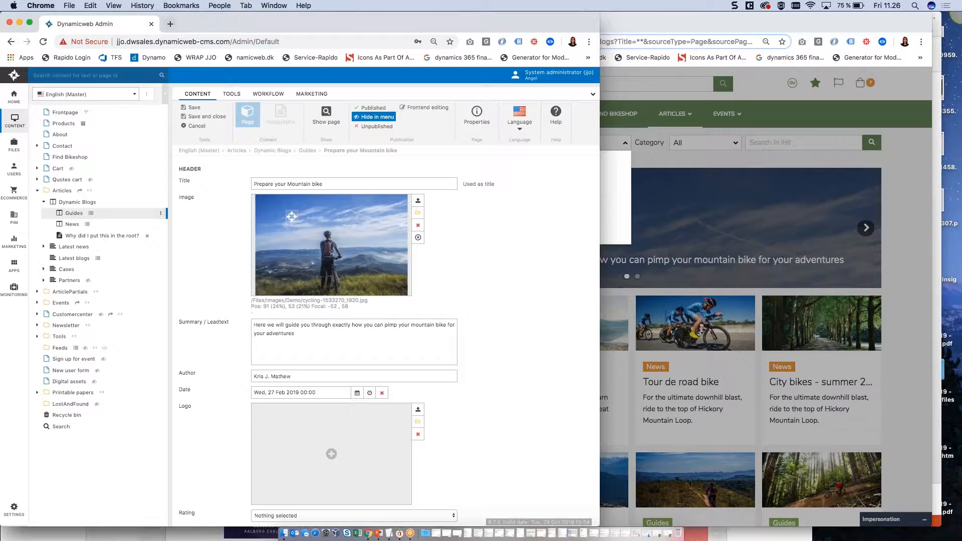
# Step: Open the Top of the hill article from the Dynamic Blogs list on the website and view its page
pyautogui.click(731, 106)
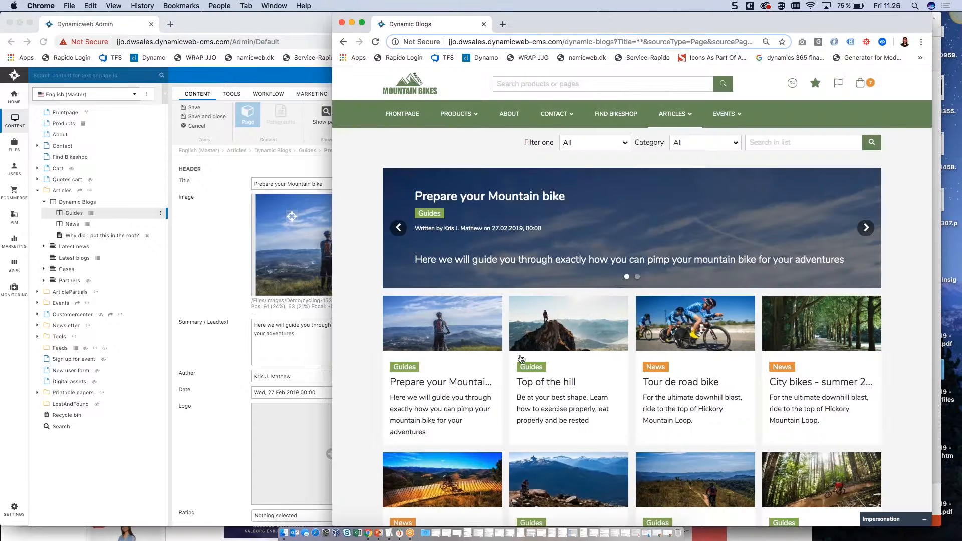
pyautogui.scroll(-2, 516, 350)
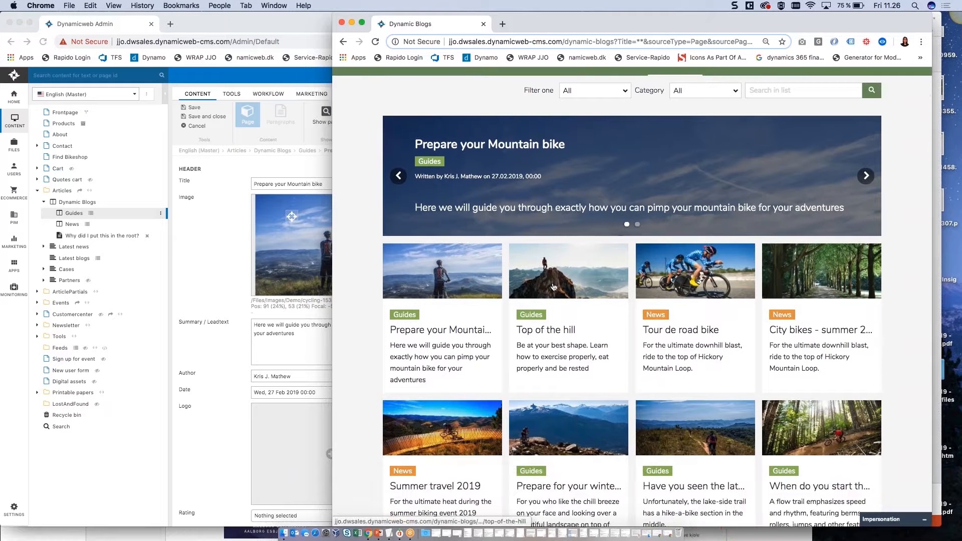
pyautogui.scroll(-1, 565, 255)
pyautogui.click(570, 249)
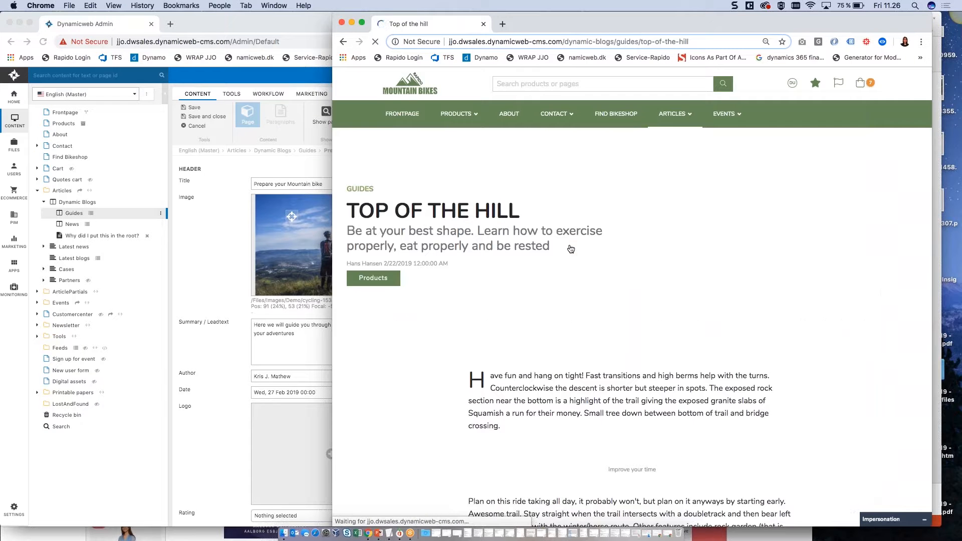
pyautogui.scroll(-2, 532, 326)
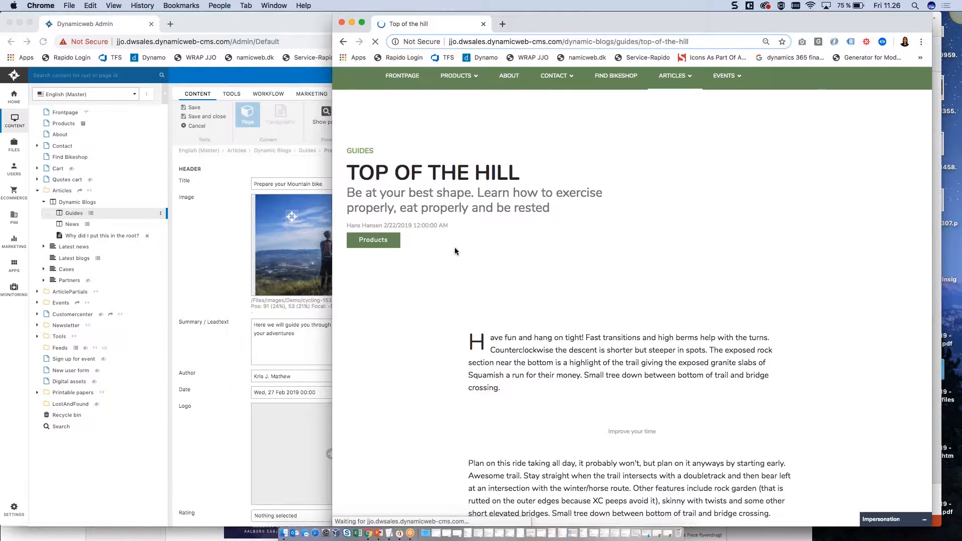
# Step: Open the page settings of the Guides list in the admin and review them from General down to Article settings
pyautogui.click(216, 247)
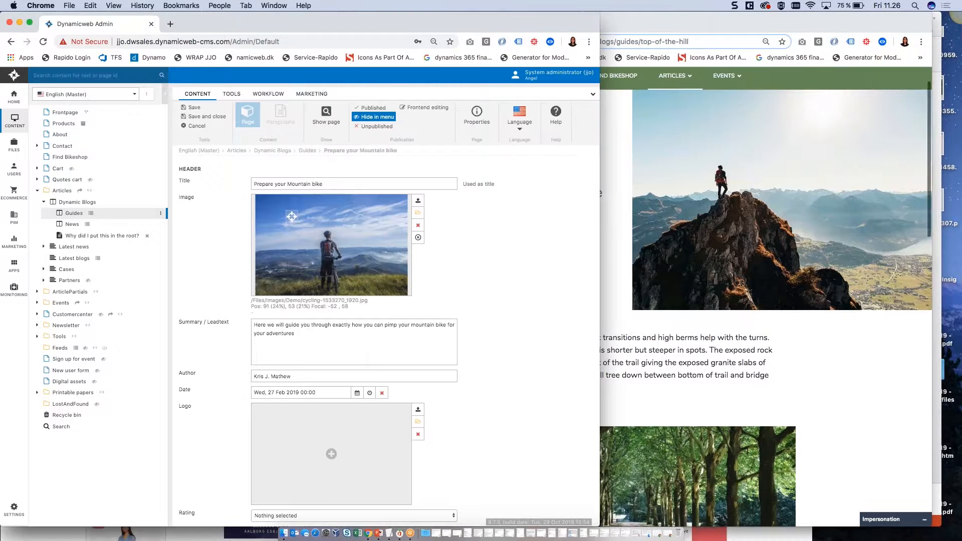
pyautogui.click(624, 215)
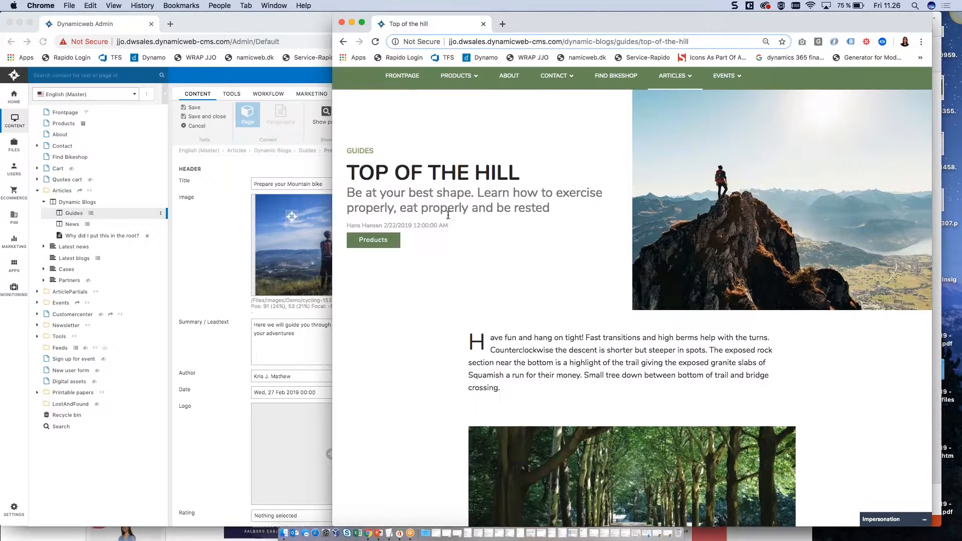
pyautogui.click(221, 240)
pyautogui.click(73, 213)
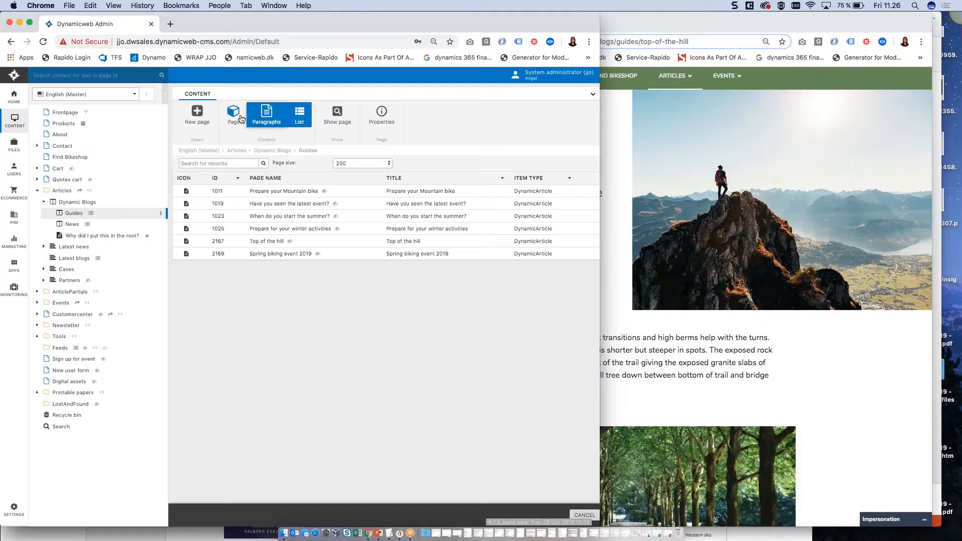
pyautogui.click(240, 118)
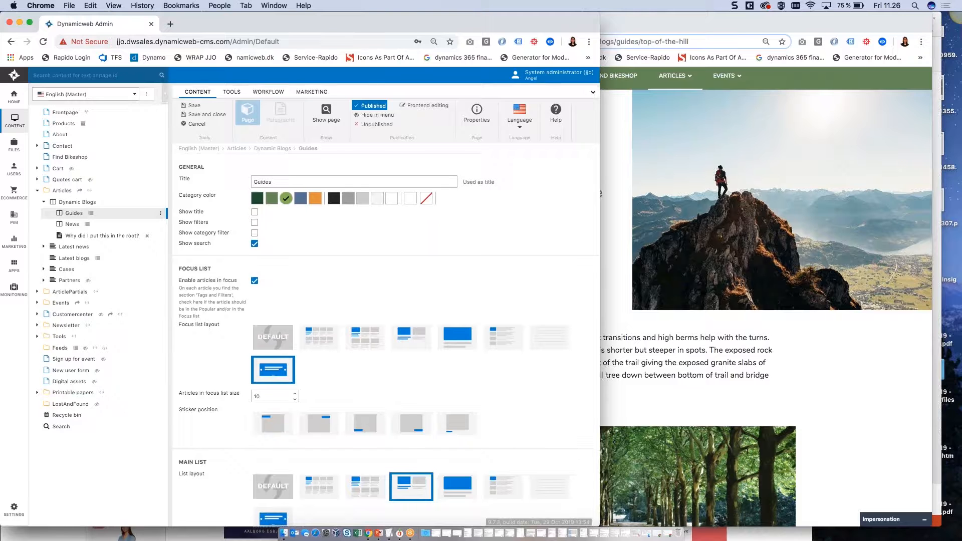
pyautogui.scroll(-3, 385, 305)
pyautogui.scroll(-4, 386, 305)
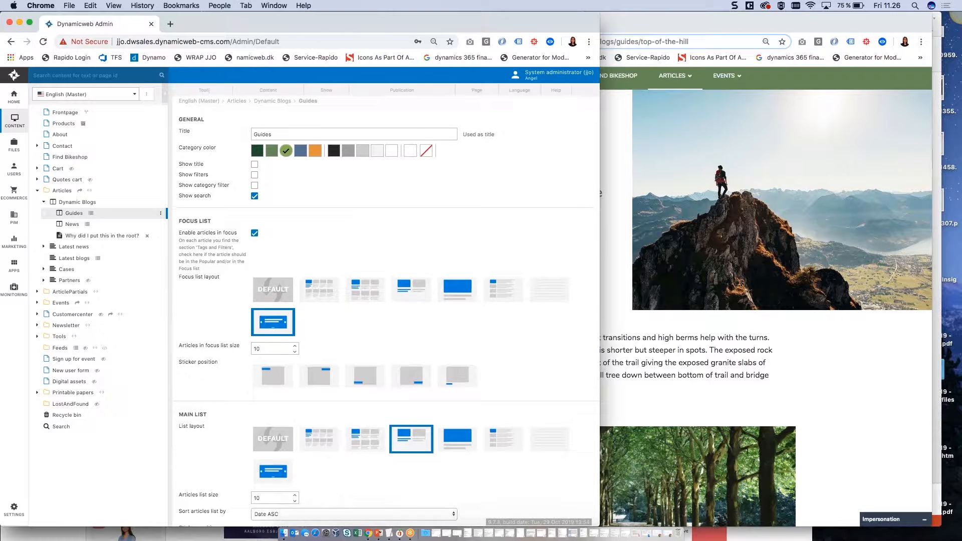
pyautogui.scroll(-3, 386, 306)
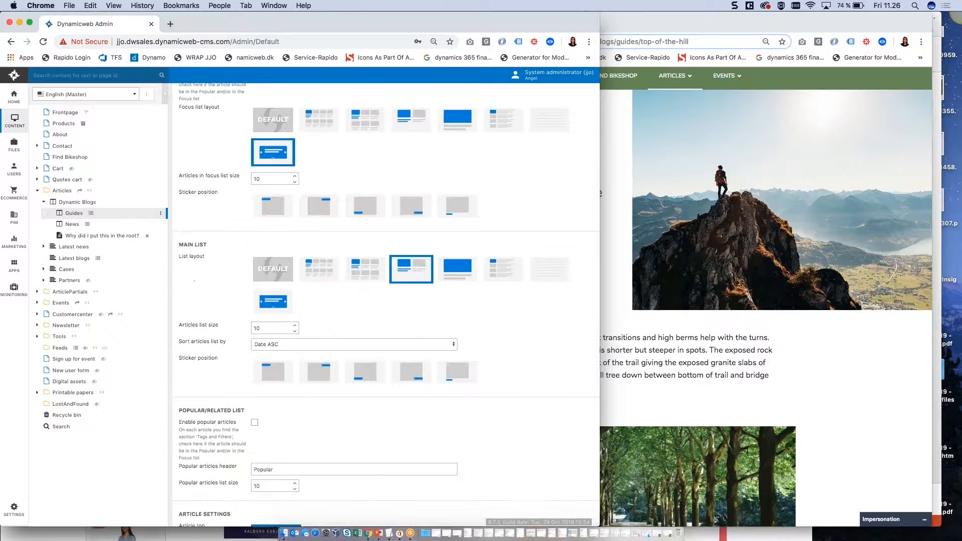
pyautogui.scroll(-1, 385, 306)
pyautogui.scroll(4, 386, 305)
pyautogui.scroll(-6, 385, 306)
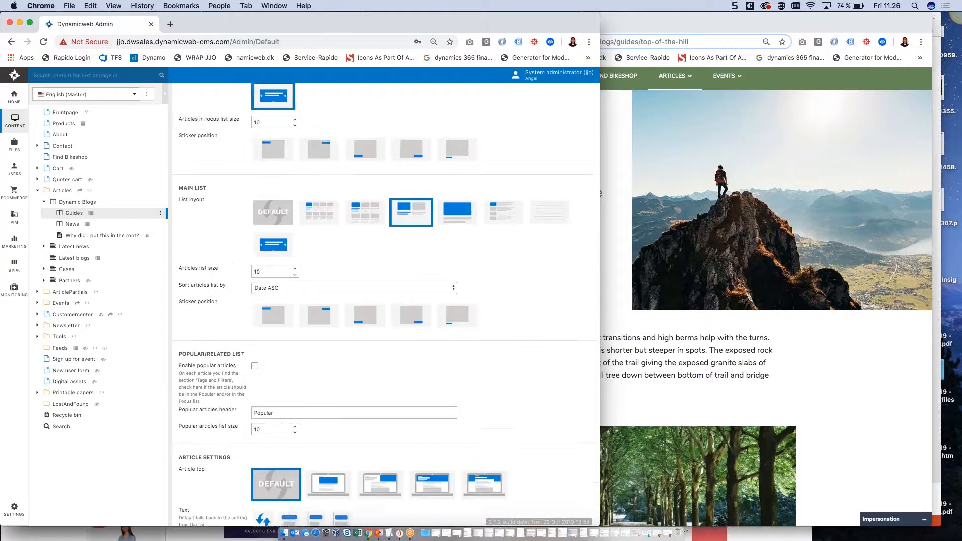
pyautogui.scroll(-6, 292, 332)
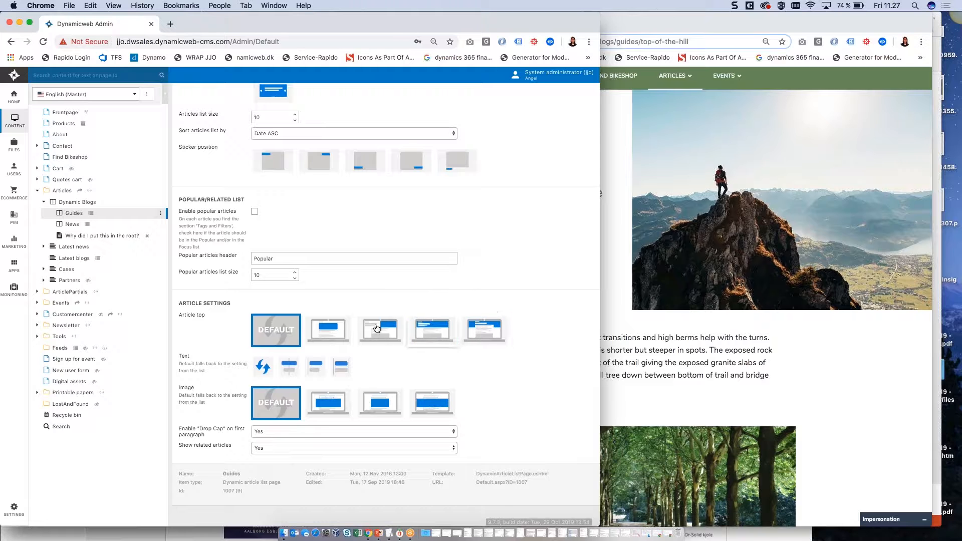
# Step: Set the Guides list's Article top to the fourth layout, save the page and reload the Top of the hill article on the website
pyautogui.click(422, 334)
pyautogui.click(728, 249)
pyautogui.click(312, 305)
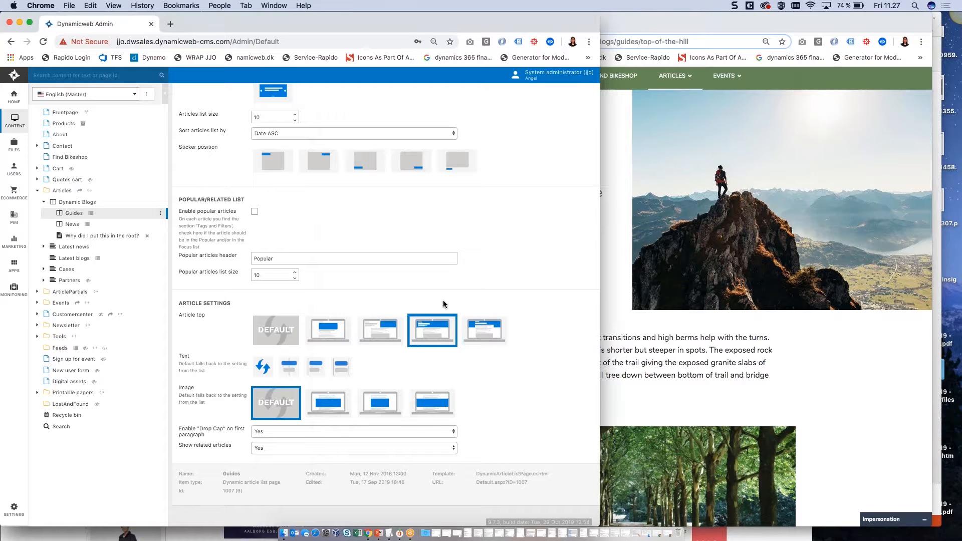
pyautogui.press('super+s')
pyautogui.click(708, 234)
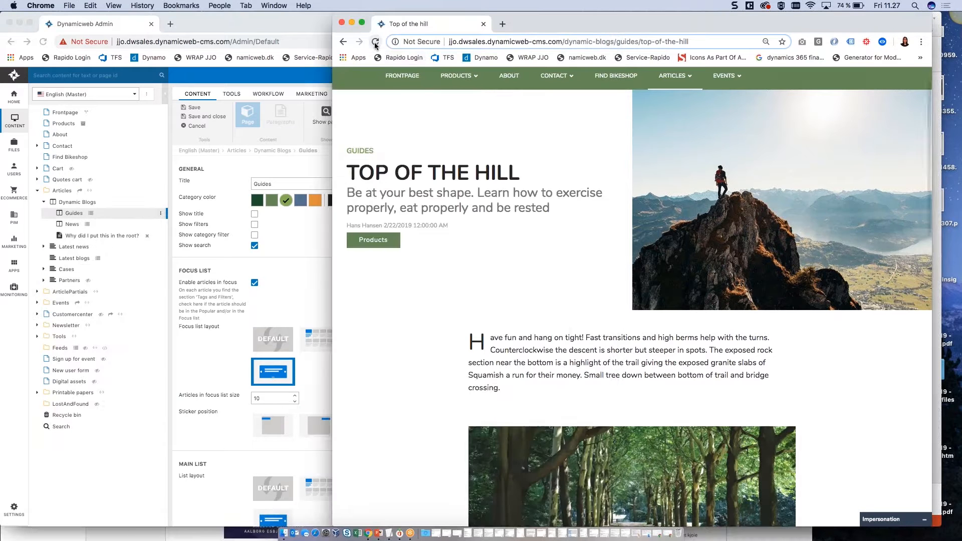
pyautogui.click(323, 275)
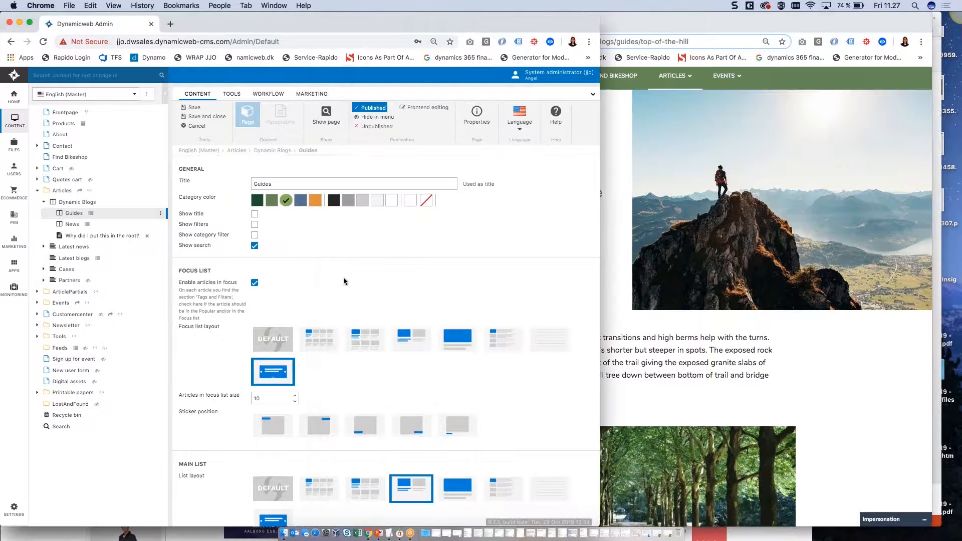
pyautogui.press('super+s')
pyautogui.click(710, 220)
pyautogui.click(376, 42)
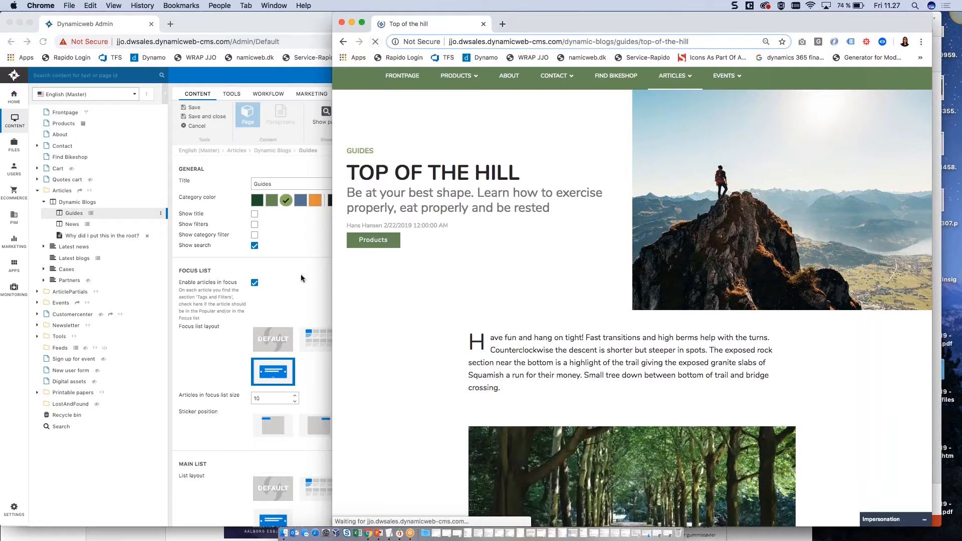
# Step: Open the Top of the hill article from the Guides list in the admin and go to its lower settings sections
pyautogui.click(293, 297)
pyautogui.click(62, 213)
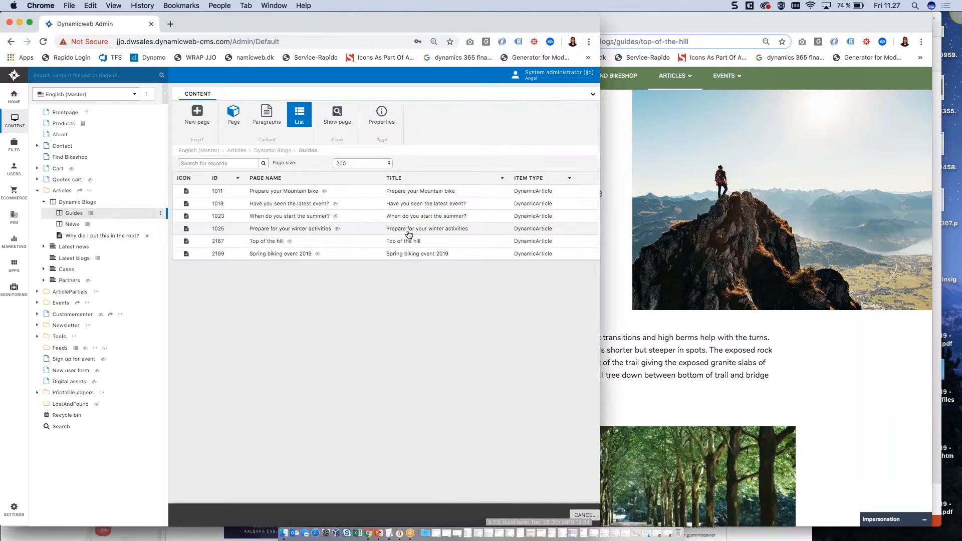
pyautogui.click(632, 235)
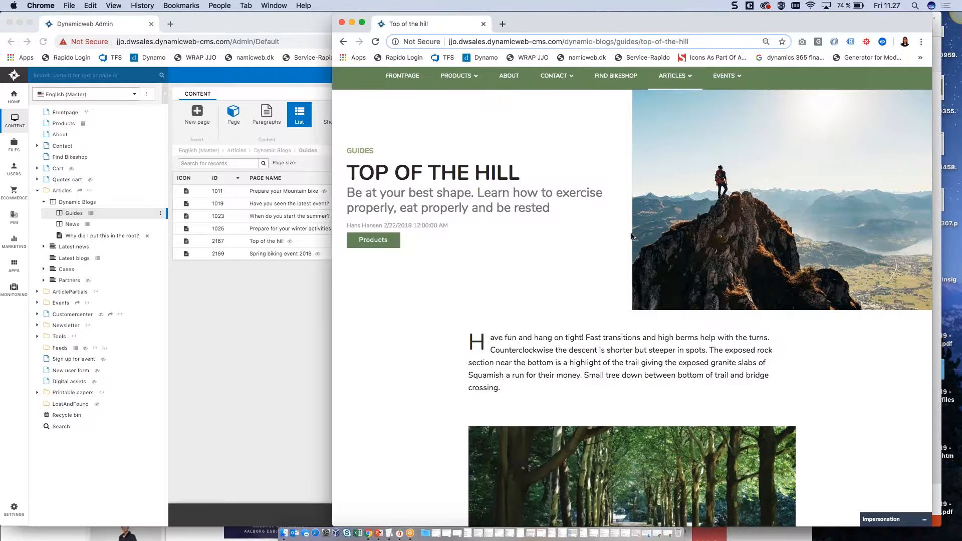
pyautogui.click(228, 317)
pyautogui.click(254, 241)
pyautogui.scroll(-5, 337, 294)
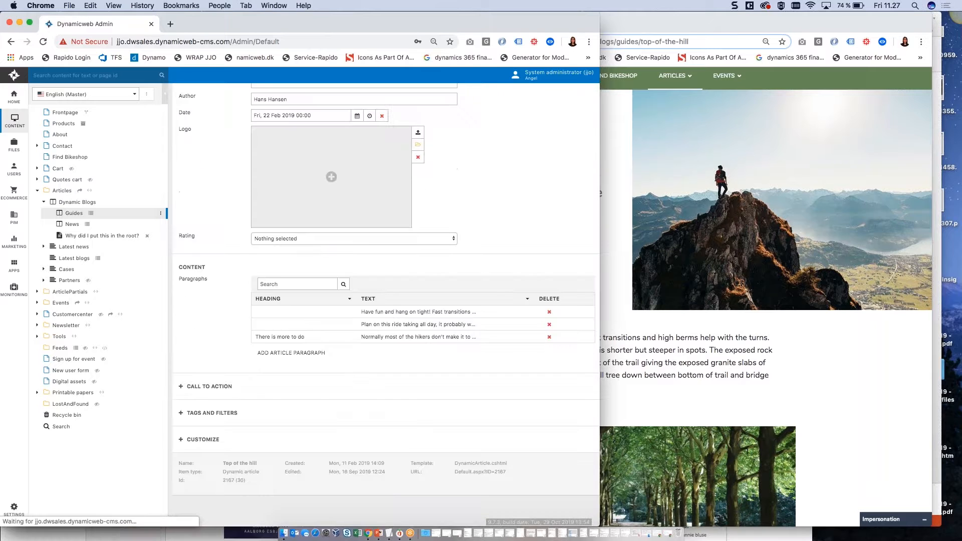
# Step: Set the article's Top layout under Customize to Default, save it and reload the article on the website
pyautogui.click(207, 439)
pyautogui.scroll(-3, 207, 441)
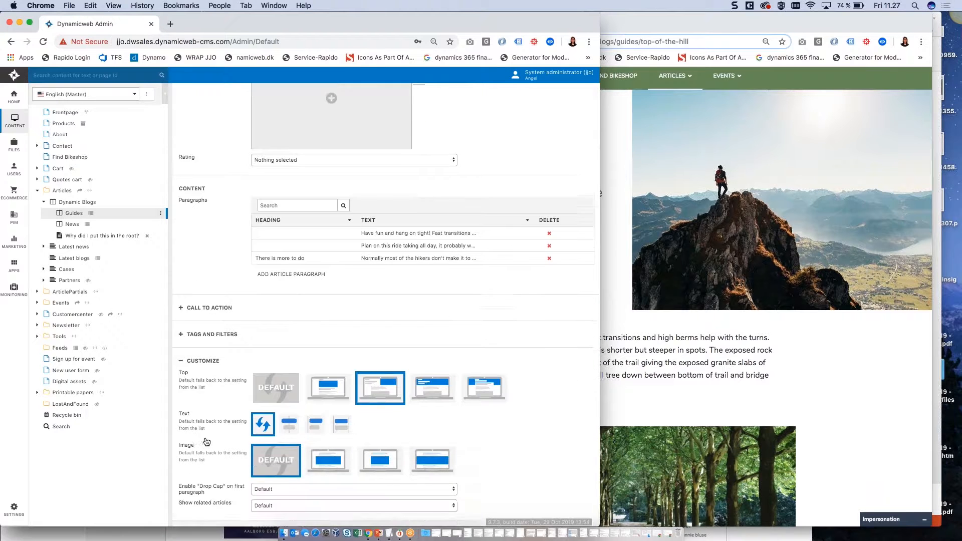
pyautogui.click(270, 372)
pyautogui.press('super+s')
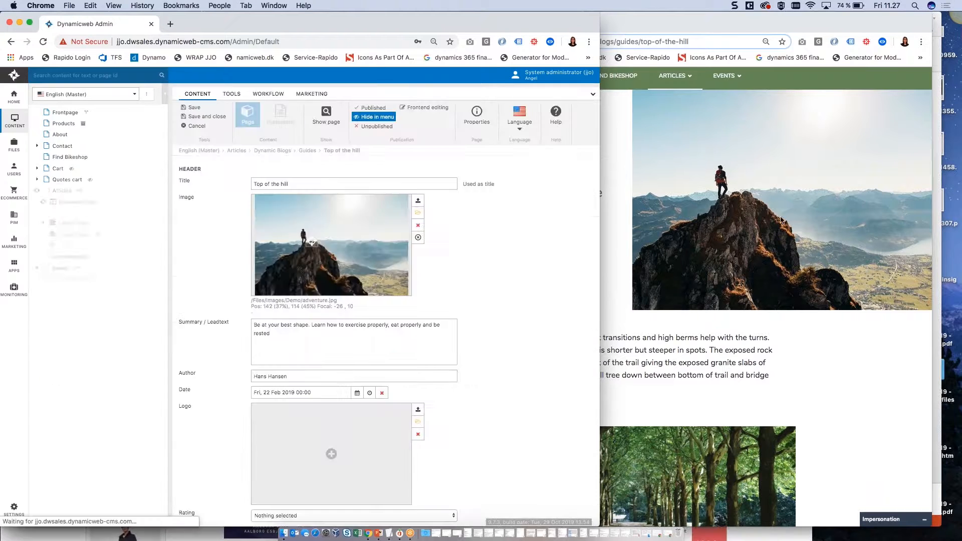
pyautogui.press('super+grave')
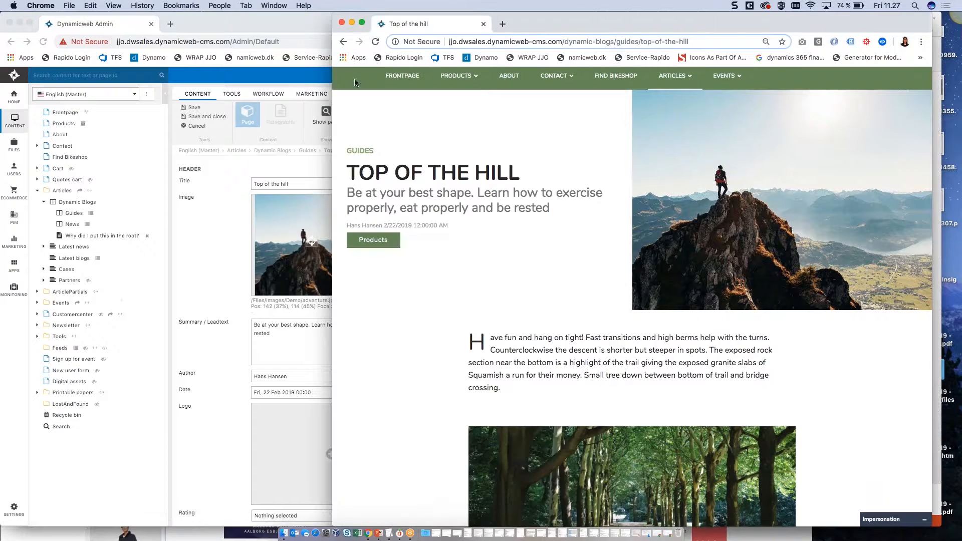
pyautogui.click(376, 42)
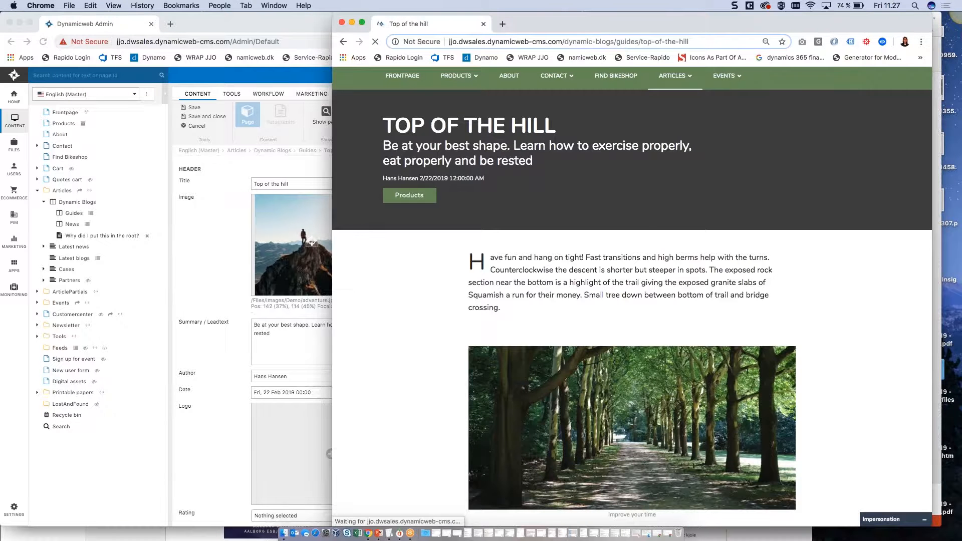
# Step: Set the Top of the hill article's Top layout under Customize to the third option, save it and reload the article on the website
pyautogui.scroll(-3, 251, 427)
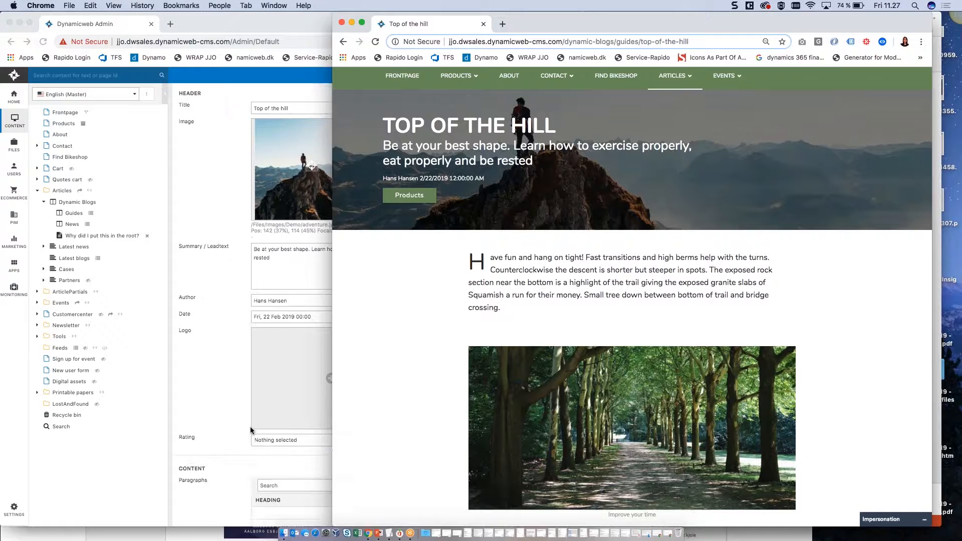
pyautogui.click(225, 224)
pyautogui.scroll(3, 224, 224)
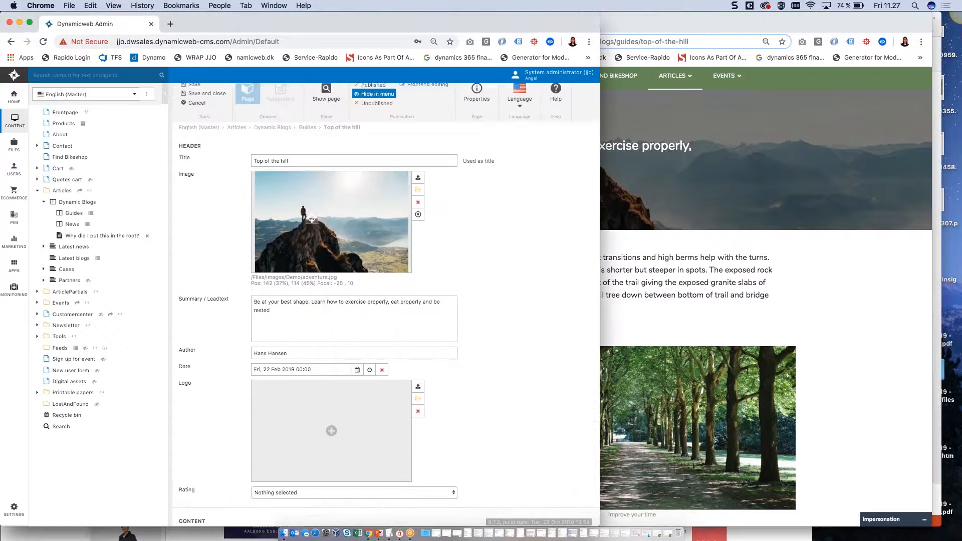
pyautogui.scroll(1, 225, 224)
pyautogui.scroll(-10, 251, 314)
pyautogui.click(208, 441)
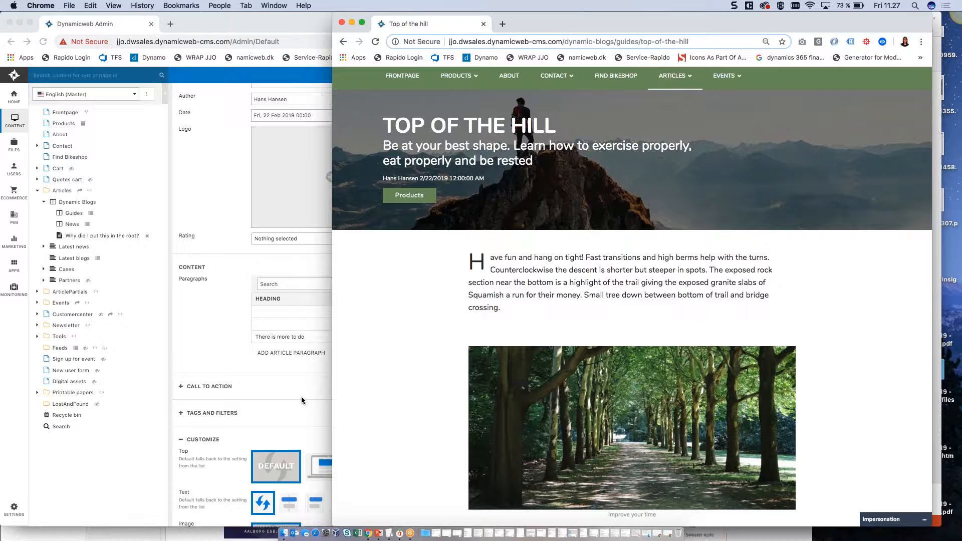
pyautogui.click(302, 426)
pyautogui.click(381, 465)
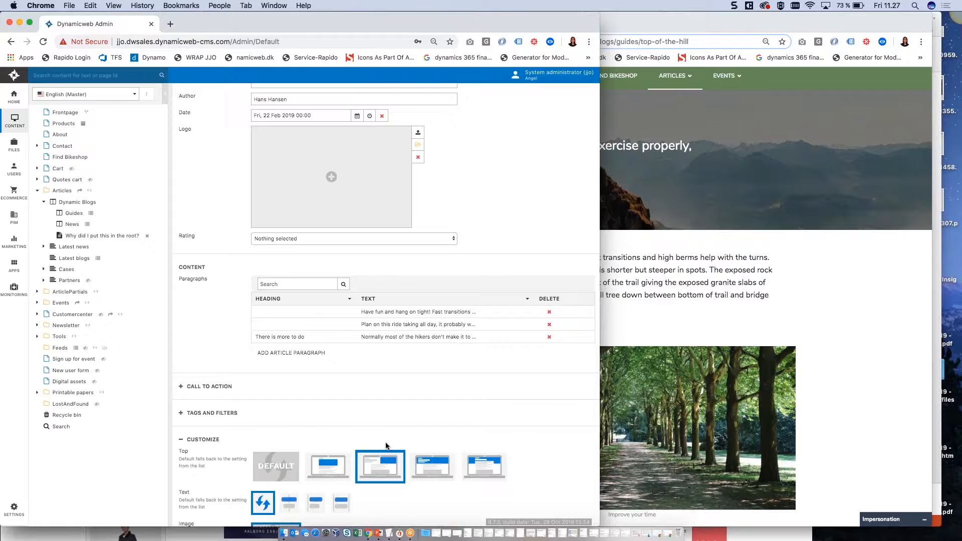
pyautogui.press('super+s')
pyautogui.click(710, 296)
pyautogui.click(375, 42)
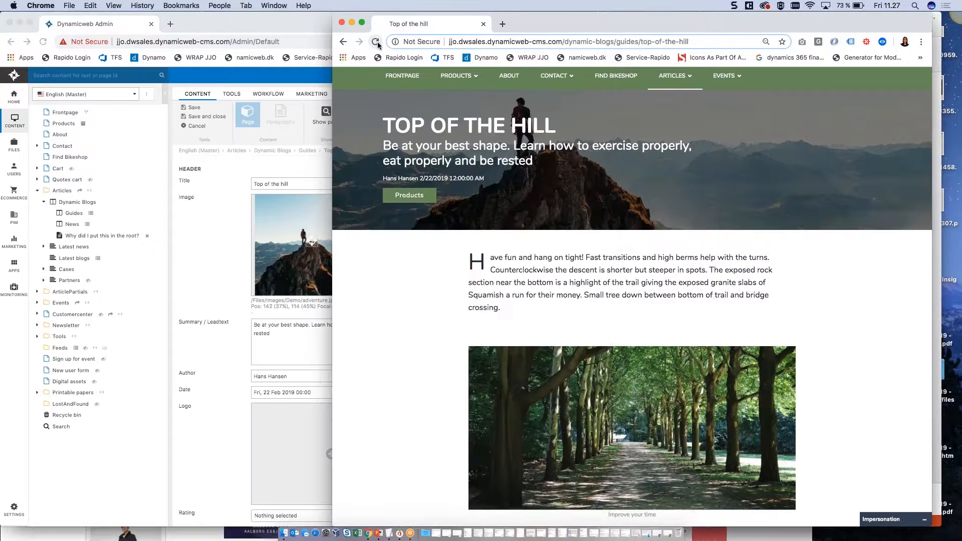
# Step: From the website's Dynamic Blogs list, view the Top of the hill article, return to the list and open Prepare your Mountain bike
pyautogui.scroll(1, 661, 115)
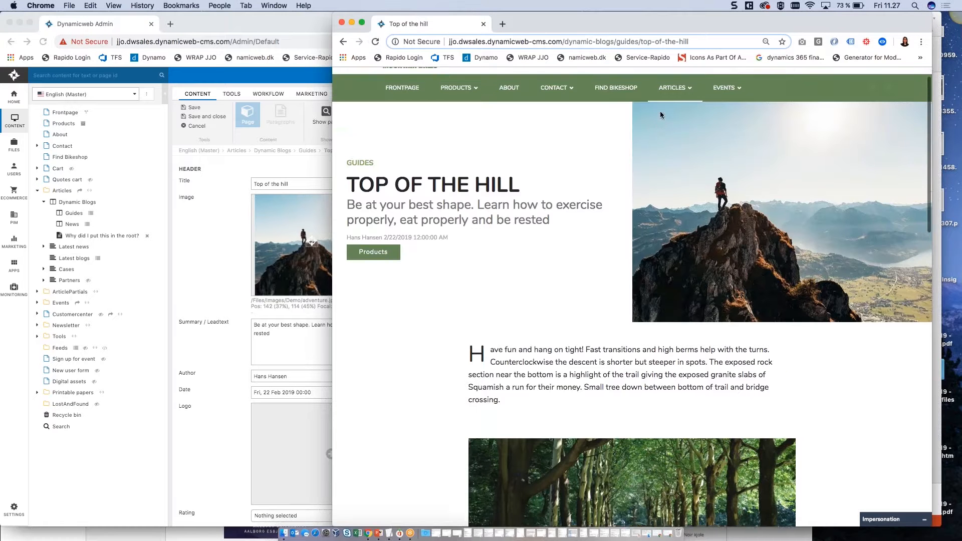
pyautogui.moveTo(679, 120)
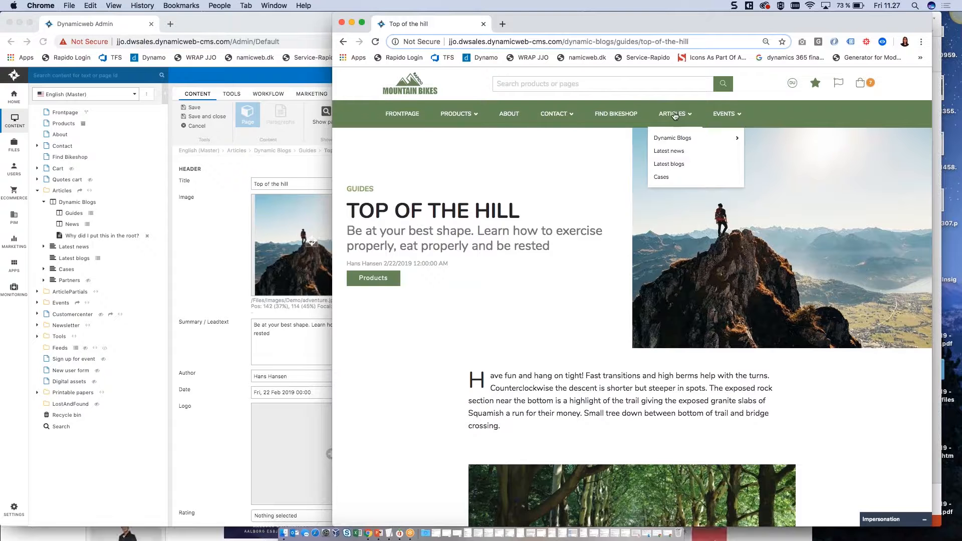
pyautogui.click(676, 138)
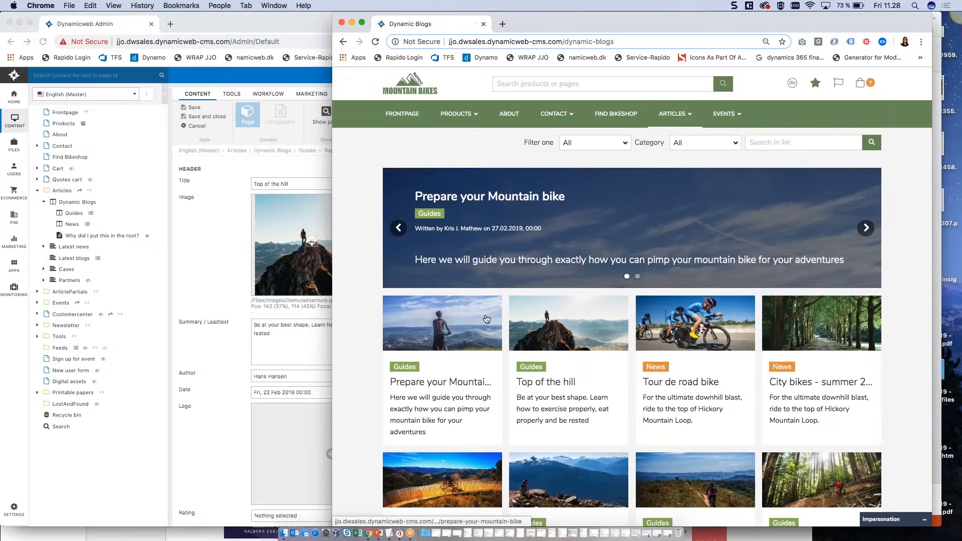
pyautogui.click(518, 330)
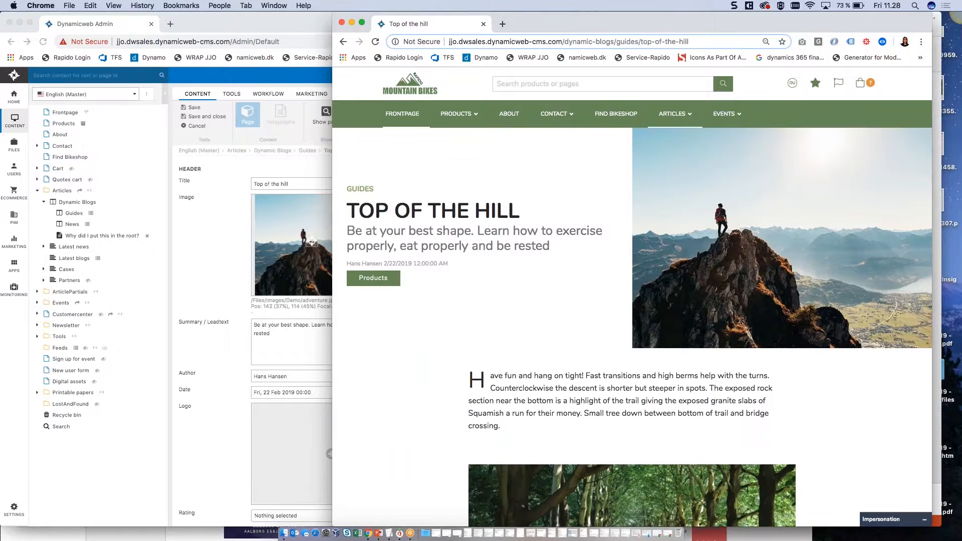
pyautogui.click(346, 41)
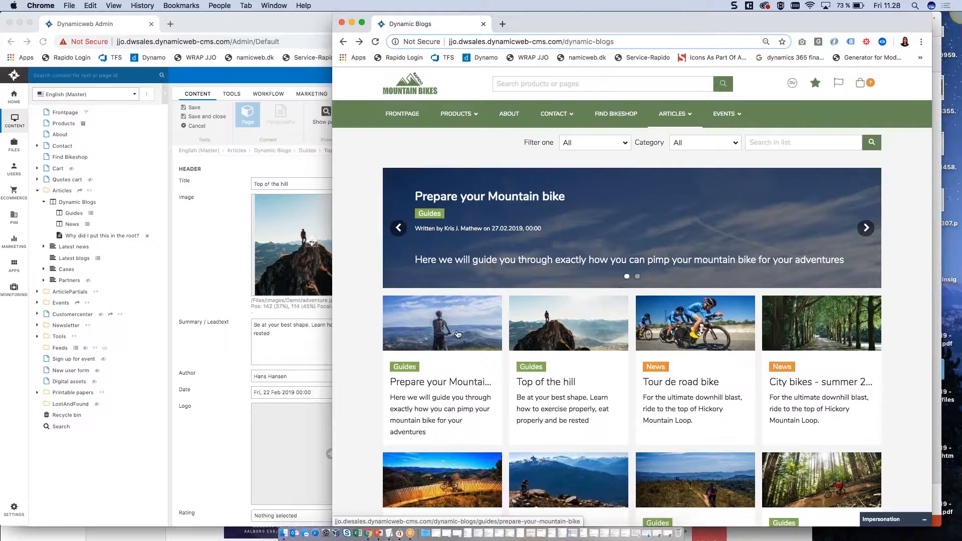
pyautogui.click(458, 334)
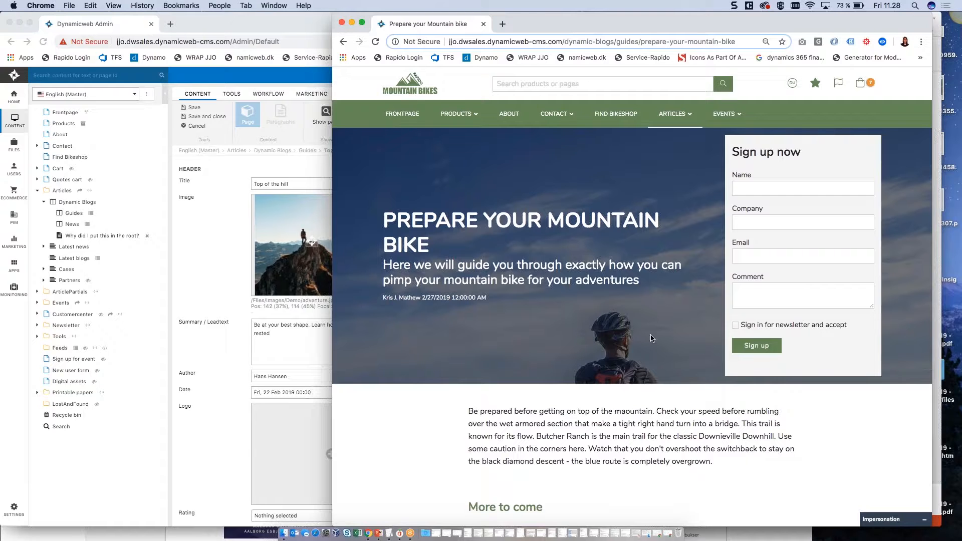
# Step: Examine the Prepare your Mountain bike article page on the website, including its header, sign-up form and text
pyautogui.click(954, 21)
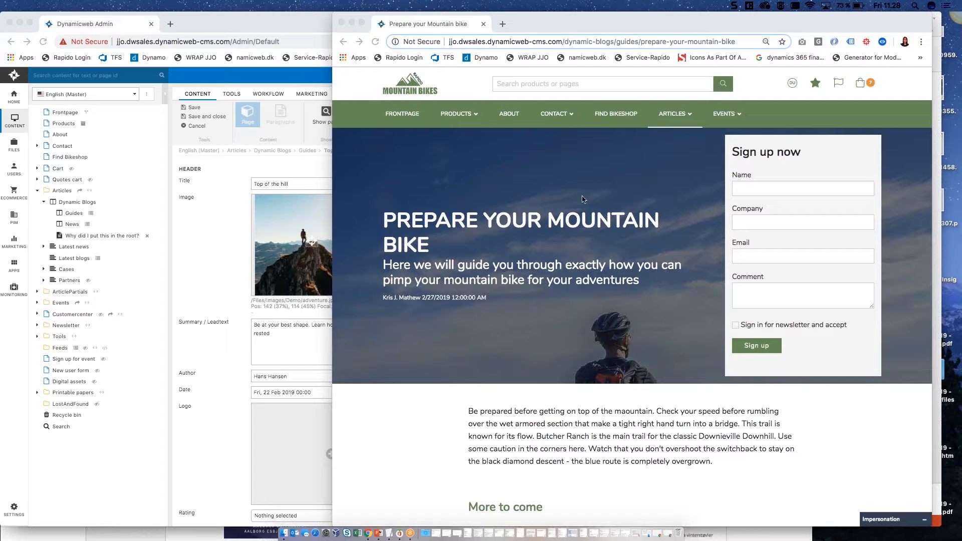
pyautogui.click(573, 214)
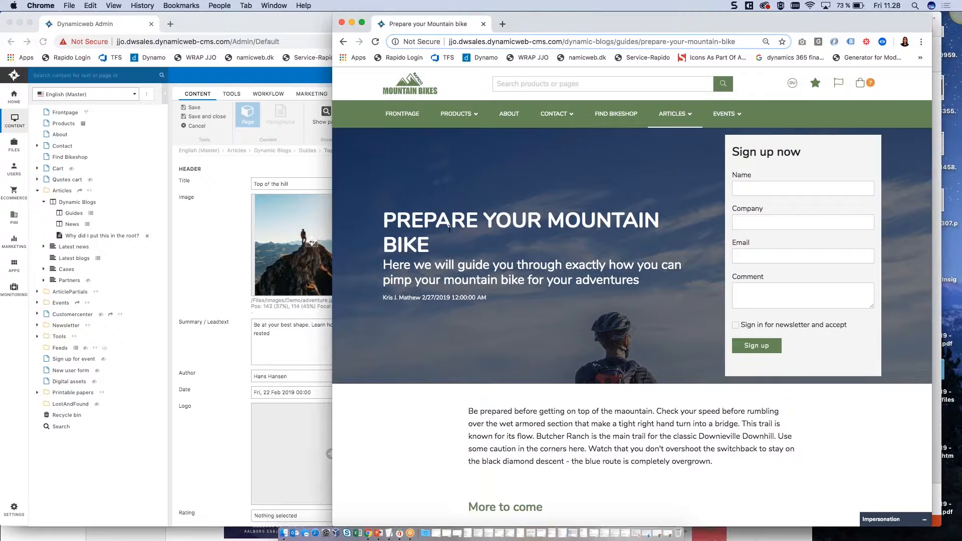
pyautogui.click(200, 449)
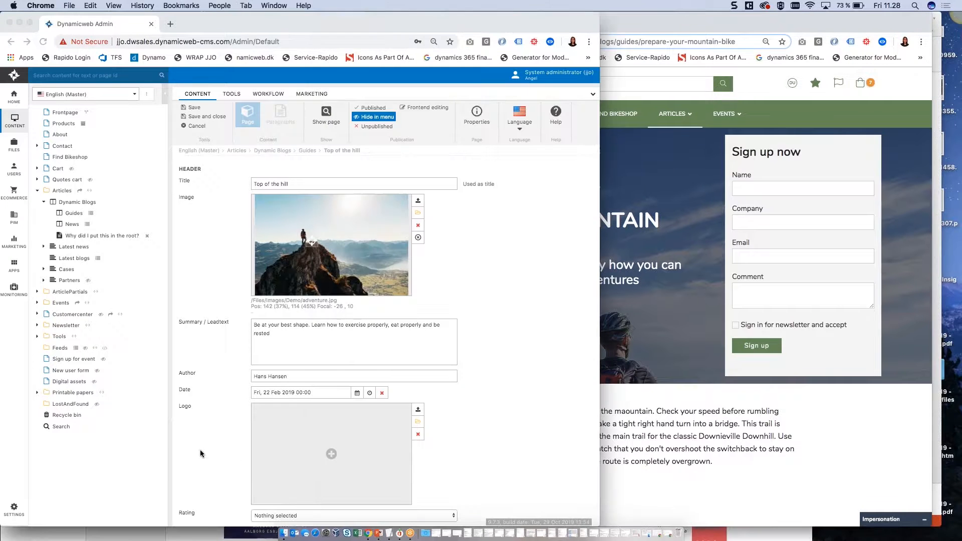
pyautogui.click(705, 254)
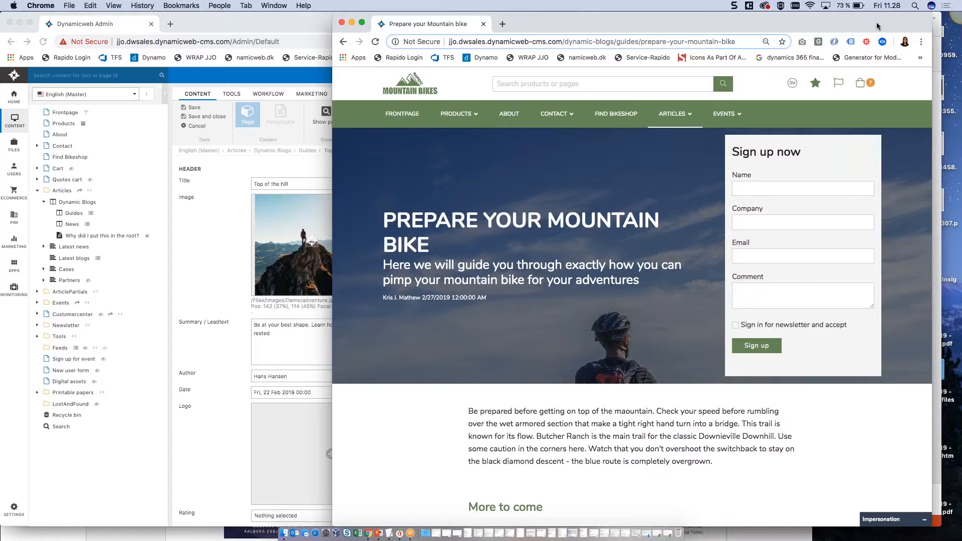
pyautogui.scroll(-5, 576, 256)
pyautogui.scroll(4, 401, 211)
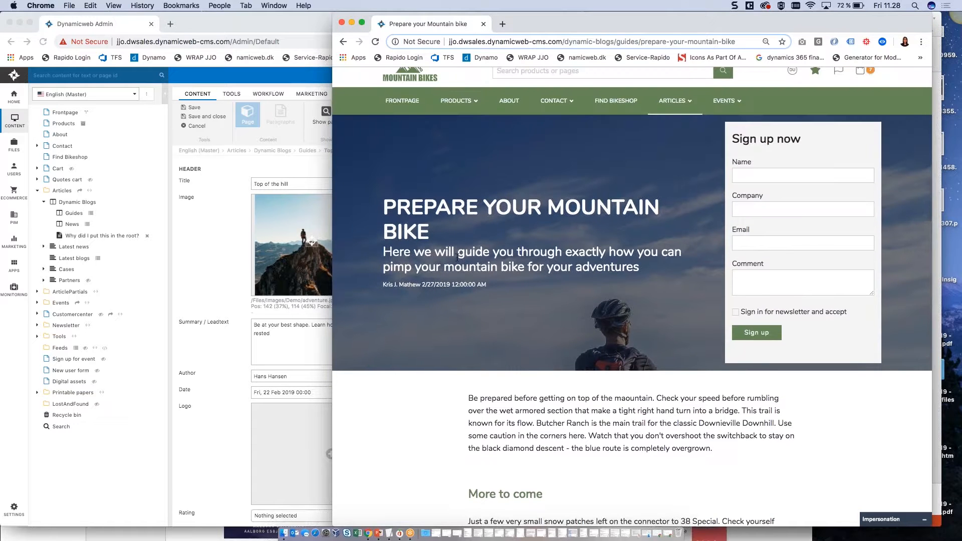
# Step: Open the Rapido documentation at doc.dynamicweb.com/rapido in a new browser tab beside the Dynamicweb admin
pyautogui.scroll(-2, 457, 256)
pyautogui.click(330, 76)
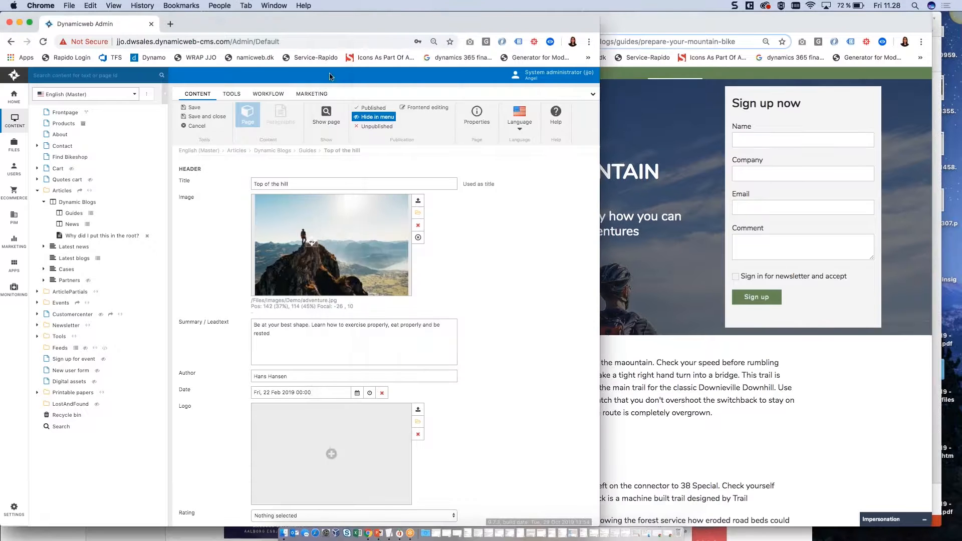
pyautogui.click(650, 133)
pyautogui.click(279, 25)
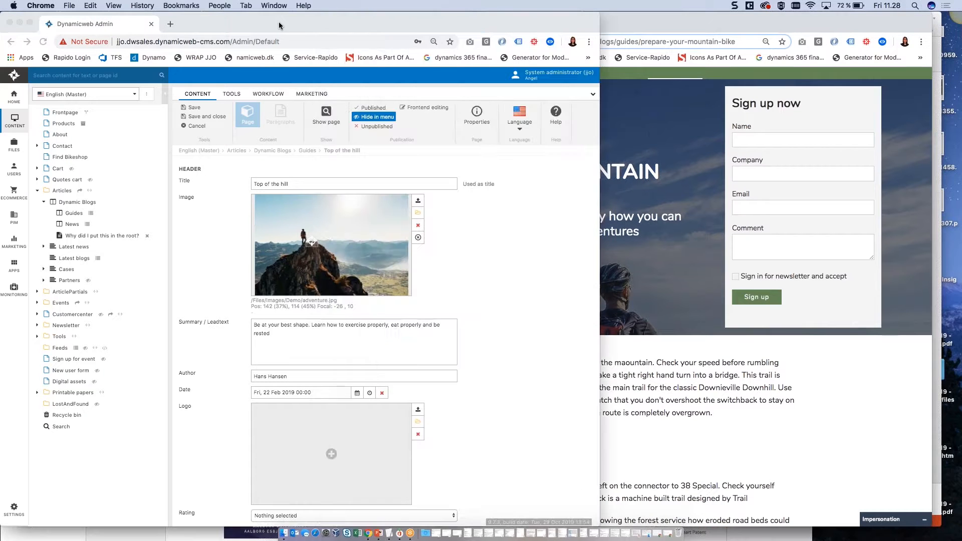
pyautogui.click(170, 24)
pyautogui.write('doc')
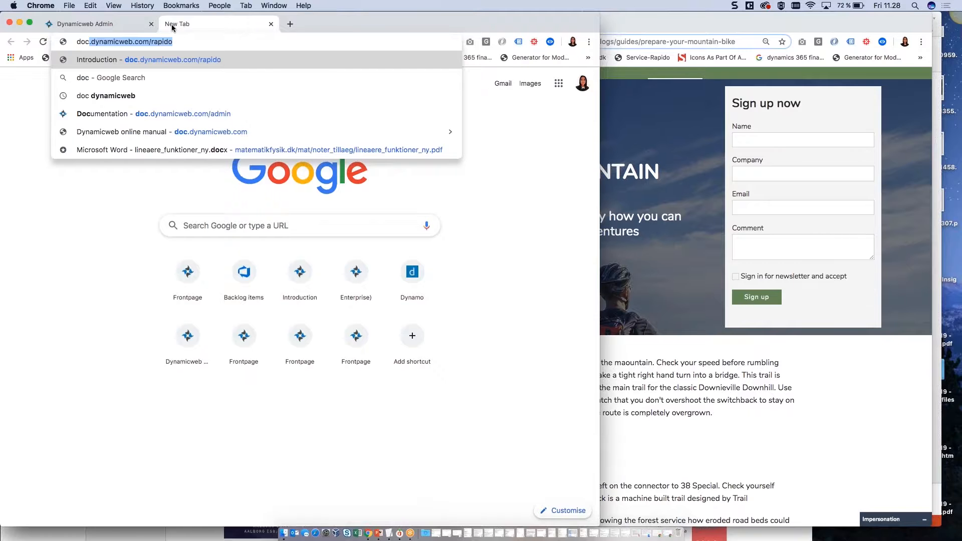
pyautogui.press('Return')
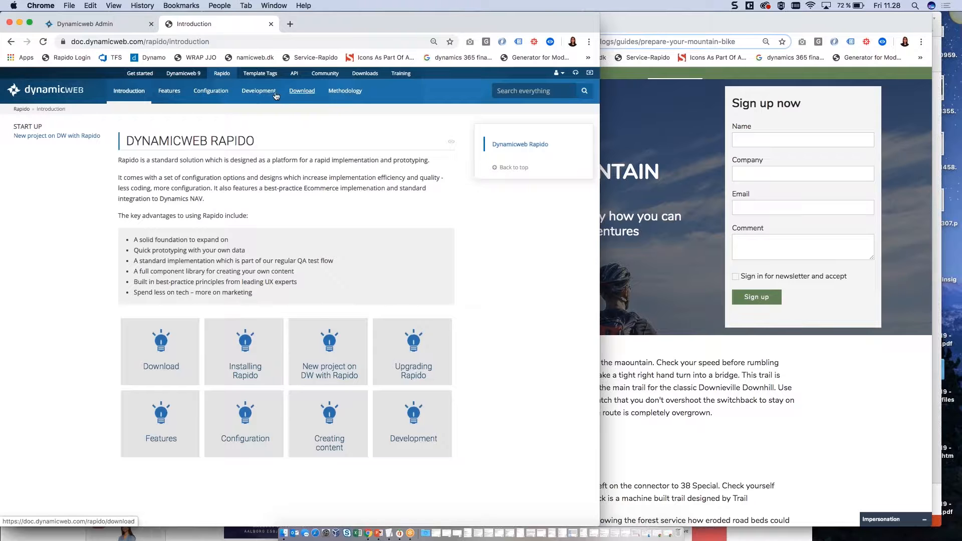
# Step: Open the Dynamic articles page under Creating content in the Configuration documentation and widen the browser window
pyautogui.click(211, 90)
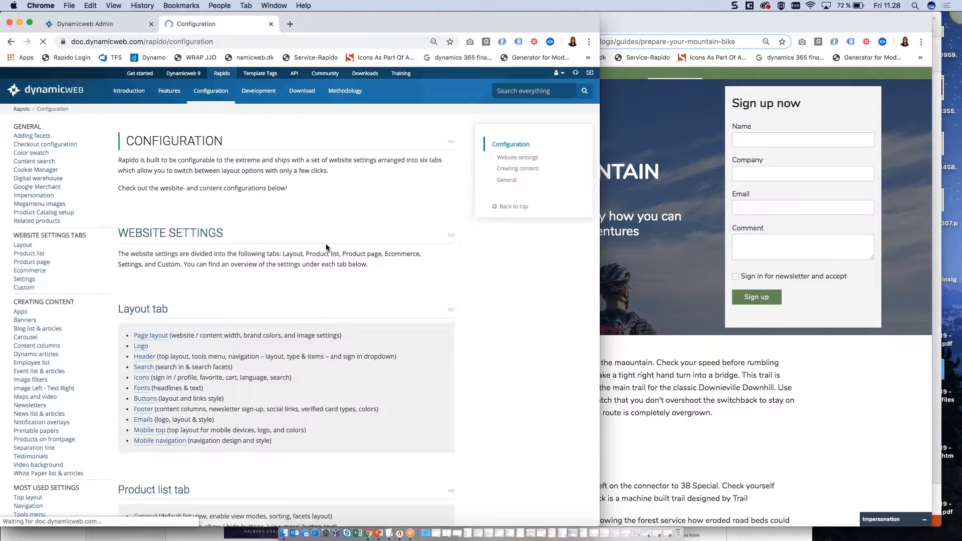
pyautogui.scroll(-3, 34, 466)
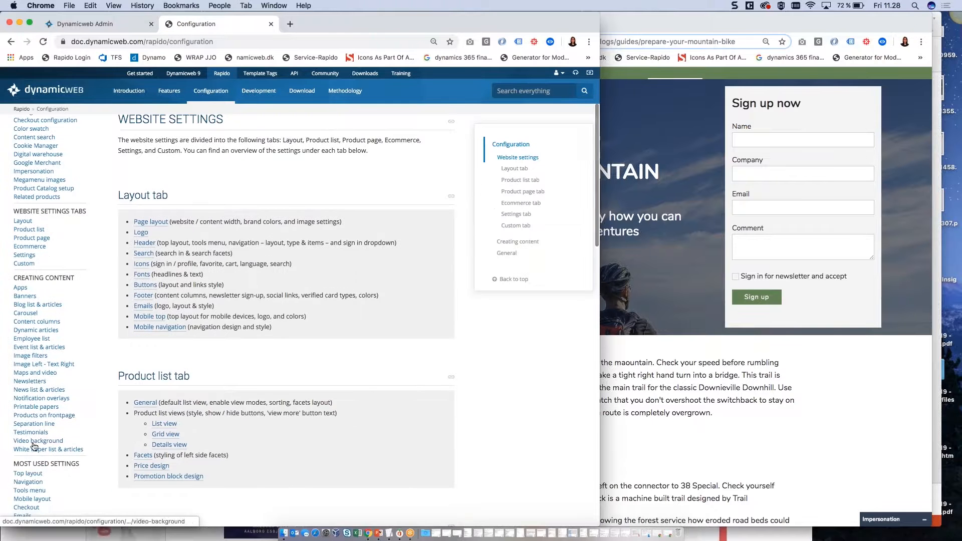
pyautogui.click(37, 330)
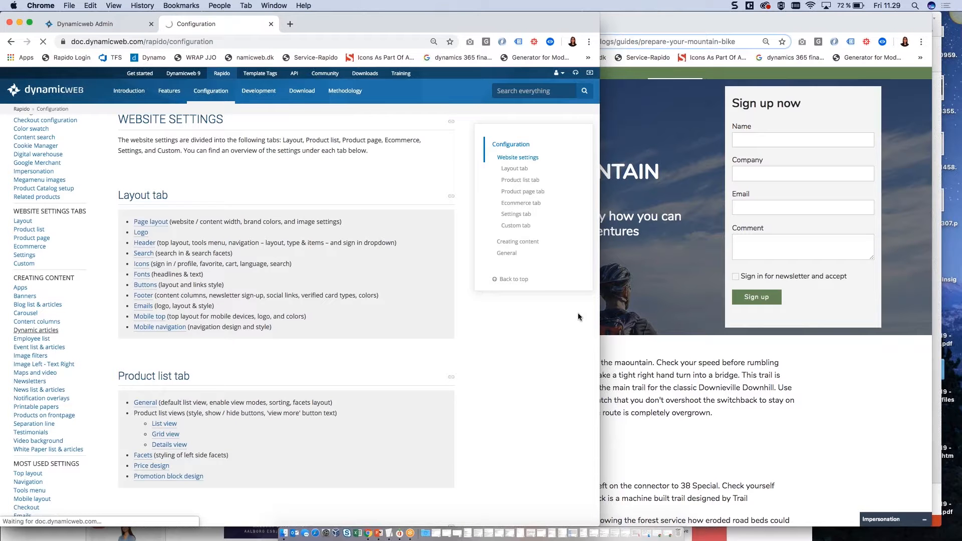
pyautogui.moveTo(599, 280); pyautogui.dragTo(706, 282)
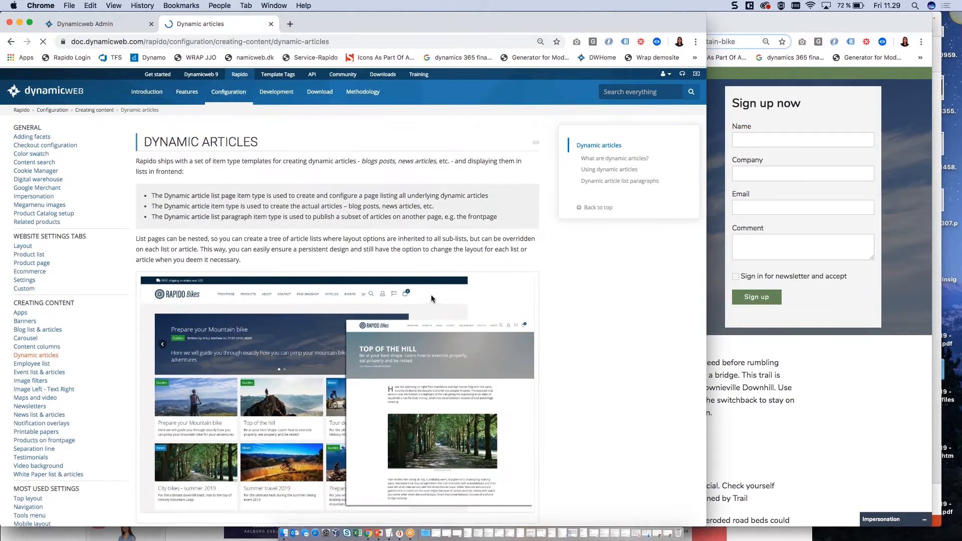
pyautogui.scroll(-1, 290, 232)
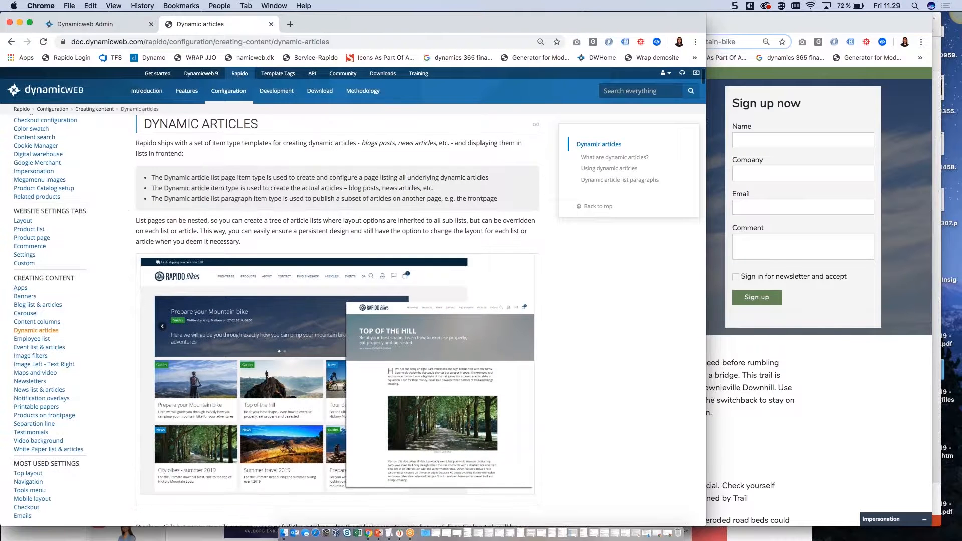
# Step: Go to the Using dynamic articles section of the documentation page
pyautogui.click(612, 178)
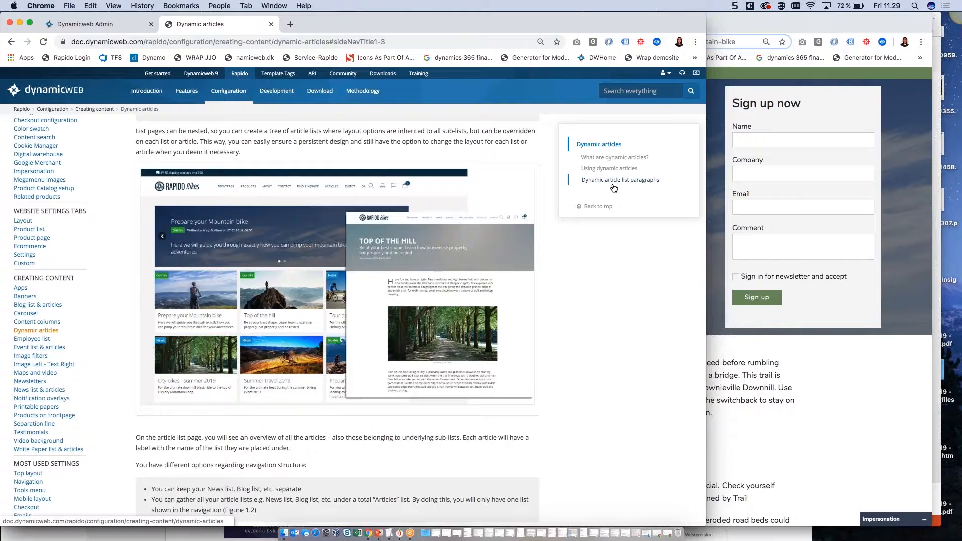
pyautogui.click(611, 168)
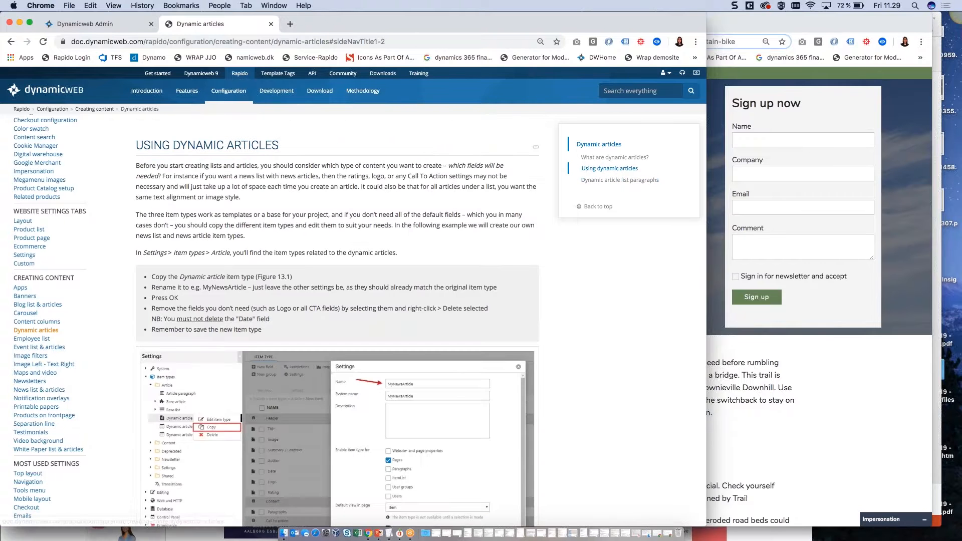
pyautogui.scroll(1, 337, 321)
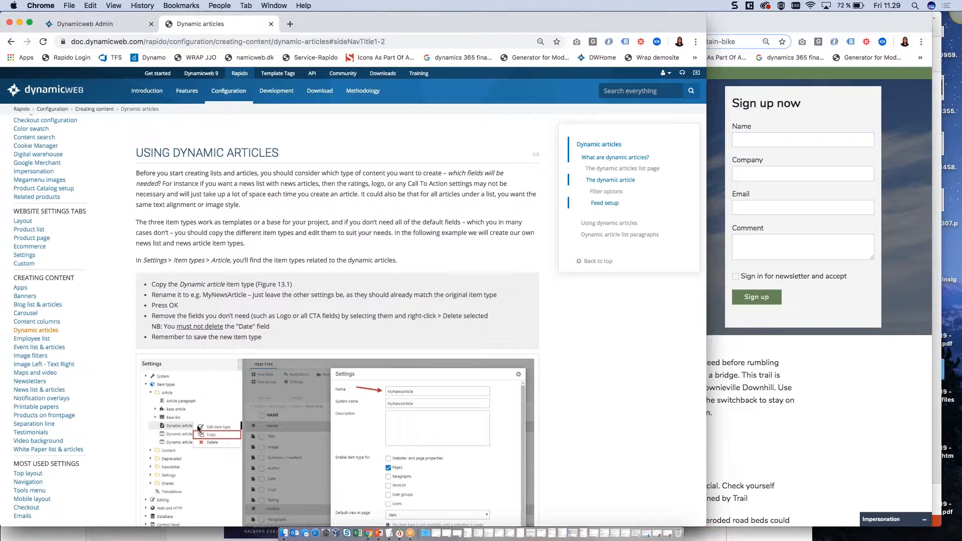
# Step: Return to the Dynamicweb admin, open the Dynamic article item type in Settings and review its fields
pyautogui.click(117, 20)
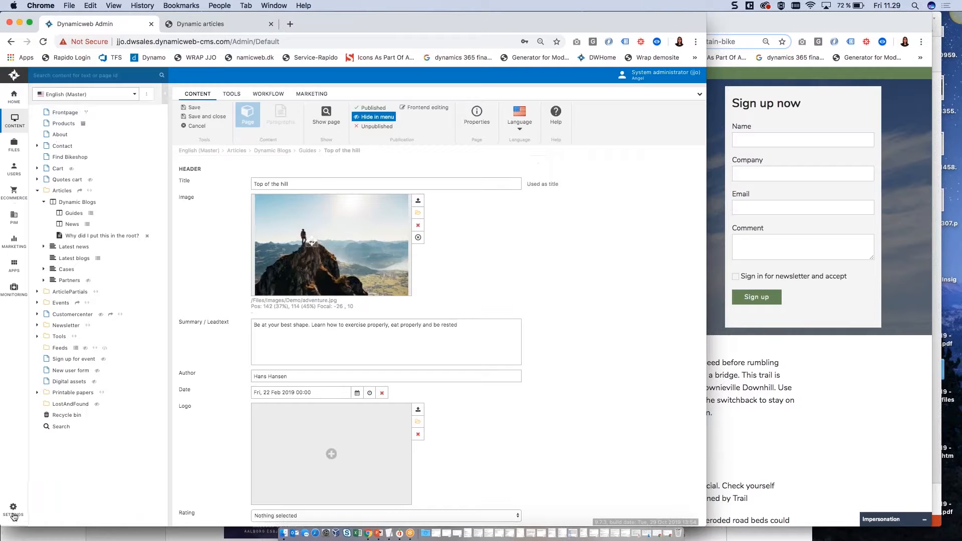
pyautogui.click(14, 516)
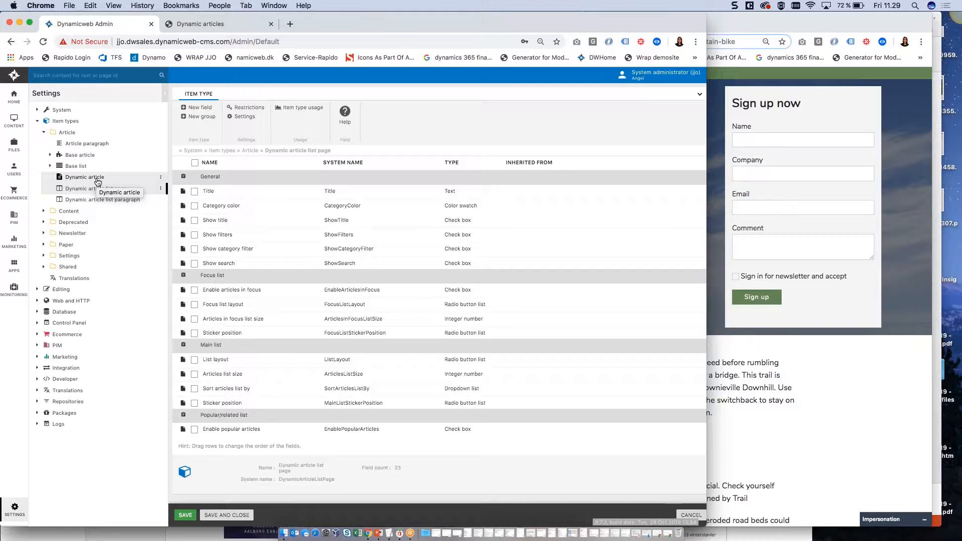
pyautogui.click(98, 179)
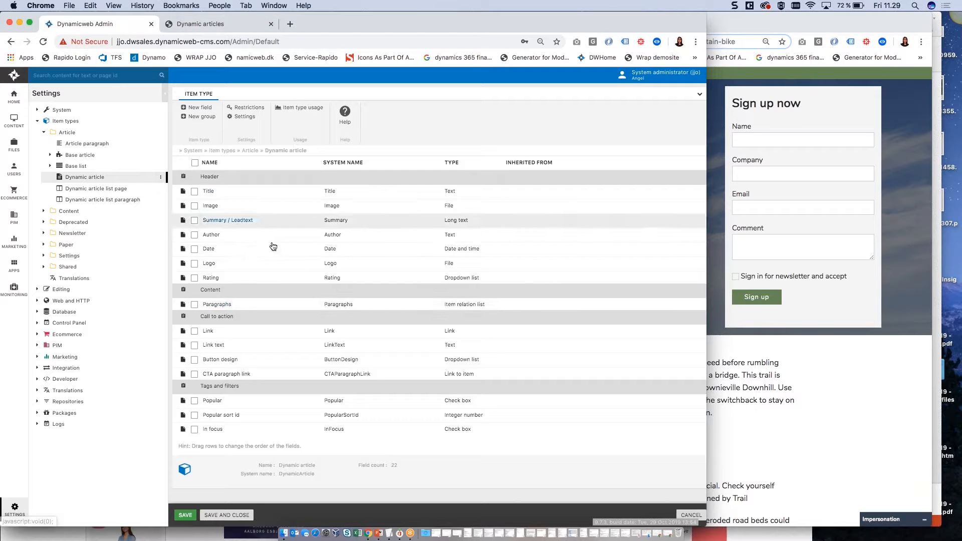
pyautogui.scroll(-3, 271, 247)
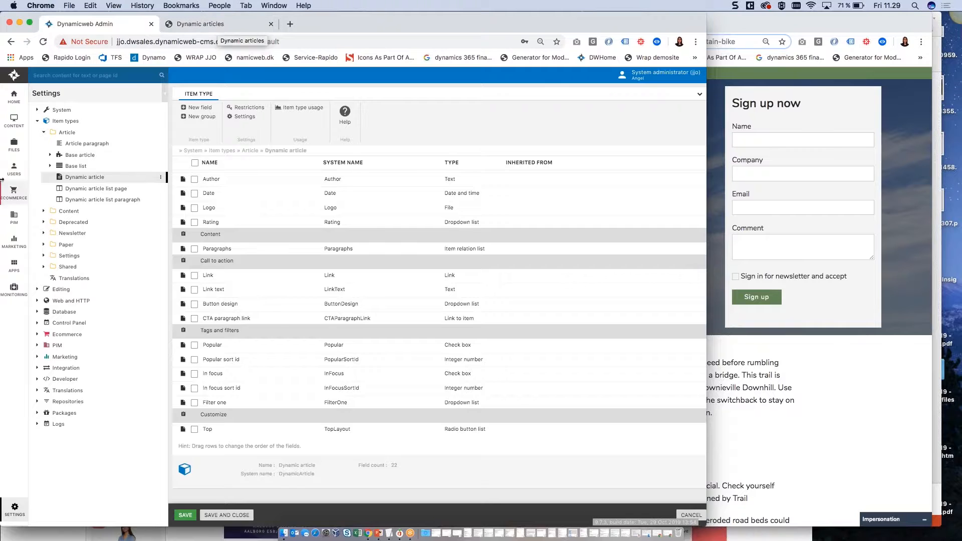
# Step: Open the Prepare your Mountain bike article from the Guides list in the content tree and view its header and paragraphs
pyautogui.click(14, 121)
pyautogui.click(74, 213)
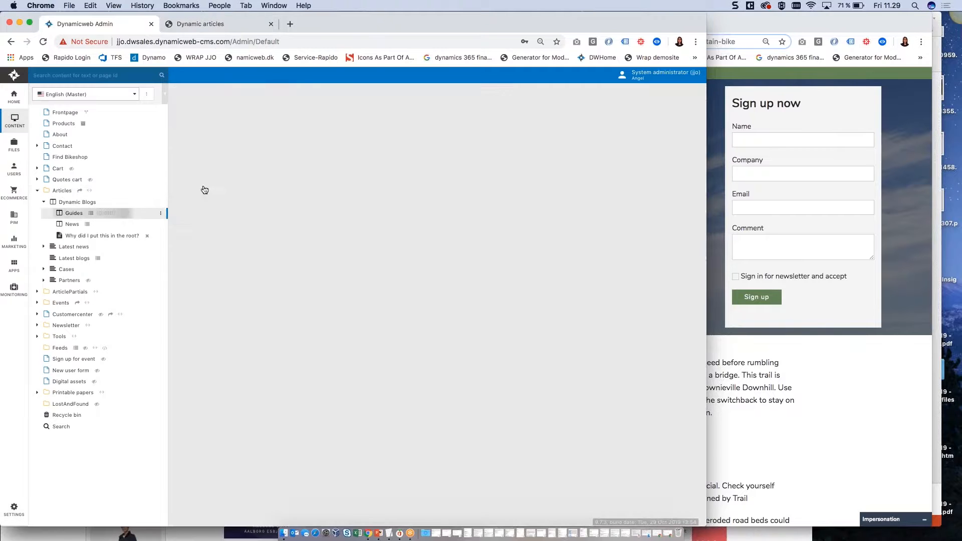
pyautogui.click(240, 193)
pyautogui.scroll(-1, 344, 233)
pyautogui.scroll(-5, 344, 233)
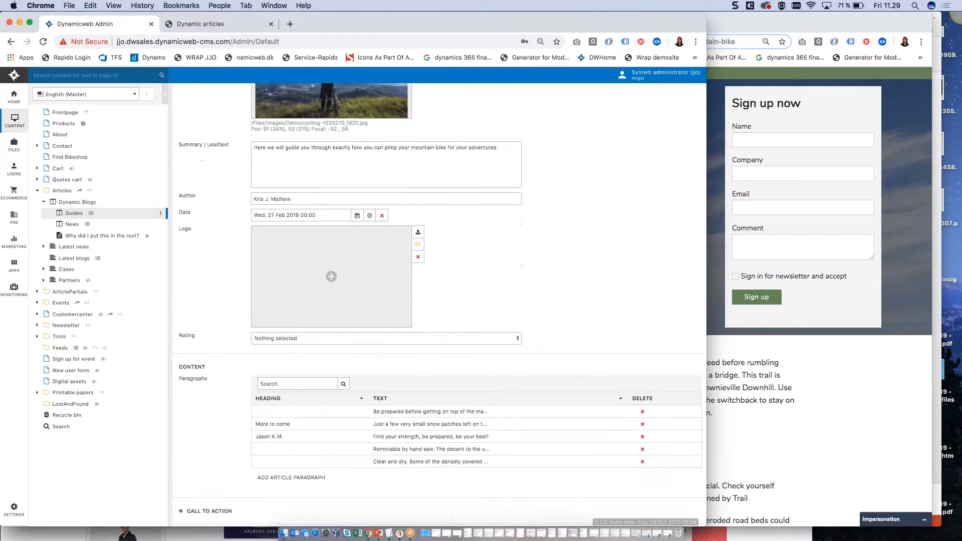
# Step: Review the article's Call to action, Tags and filters, and Customize settings, then collapse the last two groups
pyautogui.click(211, 387)
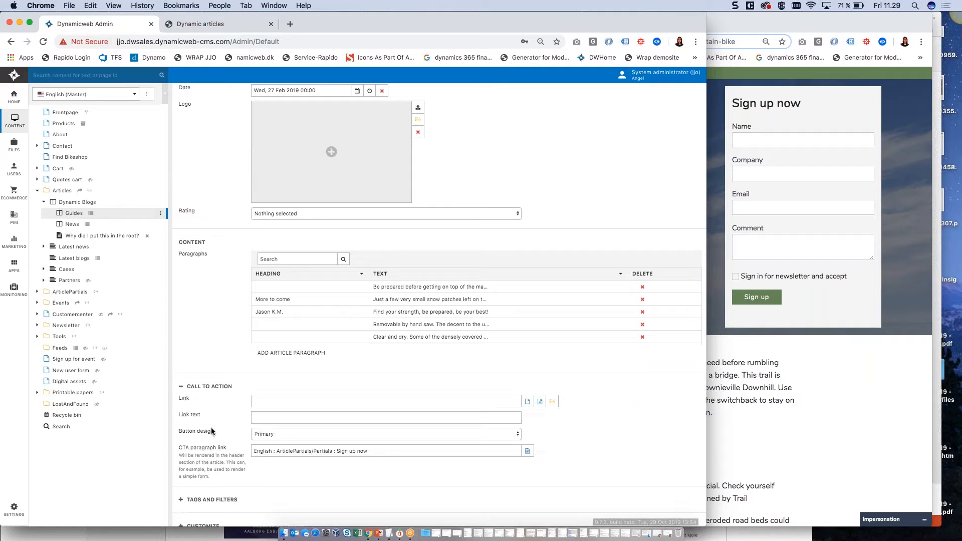
pyautogui.click(210, 503)
pyautogui.scroll(-4, 205, 486)
pyautogui.click(202, 469)
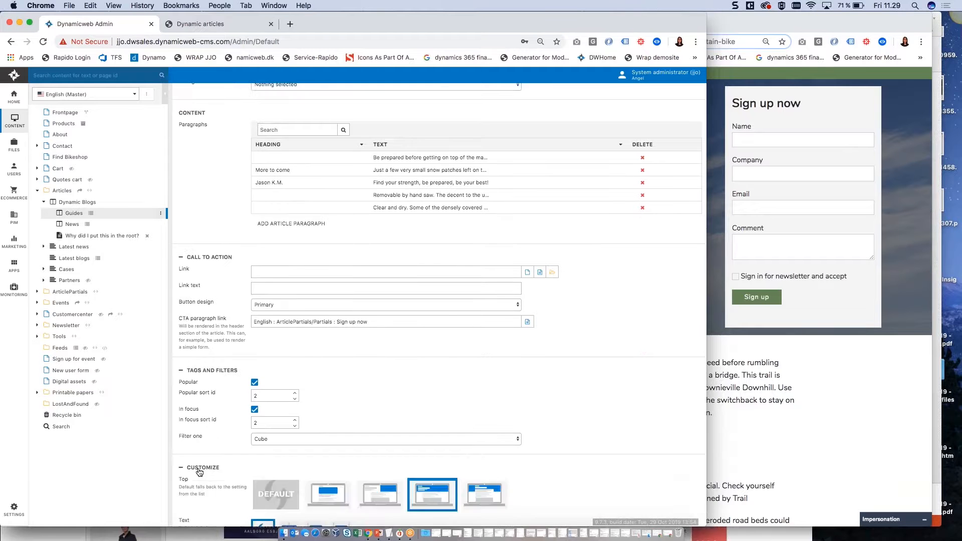
pyautogui.click(203, 468)
pyautogui.click(205, 371)
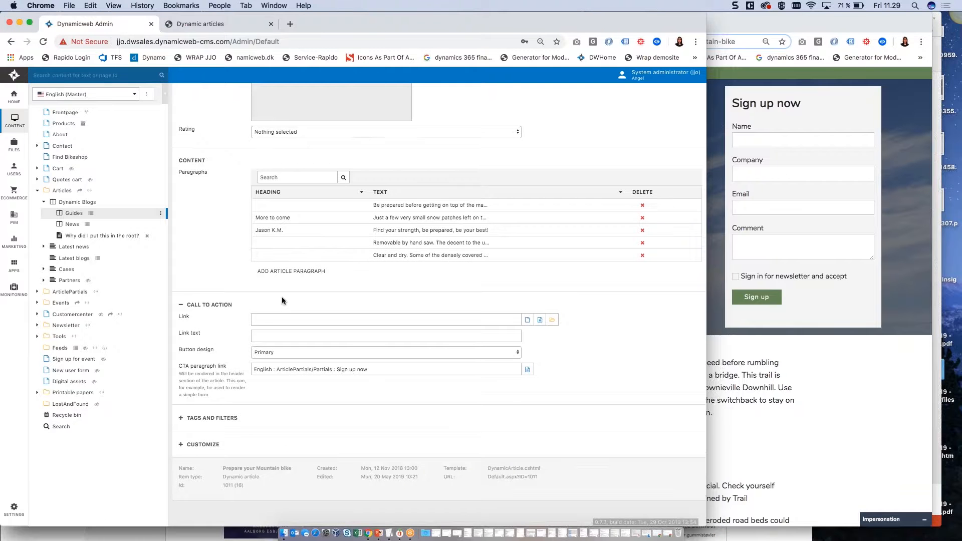
# Step: View the More to come paragraph's fields in the article's list item dialog and close it without saving
pyautogui.scroll(1, 311, 270)
pyautogui.click(333, 235)
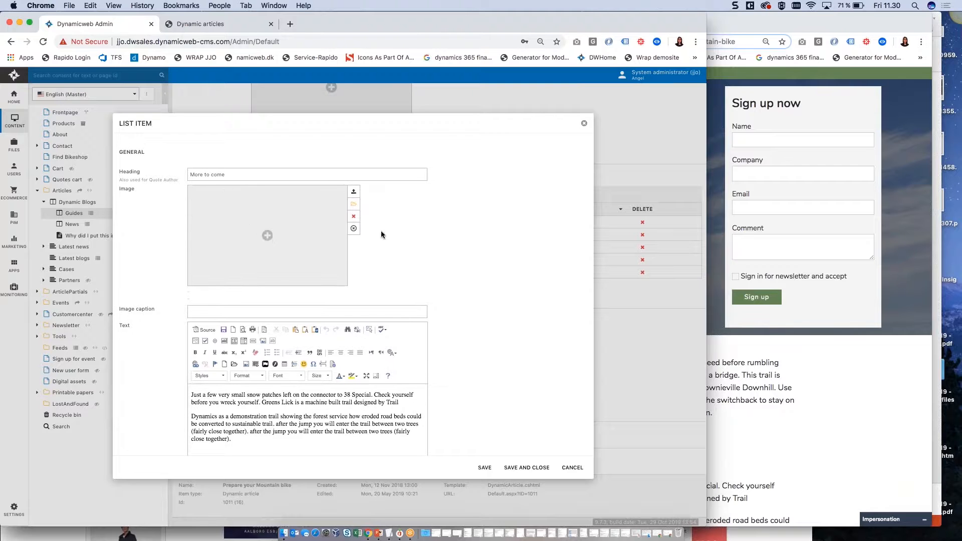
pyautogui.click(584, 123)
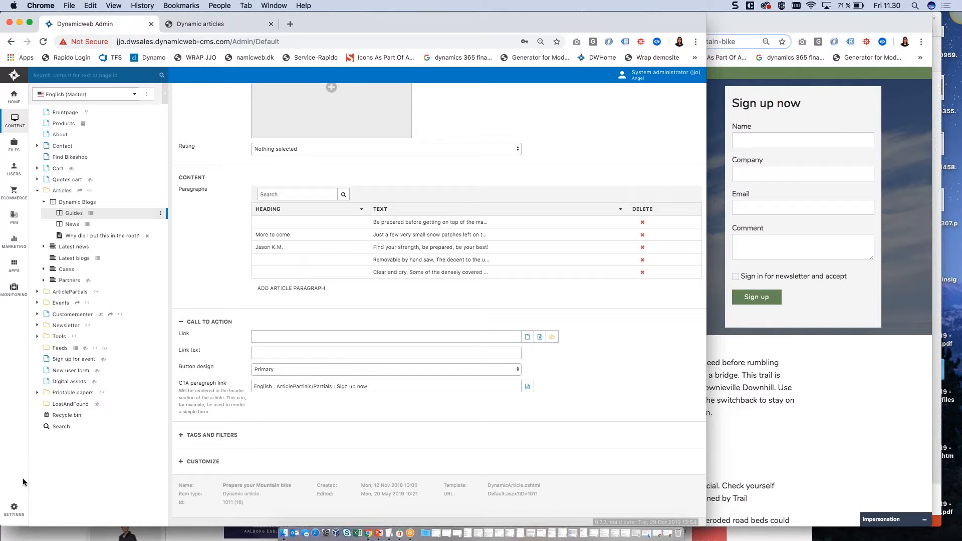
# Step: Return to the Dynamic article item type in Settings and examine its fields from Header to Tags and filters
pyautogui.click(14, 508)
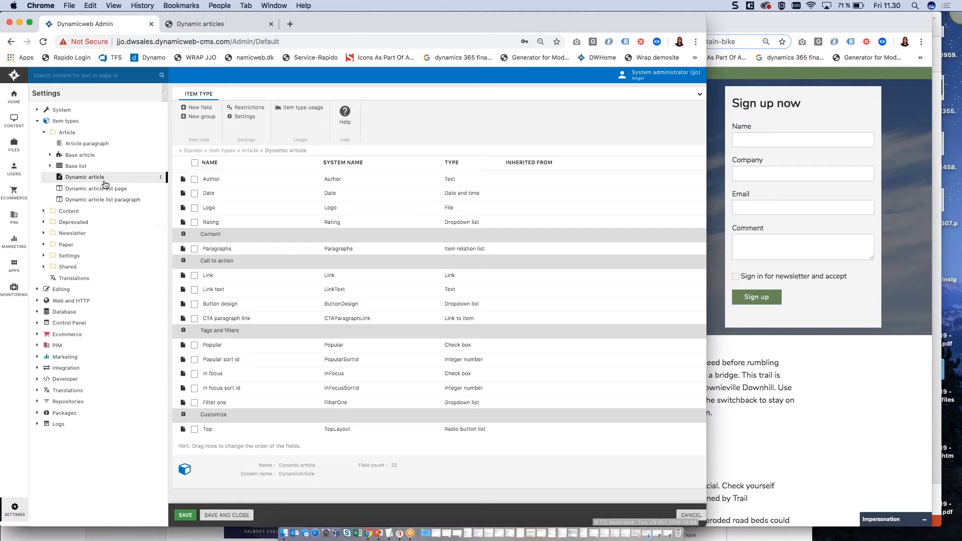
pyautogui.scroll(3, 288, 261)
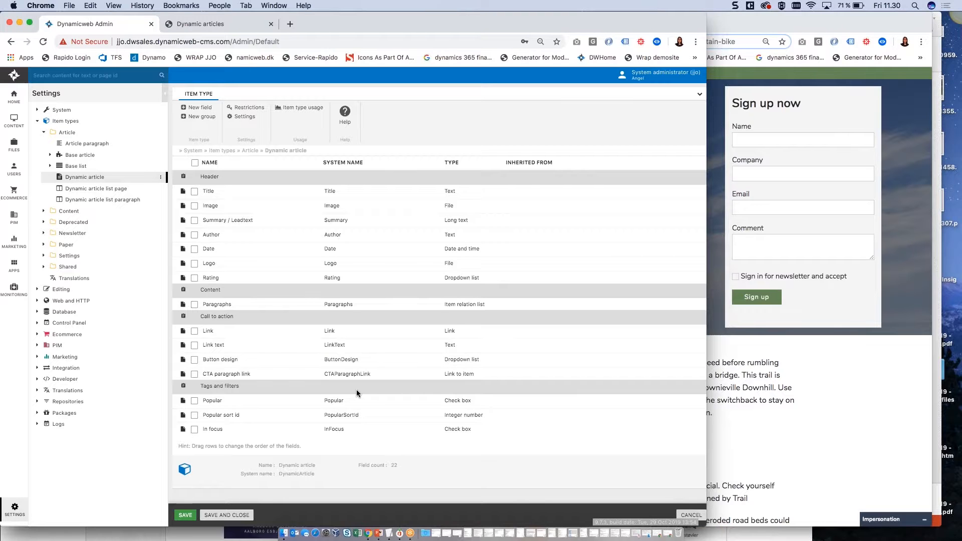
pyautogui.scroll(-1, 357, 400)
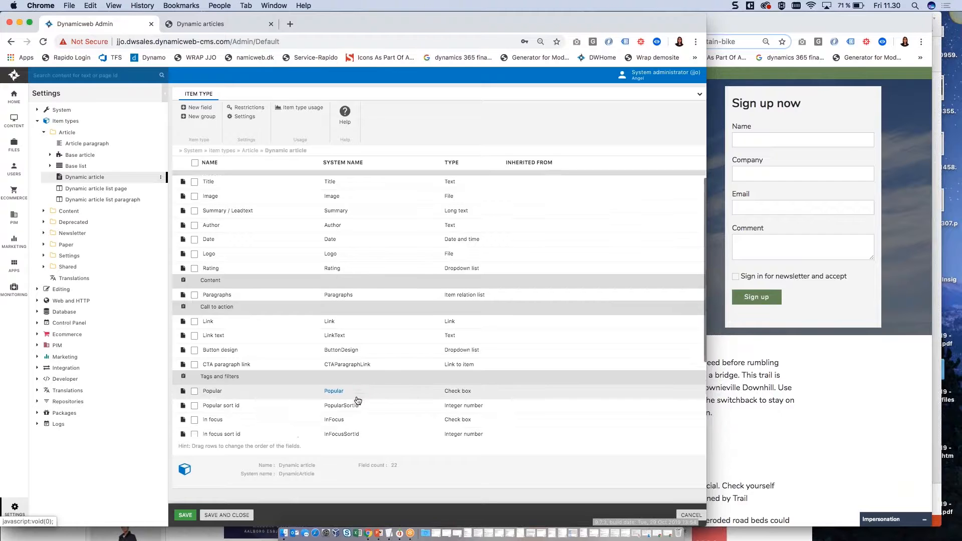
pyautogui.scroll(-2, 357, 400)
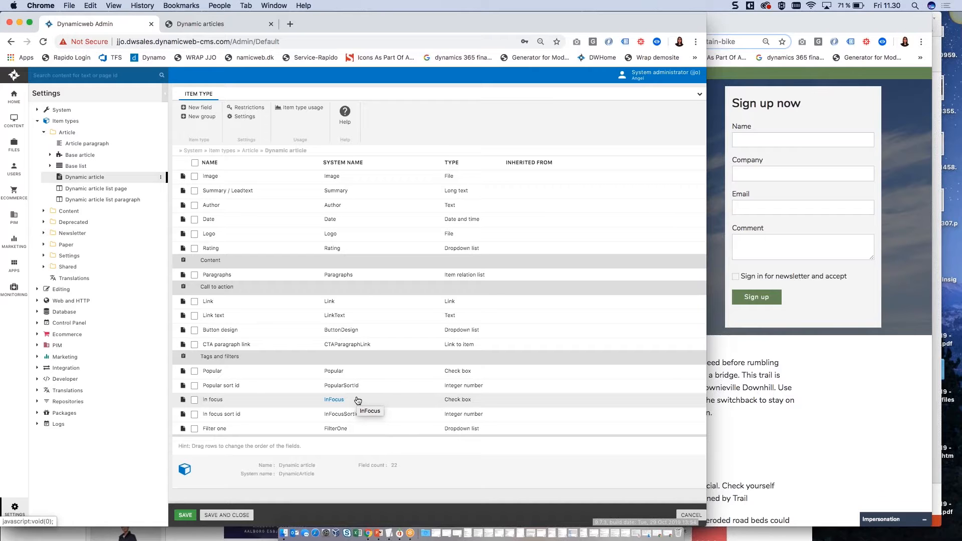
# Step: Read the Using dynamic articles documentation on copying the item types, setting the item type name and choosing item page layouts
pyautogui.click(221, 26)
pyautogui.scroll(-5, 407, 369)
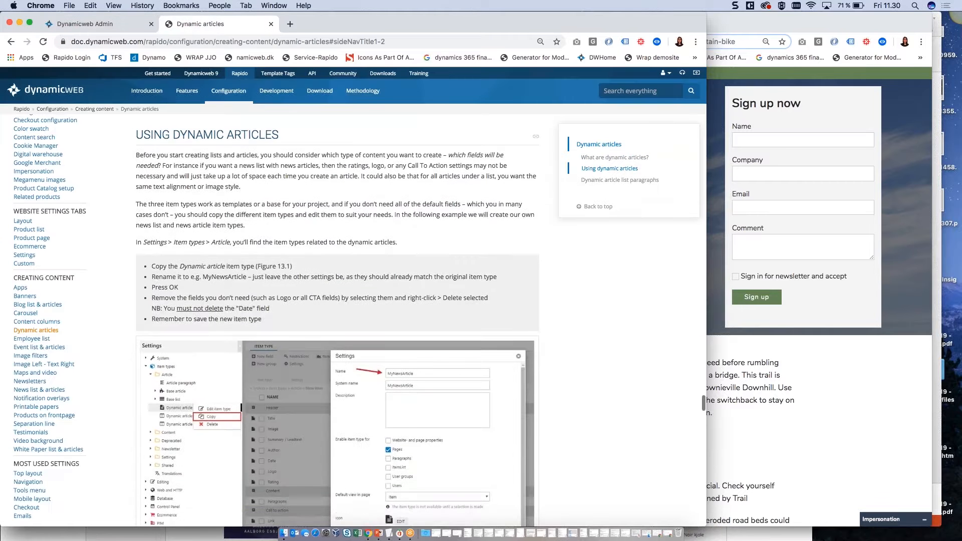
pyautogui.scroll(-15, 405, 368)
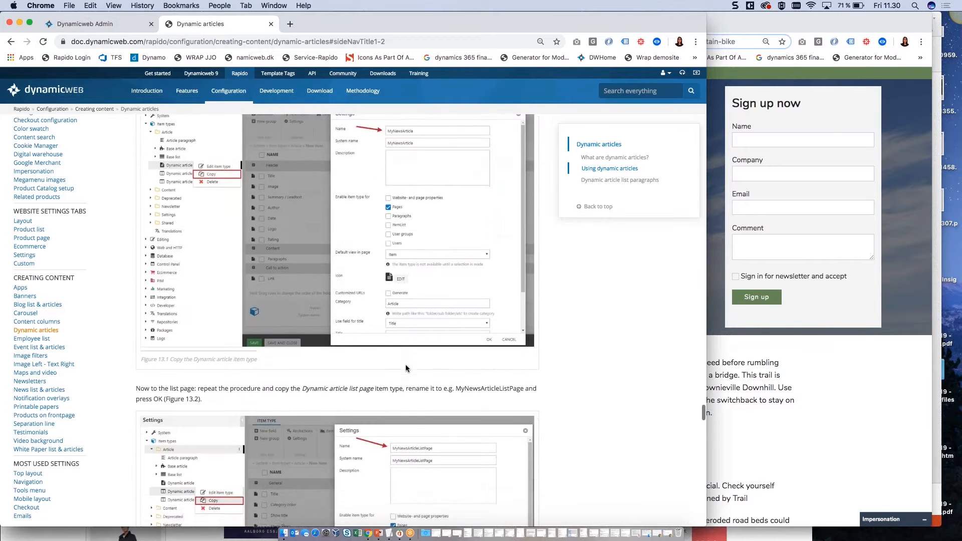
pyautogui.scroll(-12, 406, 368)
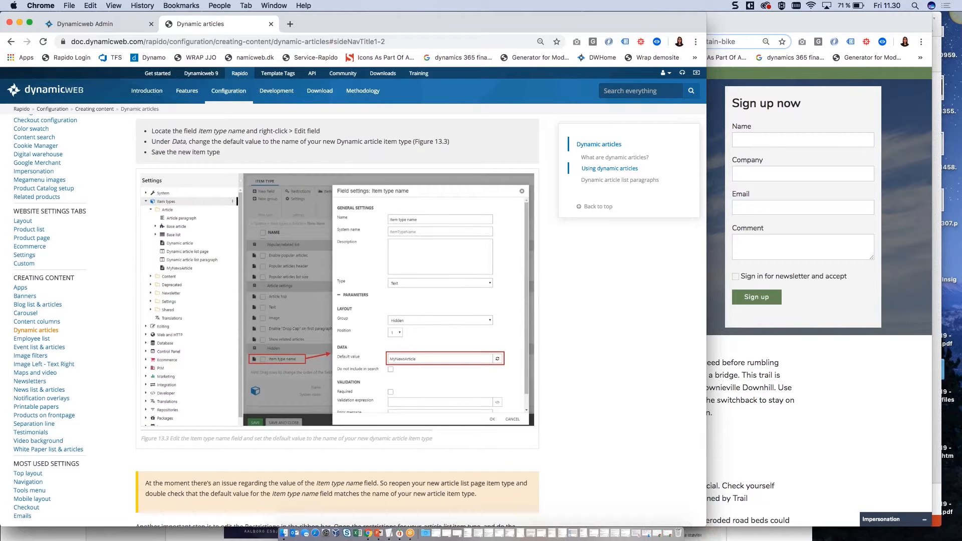
pyautogui.scroll(-16, 337, 320)
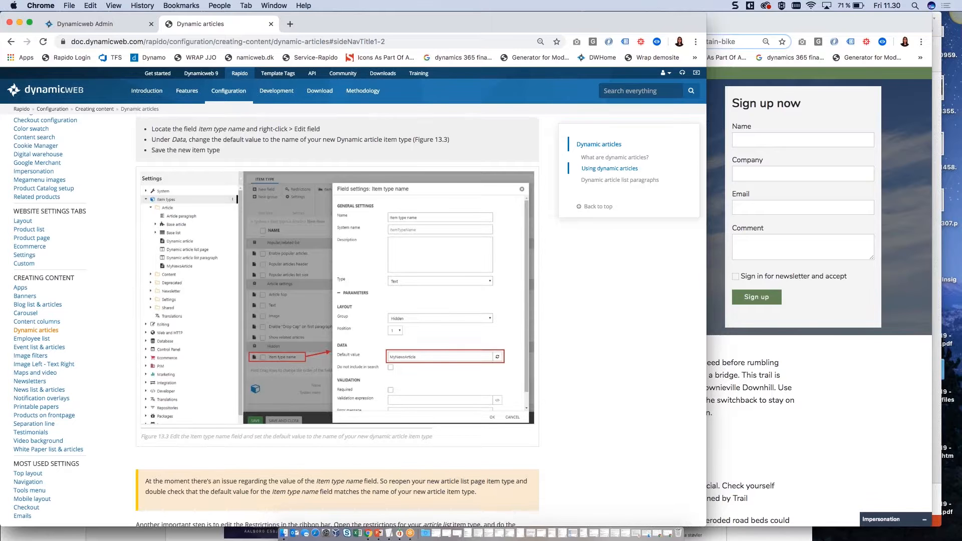
pyautogui.scroll(-10, 337, 320)
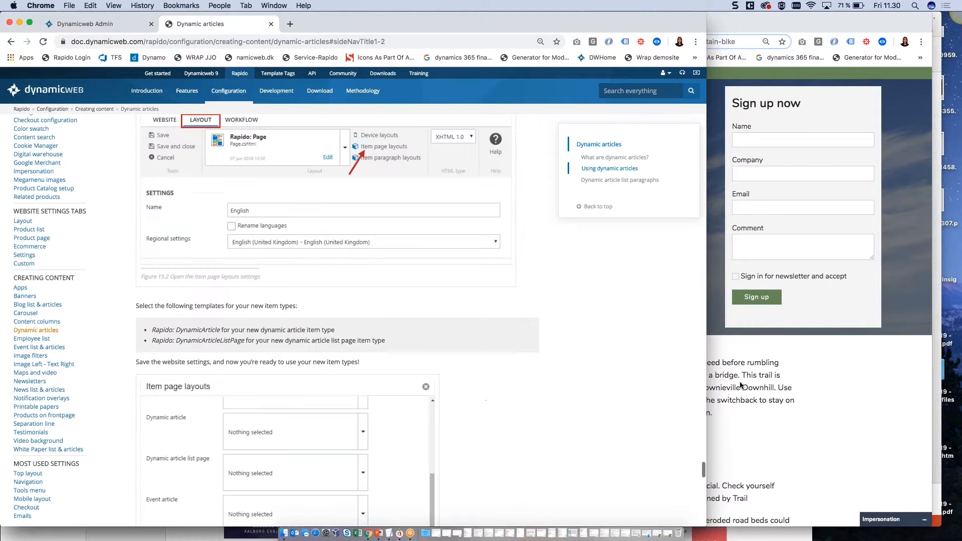
# Step: Glance at the website article, return to the Dynamicweb admin and select the Dynamic article item type in Settings
pyautogui.click(722, 352)
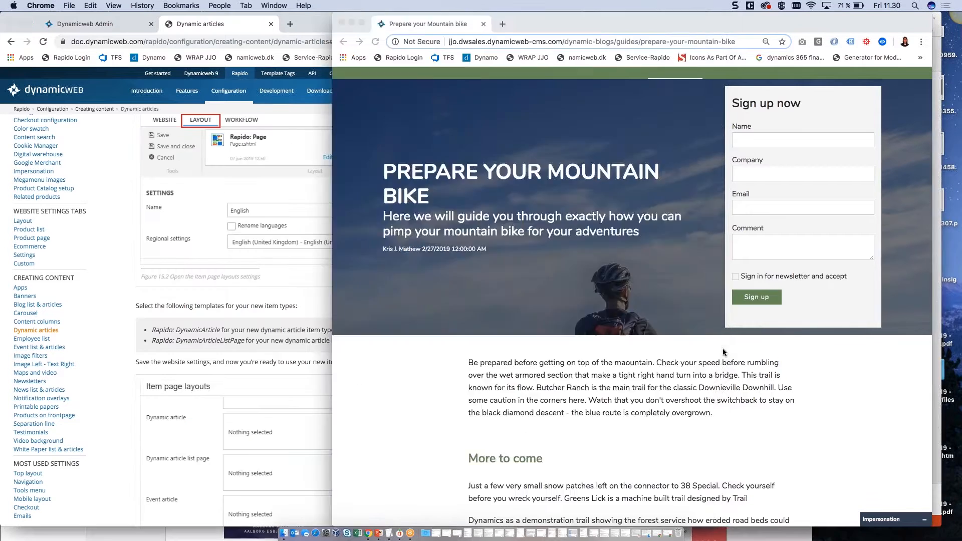
pyautogui.click(304, 289)
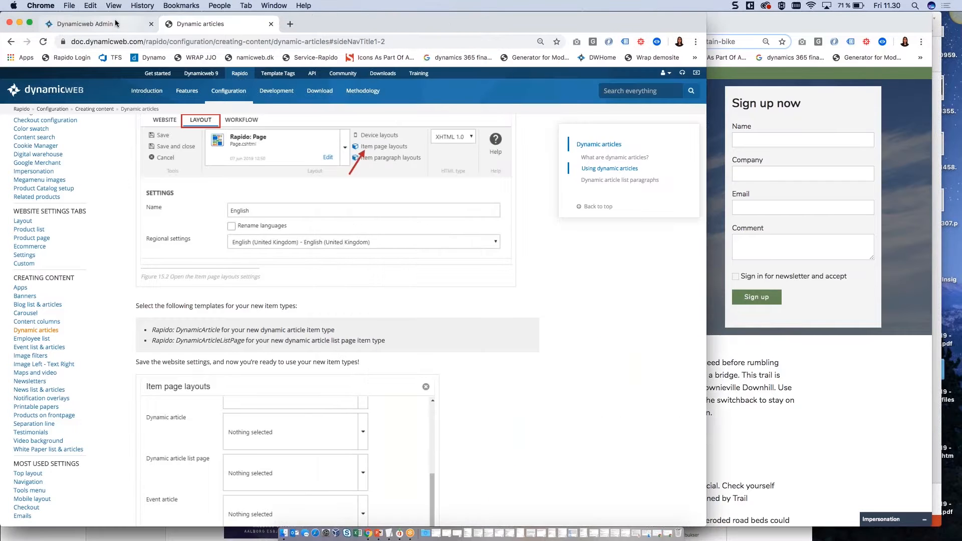
pyautogui.click(115, 19)
pyautogui.click(114, 180)
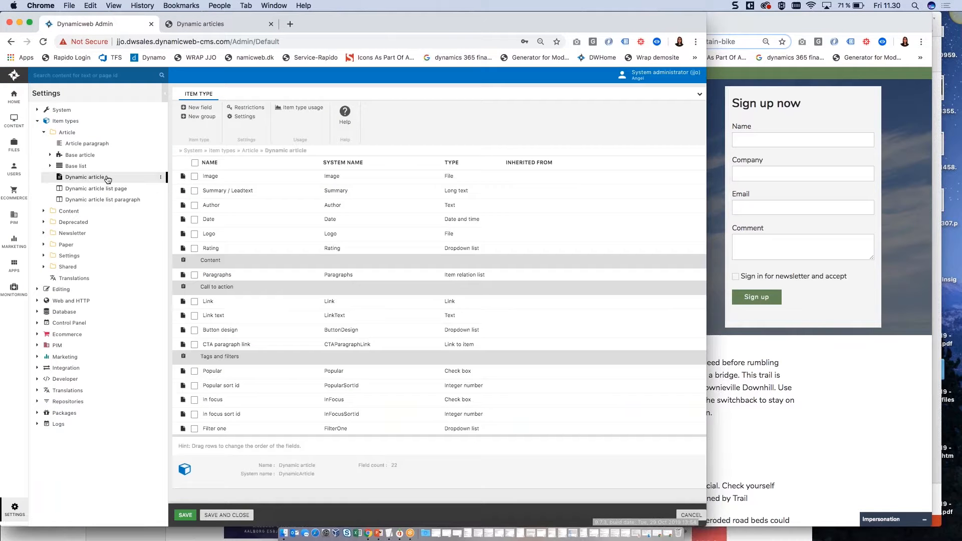
# Step: Open the settings of the Filter one field in the Tags and filters group of the Dynamic article item type
pyautogui.scroll(-5, 382, 363)
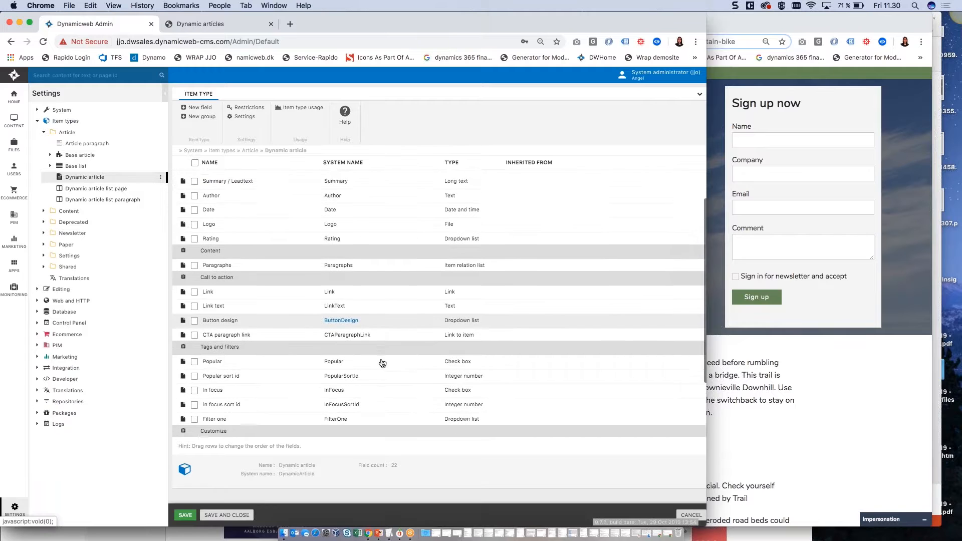
pyautogui.scroll(-2, 382, 361)
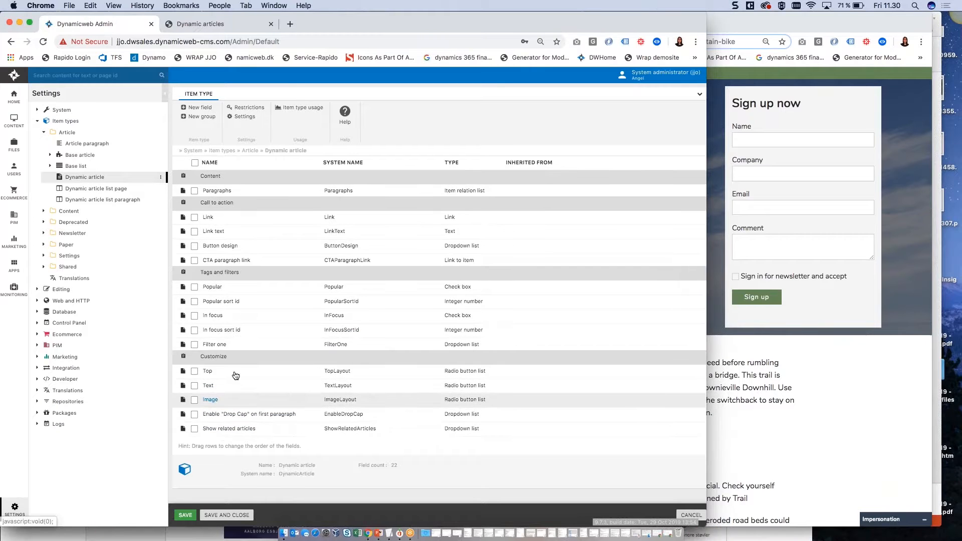
pyautogui.scroll(1, 220, 361)
pyautogui.scroll(2, 235, 333)
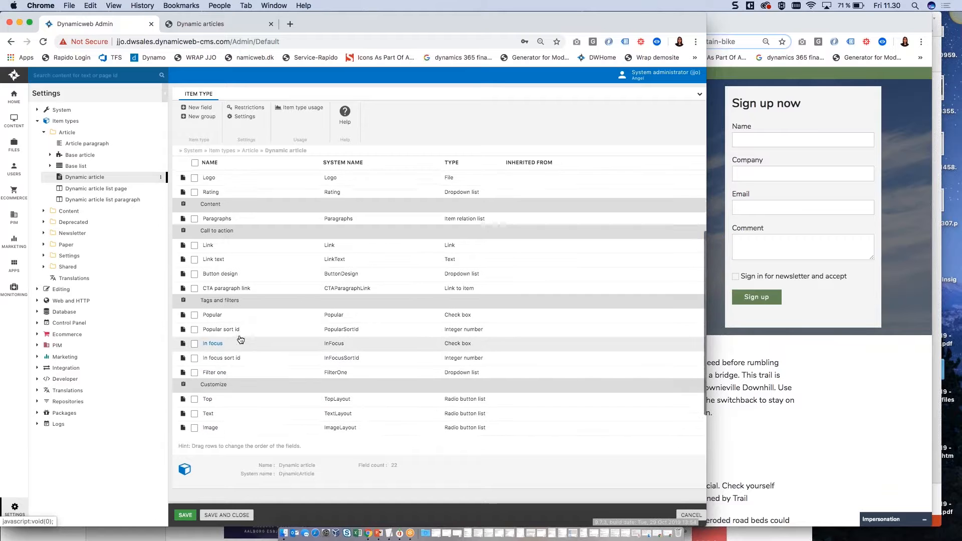
pyautogui.click(221, 376)
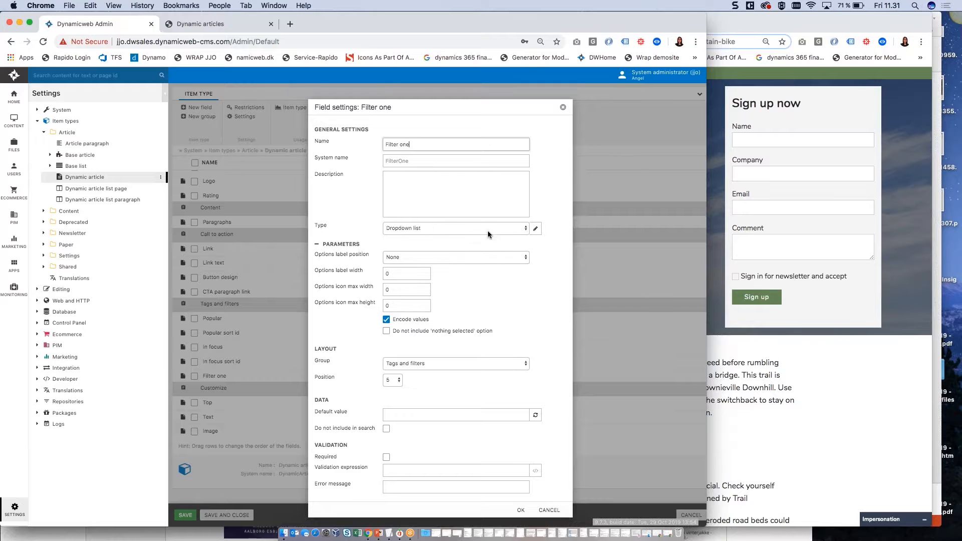
# Step: Check the Filter one choices on the website's Dynamic Blogs list and return to the field settings in the admin
pyautogui.click(750, 133)
pyautogui.scroll(2, 671, 114)
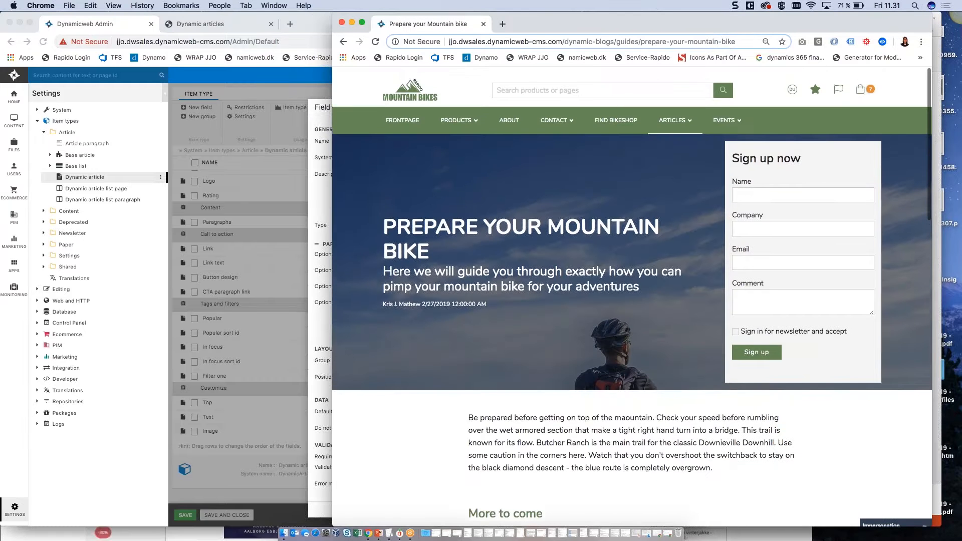
pyautogui.moveTo(675, 113)
pyautogui.click(671, 138)
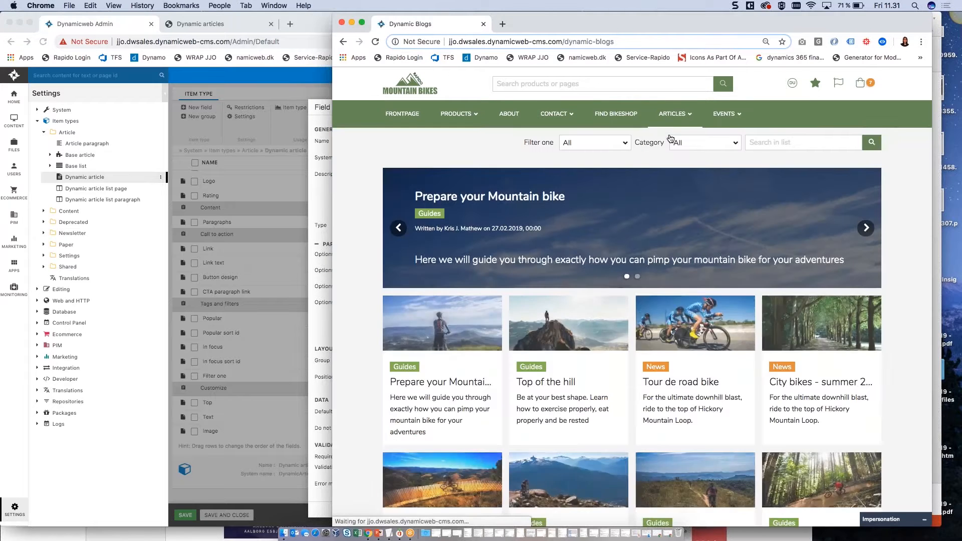
pyautogui.click(581, 144)
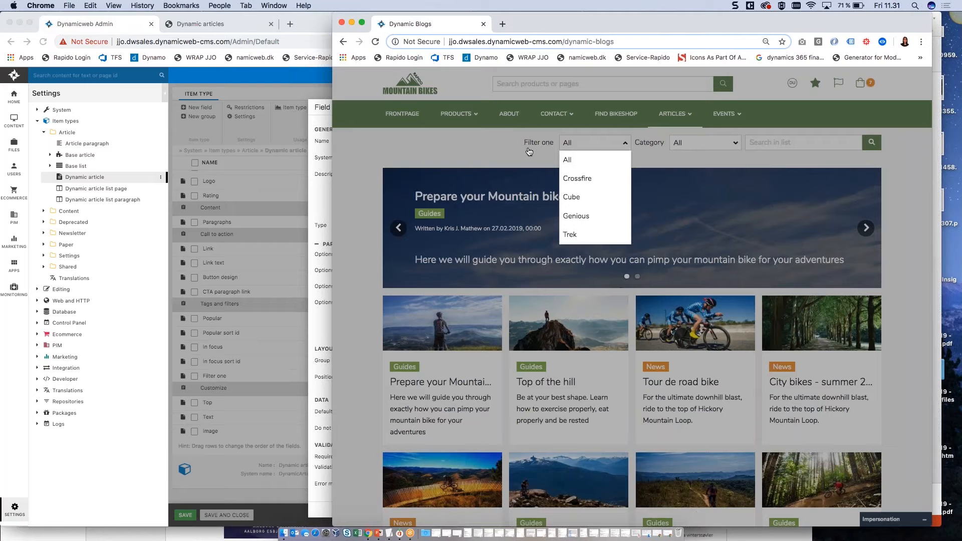
pyautogui.click(582, 156)
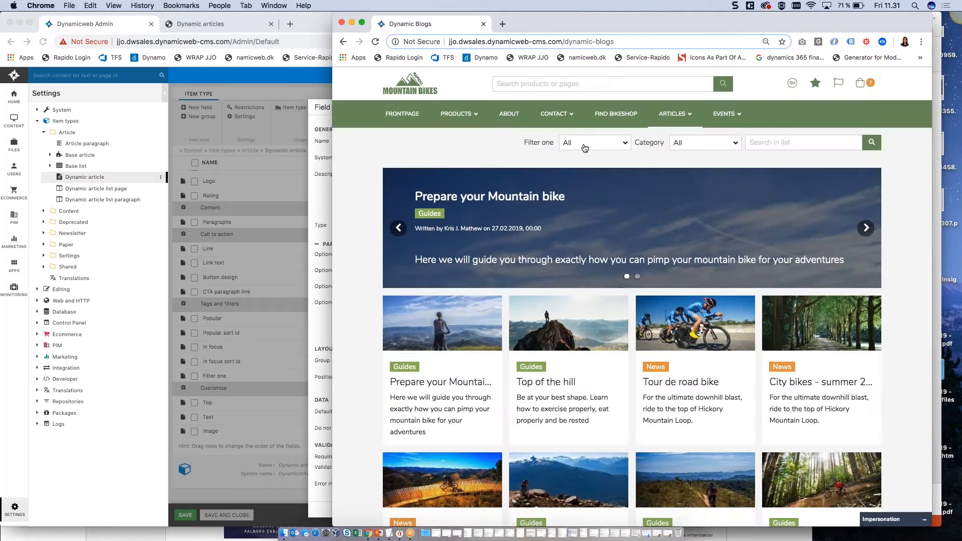
pyautogui.click(322, 315)
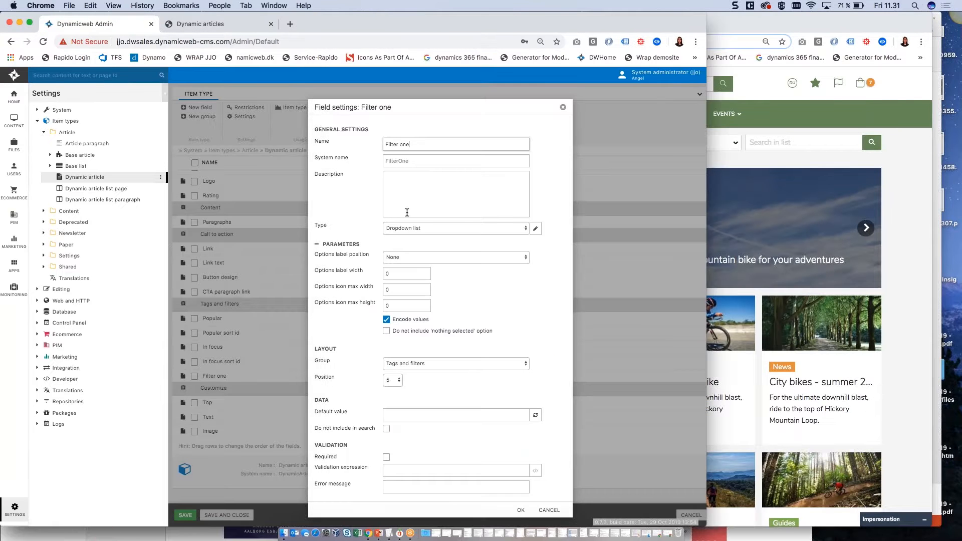
# Step: Review Filter one's static options, set the field's type to Checkbox list and save the item type
pyautogui.click(535, 228)
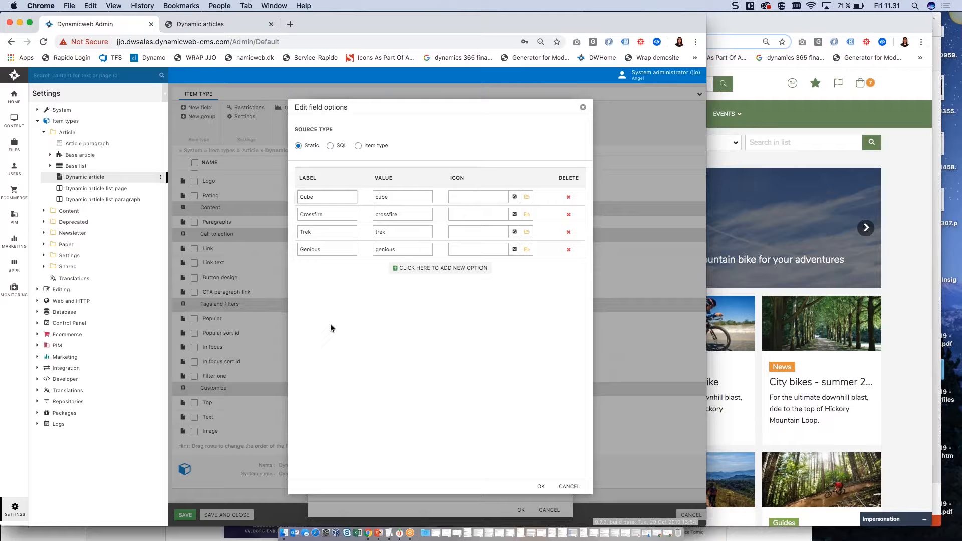
pyautogui.click(583, 107)
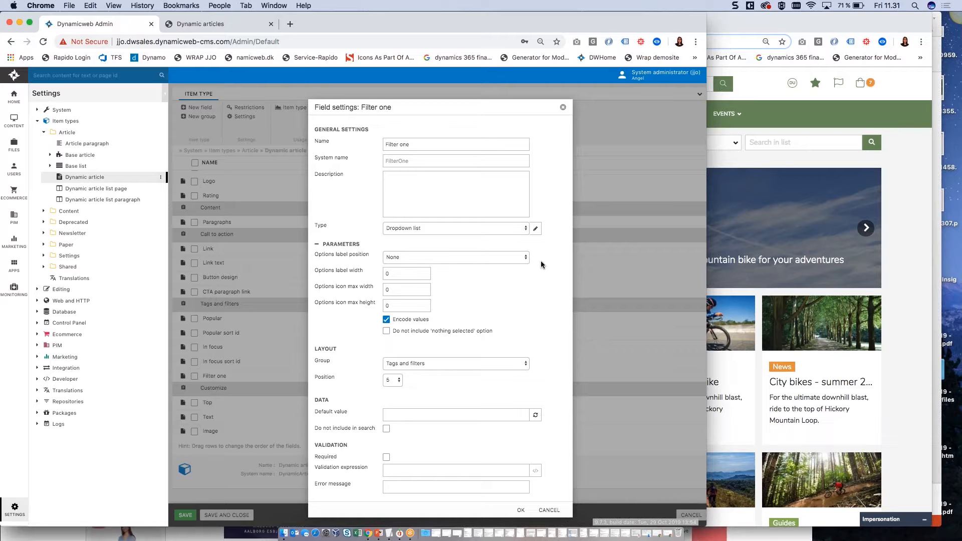
pyautogui.click(521, 229)
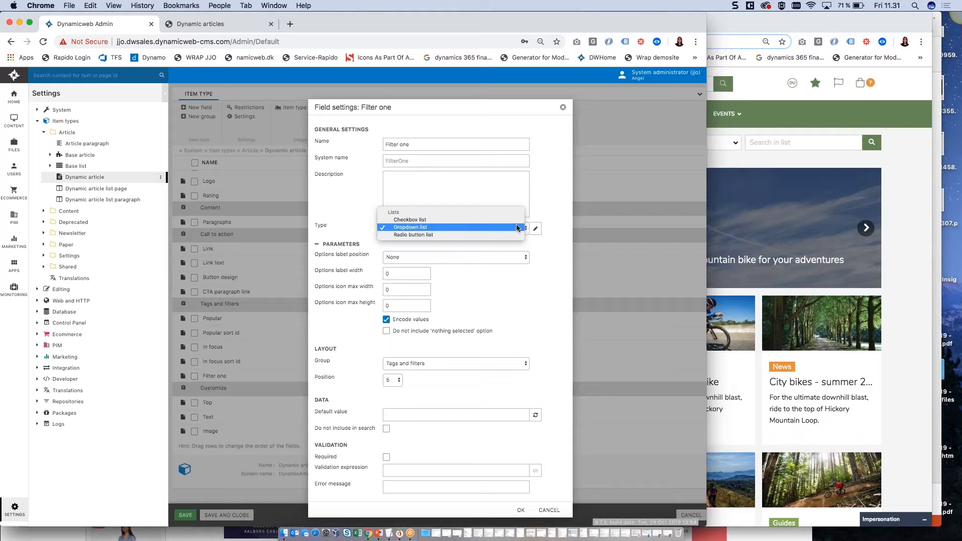
pyautogui.click(477, 219)
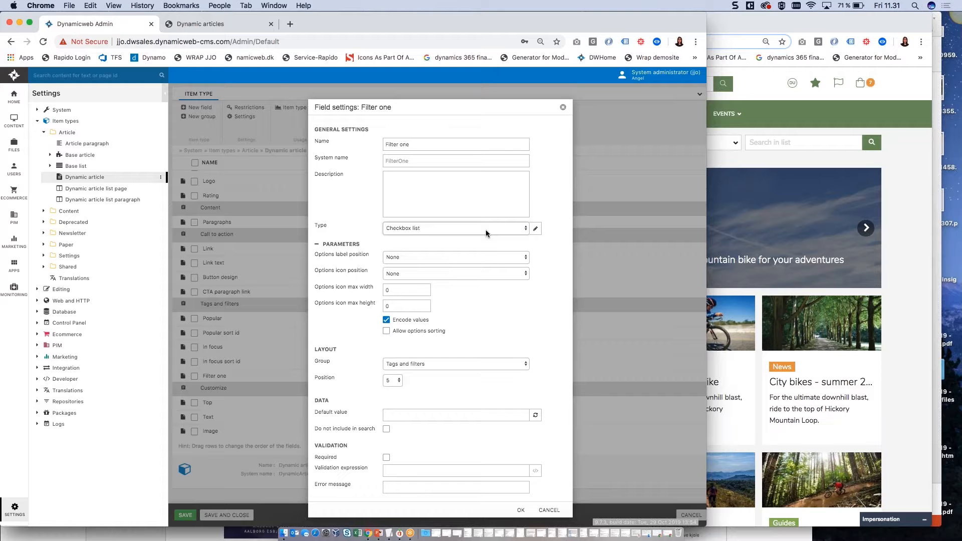
pyautogui.click(520, 510)
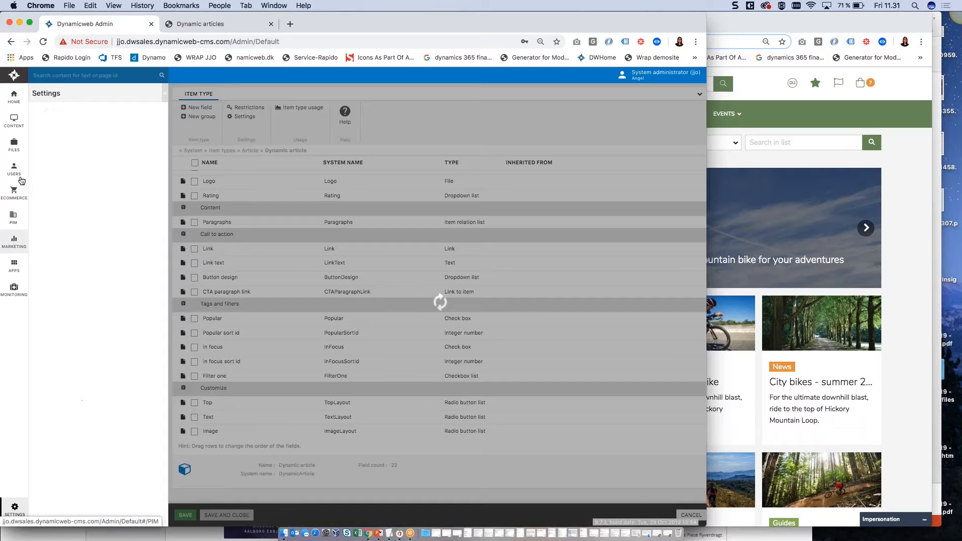
# Step: Open the article "Have you seen the latest event?" from the Guides list in the Content area
pyautogui.click(21, 179)
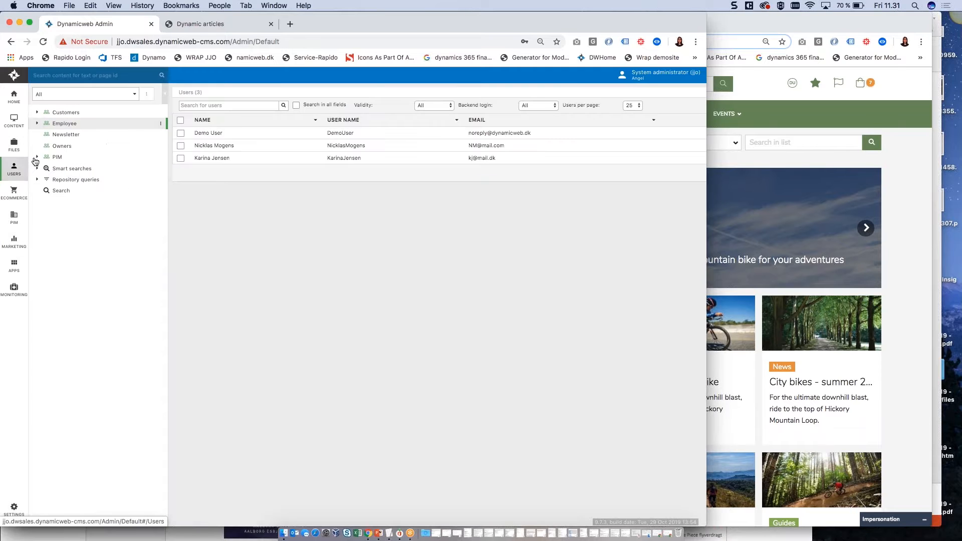
pyautogui.click(14, 121)
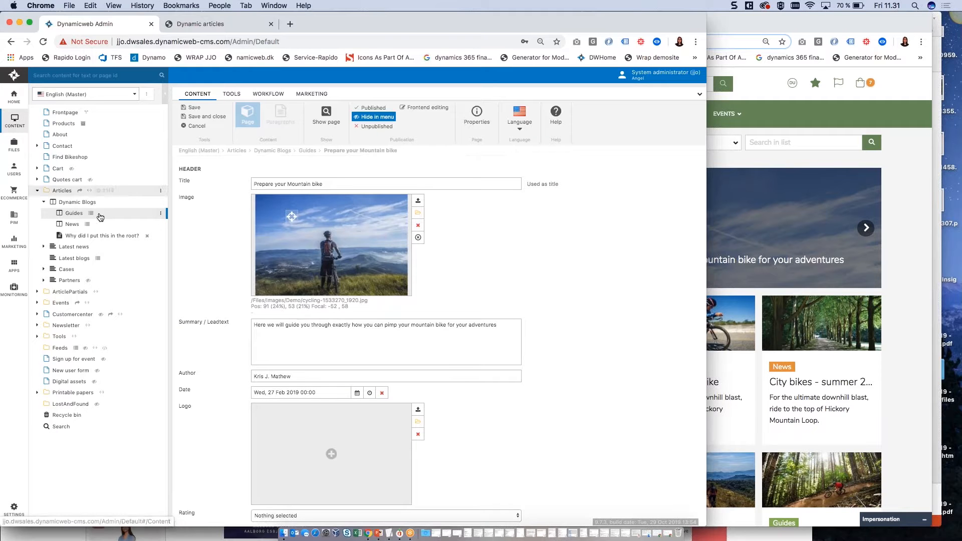
pyautogui.click(91, 214)
pyautogui.click(301, 204)
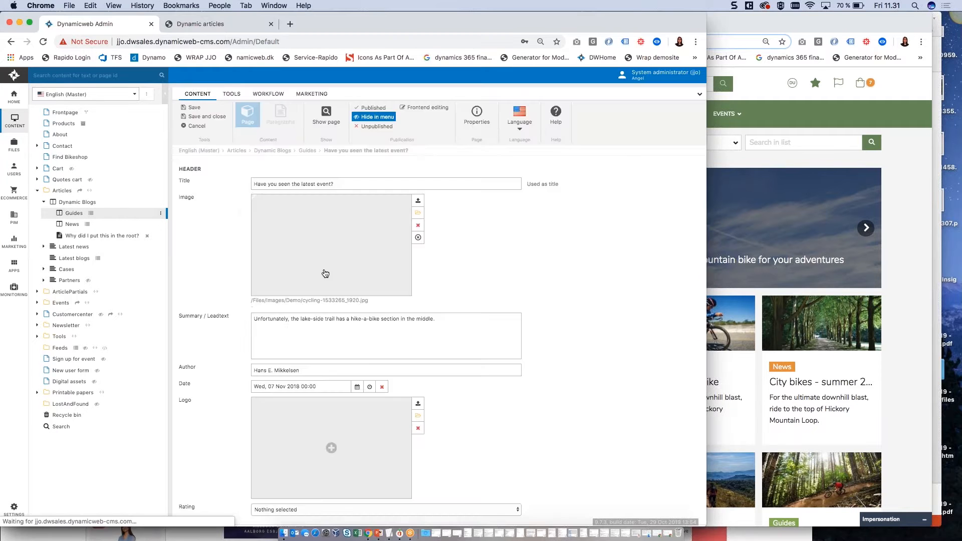
# Step: Tick Trek under Filter one in the article's Tags and filters section and save the article
pyautogui.scroll(-3, 326, 274)
pyautogui.scroll(-5, 325, 273)
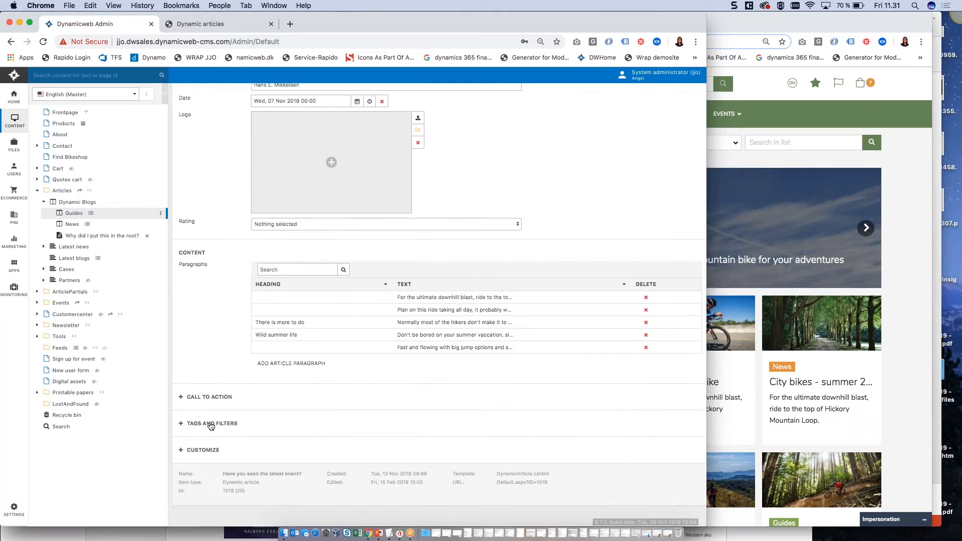
pyautogui.click(211, 422)
pyautogui.scroll(-2, 211, 420)
pyautogui.scroll(-1, 211, 420)
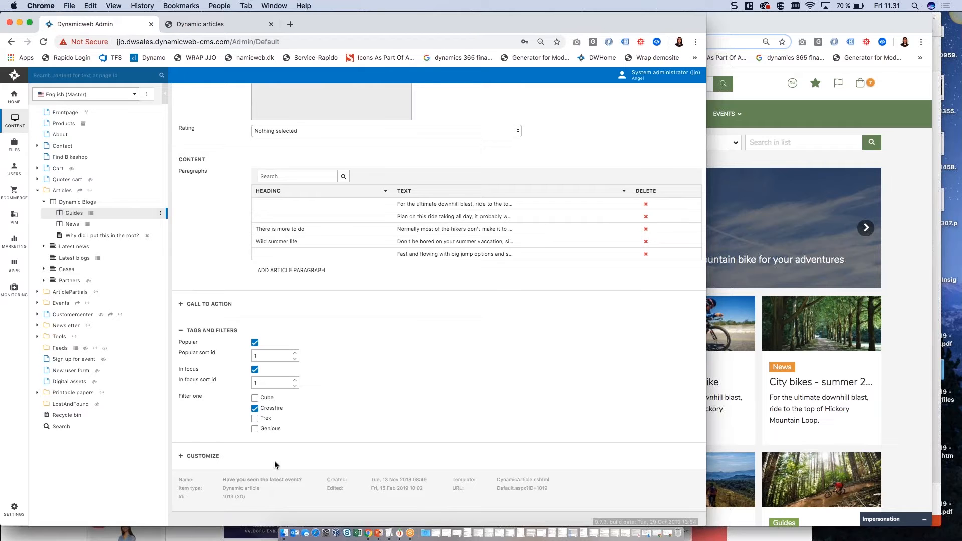
pyautogui.click(255, 418)
pyautogui.scroll(10, 358, 393)
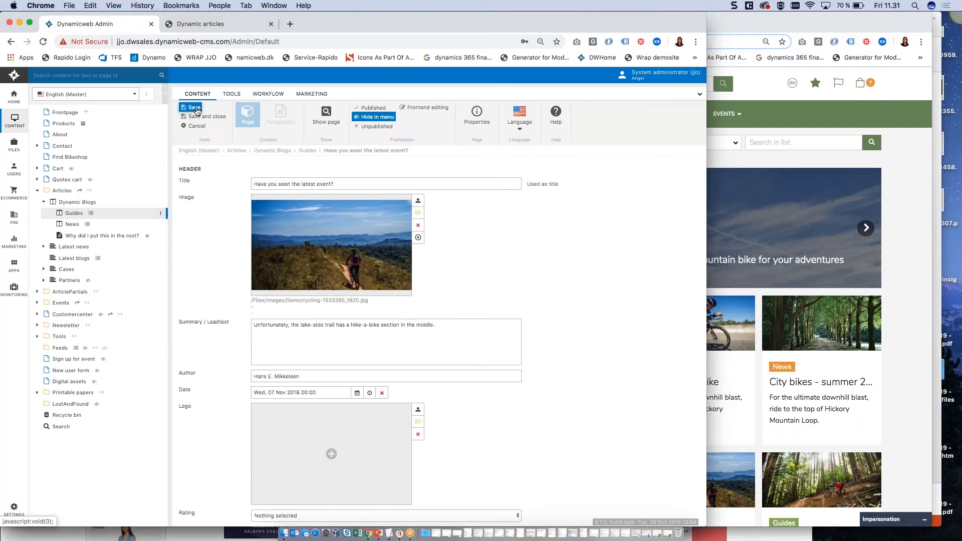
pyautogui.click(196, 110)
# Step: Switch to the website, reload the Dynamic Blogs list and filter it by Trek in Filter one
pyautogui.click(207, 24)
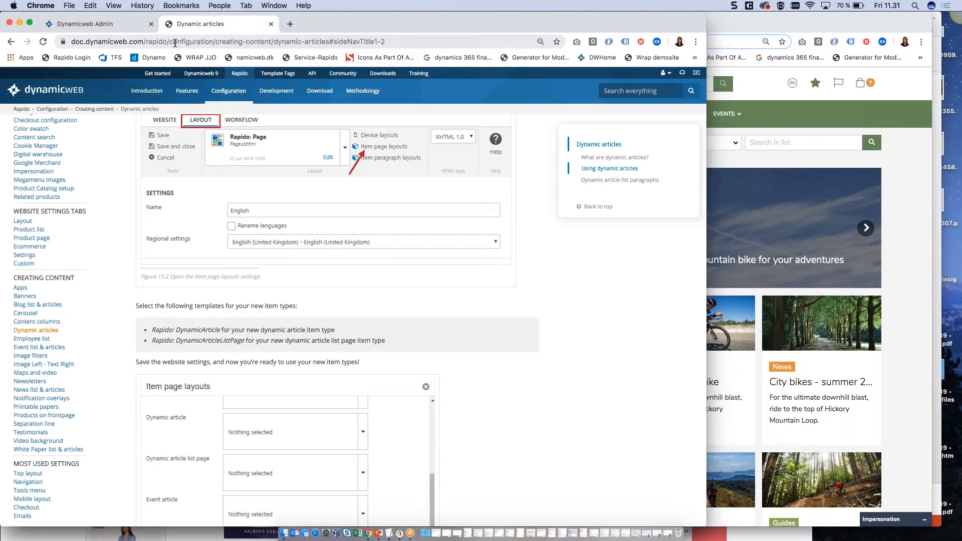
pyautogui.click(120, 23)
pyautogui.click(786, 157)
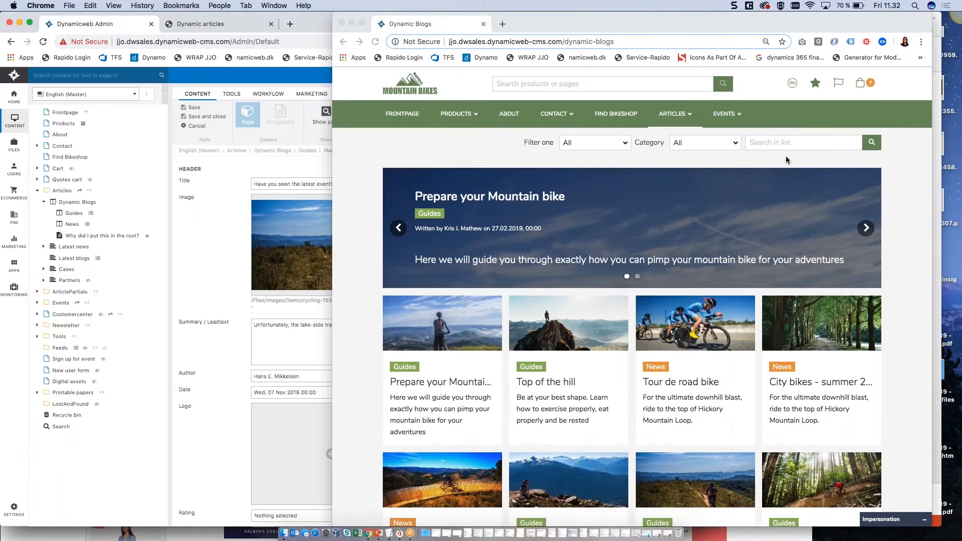
pyautogui.click(375, 44)
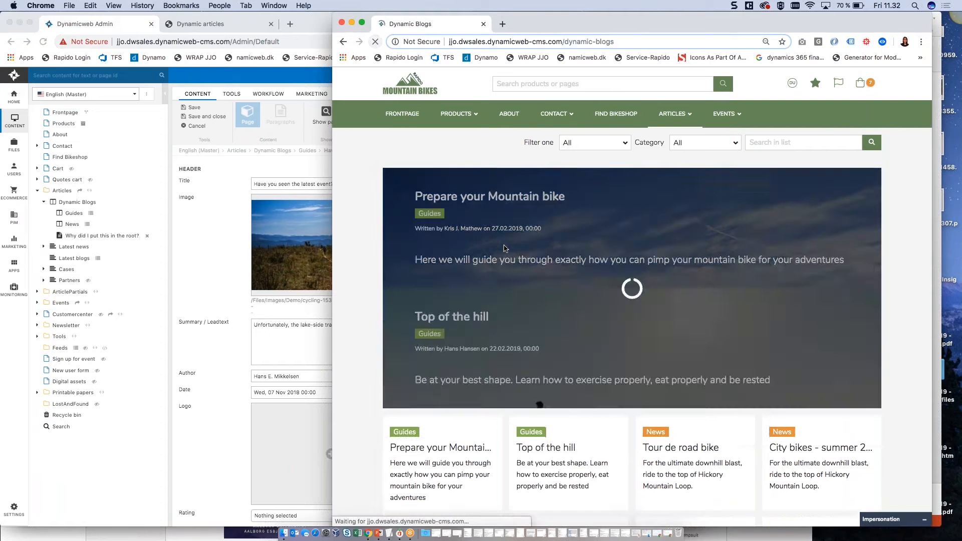
pyautogui.scroll(-3, 668, 182)
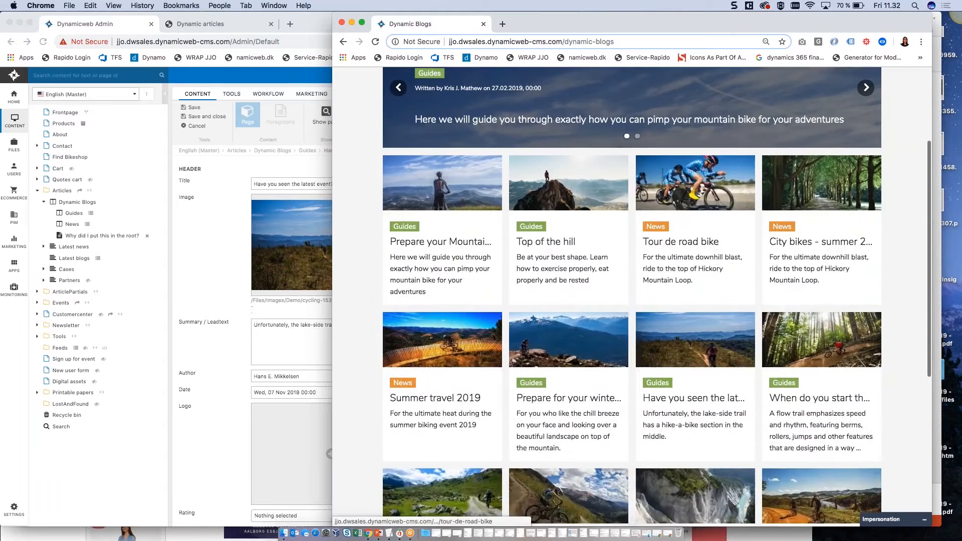
pyautogui.scroll(4, 626, 165)
pyautogui.click(585, 145)
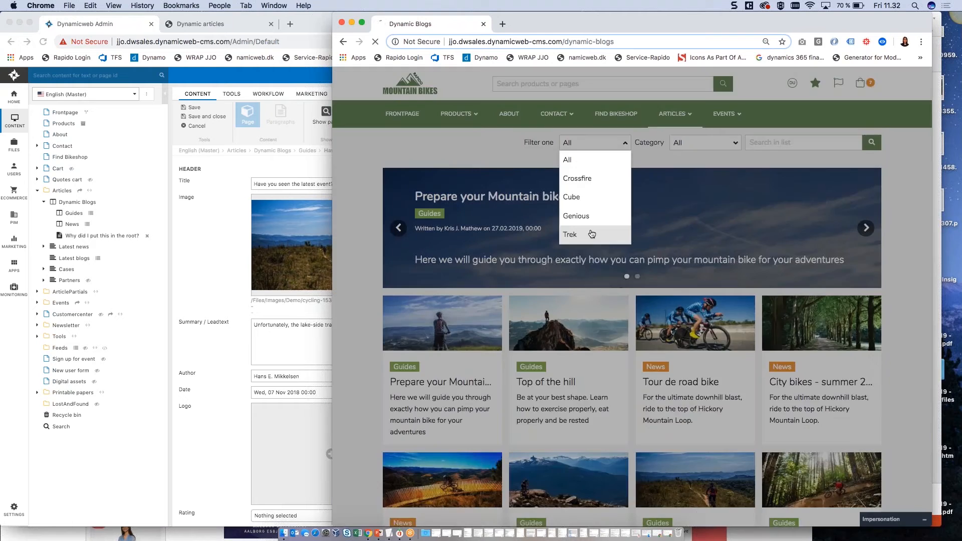
pyautogui.click(601, 232)
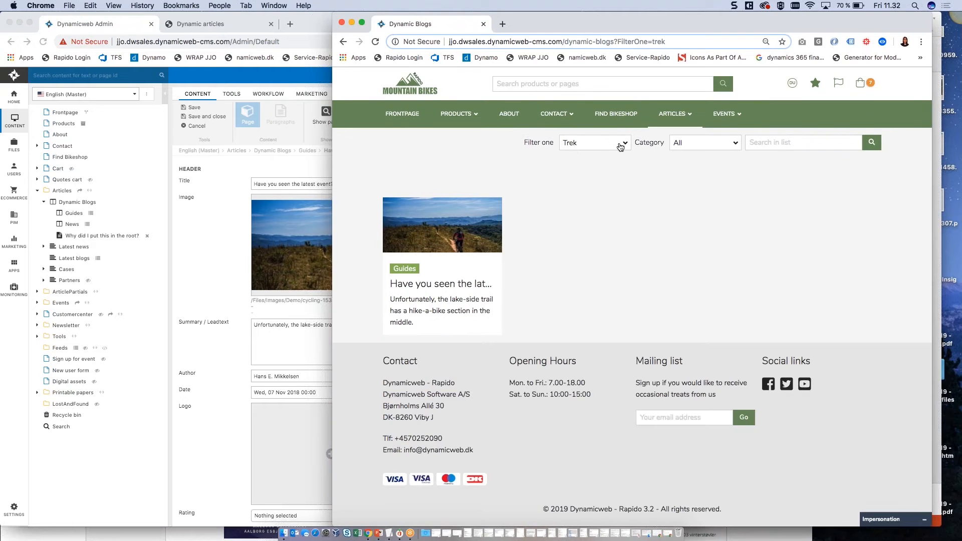
# Step: Filter the list by Crossfire and try it with the Guides and News categories
pyautogui.click(620, 146)
pyautogui.click(607, 179)
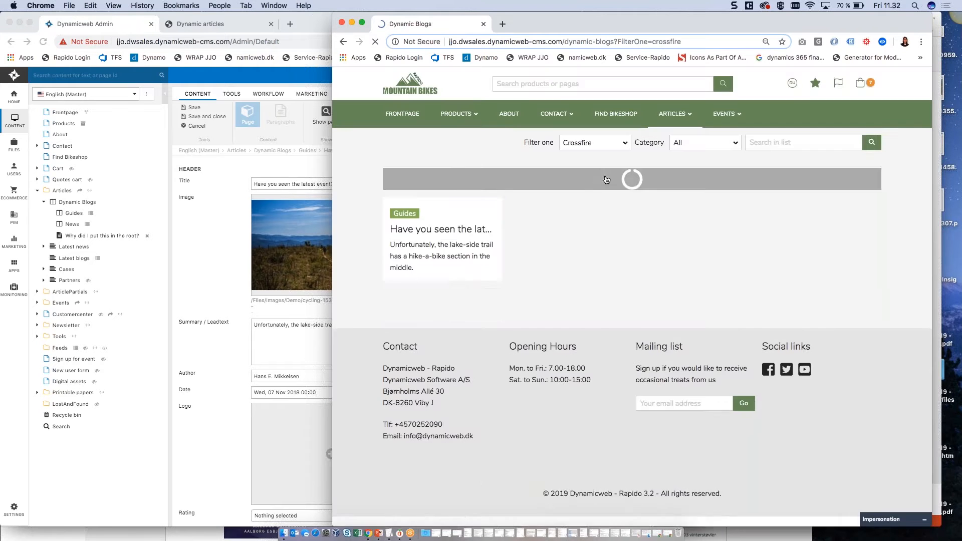
pyautogui.click(716, 143)
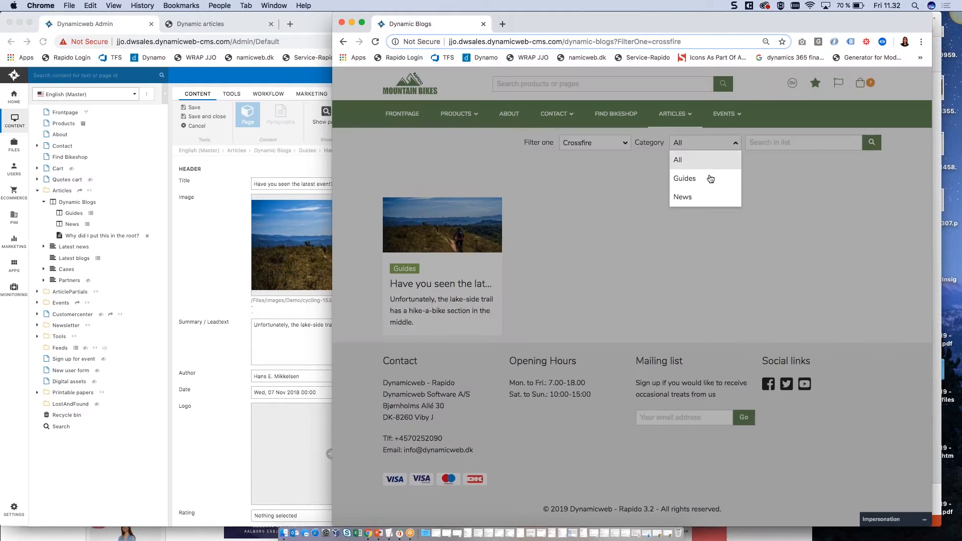
pyautogui.click(711, 179)
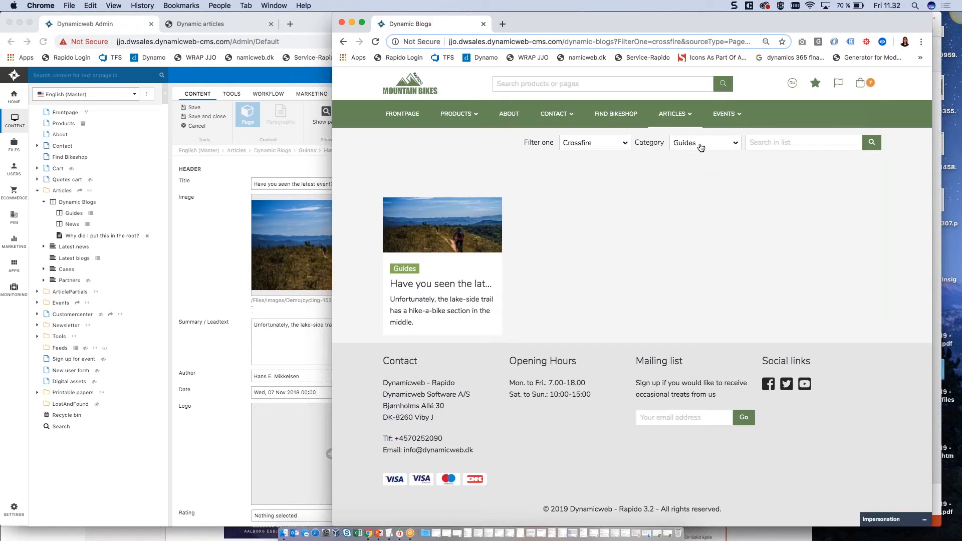
pyautogui.click(700, 148)
pyautogui.click(699, 198)
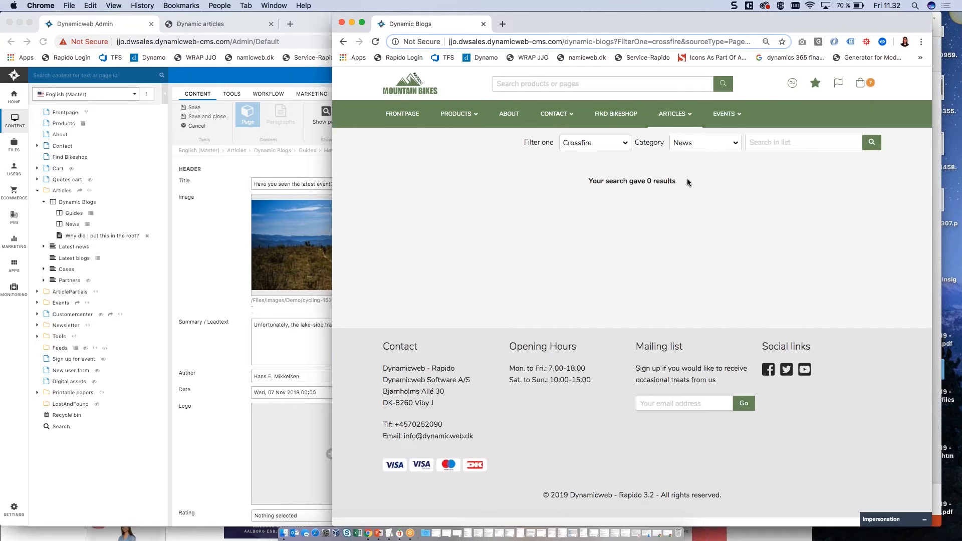
# Step: Switch to the RapidoNewsletters presentation in PowerPoint showing the Dynamic list & article slide
pyautogui.click(933, 21)
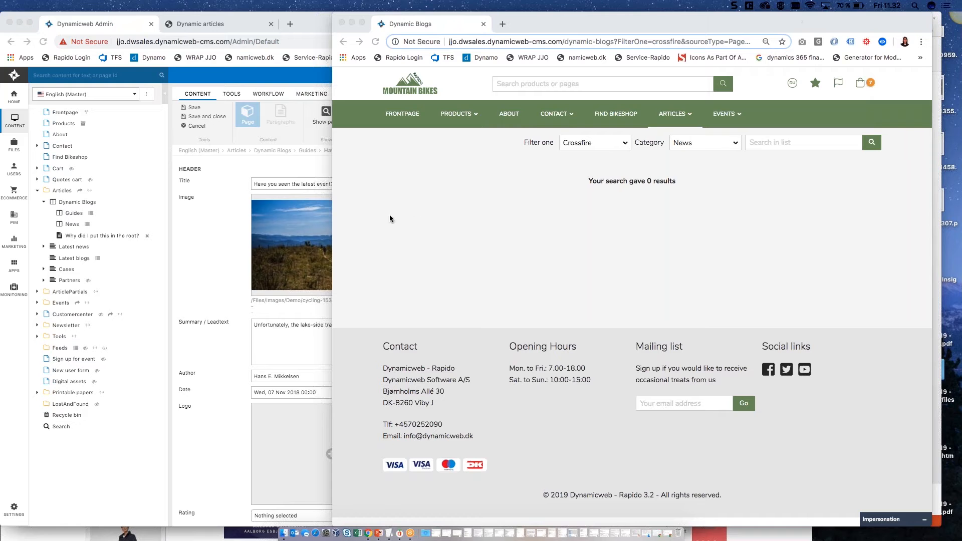
pyautogui.click(377, 535)
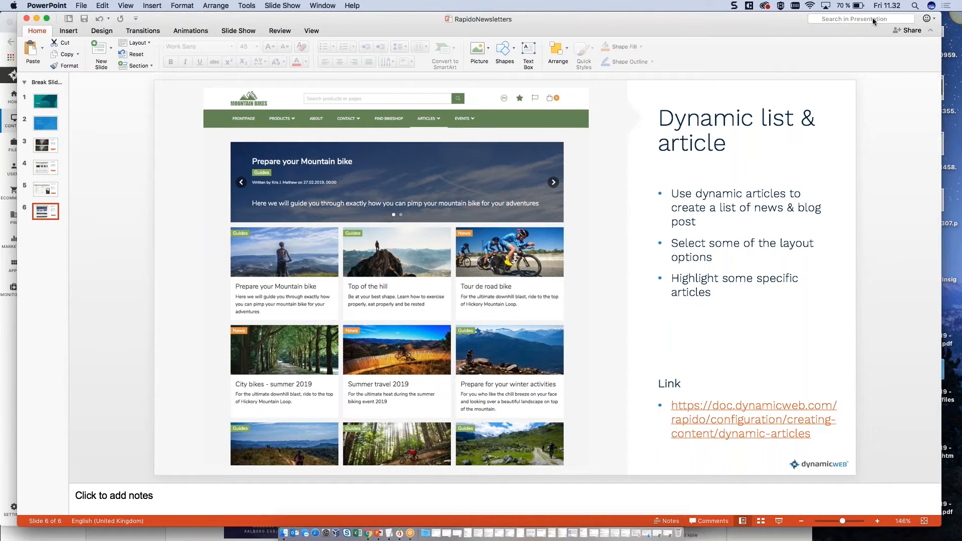